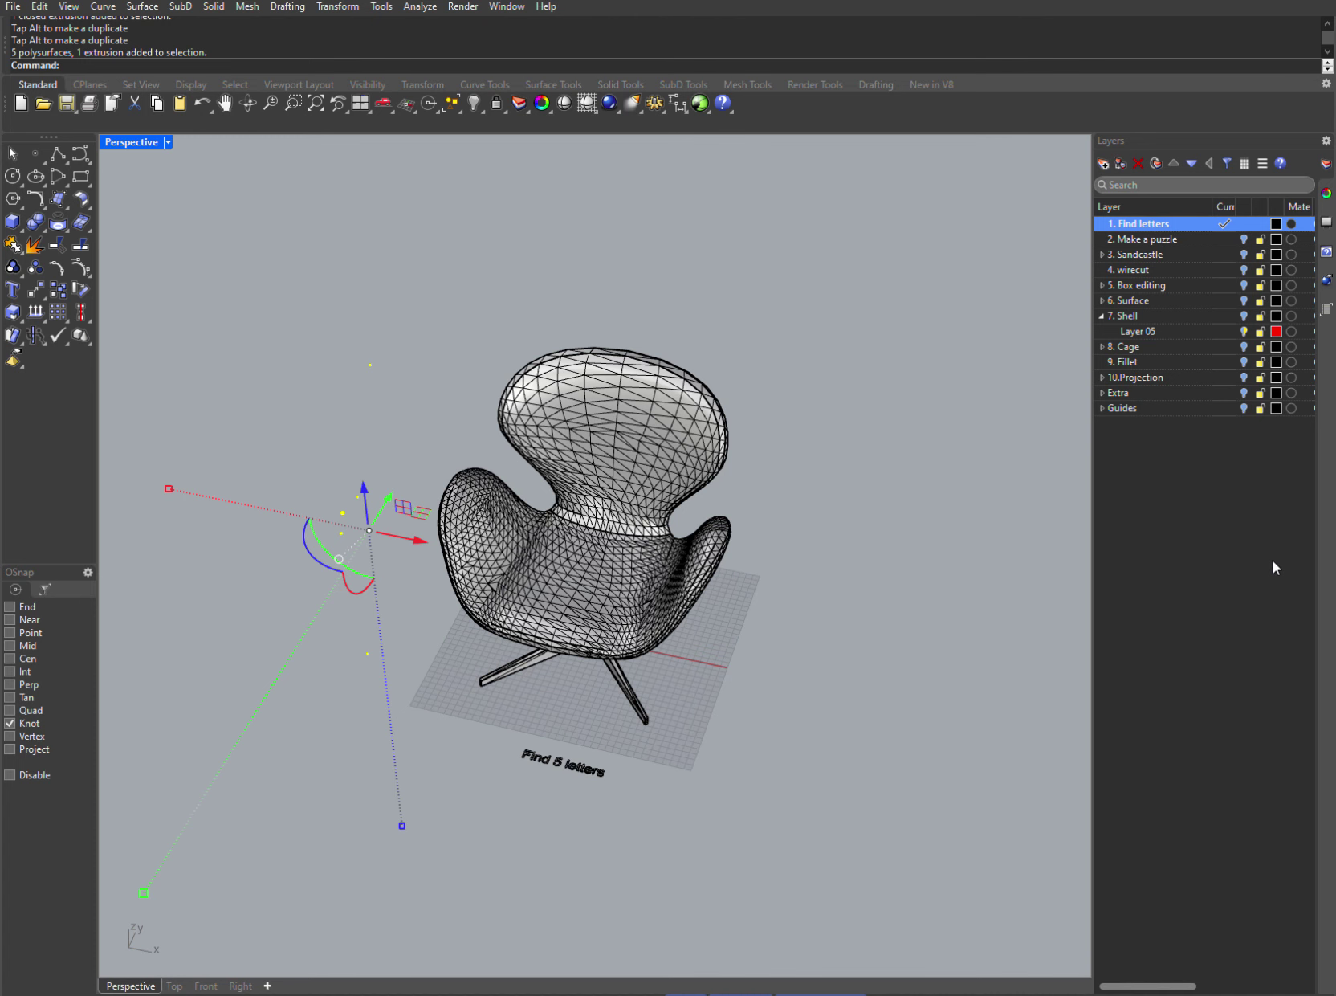
- Select the letter hidden inside the chair's seat and move it out along X beside the other found letters
text(zs)
key(Return)
click(489, 627)
click(793, 624)
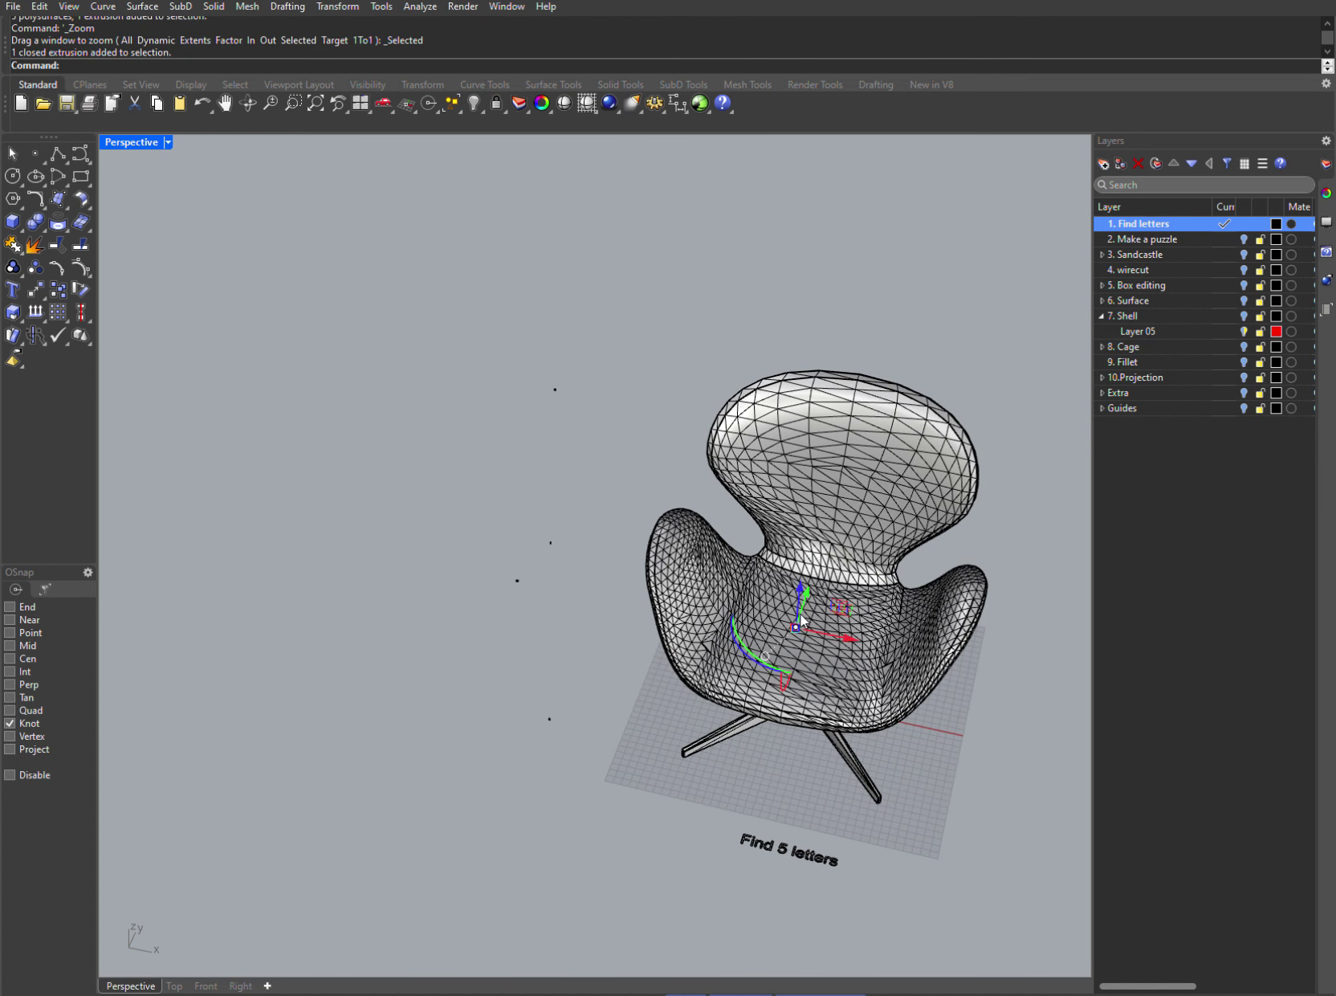
drag(827, 625, 566, 582)
click(576, 561)
scroll(562, 568, up, 5)
scroll(541, 598, down, 2)
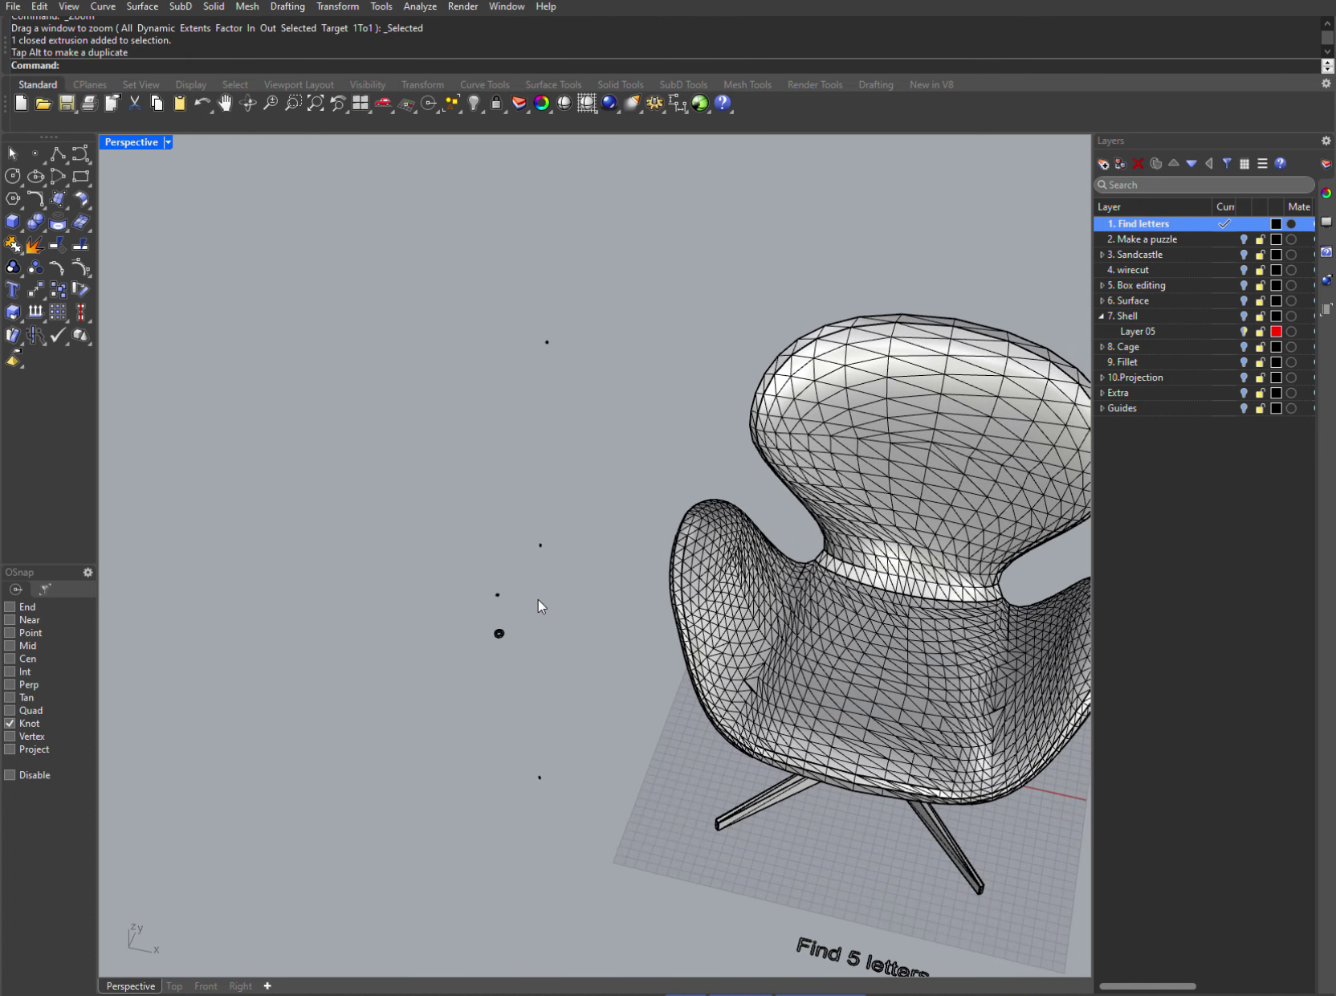
- Make the "2. Make a puzzle" layer current and hide the "1. Find letters" layer
click(1224, 239)
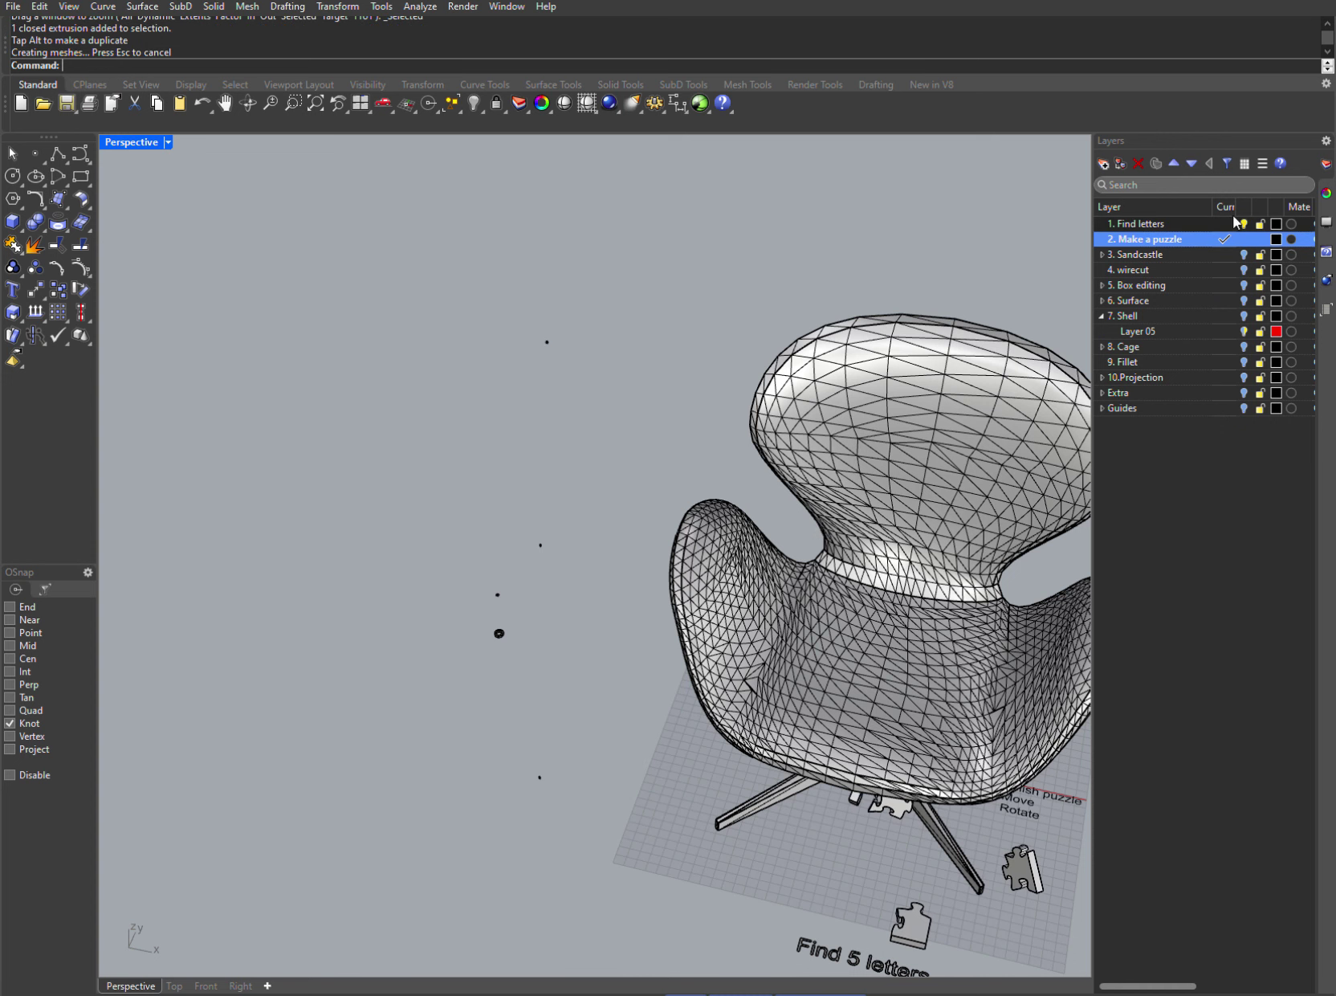
shift+right_drag(835, 555, 549, 354)
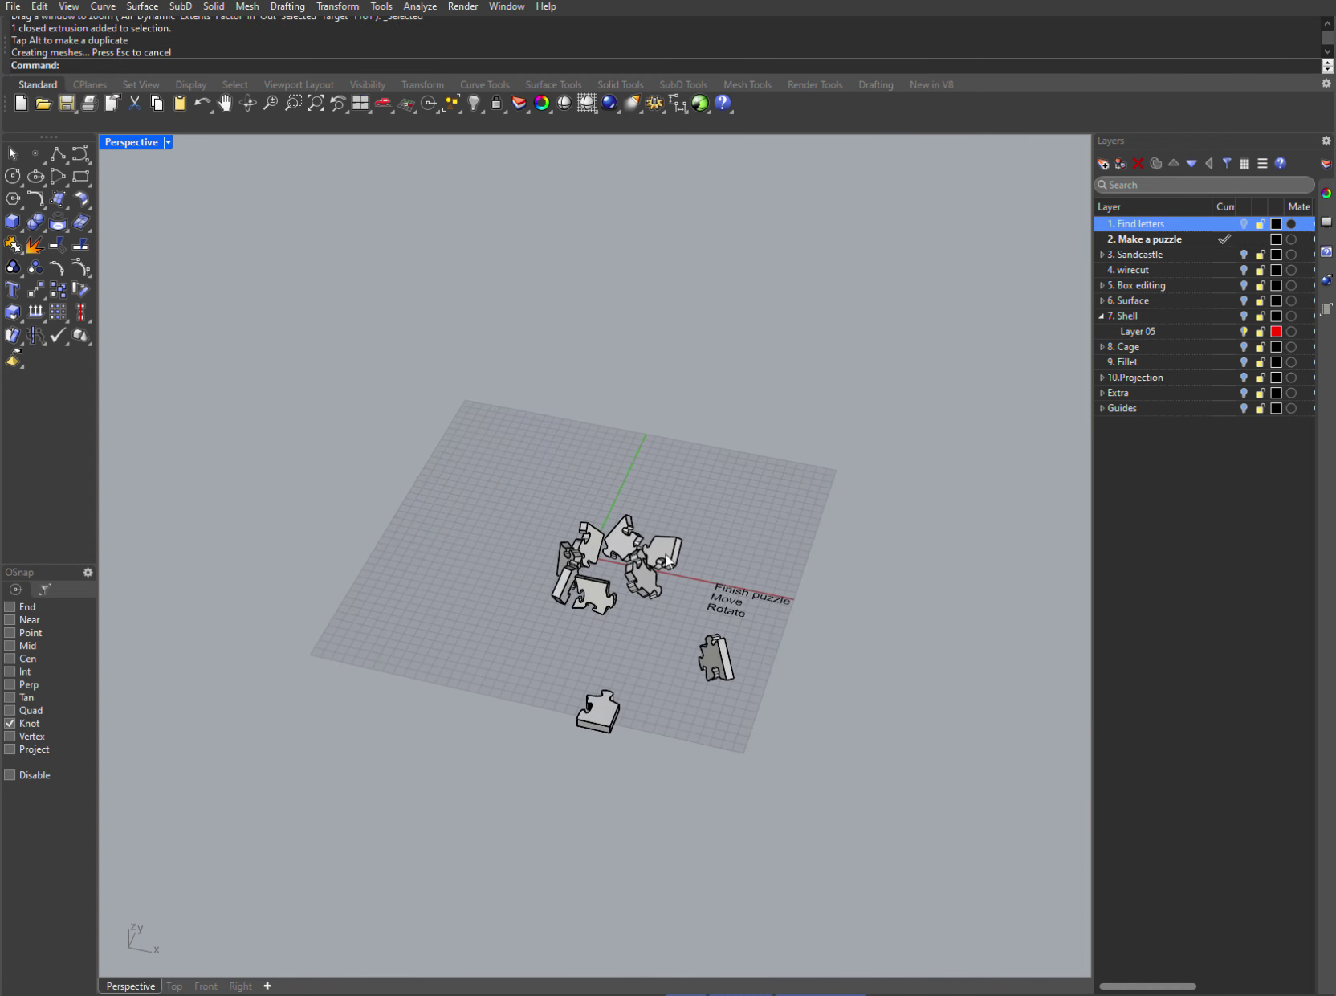
- Move the separate tilted puzzle piece below the Rotate text a short way along negative X, and show all four viewports
scroll(635, 661, up, 5)
click(855, 632)
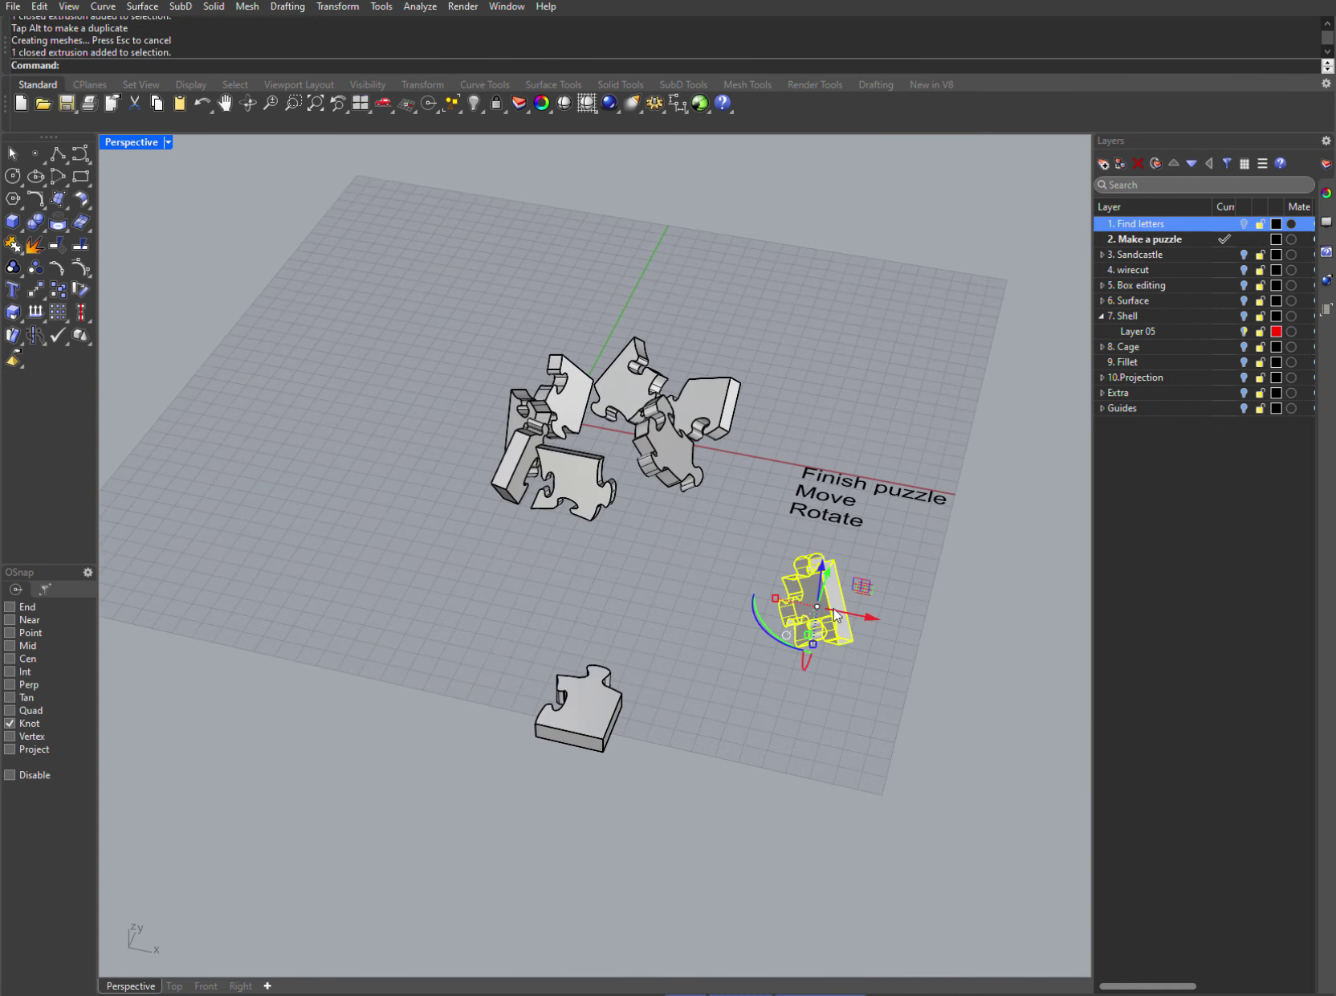
drag(853, 630, 725, 604)
double_click(139, 141)
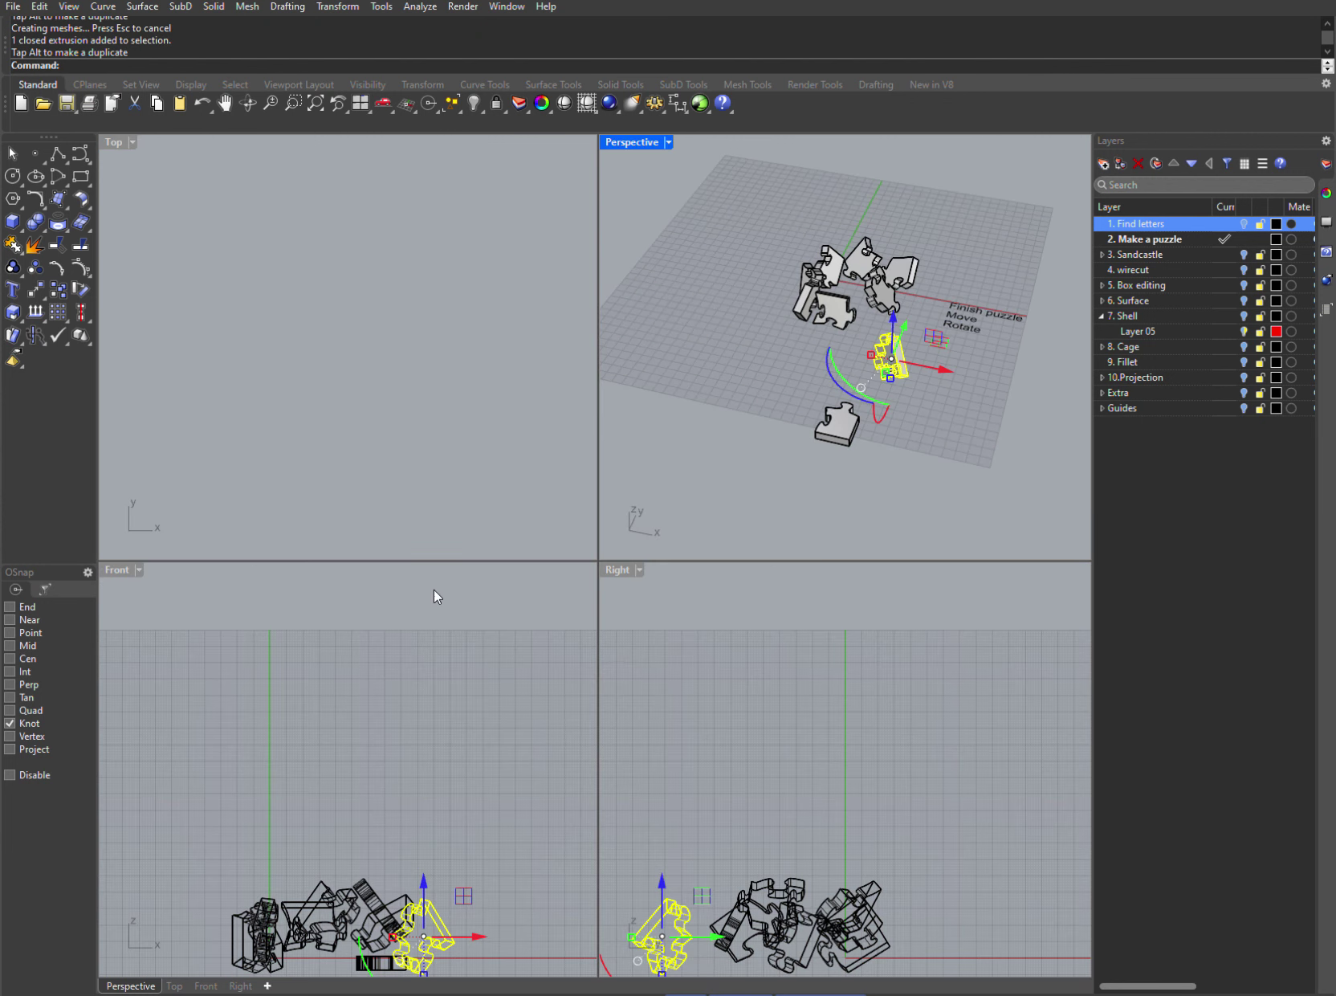
- Rotate the selected piece in the Front view about 73° clockwise around its outer corner, bringing its thickness edge vertical
scroll(481, 731, down, 6)
scroll(392, 678, up, 7)
right_drag(468, 827, 461, 703)
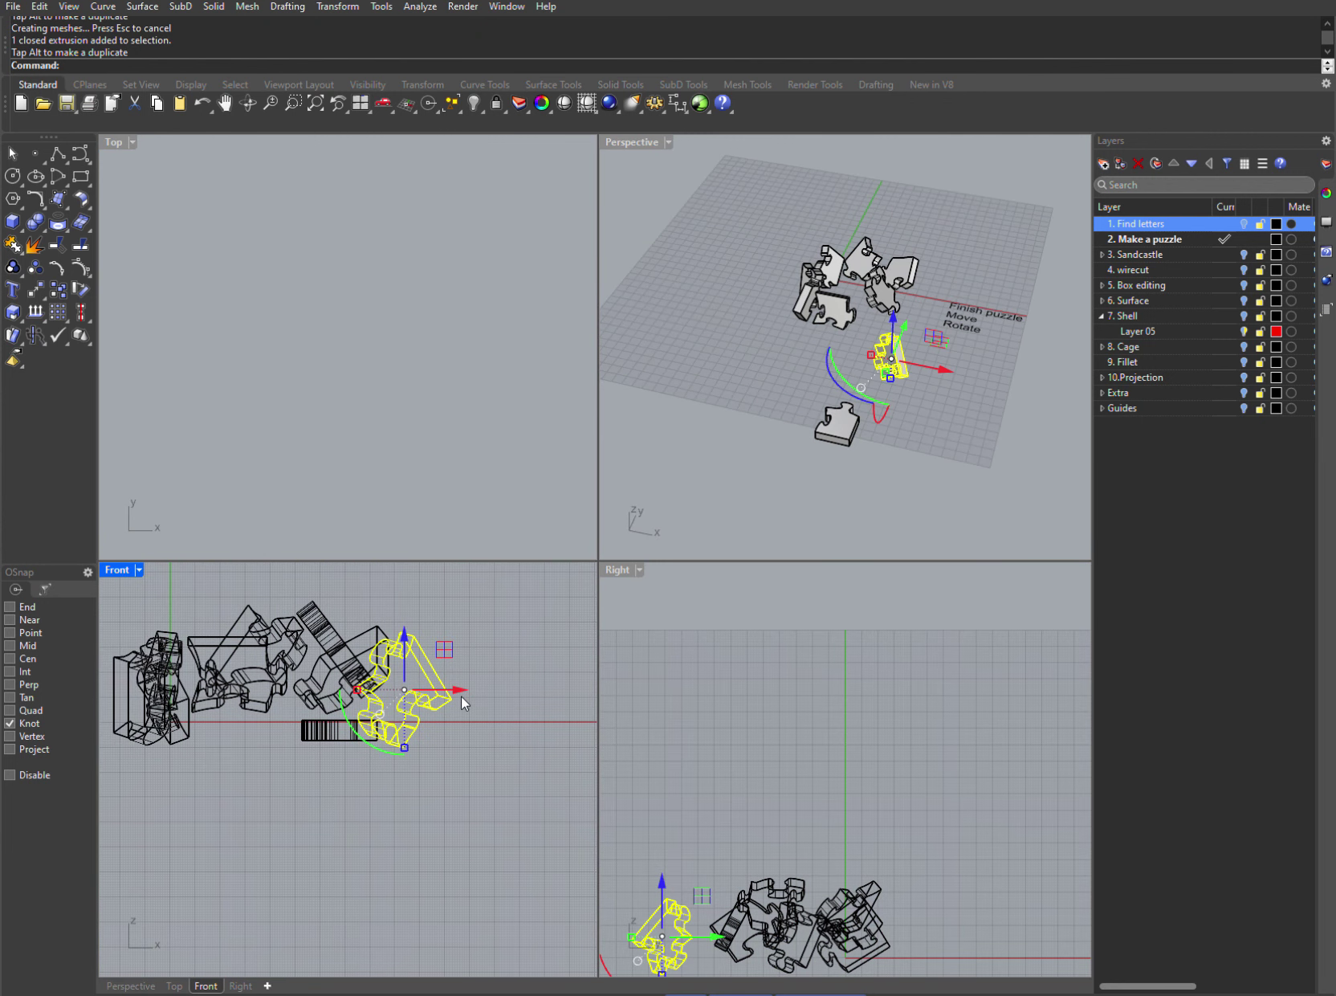
text(rotate)
key(Return)
scroll(463, 704, up, 3)
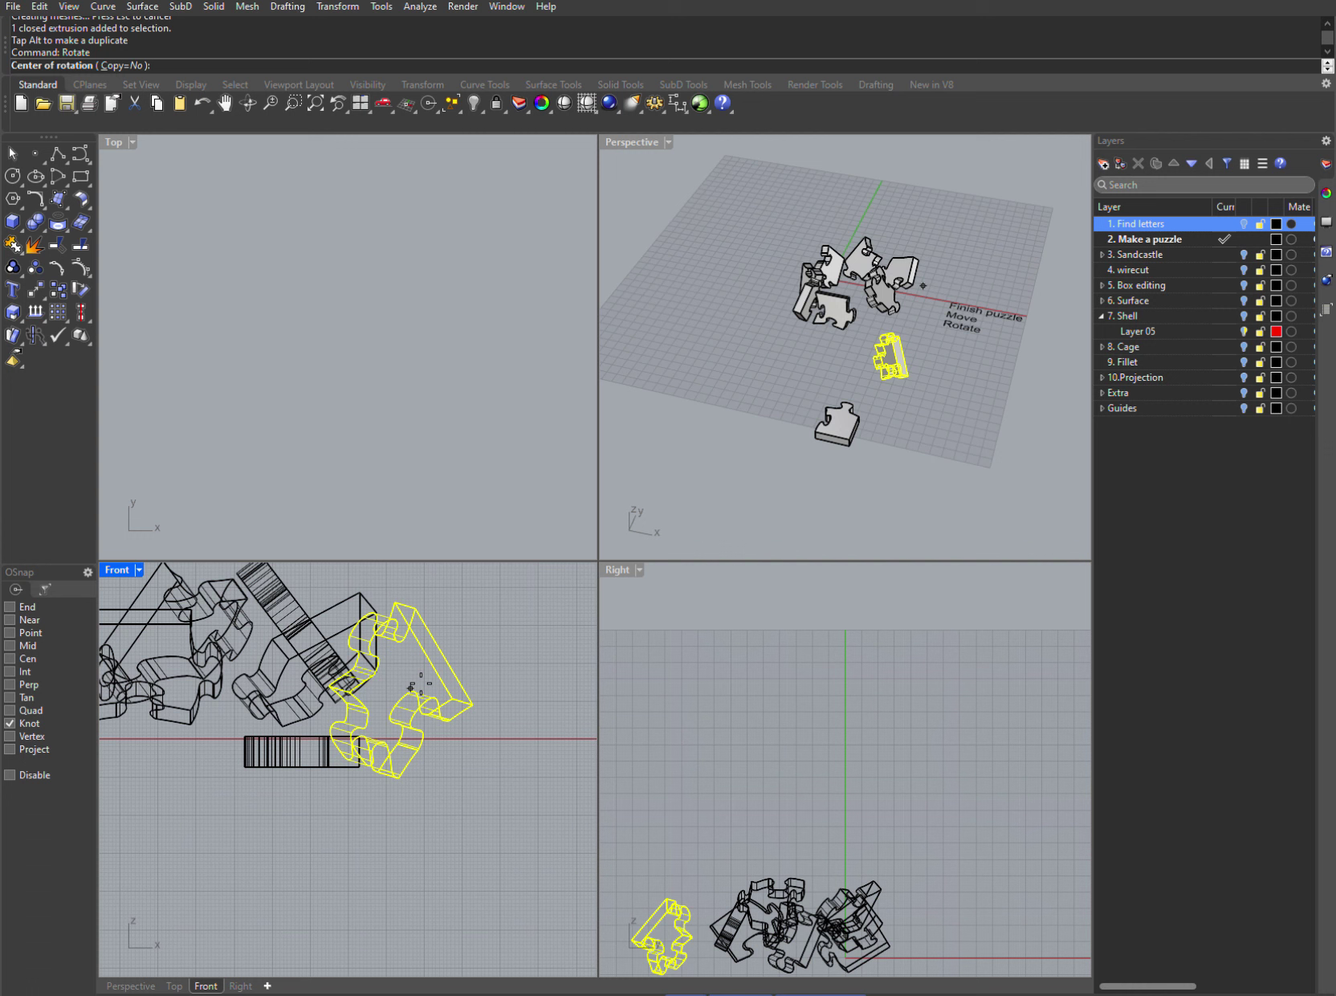
click(477, 703)
click(507, 713)
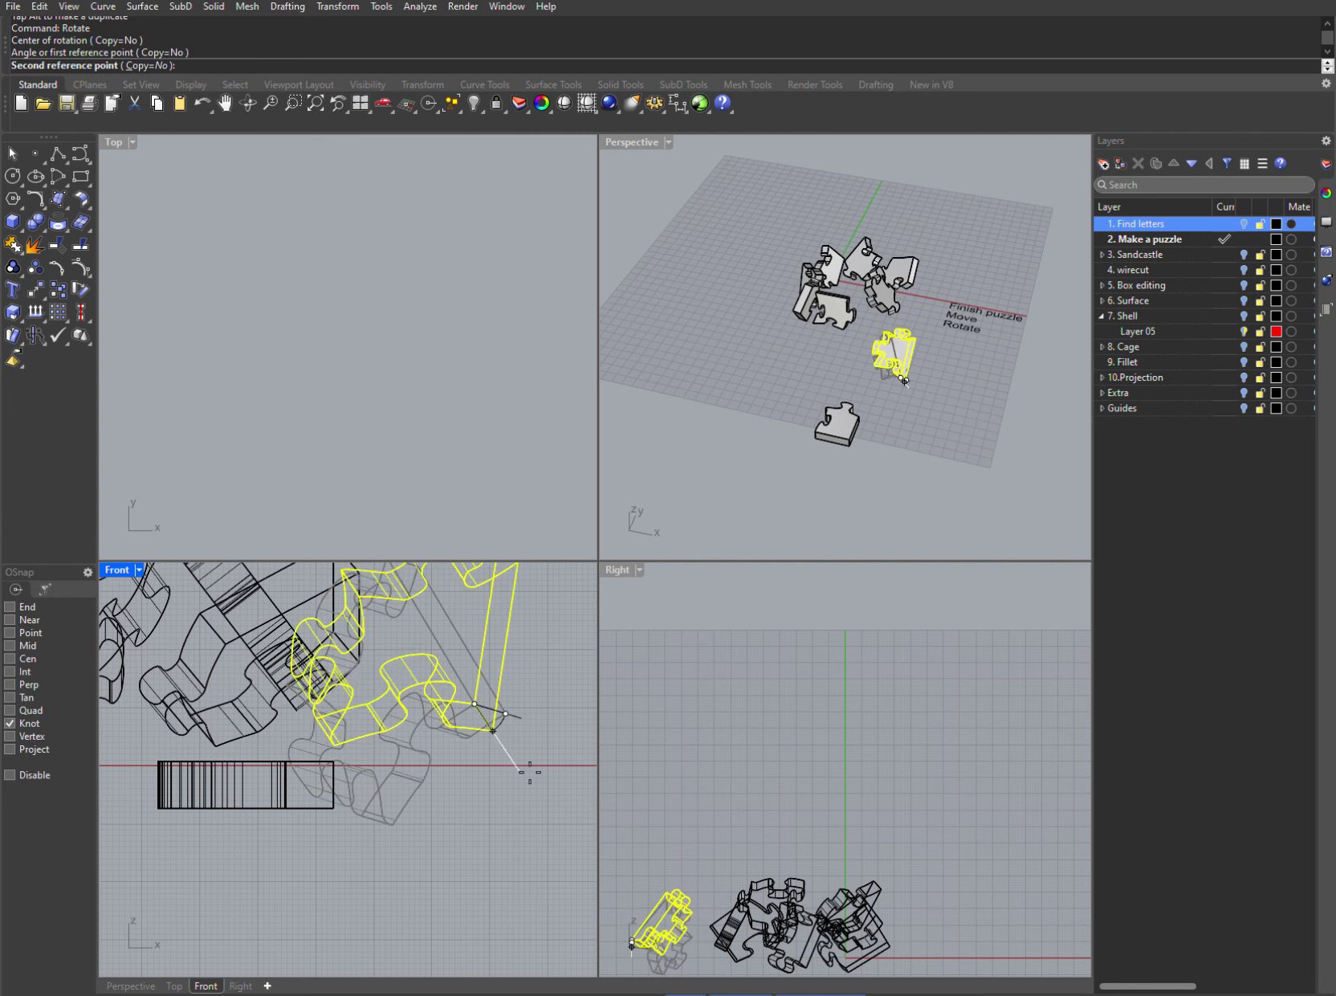
click(504, 729)
right_drag(504, 729, 475, 852)
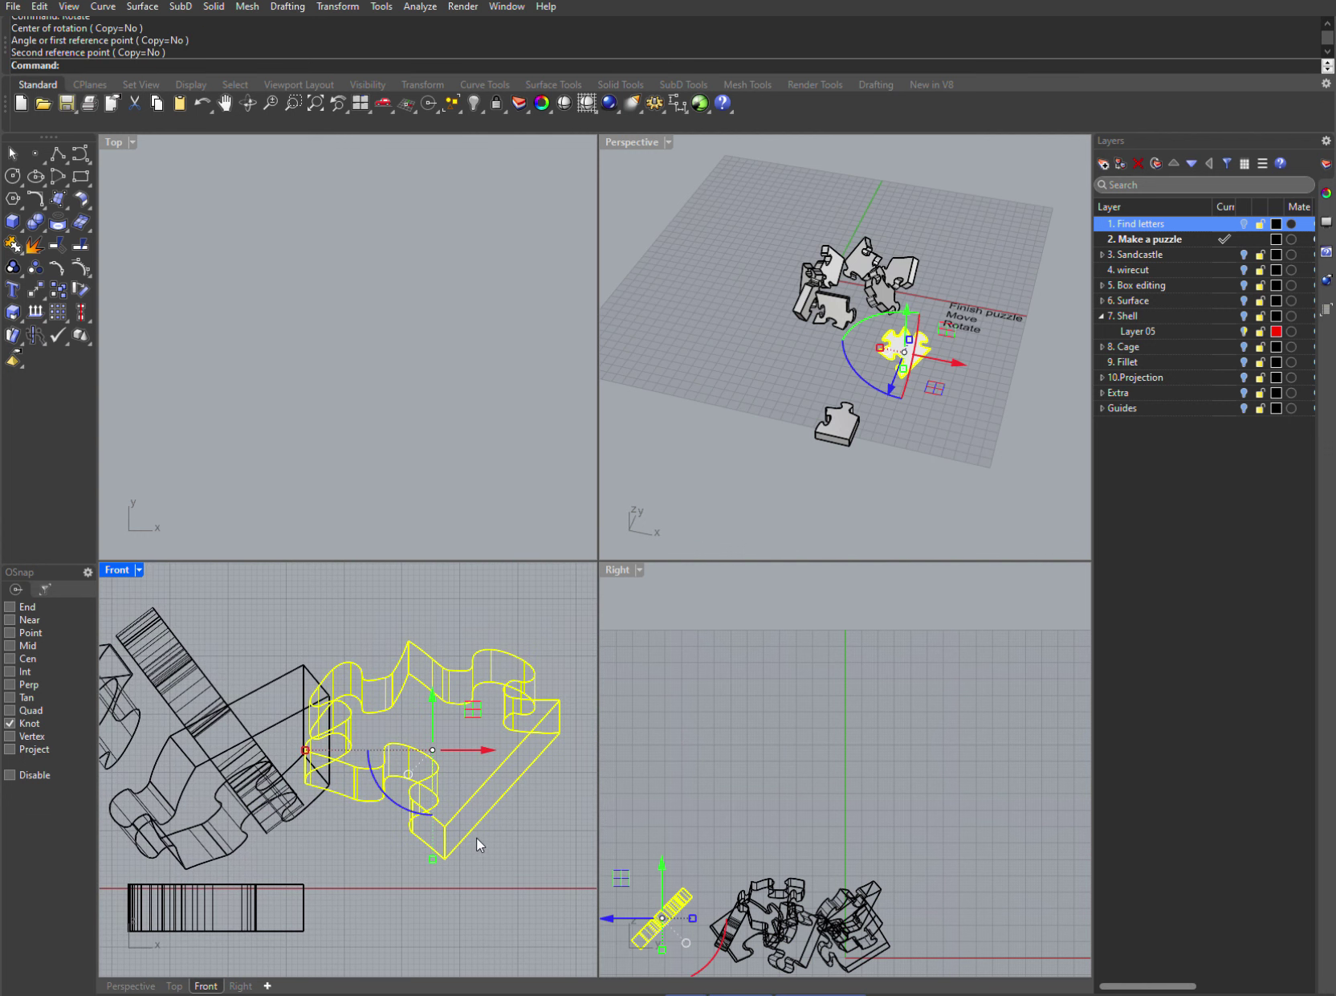
- Rotate the same piece in the Right view about 46° clockwise around its lower corner so it lies flat
right_drag(690, 913, 799, 798)
right_click(725, 860)
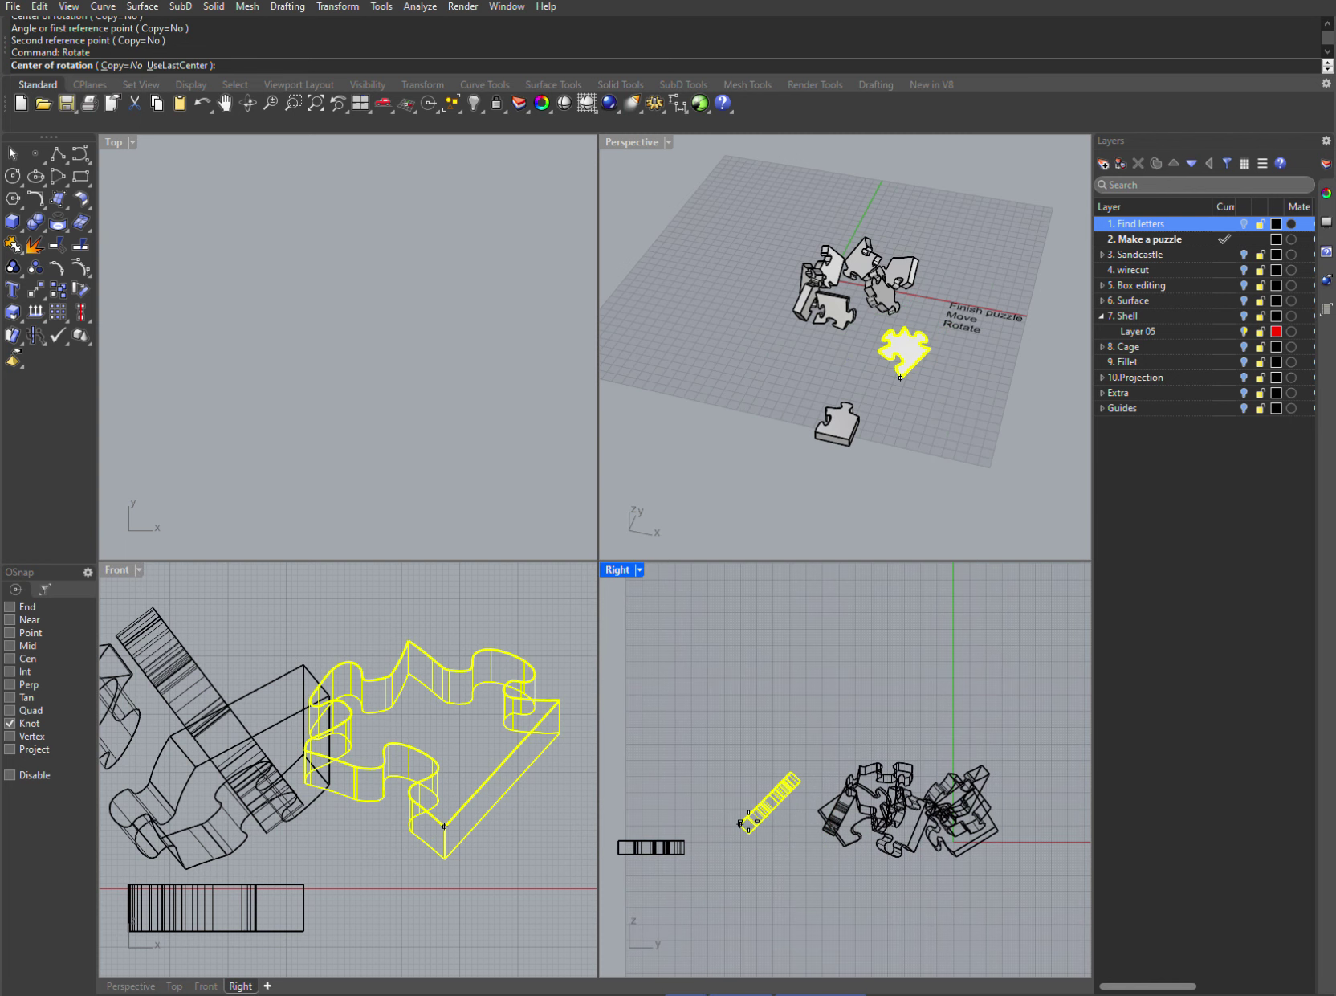
click(740, 823)
click(797, 765)
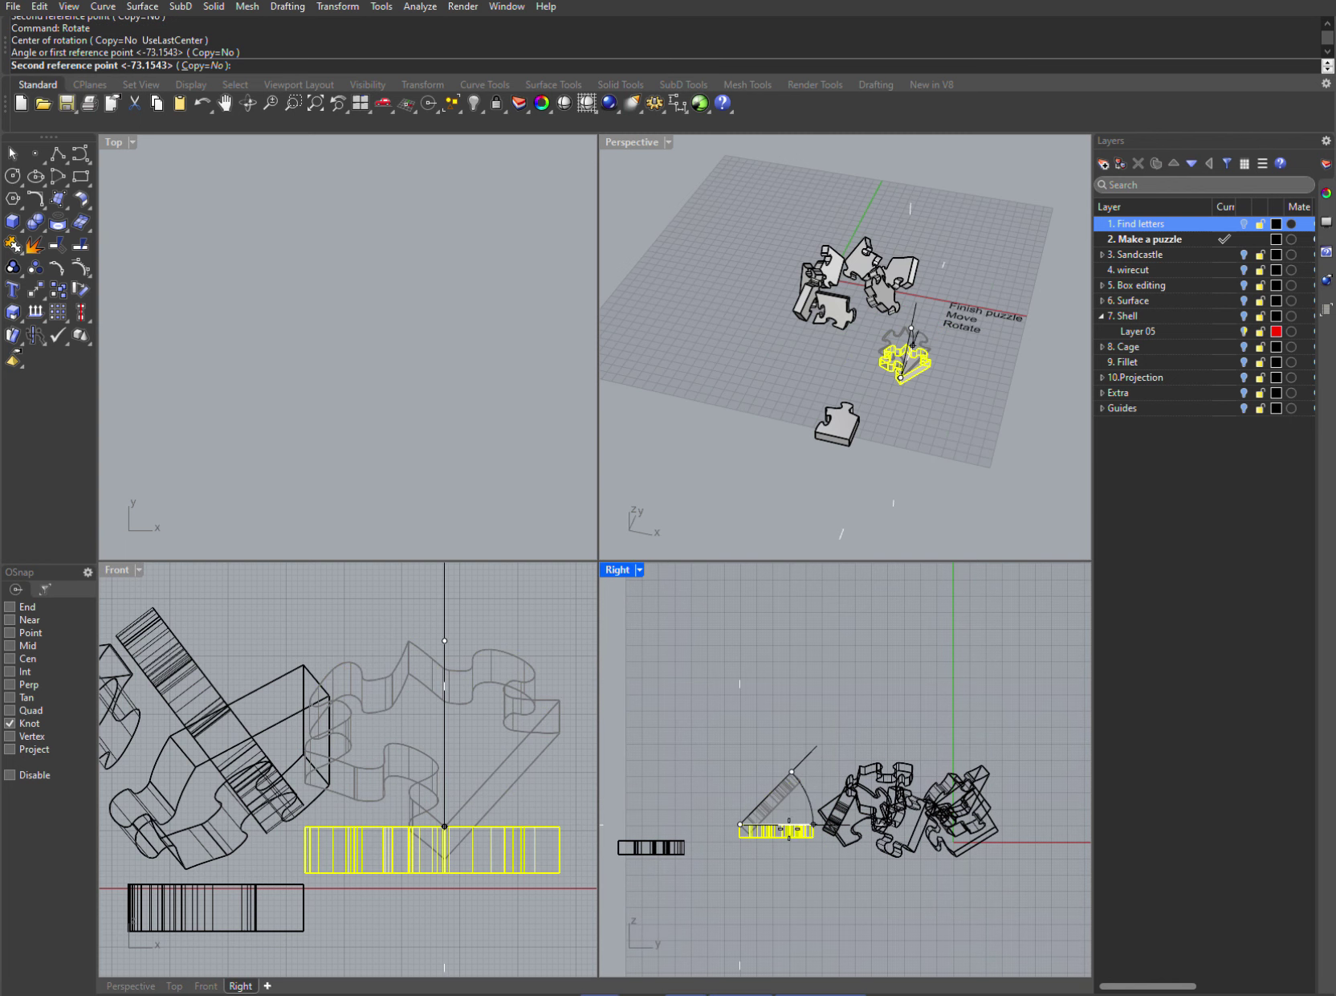
click(777, 824)
- Select the piece nearest the puzzle text in the pile and rotate it about 38° clockwise around its outer corner in the Front view
click(390, 770)
click(325, 712)
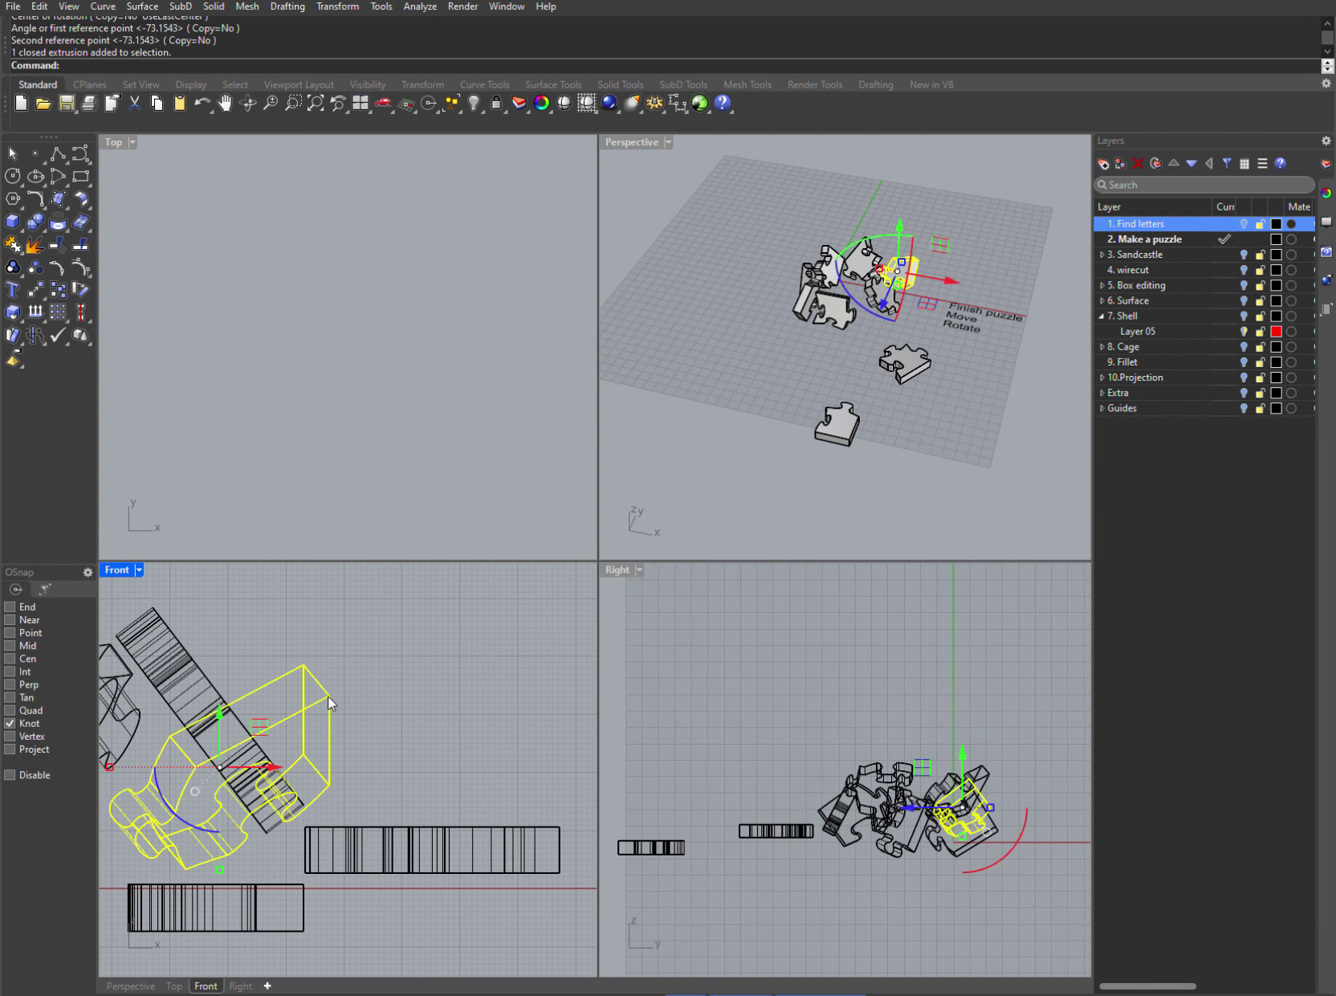
key(Return)
click(326, 694)
click(303, 665)
click(325, 610)
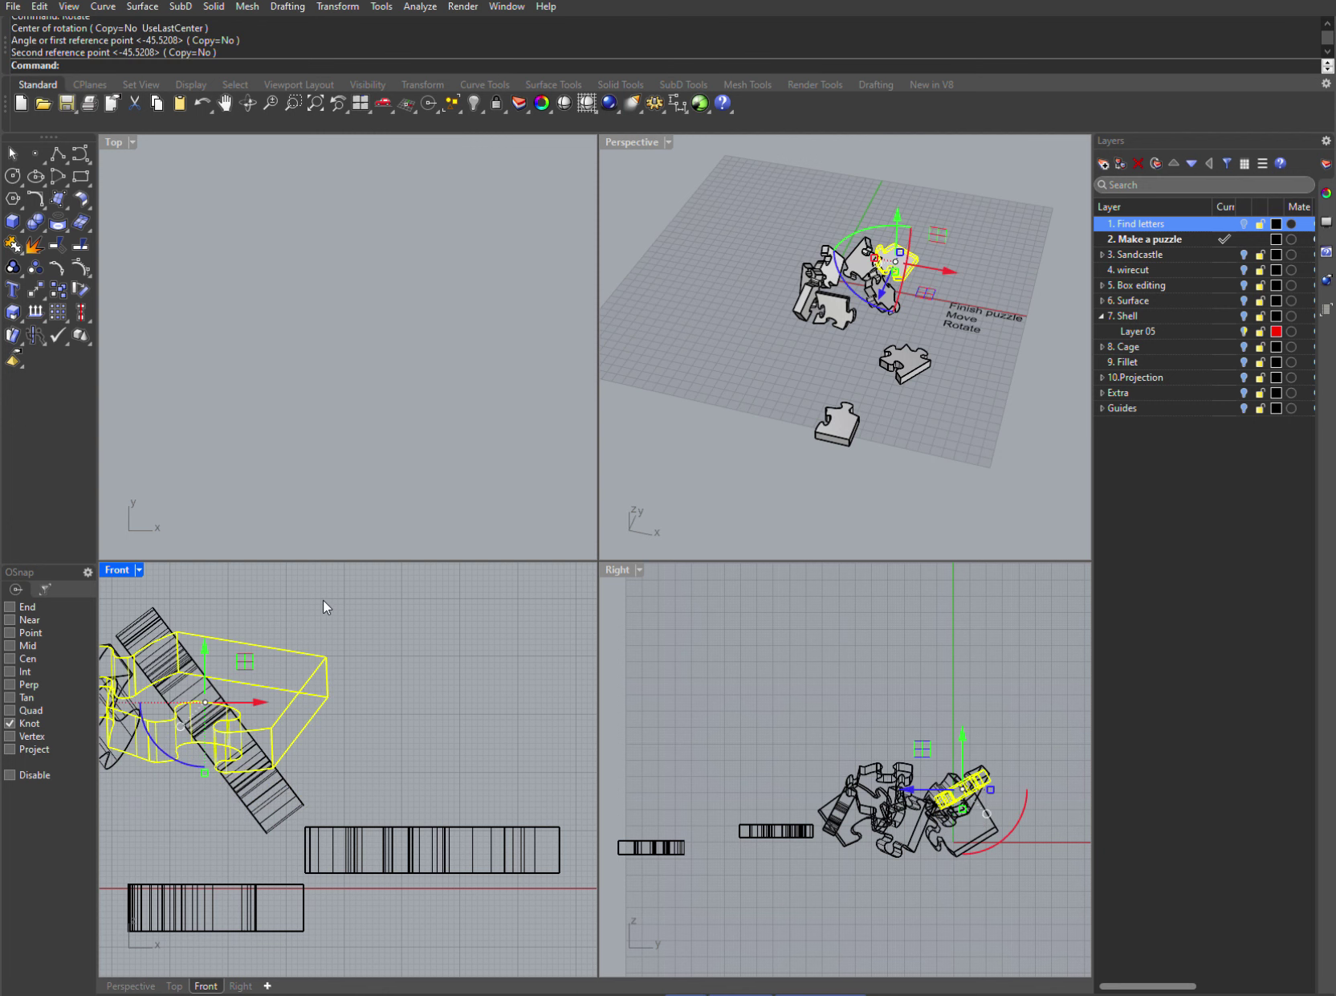
- Move the rotated piece straight up in the Right view, clear of the piled pieces
scroll(986, 779, up, 4)
drag(948, 732, 947, 612)
right_drag(837, 660, 767, 704)
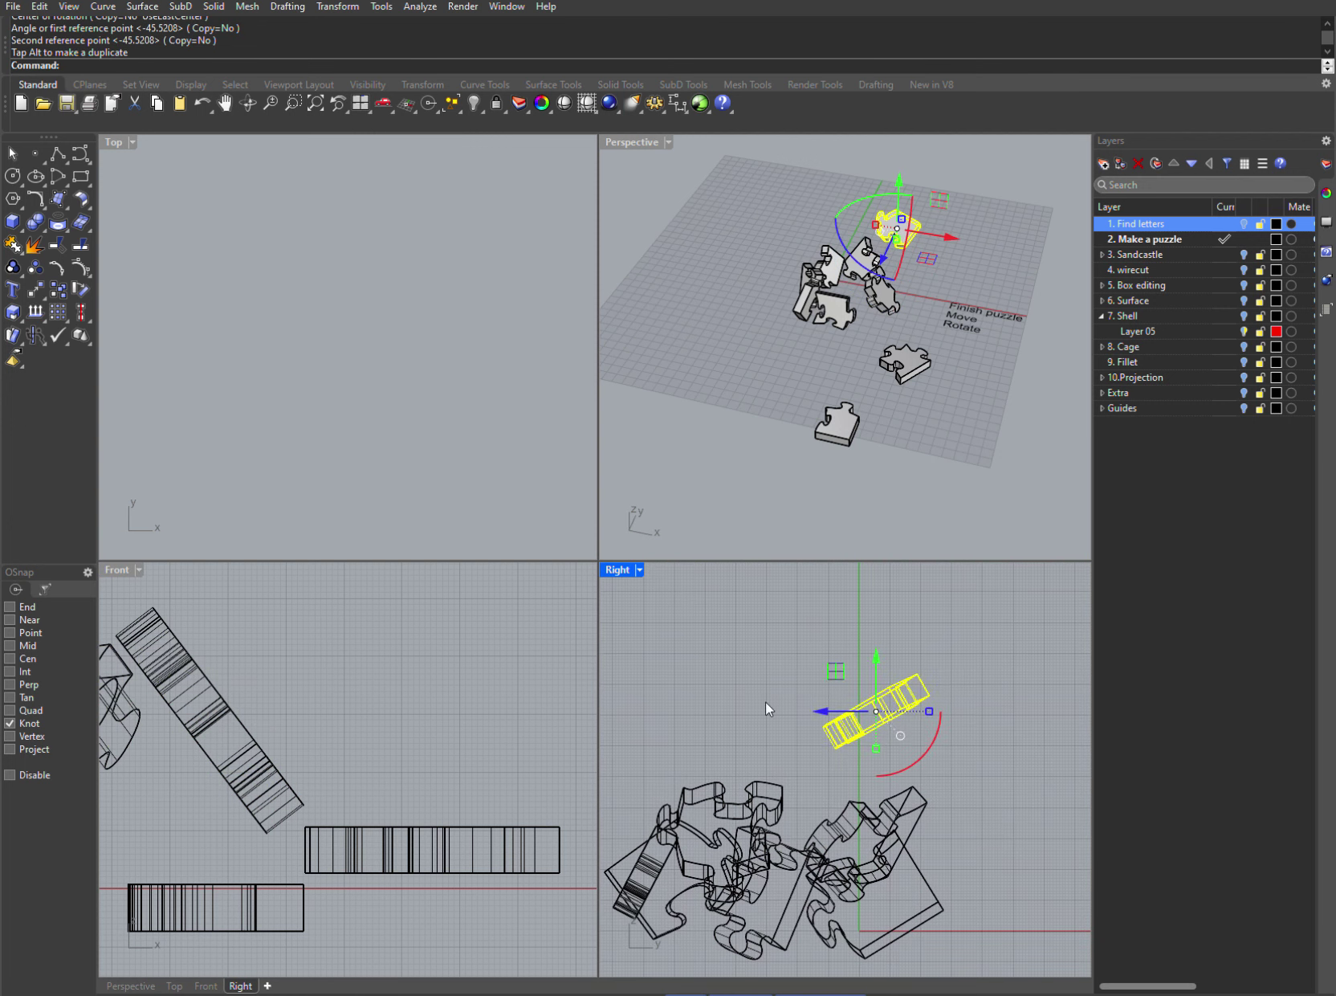
click(769, 704)
- Rotate the raised piece about 30° clockwise around its upper outer corner in the Right view
click(922, 682)
key(Return)
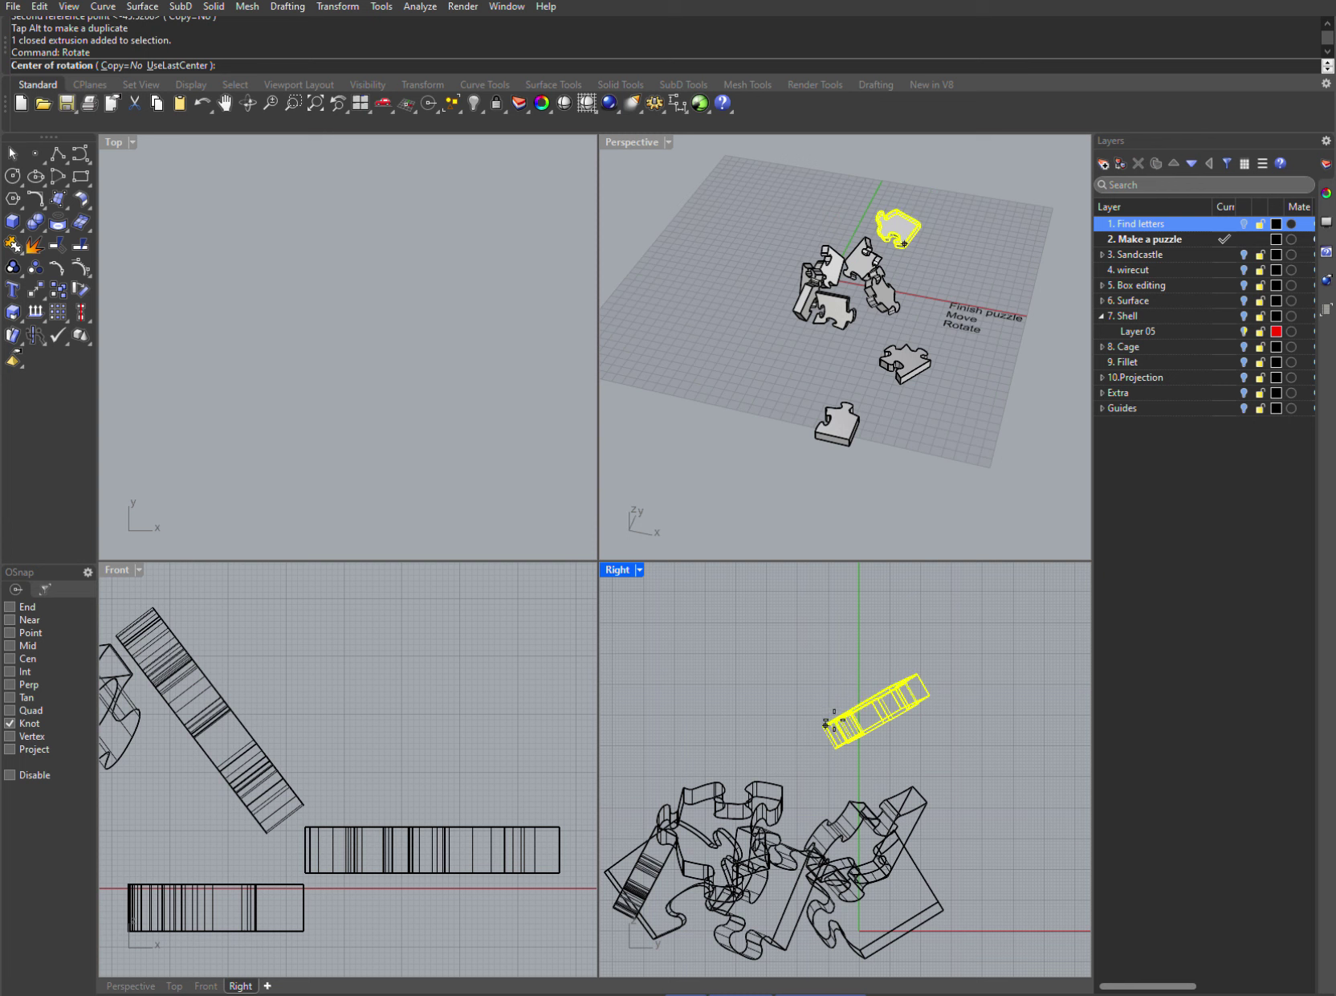
click(918, 673)
click(929, 695)
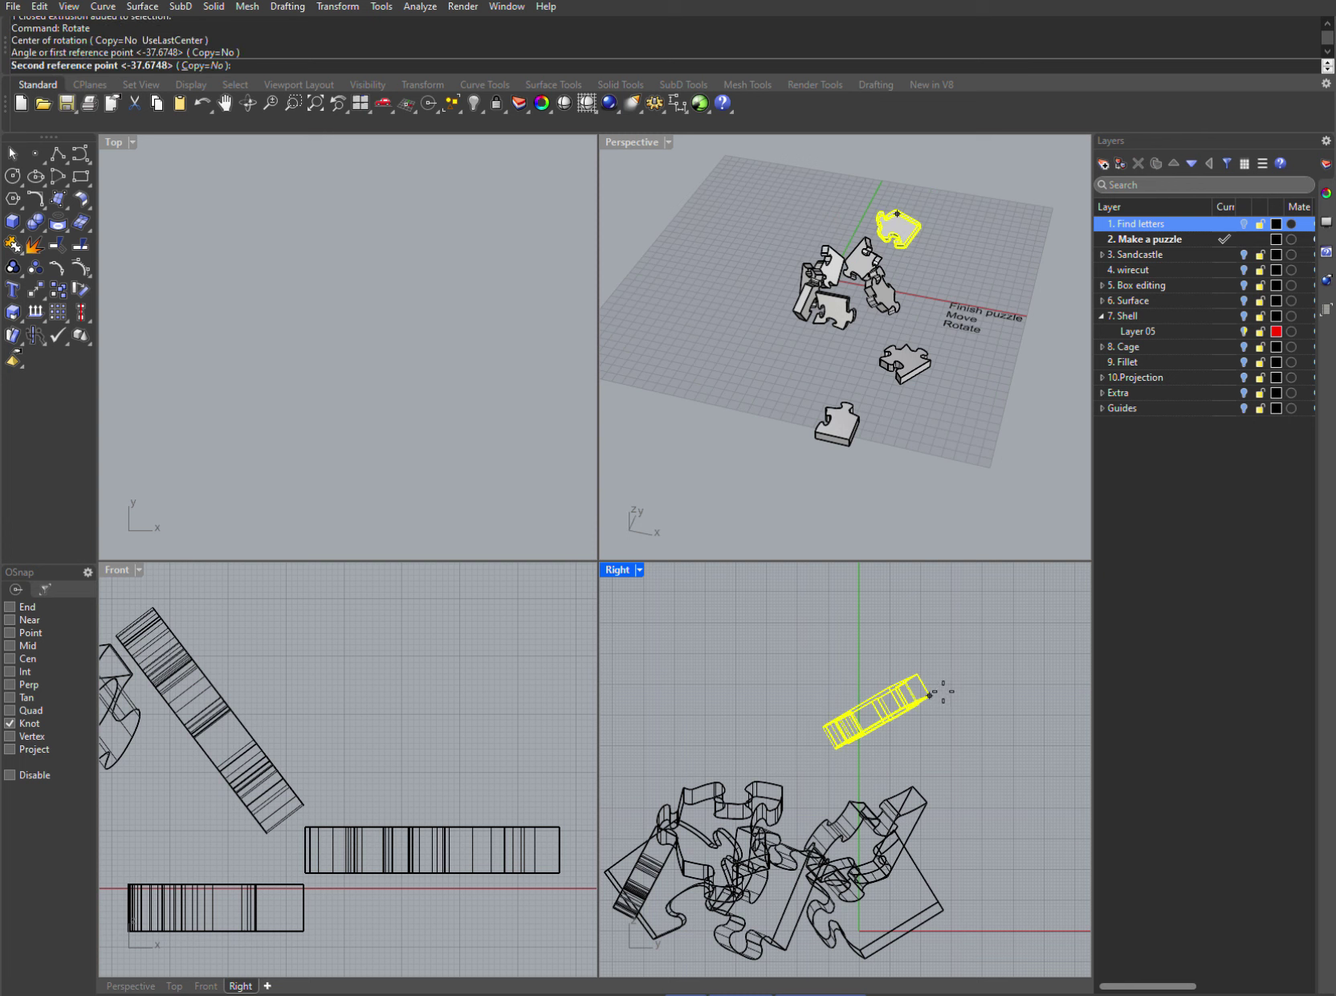
click(933, 742)
- Rotate the raised piece about 2° clockwise in the Front view to level it completely, and deselect it
scroll(465, 762, down, 8)
right_drag(374, 772, 462, 802)
scroll(464, 687, up, 8)
right_drag(504, 672, 442, 762)
key(Return)
click(479, 721)
click(479, 675)
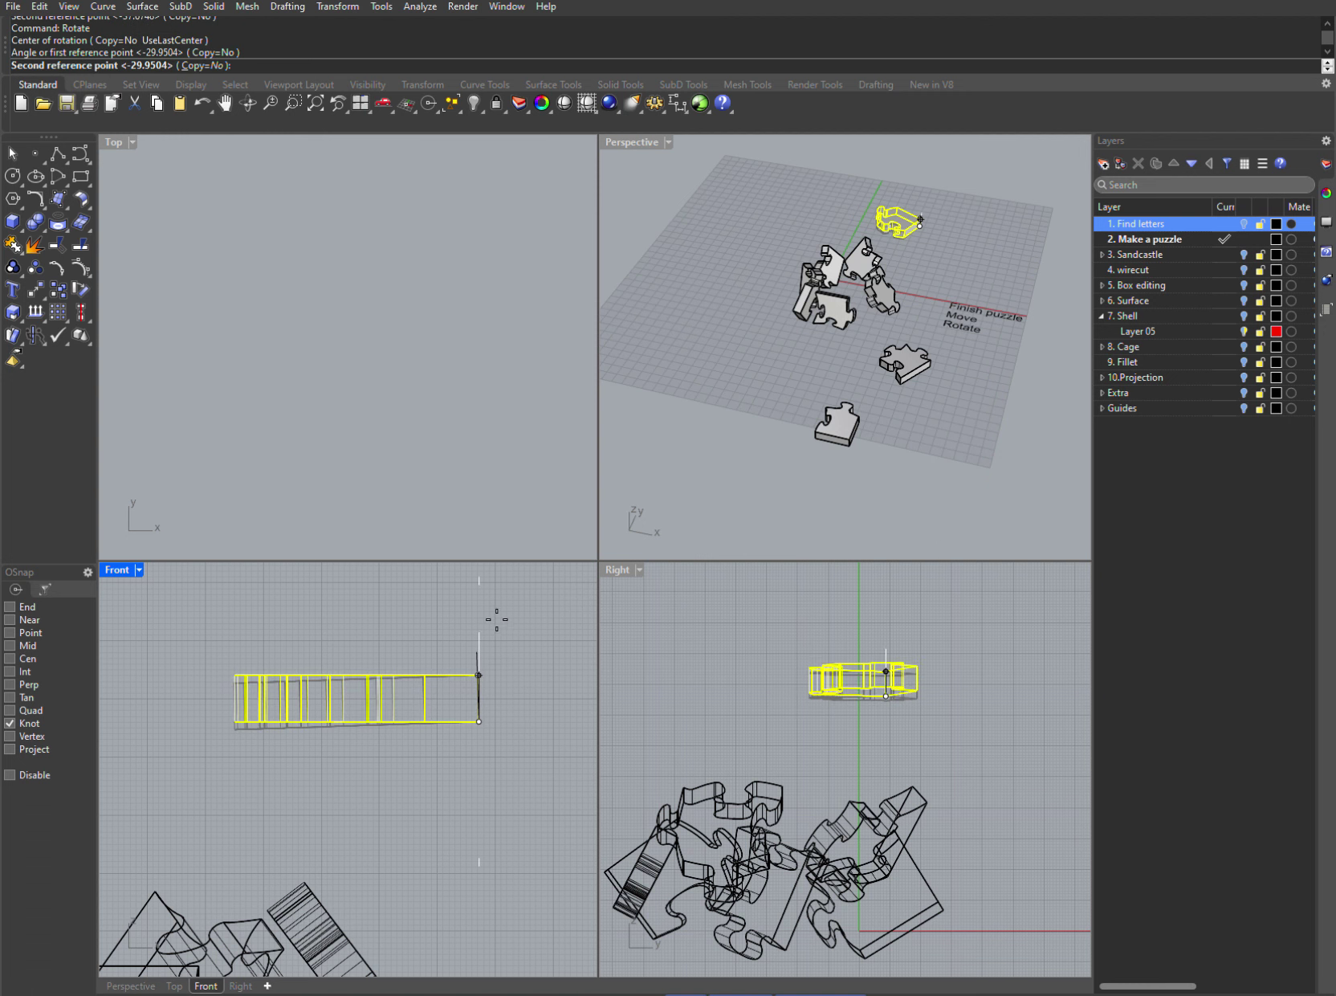
click(500, 604)
click(692, 688)
- Select the slanted piece seen edge-on in the Front view and rotate it about 53° counterclockwise around its lower corner to lie flat
scroll(426, 785, down, 4)
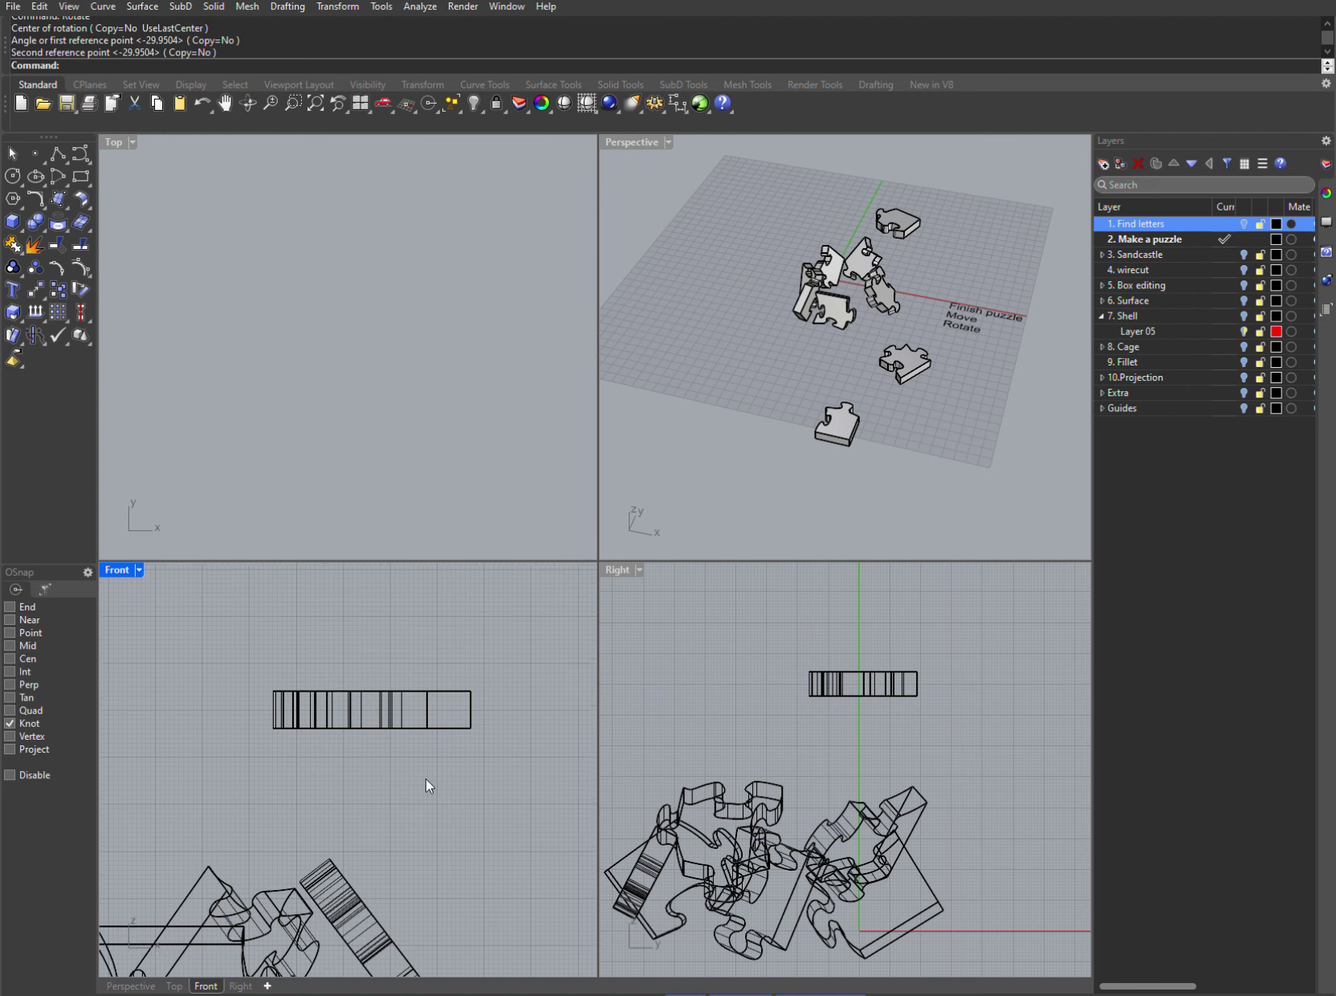
scroll(393, 740, down, 4)
click(391, 758)
scroll(406, 810, up, 6)
key(Return)
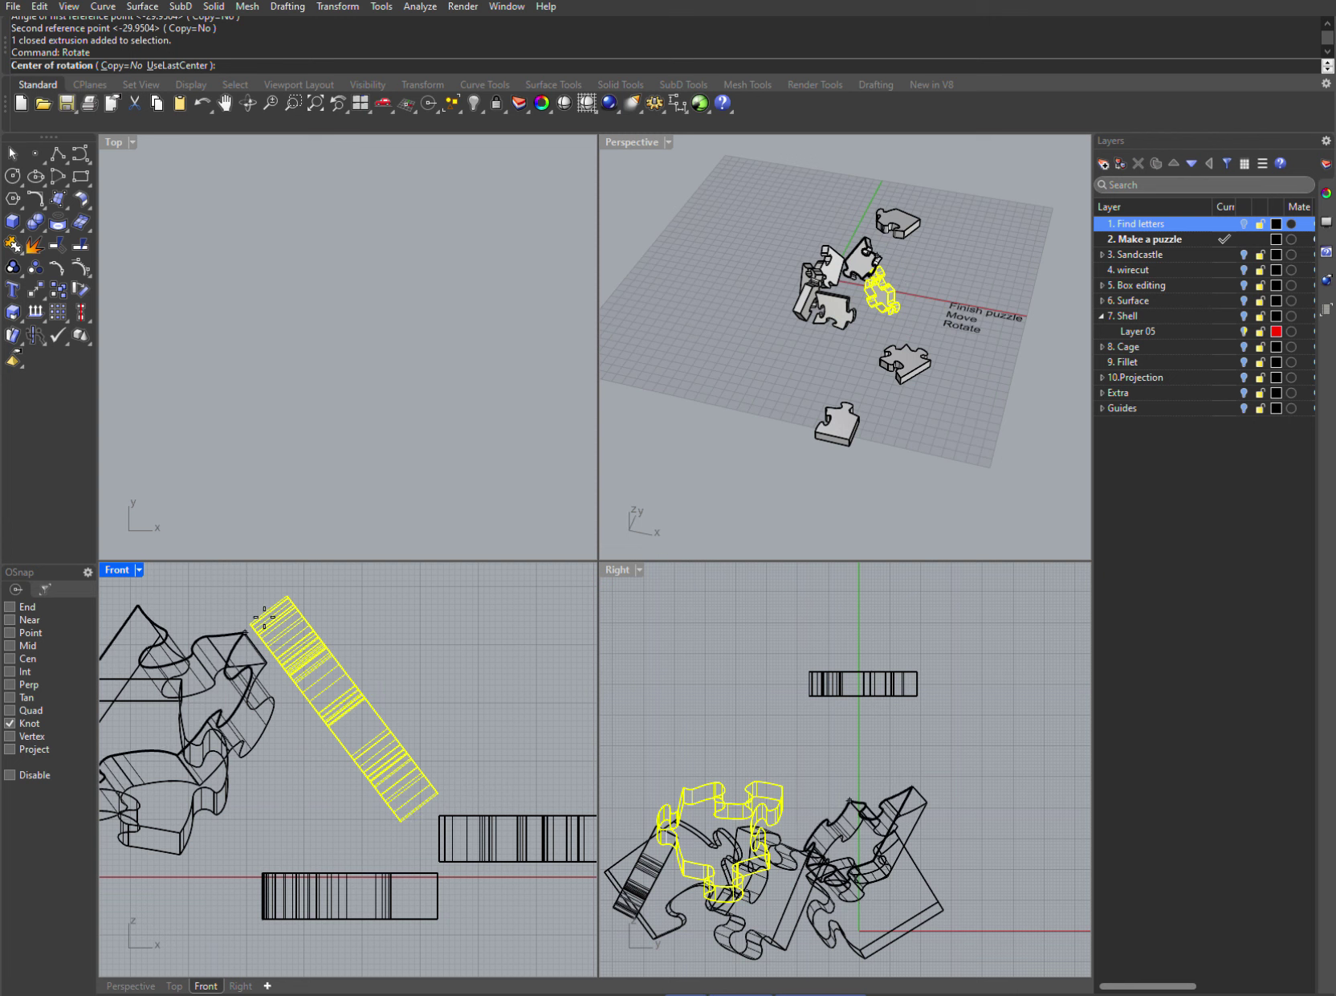
scroll(410, 840, up, 3)
click(428, 841)
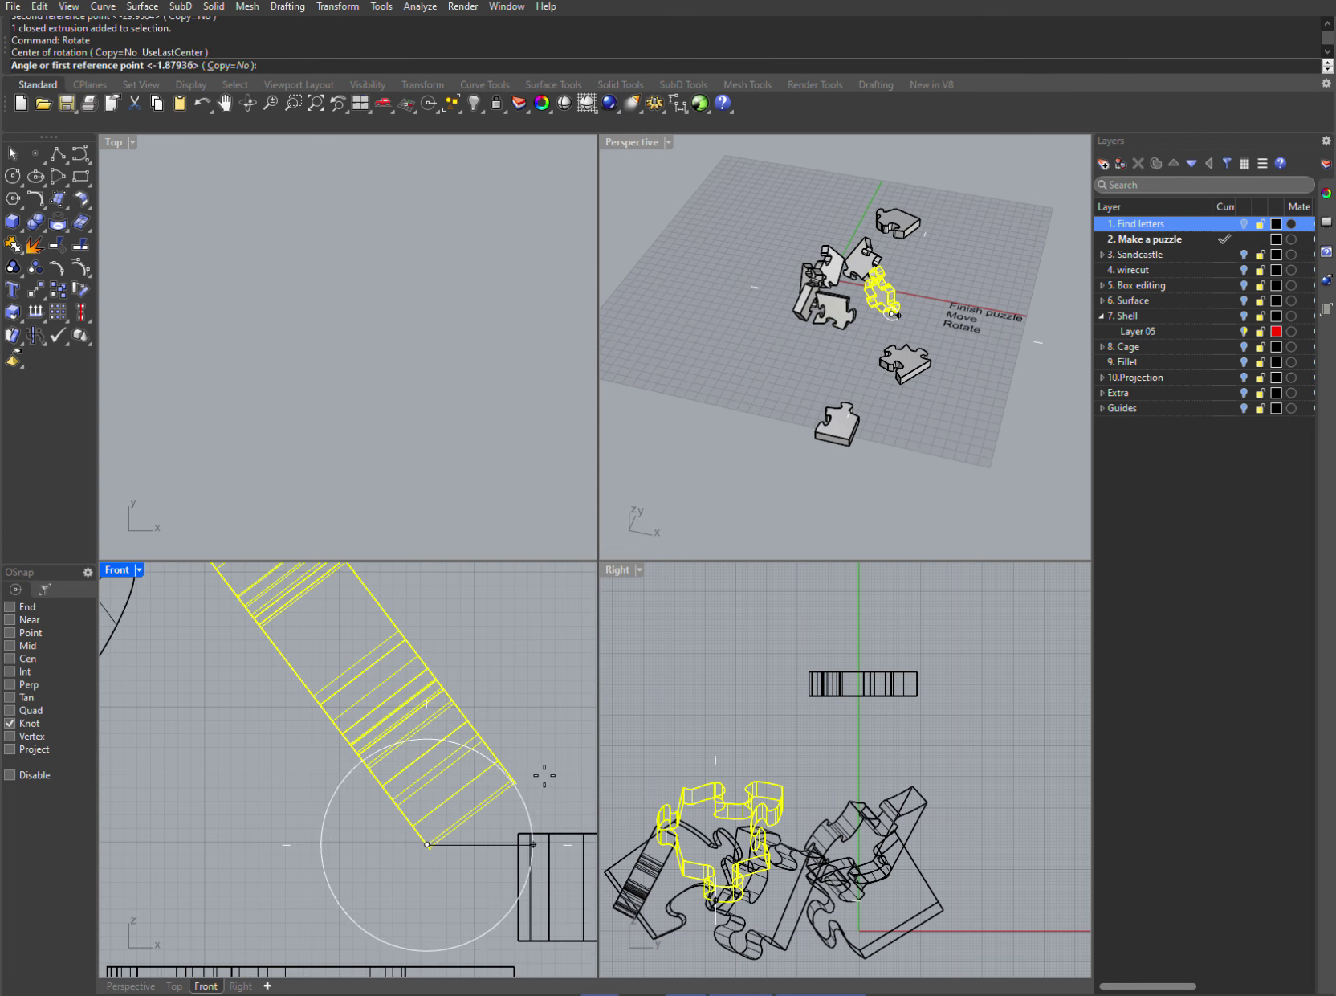
click(513, 778)
click(527, 644)
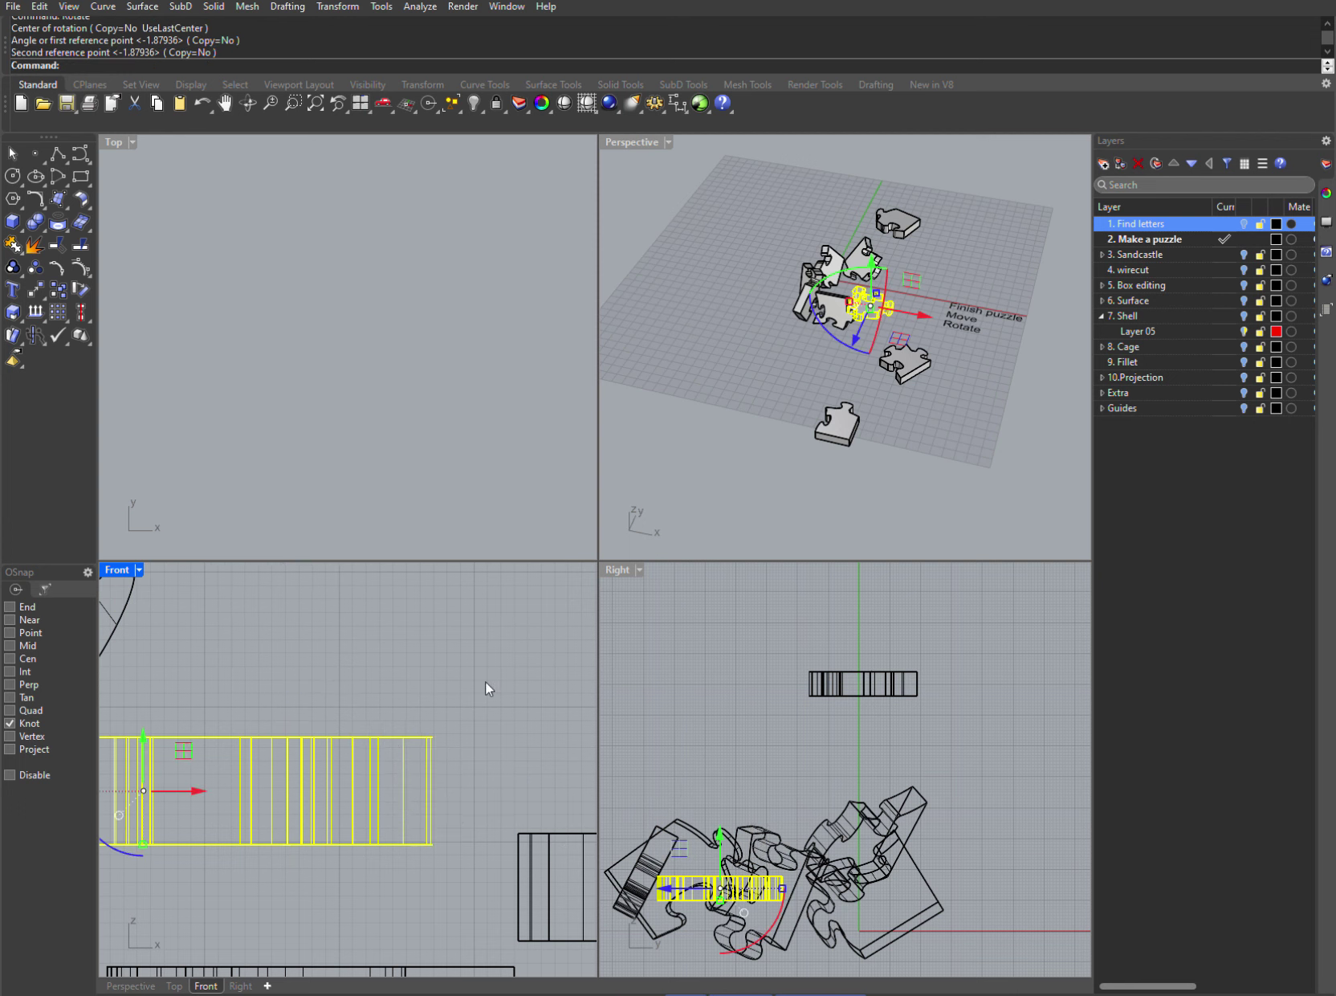
- Move the levelled piece along positive X away from the pile and deselect it
scroll(486, 690, down, 2)
drag(386, 746, 515, 747)
click(307, 767)
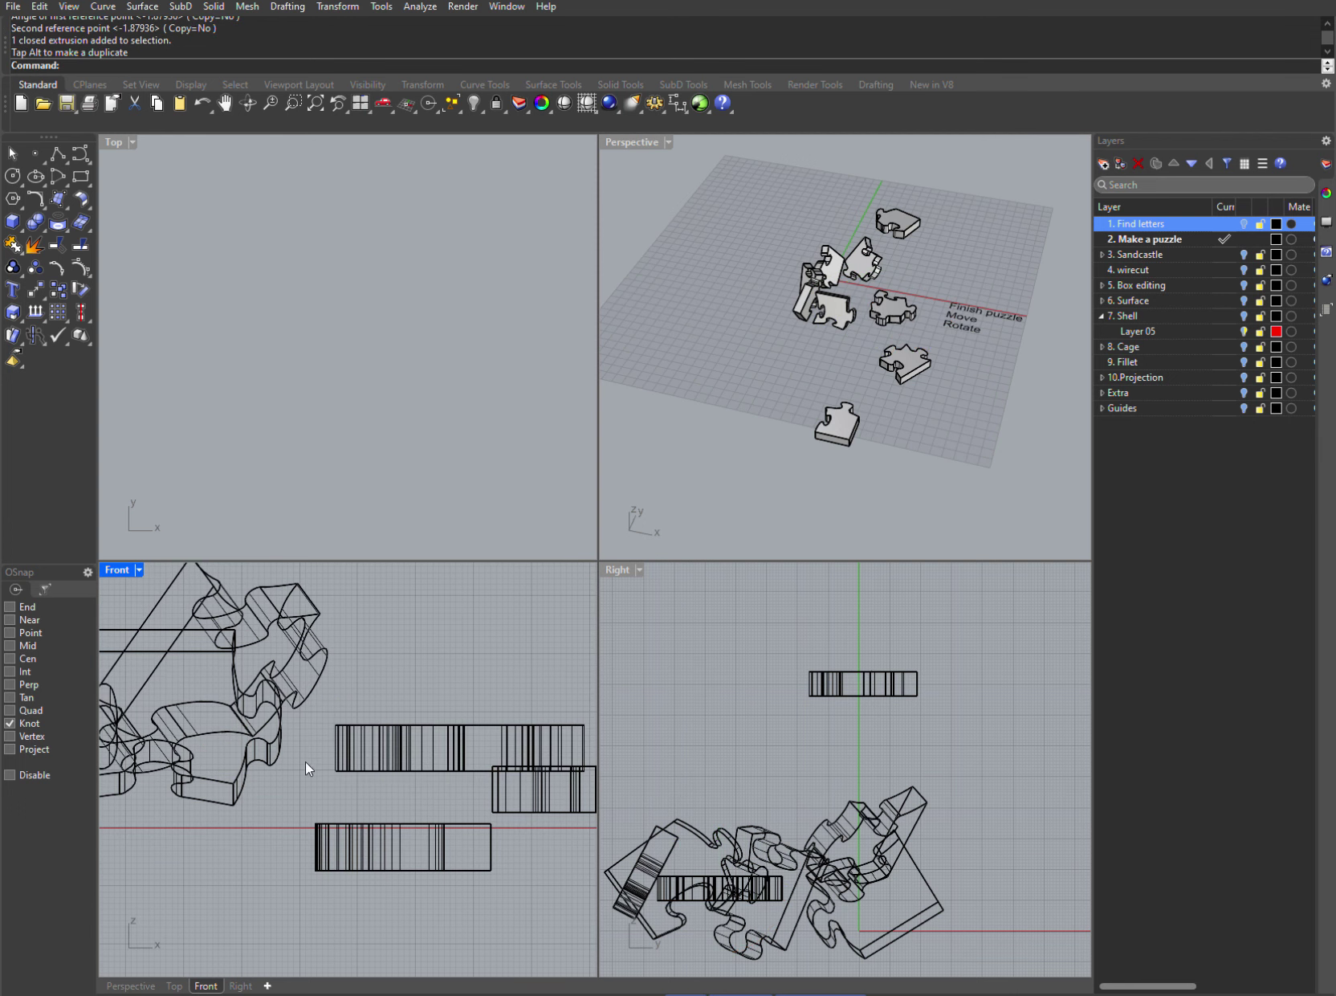
- Select a tilted piece at the pile's negative X side in the Front view and move it along negative X, clear of the others
right_drag(307, 767, 482, 804)
scroll(450, 798, down, 4)
click(304, 847)
drag(315, 795, 184, 795)
right_drag(224, 809, 376, 799)
- Rotate the separated piece about 69° counterclockwise around its bottom corner in the Front view
key(Return)
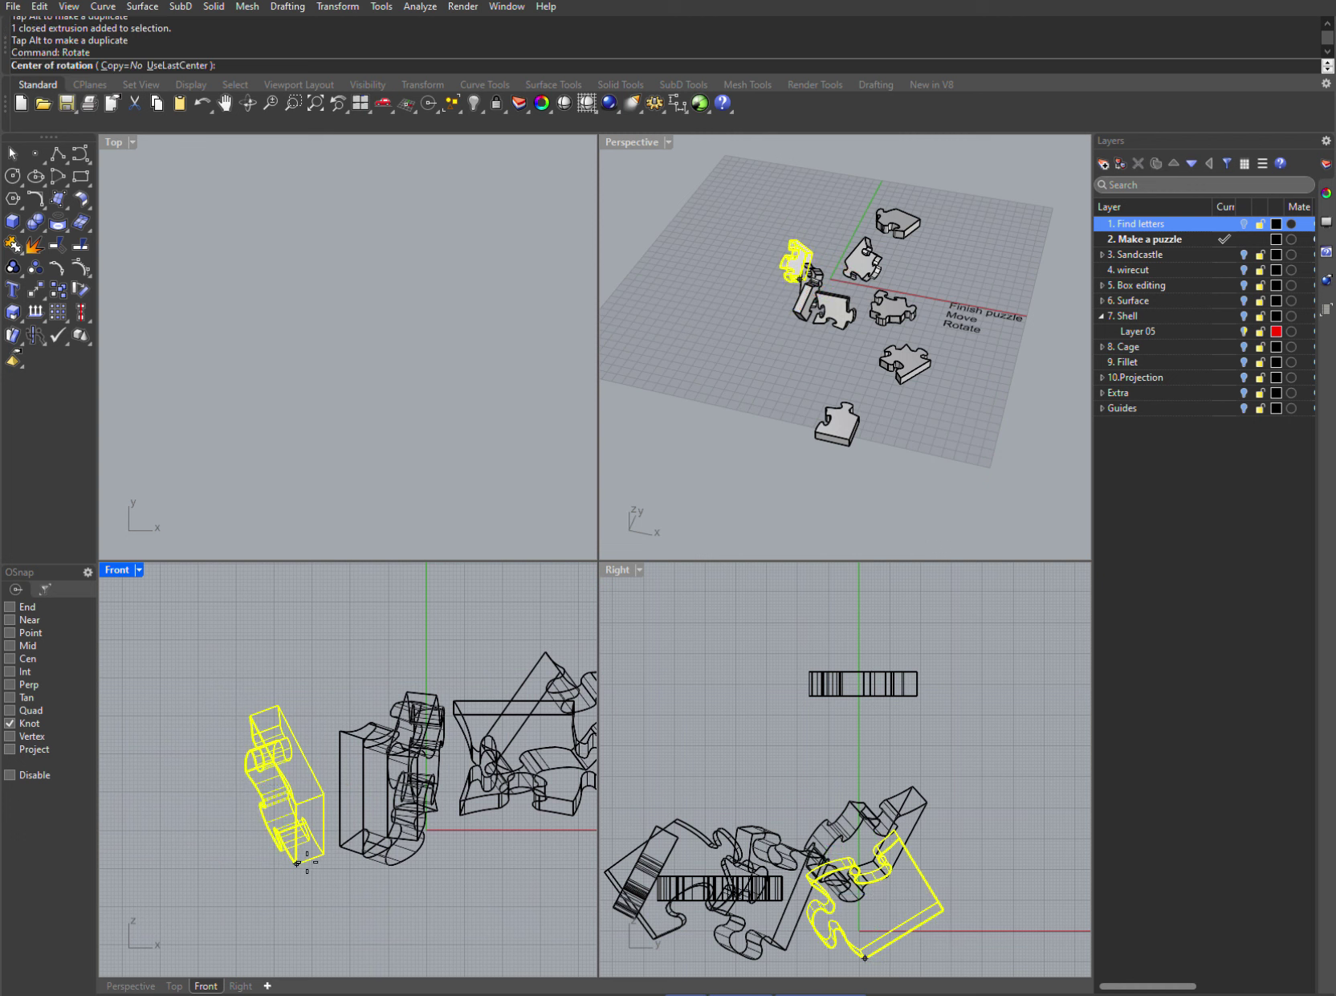
click(298, 863)
click(325, 852)
click(337, 656)
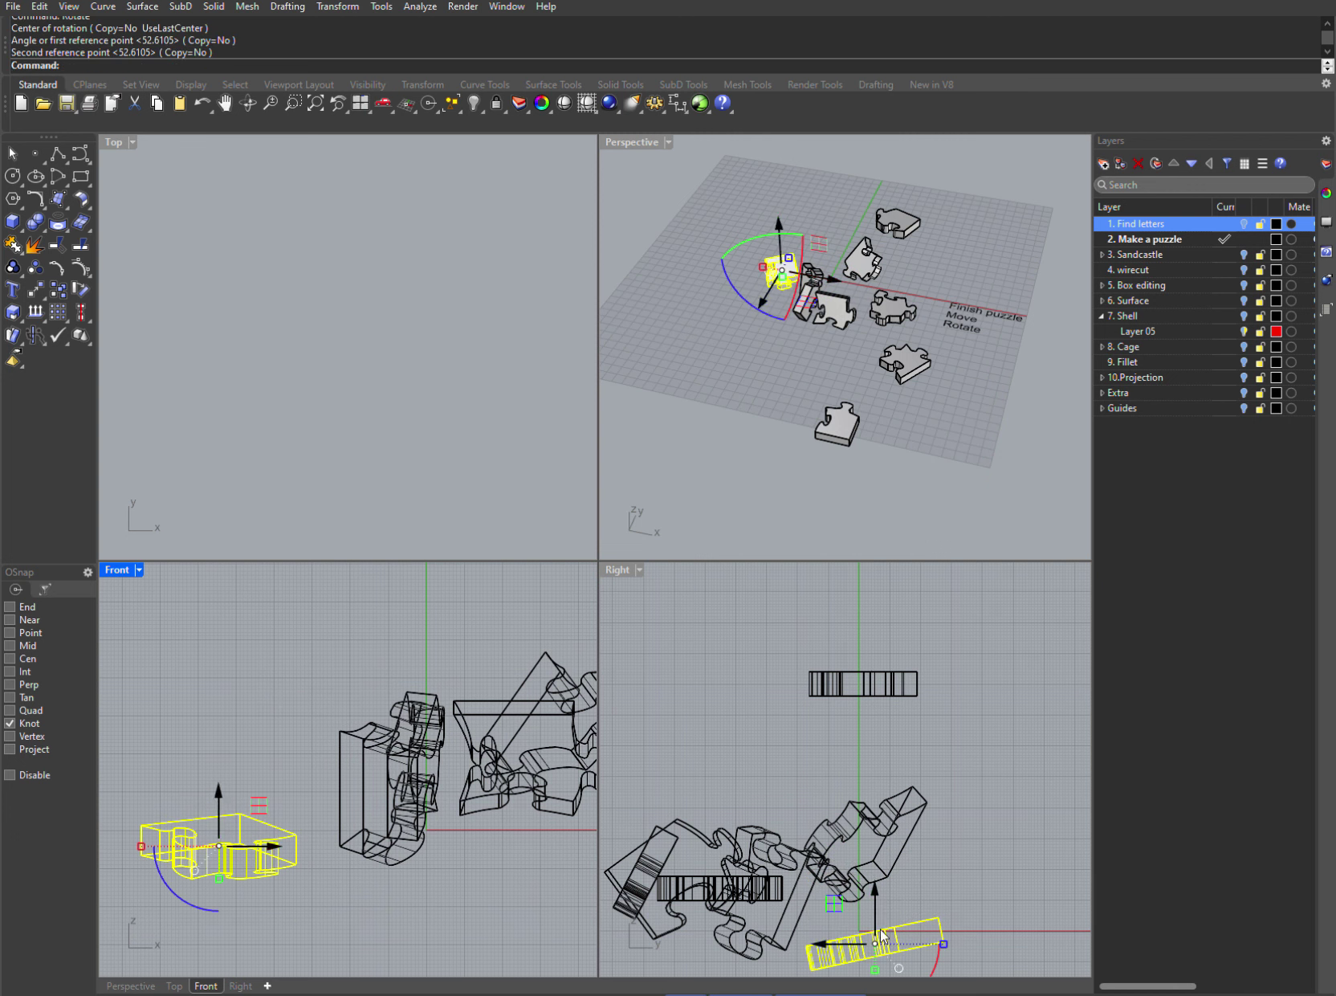
- Rotate the separated piece about 12° clockwise around its outer end corner in the Right view so it lies flat
right_drag(989, 945, 934, 854)
key(Return)
click(888, 847)
click(886, 827)
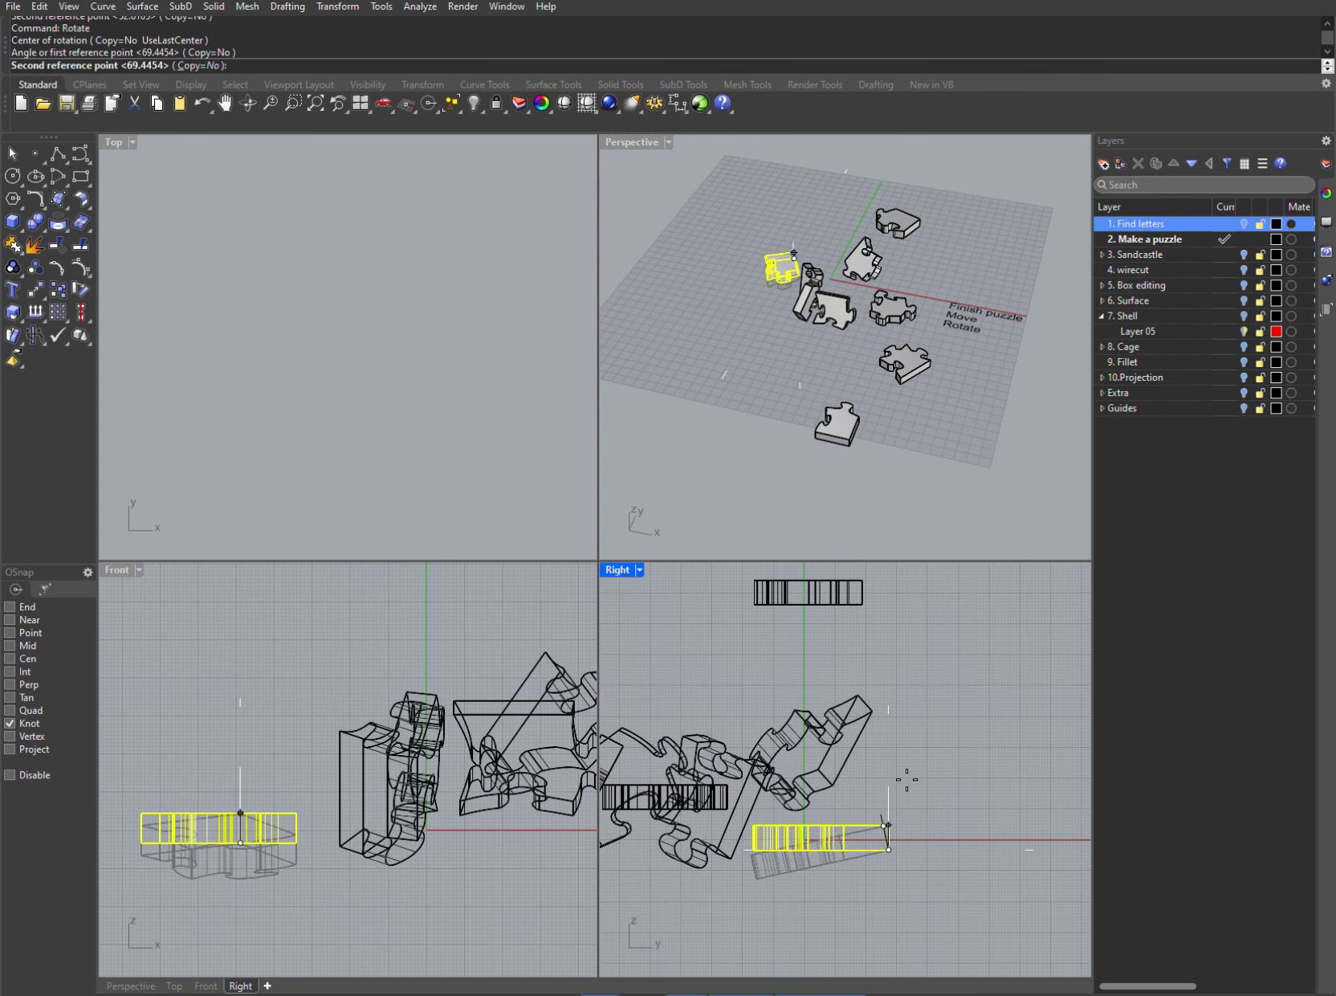
click(905, 769)
- Select the next upright piece in the Right view and move it up, clear of the remaining pile
click(724, 853)
right_drag(729, 856, 839, 847)
drag(833, 791, 751, 584)
right_drag(803, 668, 821, 737)
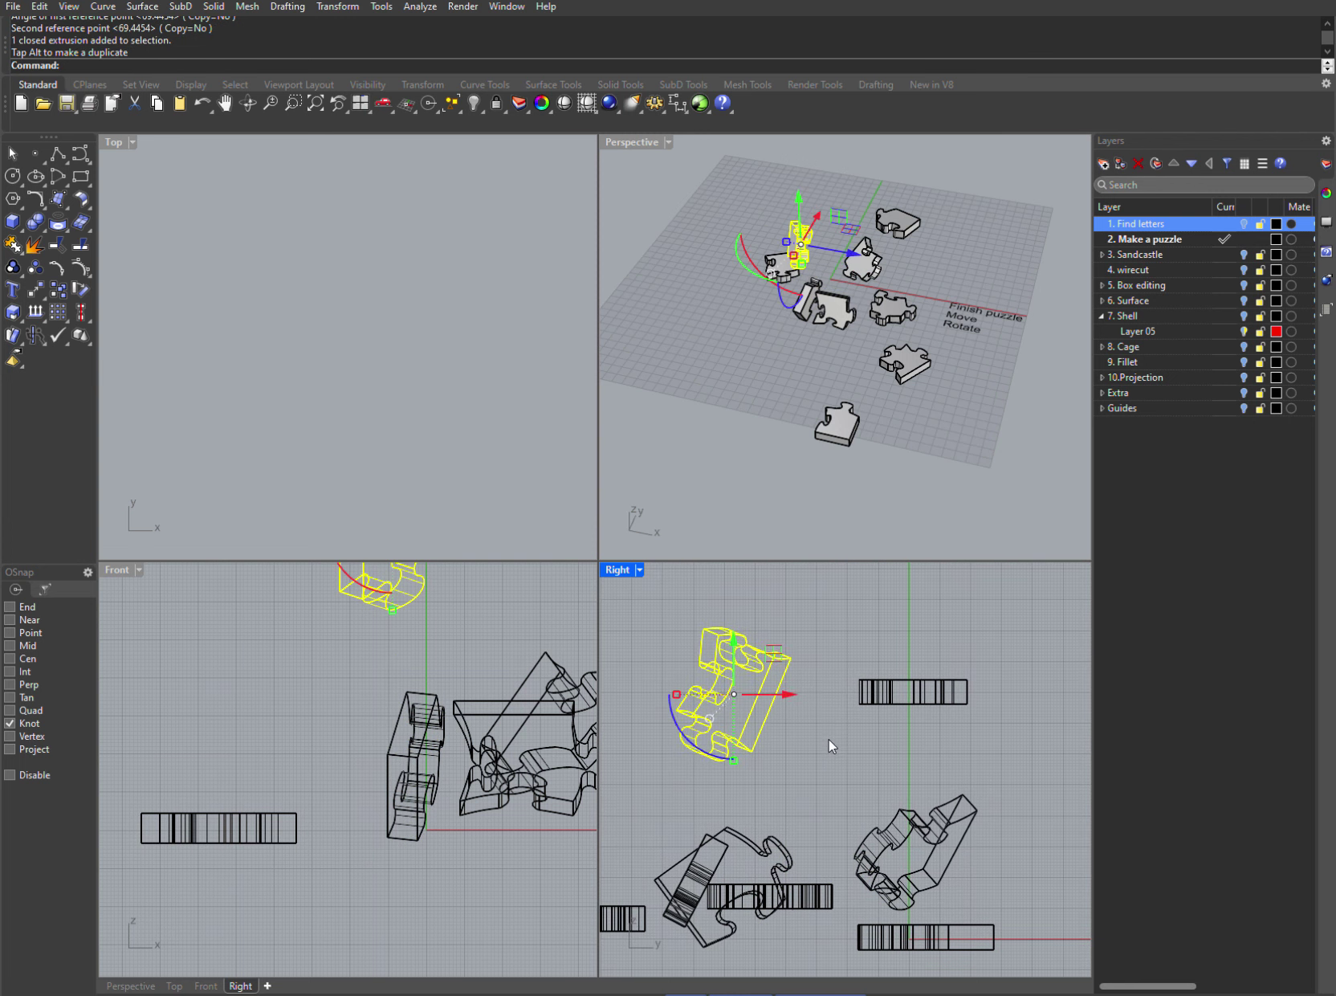
- Rotate the raised upright piece 90° clockwise around its lower corner in the Front view
click(819, 735)
click(776, 703)
scroll(755, 717, up, 3)
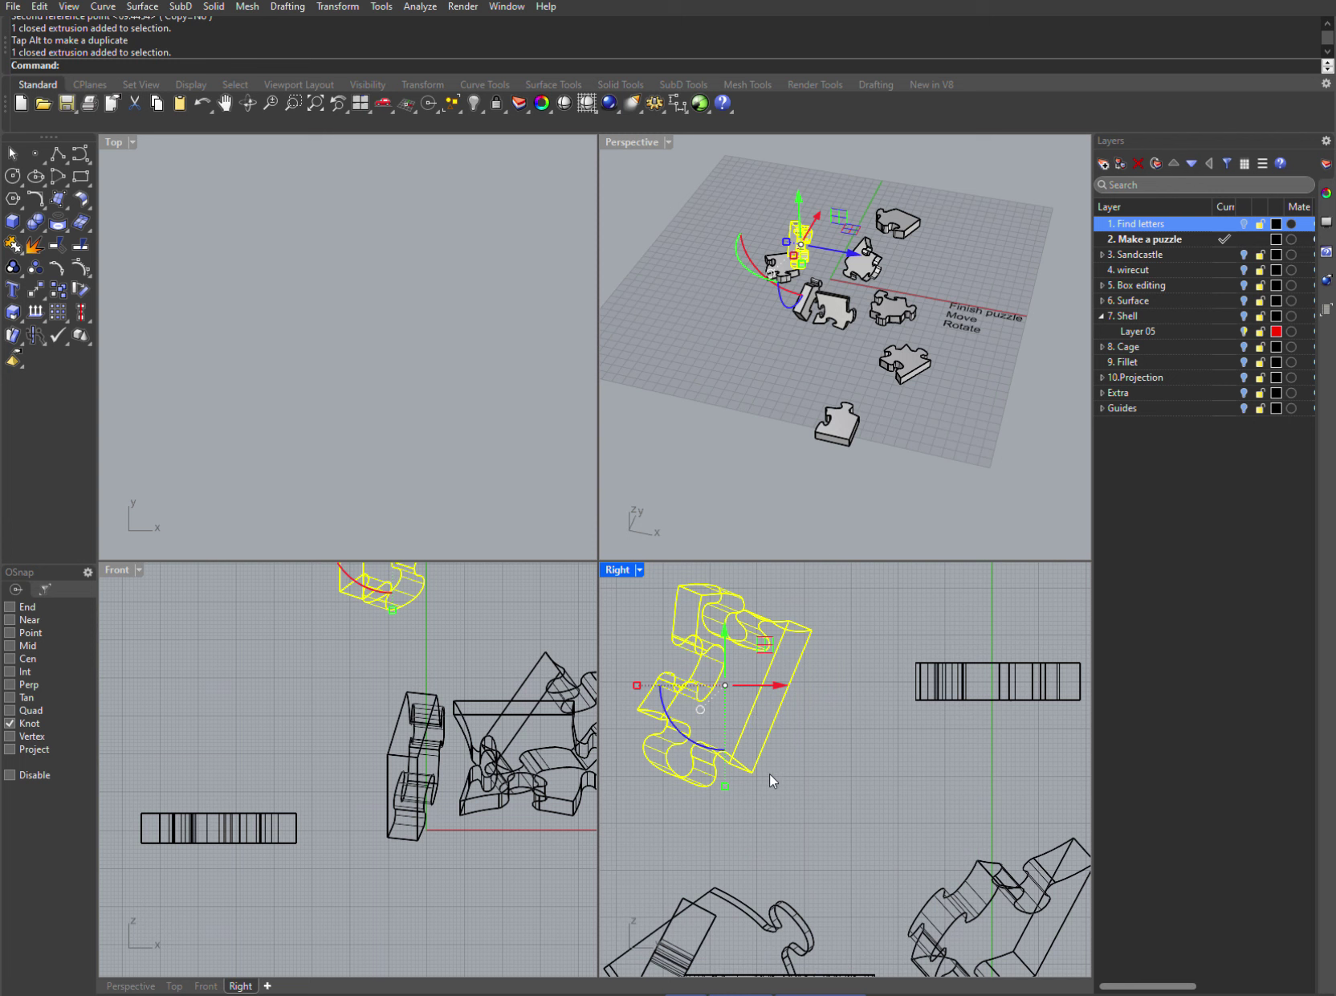
right_drag(472, 689, 454, 805)
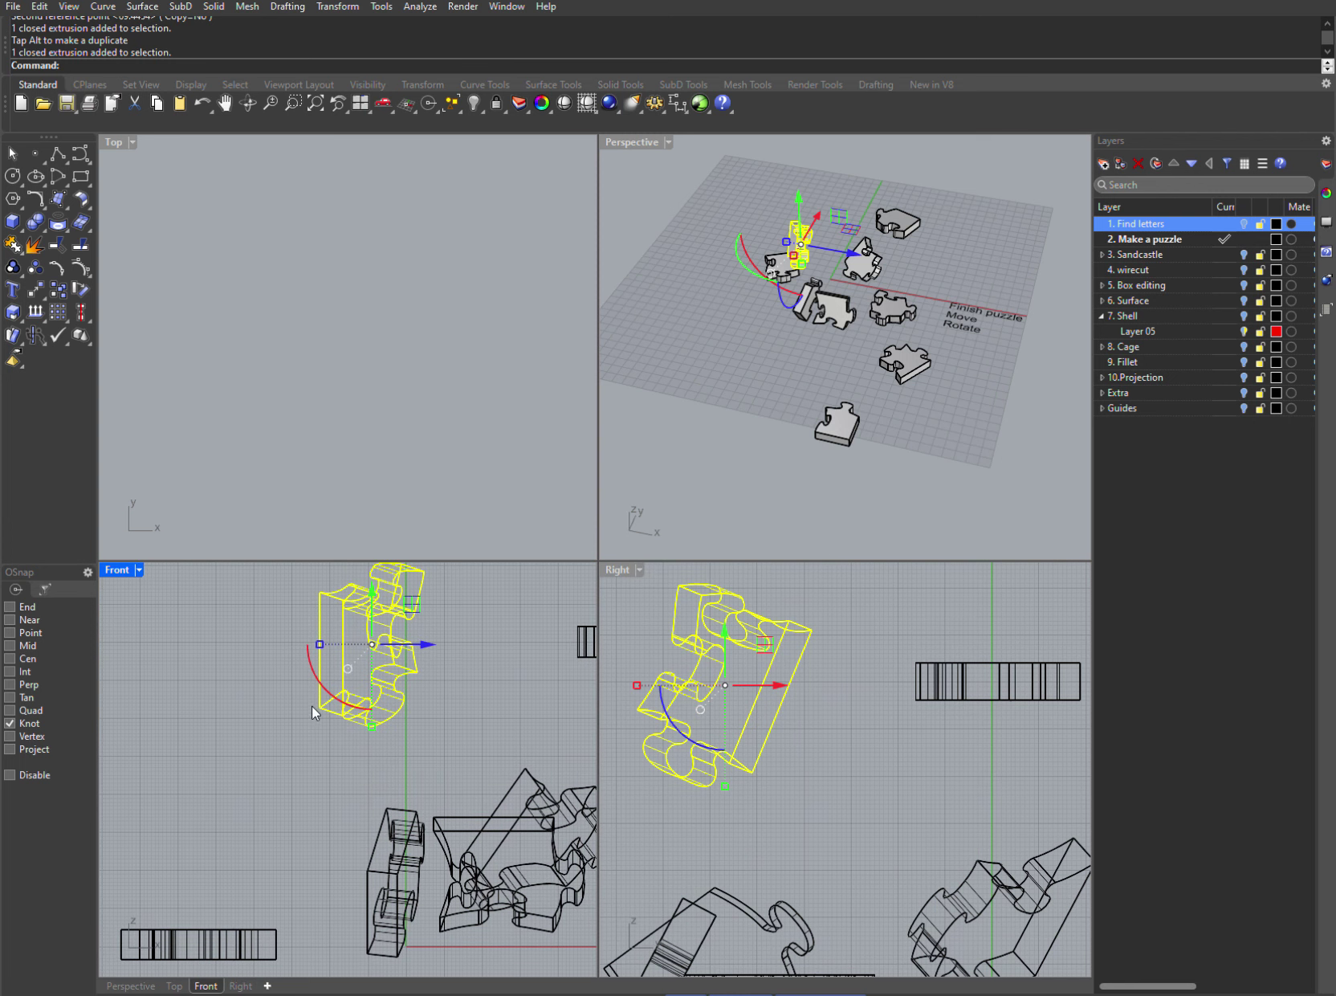
key(Return)
click(320, 707)
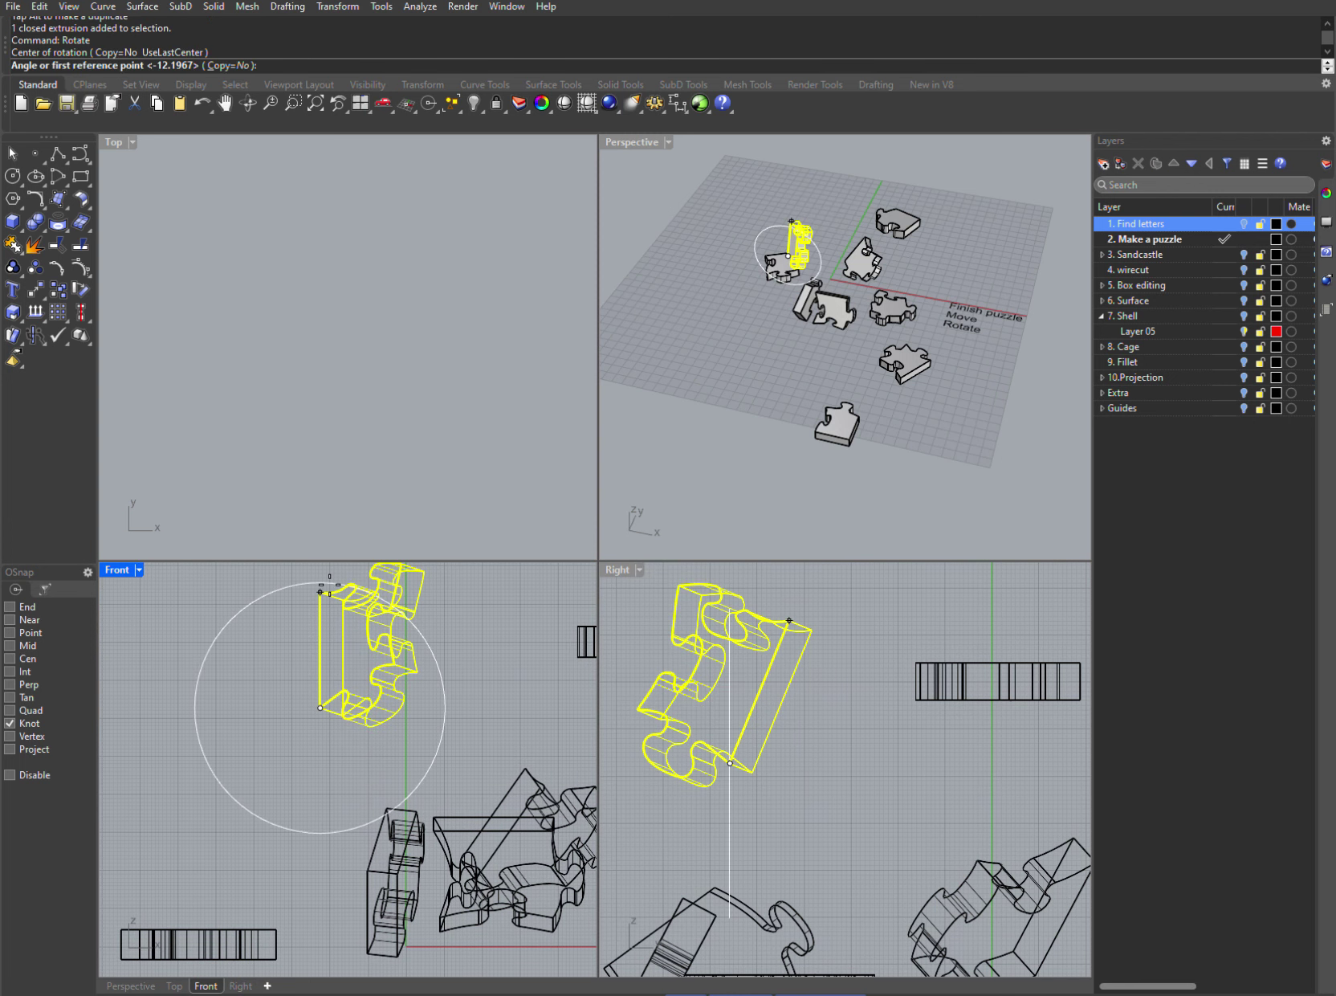
click(320, 591)
click(472, 688)
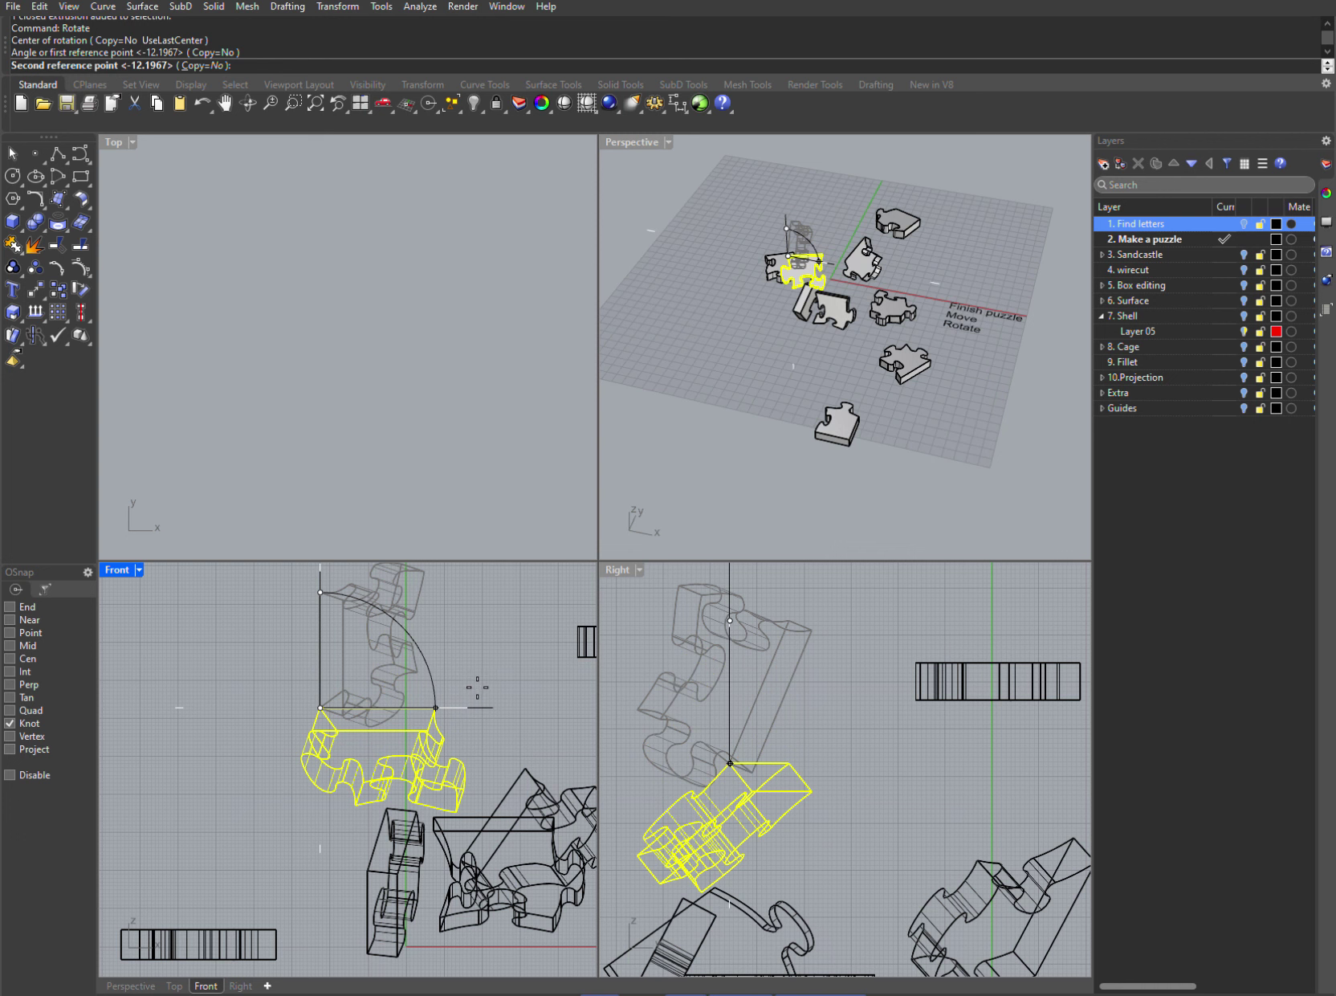
- Rotate the raised piece about 39° clockwise around its outer corner in the Right view, and deselect it
click(866, 801)
key(Return)
click(811, 786)
key(Return)
click(812, 790)
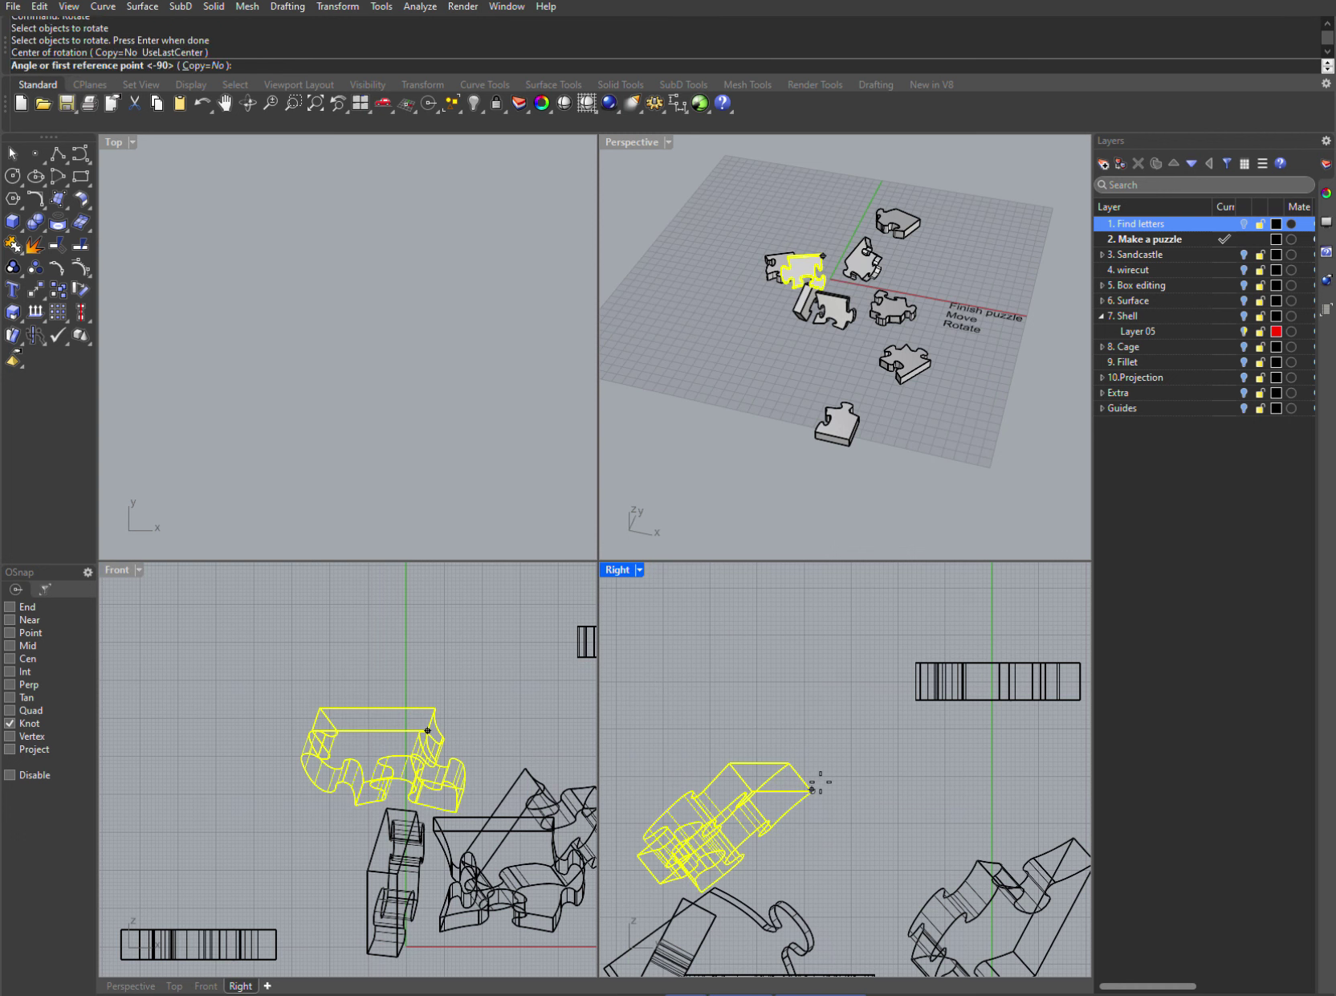
click(812, 788)
click(796, 707)
click(482, 714)
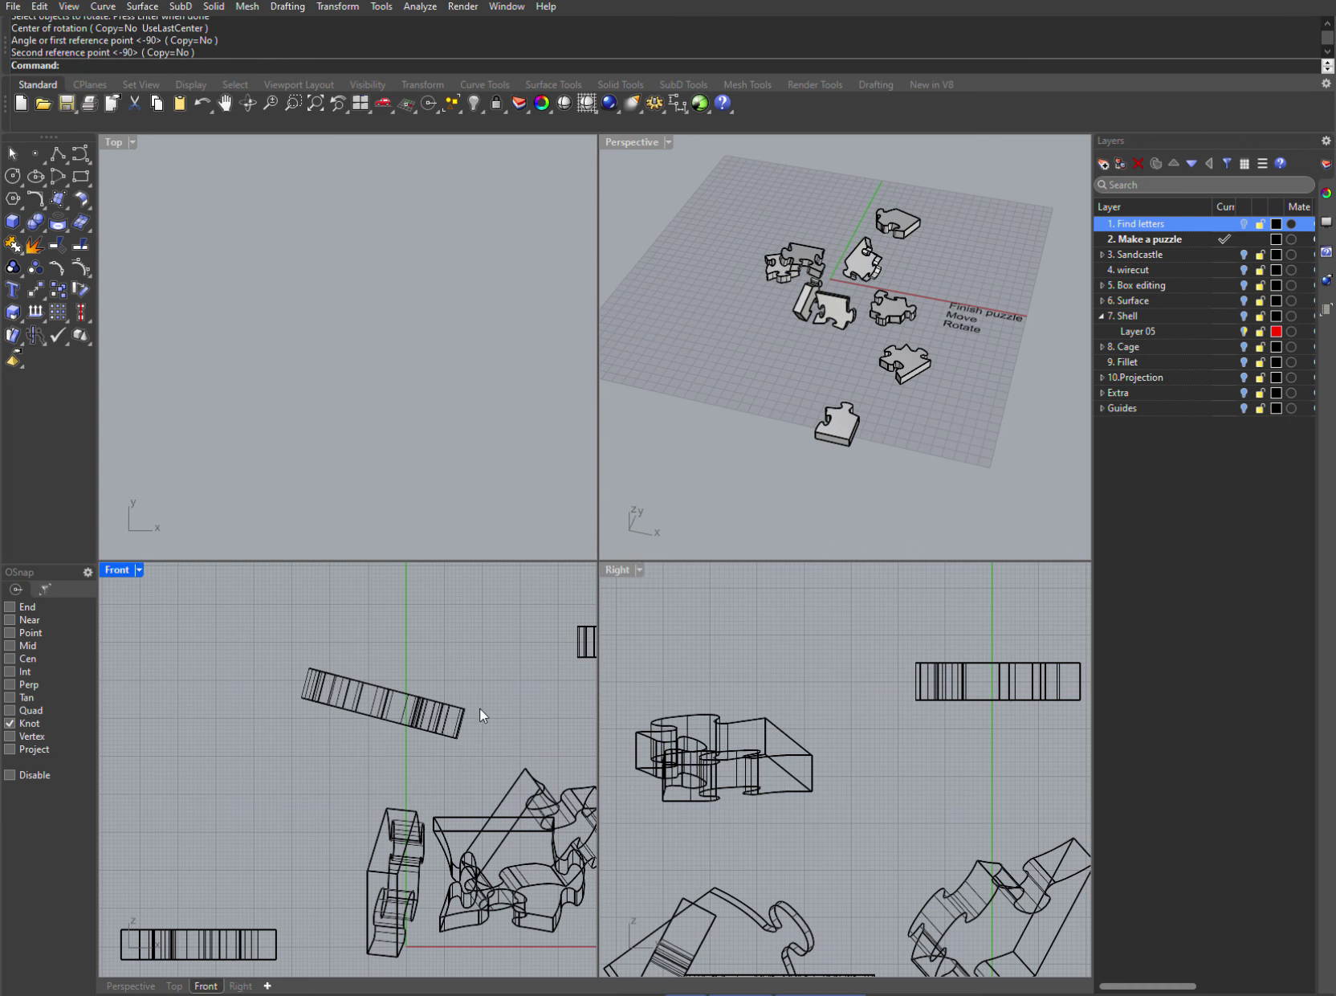
- Rotate the tilted piece about 15° counterclockwise around its upper end corner in the Front view so it lies flat
click(473, 711)
key(Return)
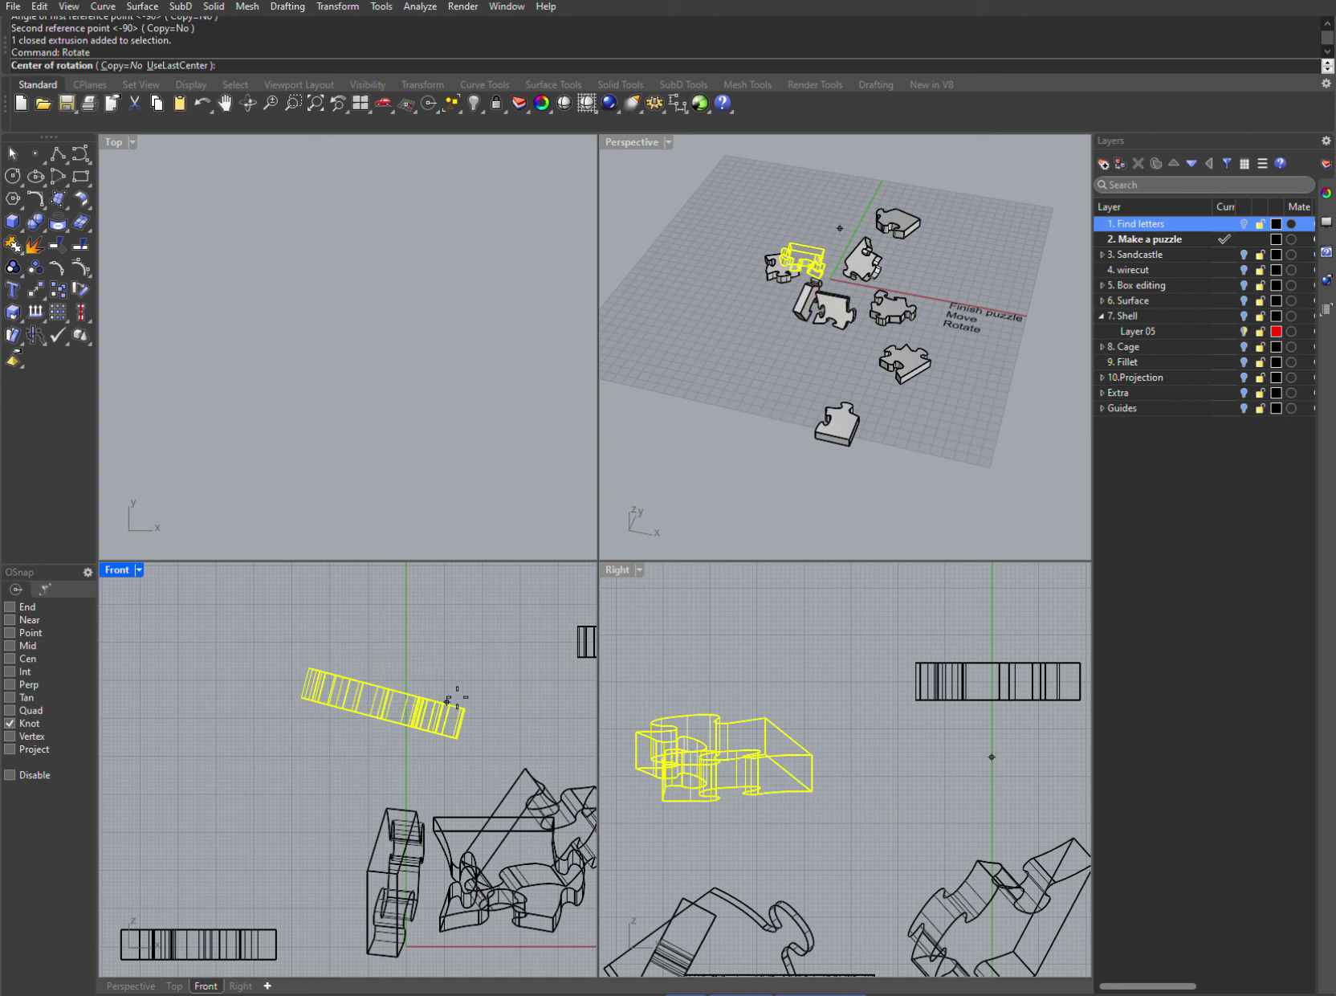
click(456, 706)
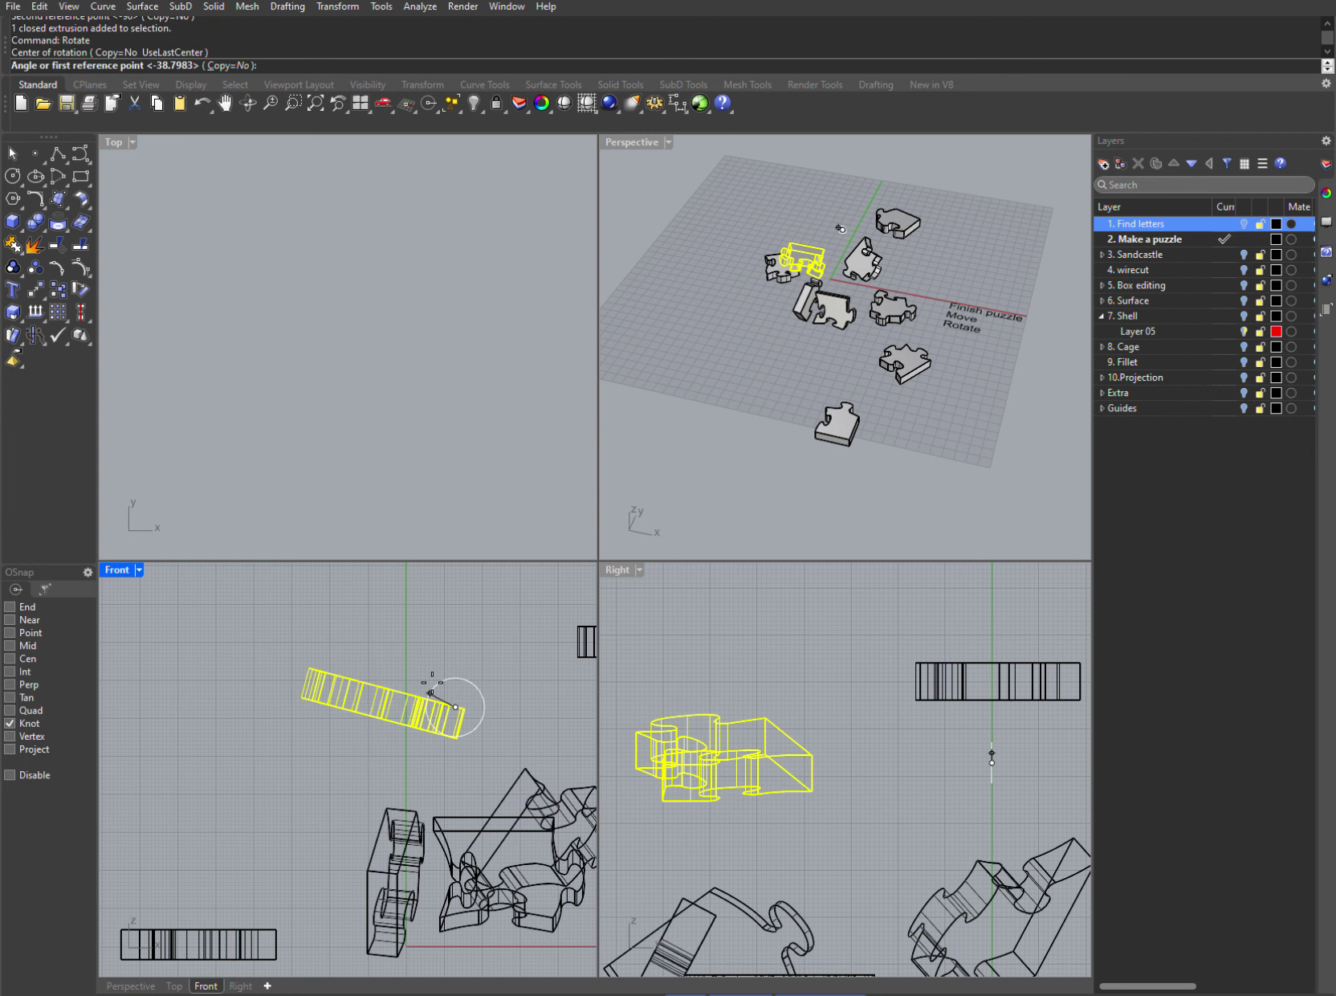
click(340, 677)
click(289, 707)
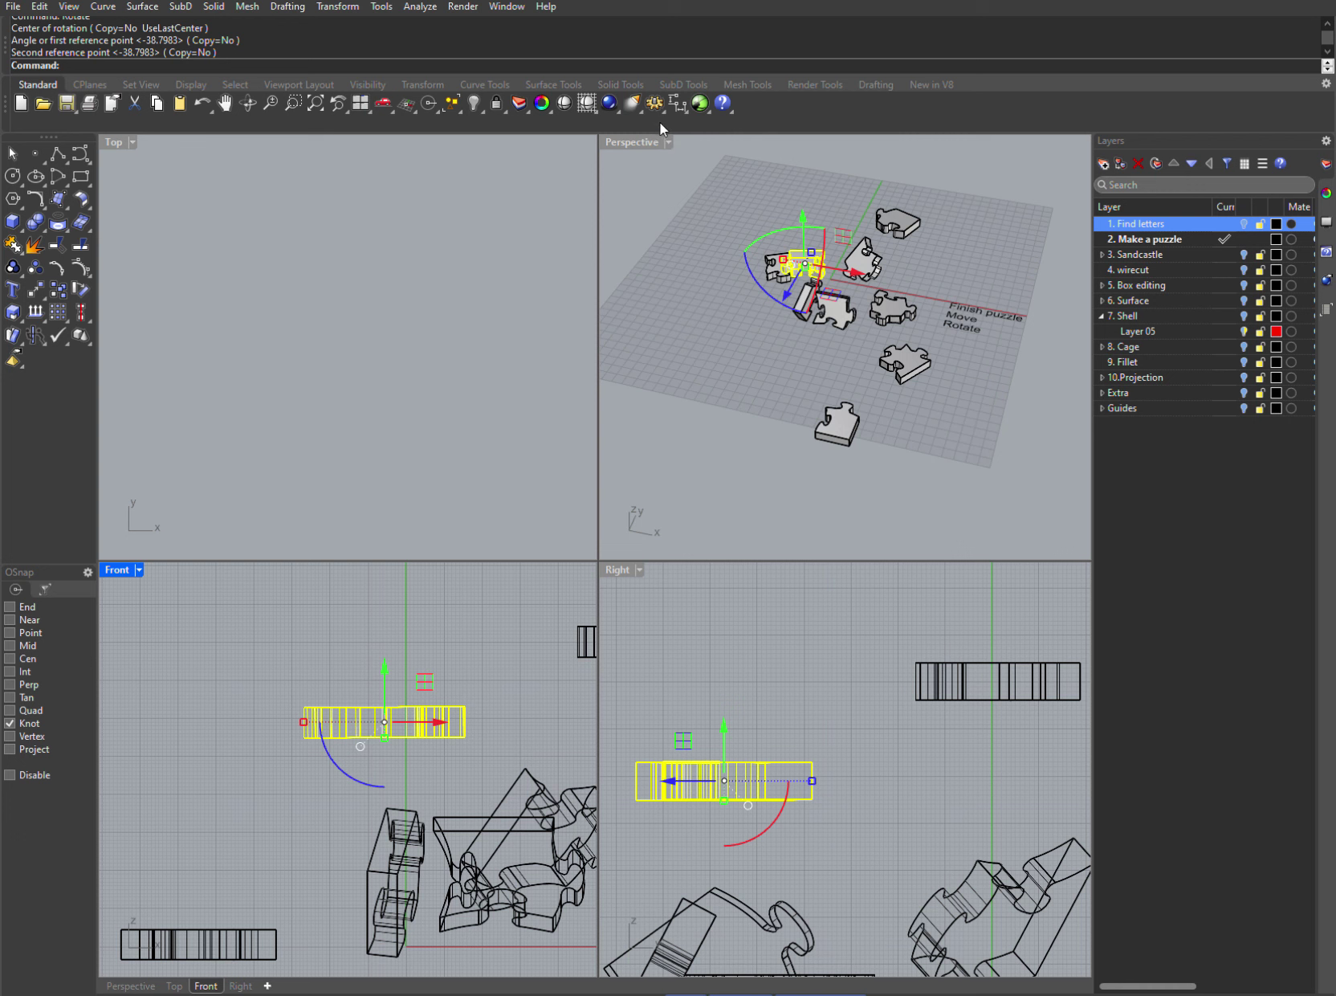
- Maximize the Perspective view and rotate the flat piece nearest the lone outlying piece so its straight edge lines up with that piece's
double_click(652, 142)
click(714, 671)
scroll(714, 670, up, 2)
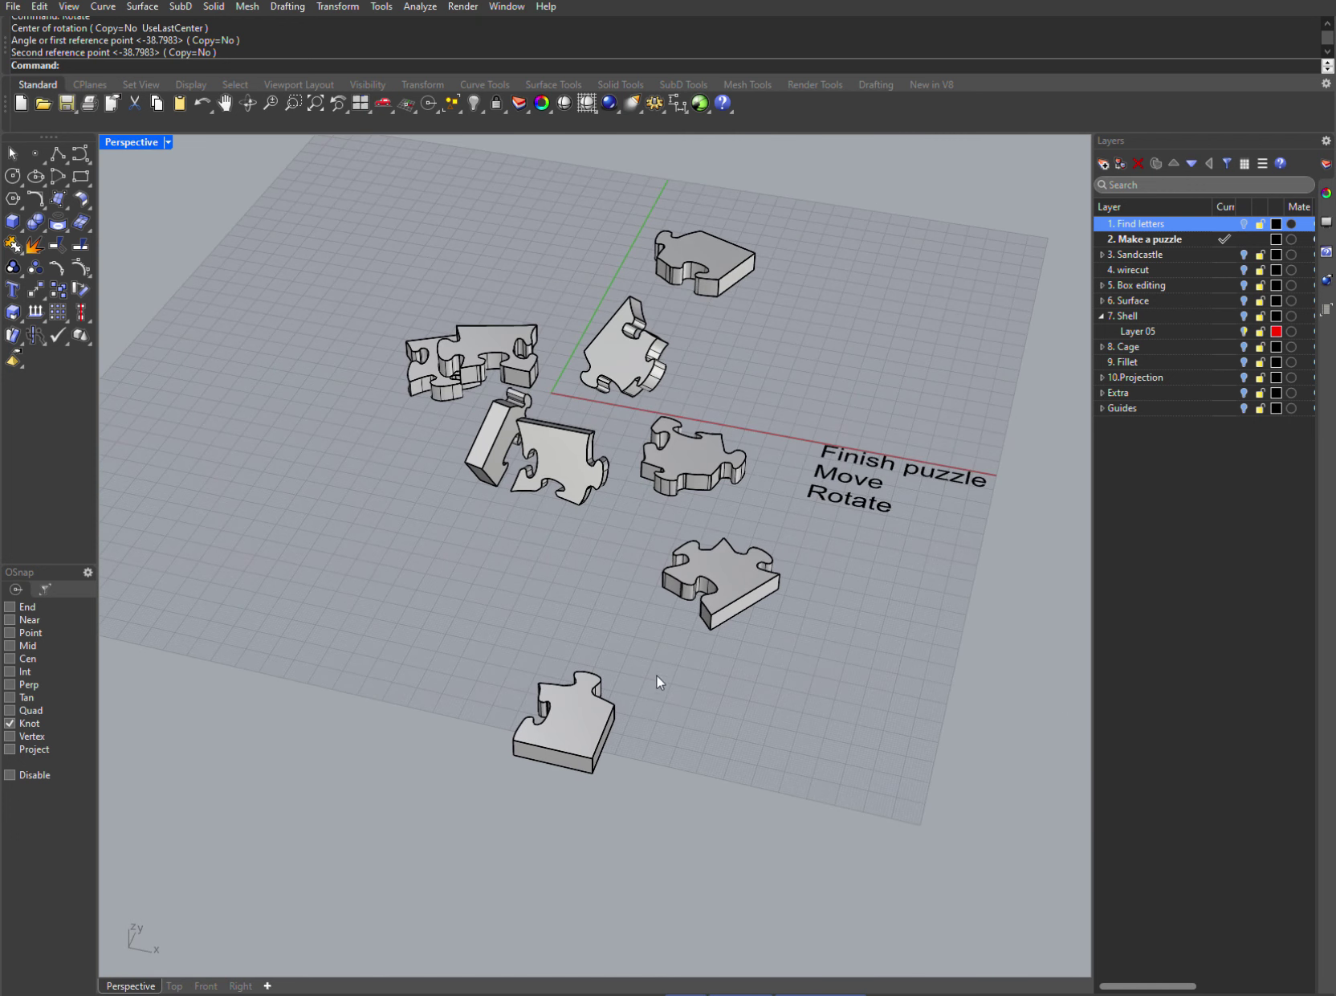
click(731, 590)
right_click(723, 622)
click(711, 629)
click(779, 589)
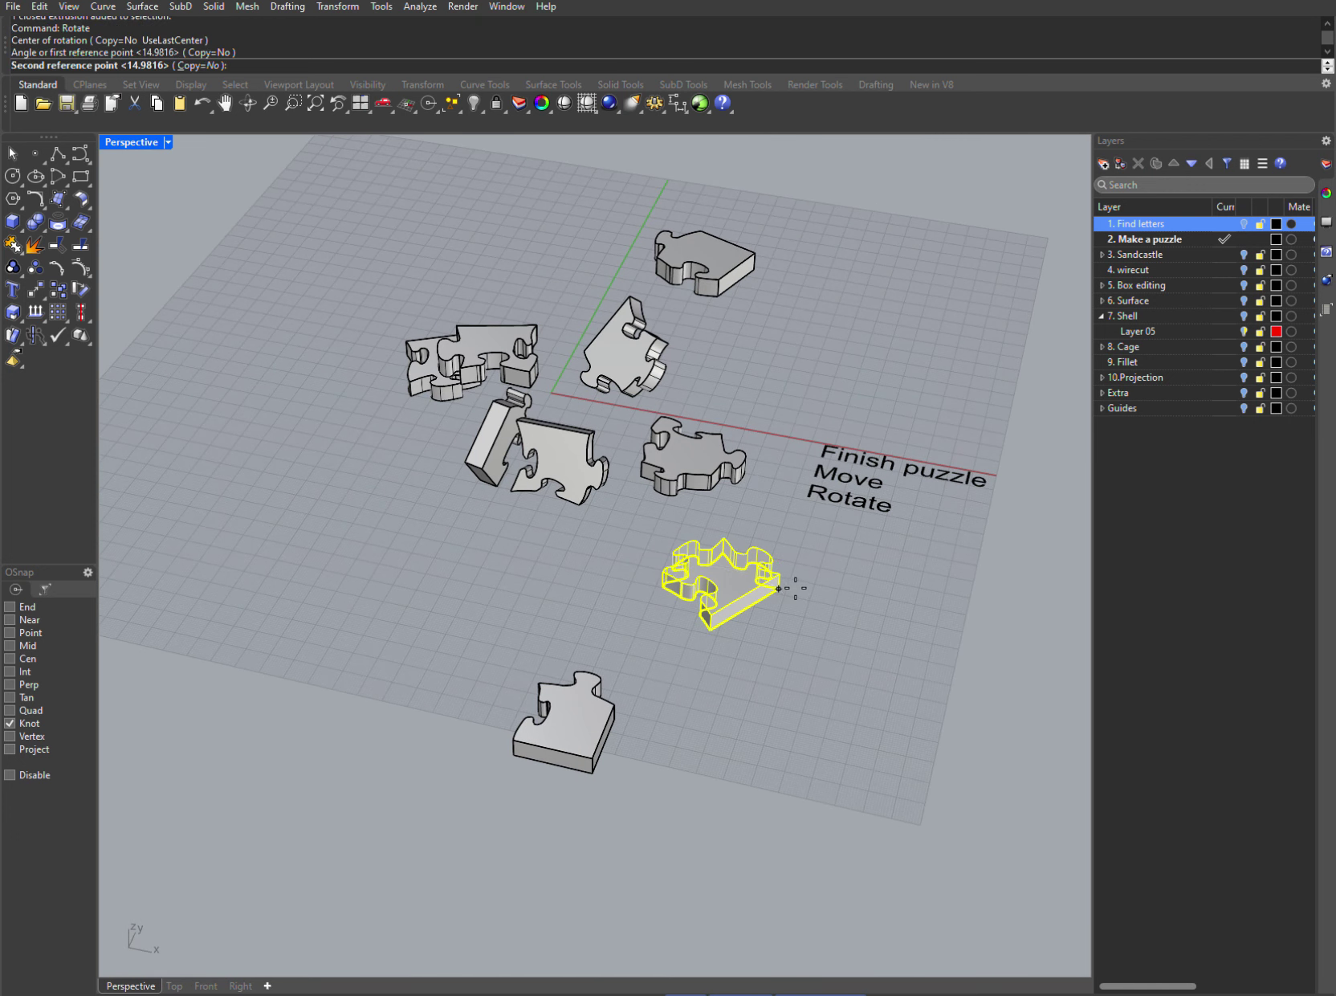
click(807, 406)
scroll(734, 562, up, 1)
- Move the rotated piece by its bottom outer corner against the lone outlying piece so the two interlock with their straight edges aligned
click(749, 603)
click(708, 607)
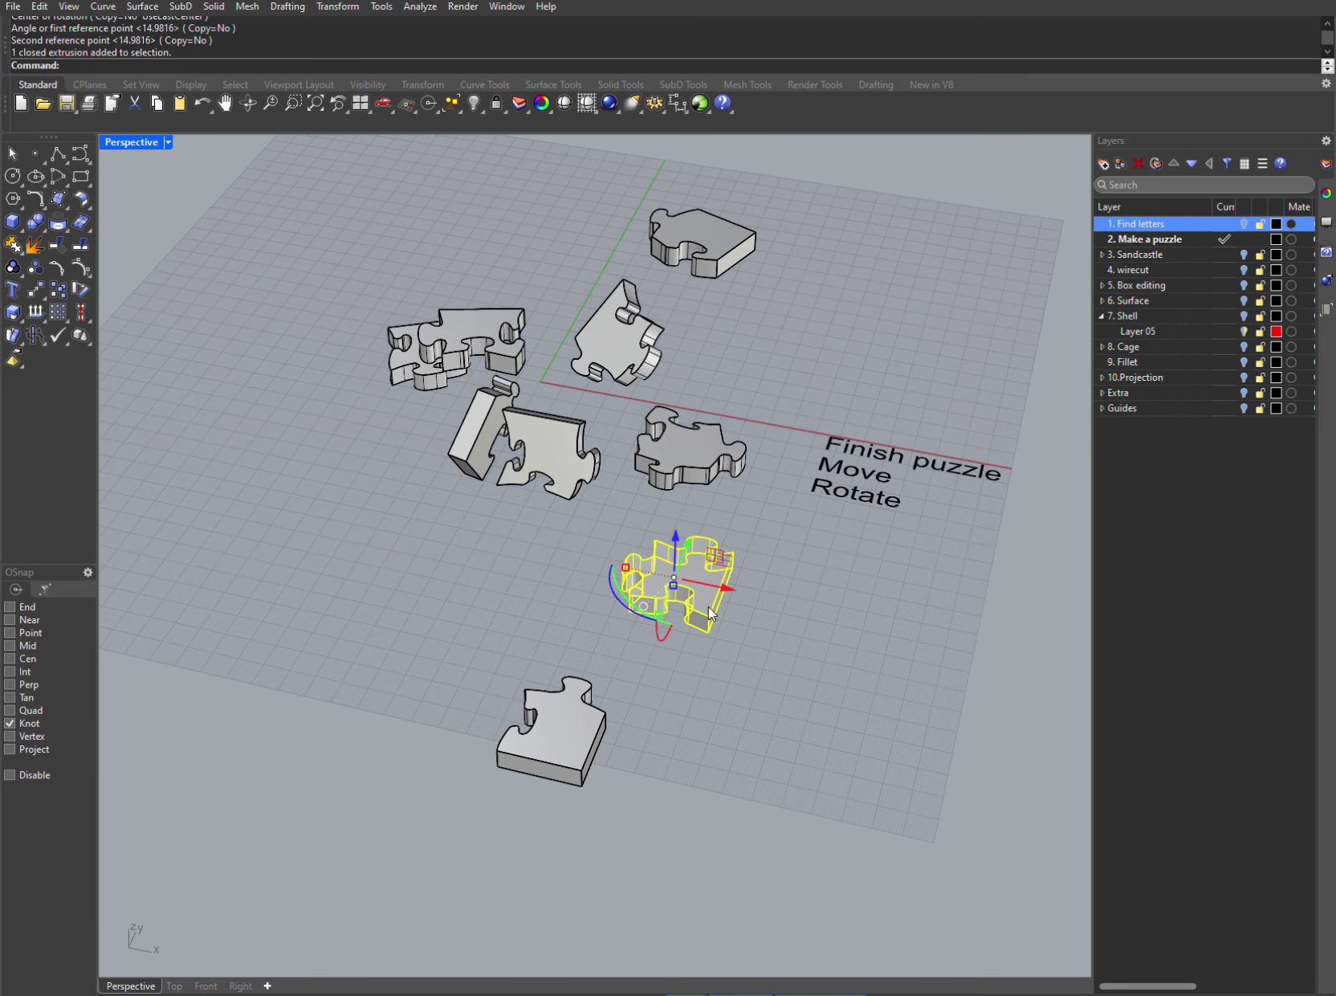
text(move)
key(Return)
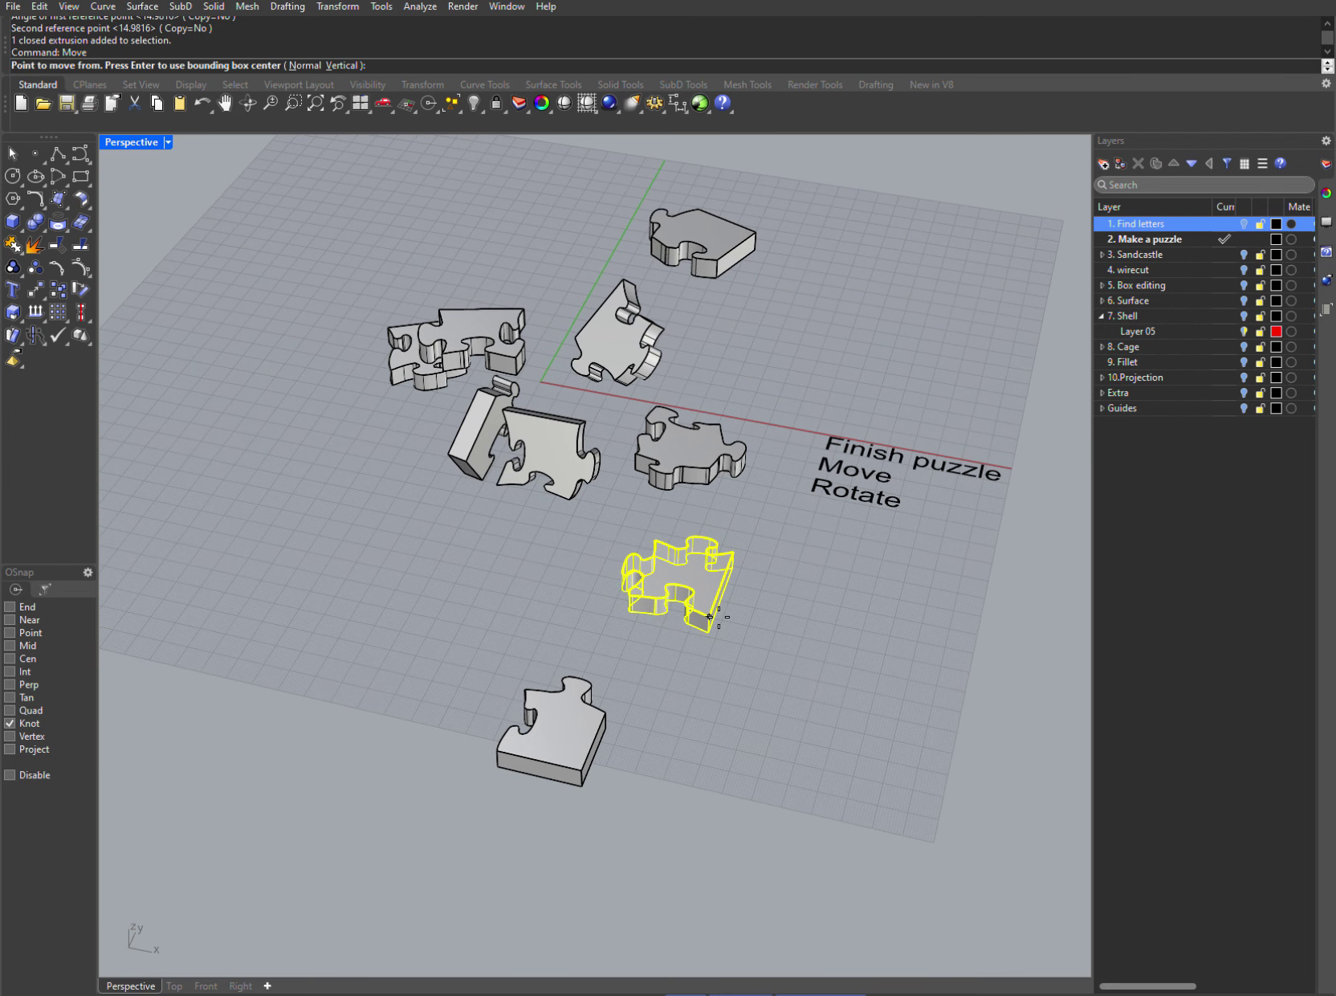
click(710, 630)
click(711, 630)
right_click(713, 632)
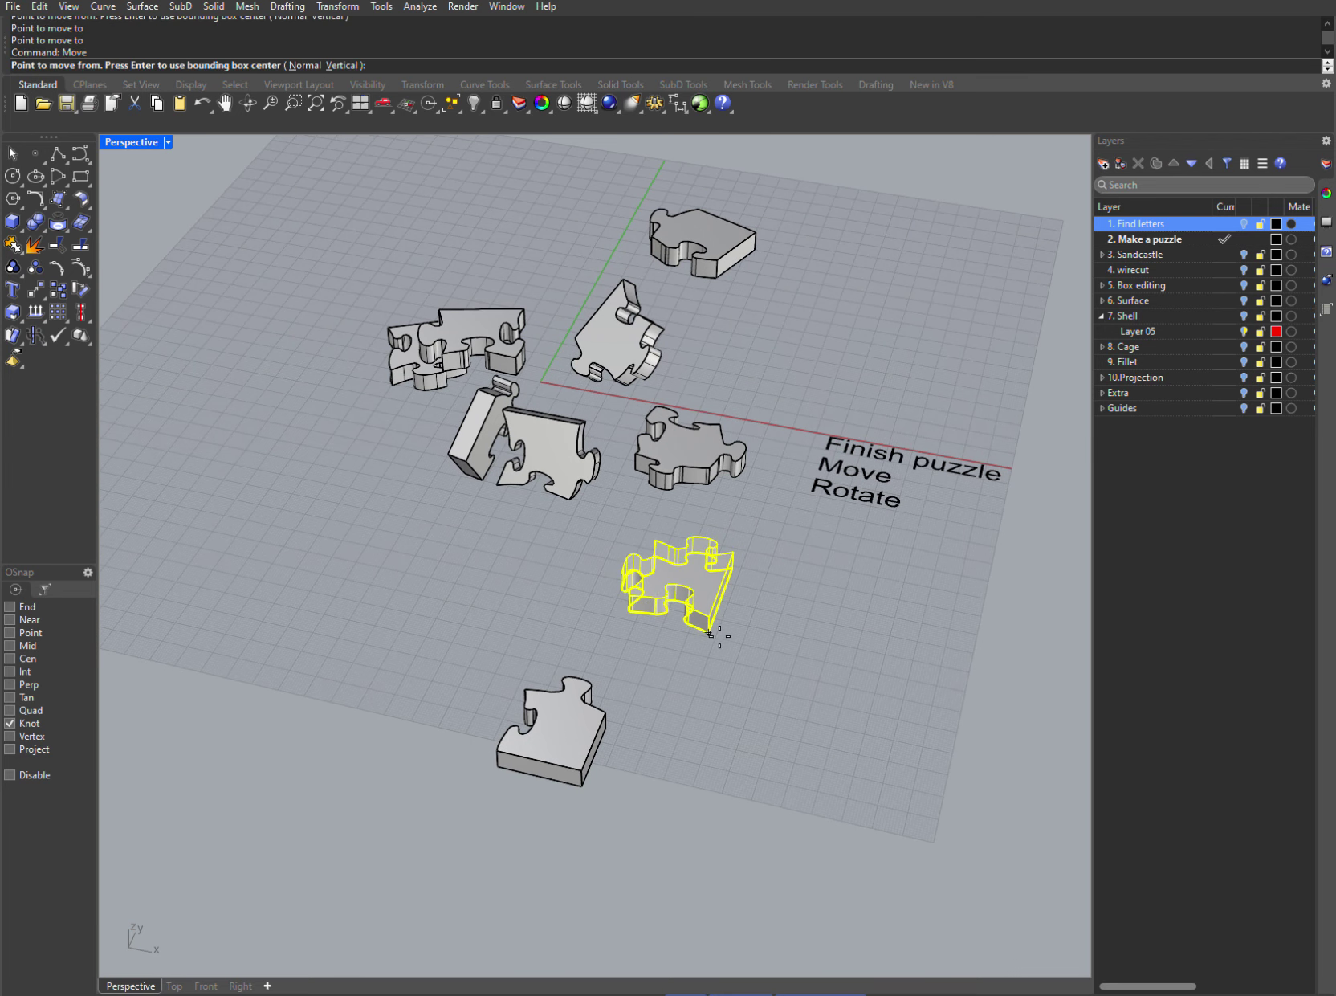
click(708, 631)
right_drag(776, 679, 595, 665)
scroll(752, 734, down, 6)
shift+right_drag(963, 948, 417, 610)
scroll(948, 871, down, 4)
text(zs)
key(Return)
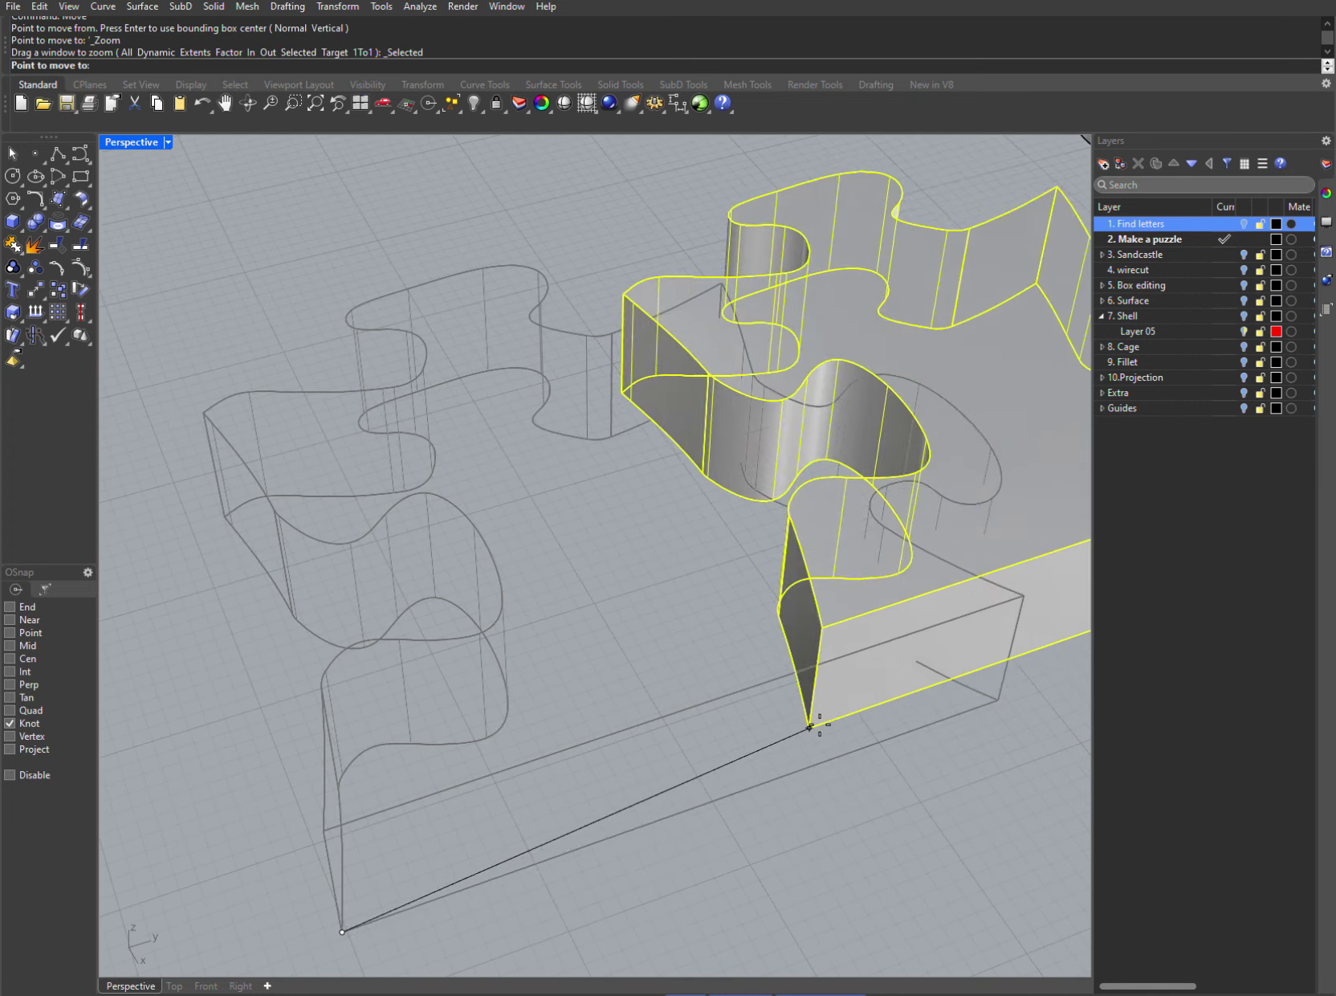
scroll(871, 711, down, 4)
scroll(948, 700, down, 5)
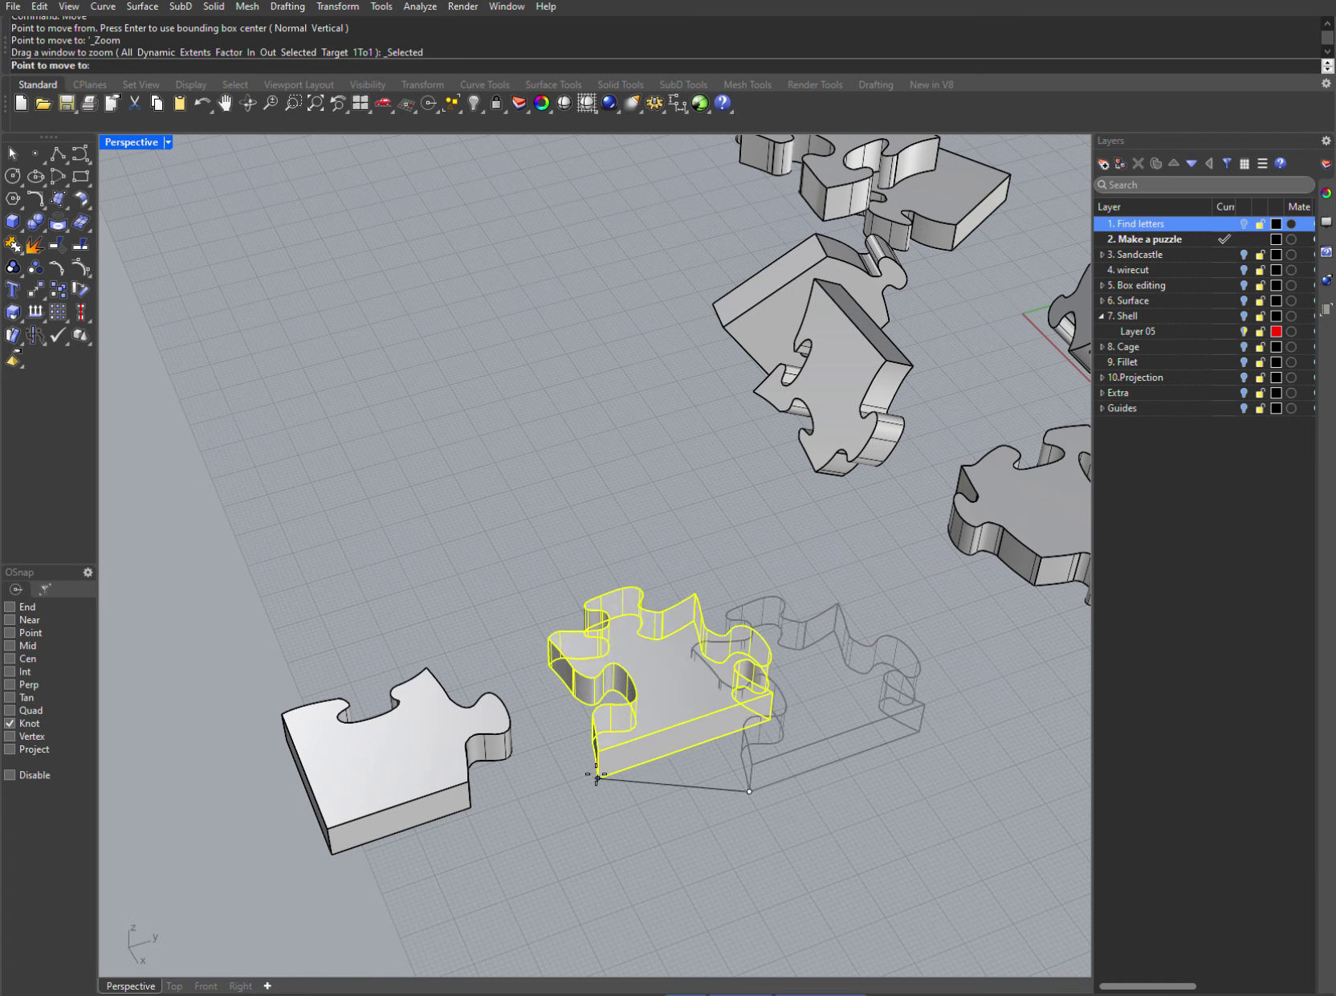
click(477, 797)
click(550, 826)
right_drag(573, 787, 843, 755)
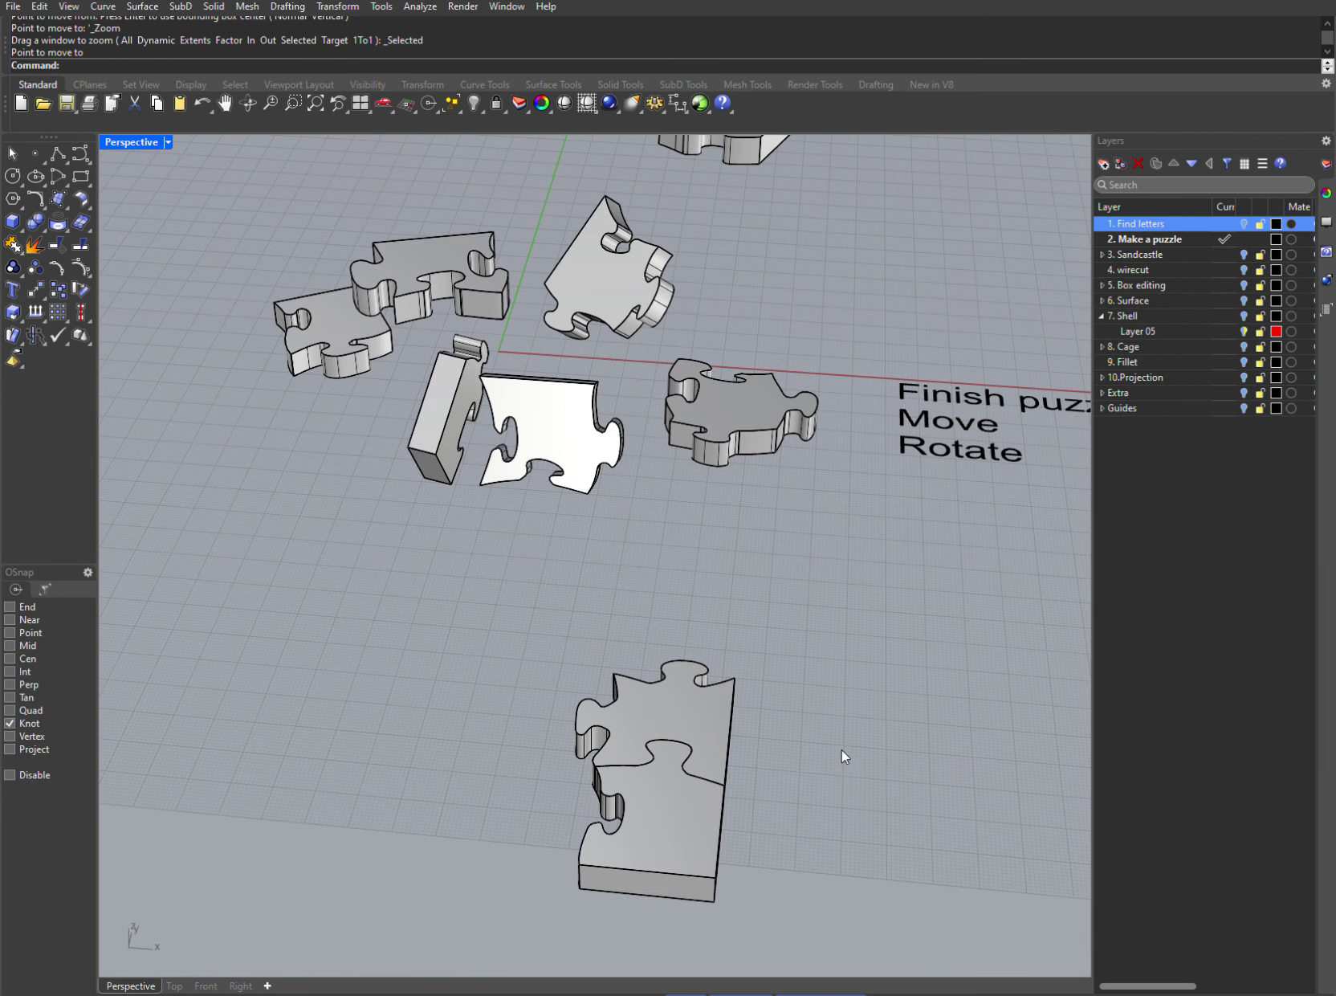
- Make the 3. Sandcastle layer current and hide the 2. Make a puzzle layer
click(1225, 254)
click(1244, 239)
scroll(903, 536, down, 12)
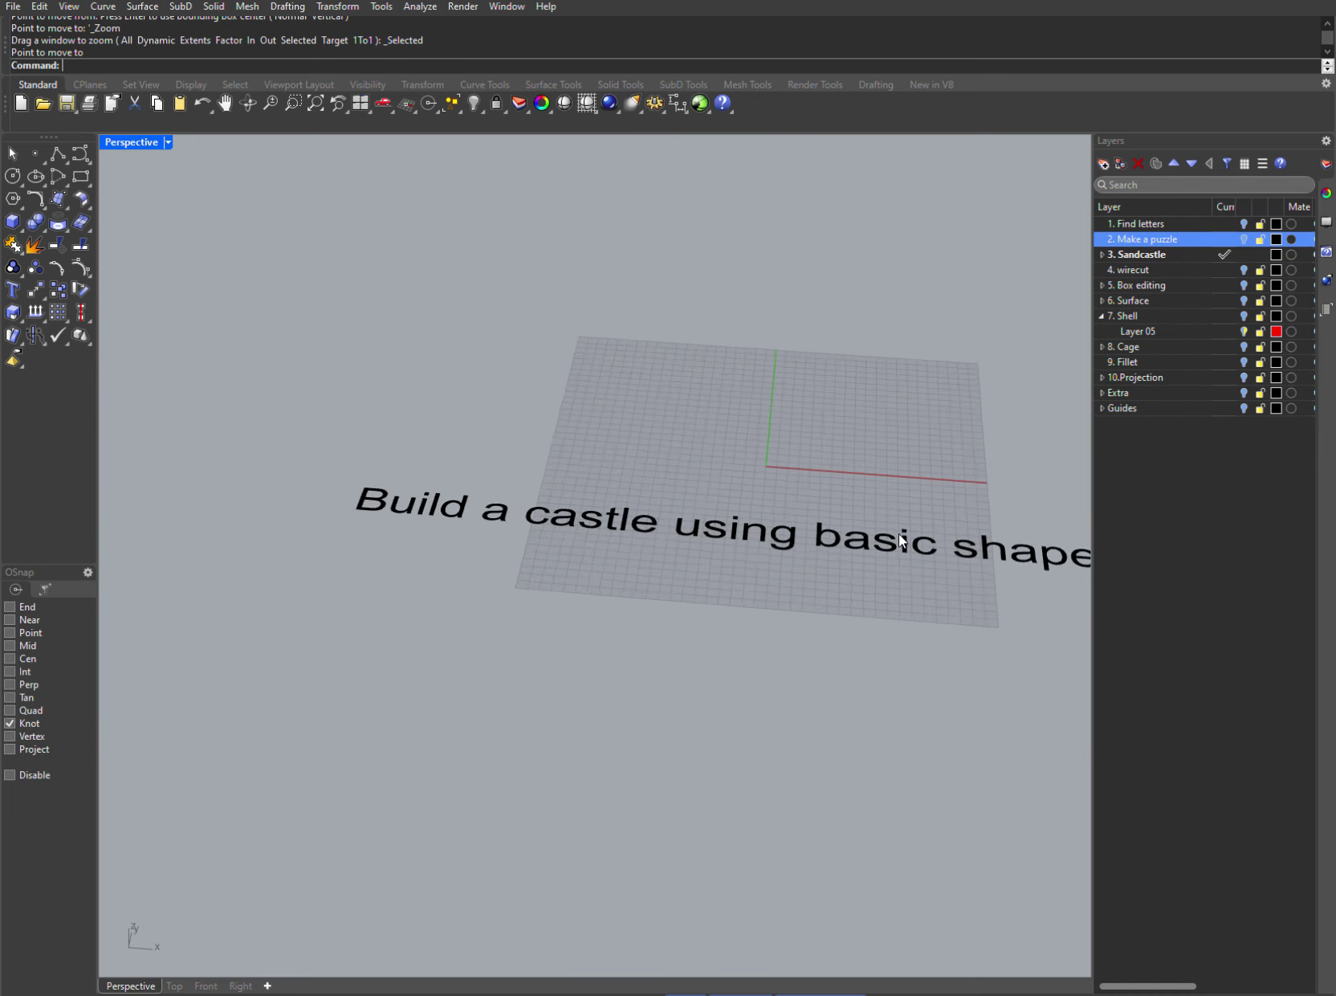
shift+right_drag(897, 527, 650, 676)
scroll(630, 649, up, 3)
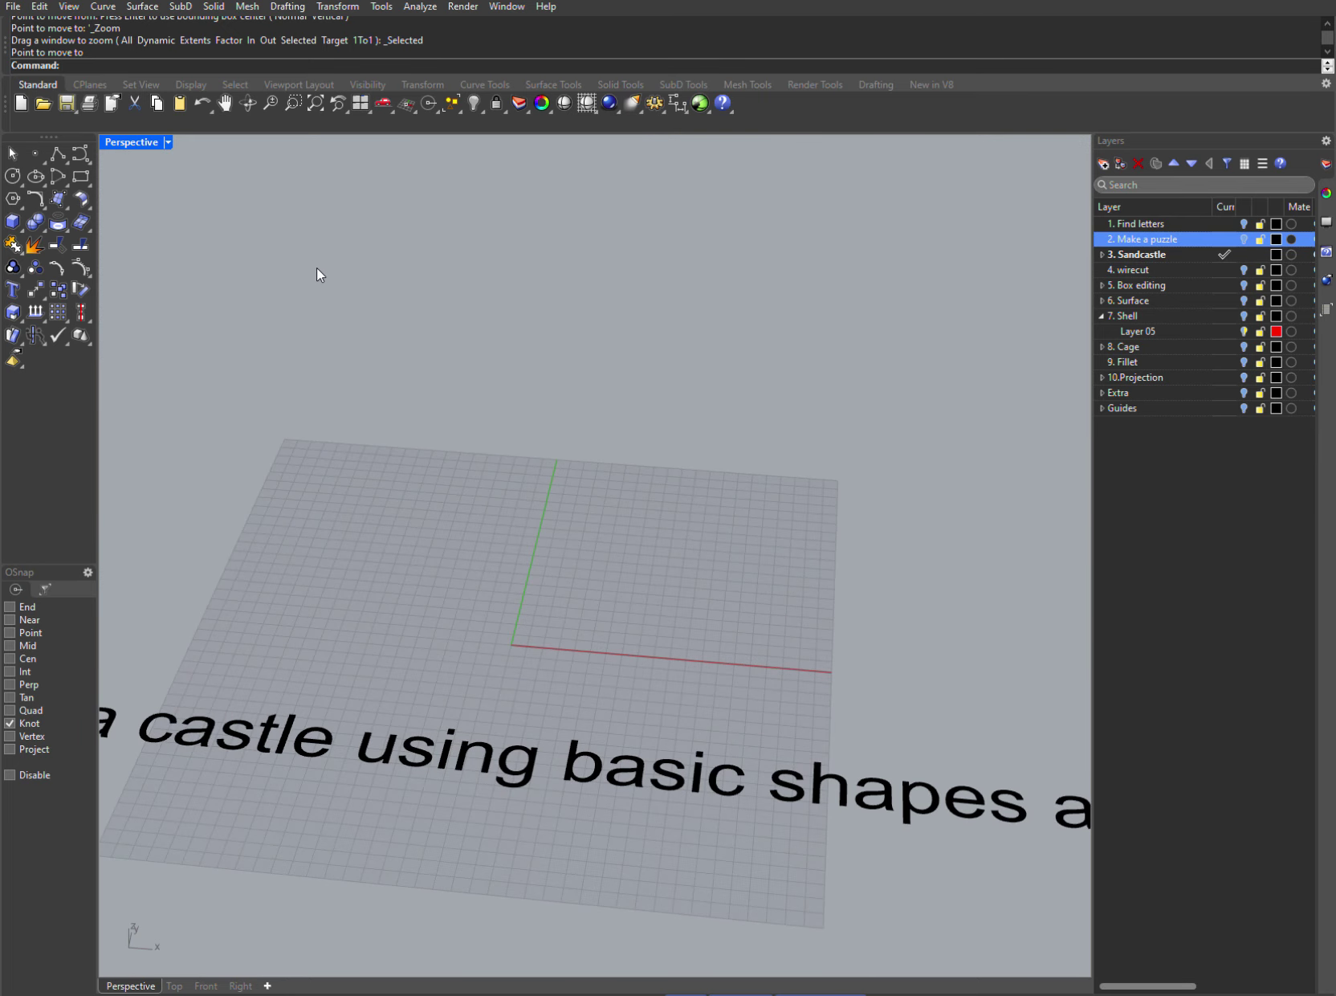
- Draw a long, thin box parallel to the X axis, just behind the origin, as the first castle wall
click(616, 84)
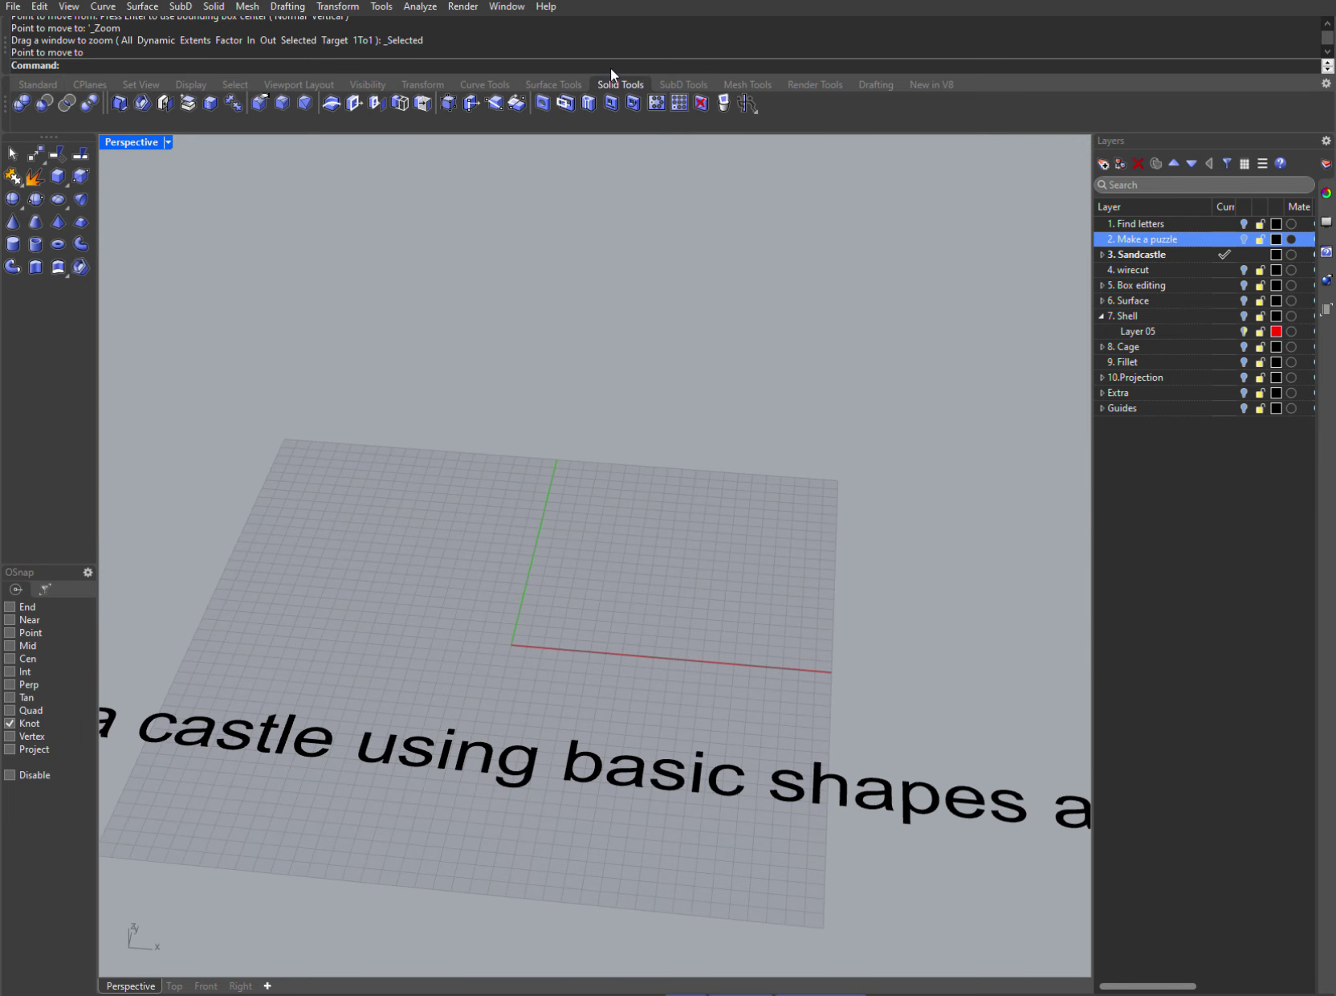
click(57, 161)
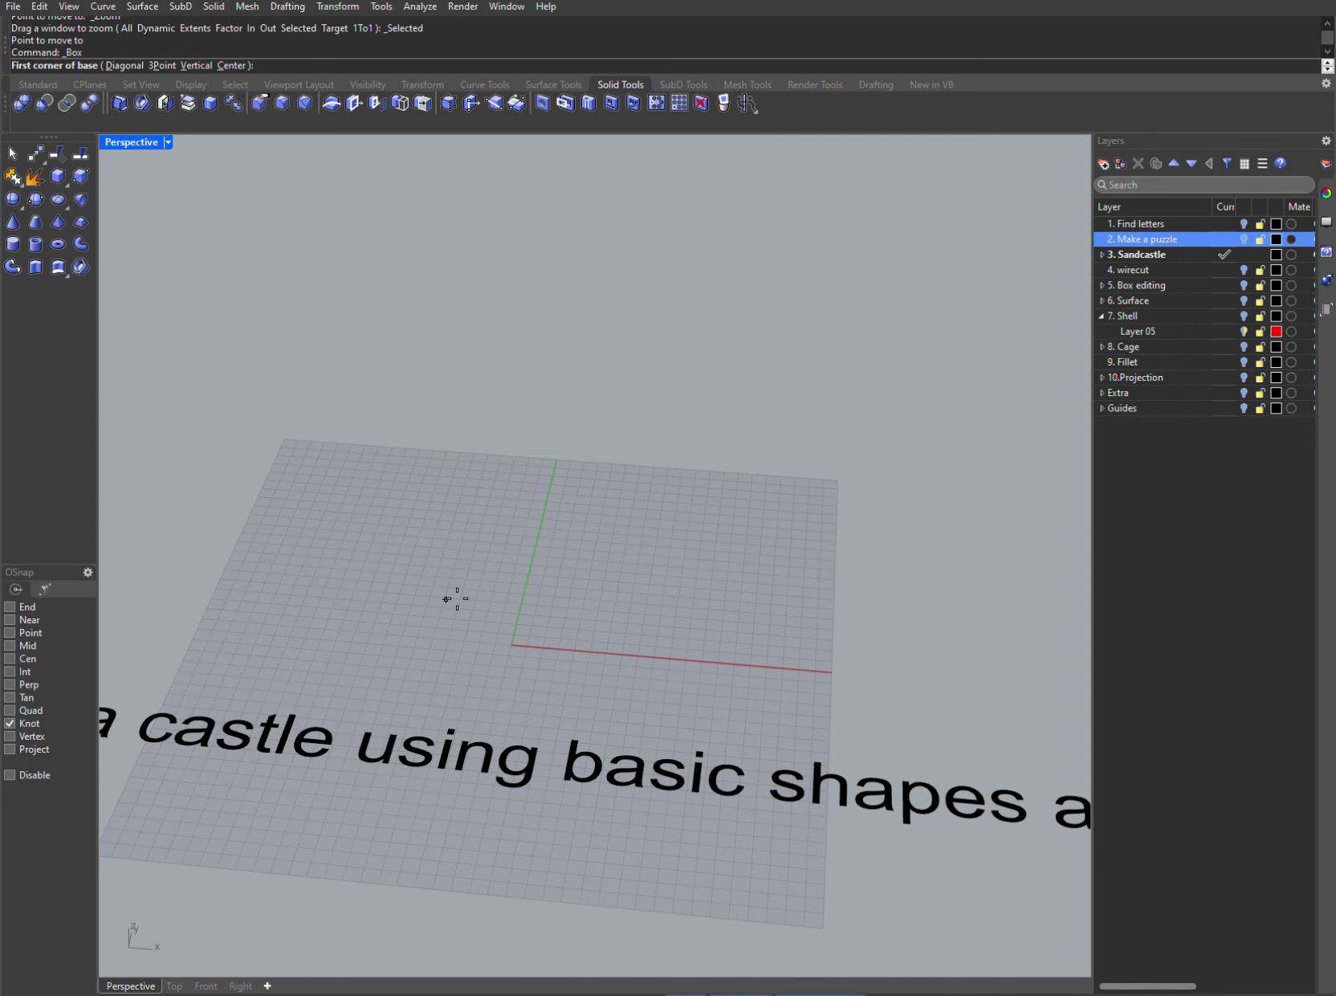
click(462, 616)
click(647, 615)
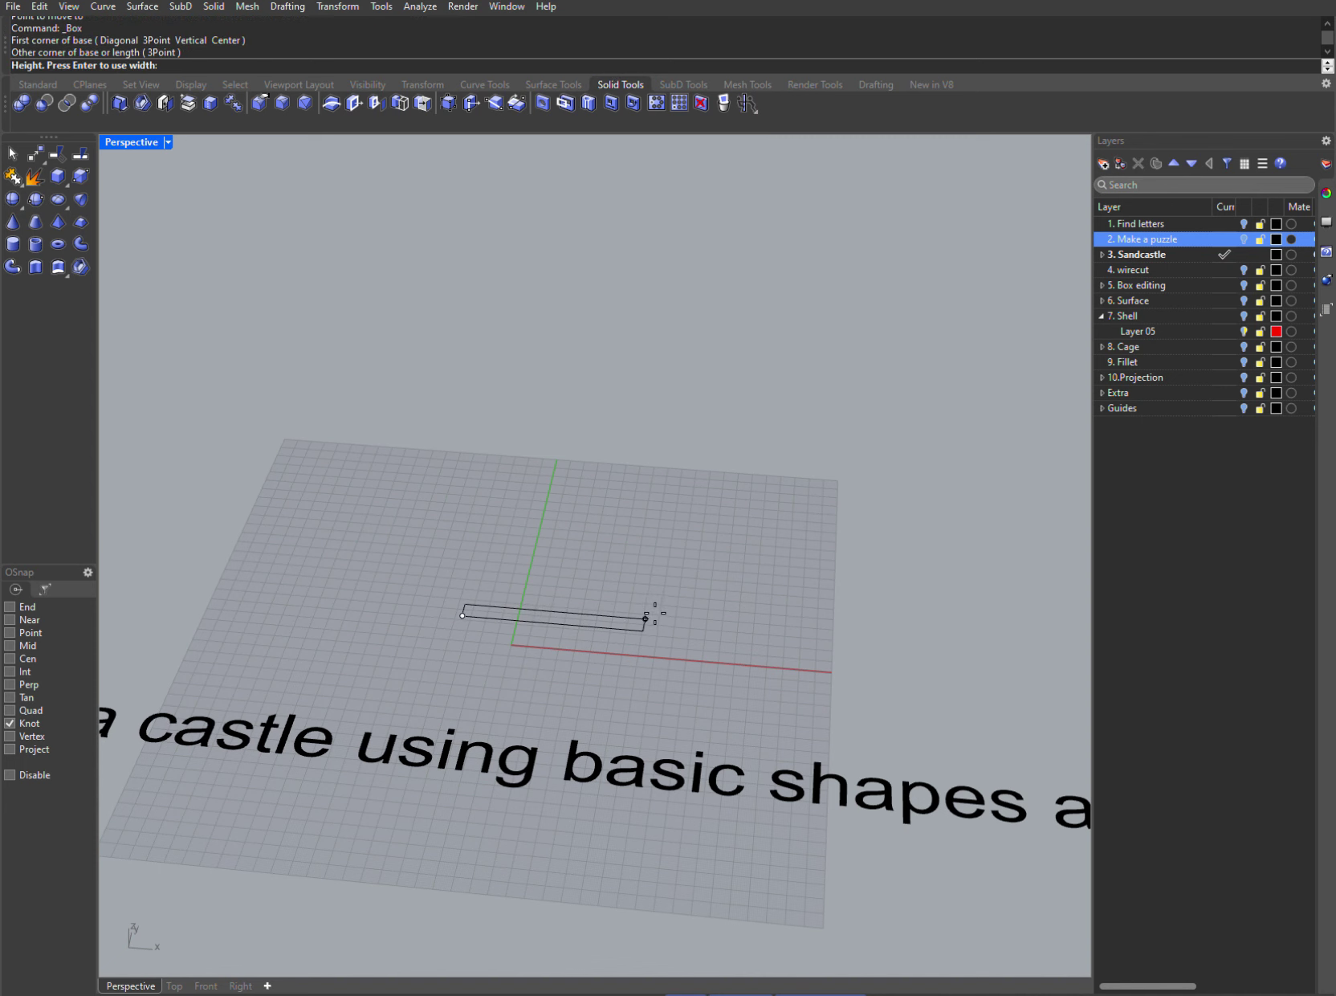
click(638, 562)
right_drag(638, 561, 572, 580)
- Duplicate the wall along the Y direction and rotate the copy 90° about its vertical axis to form a side wall
click(682, 599)
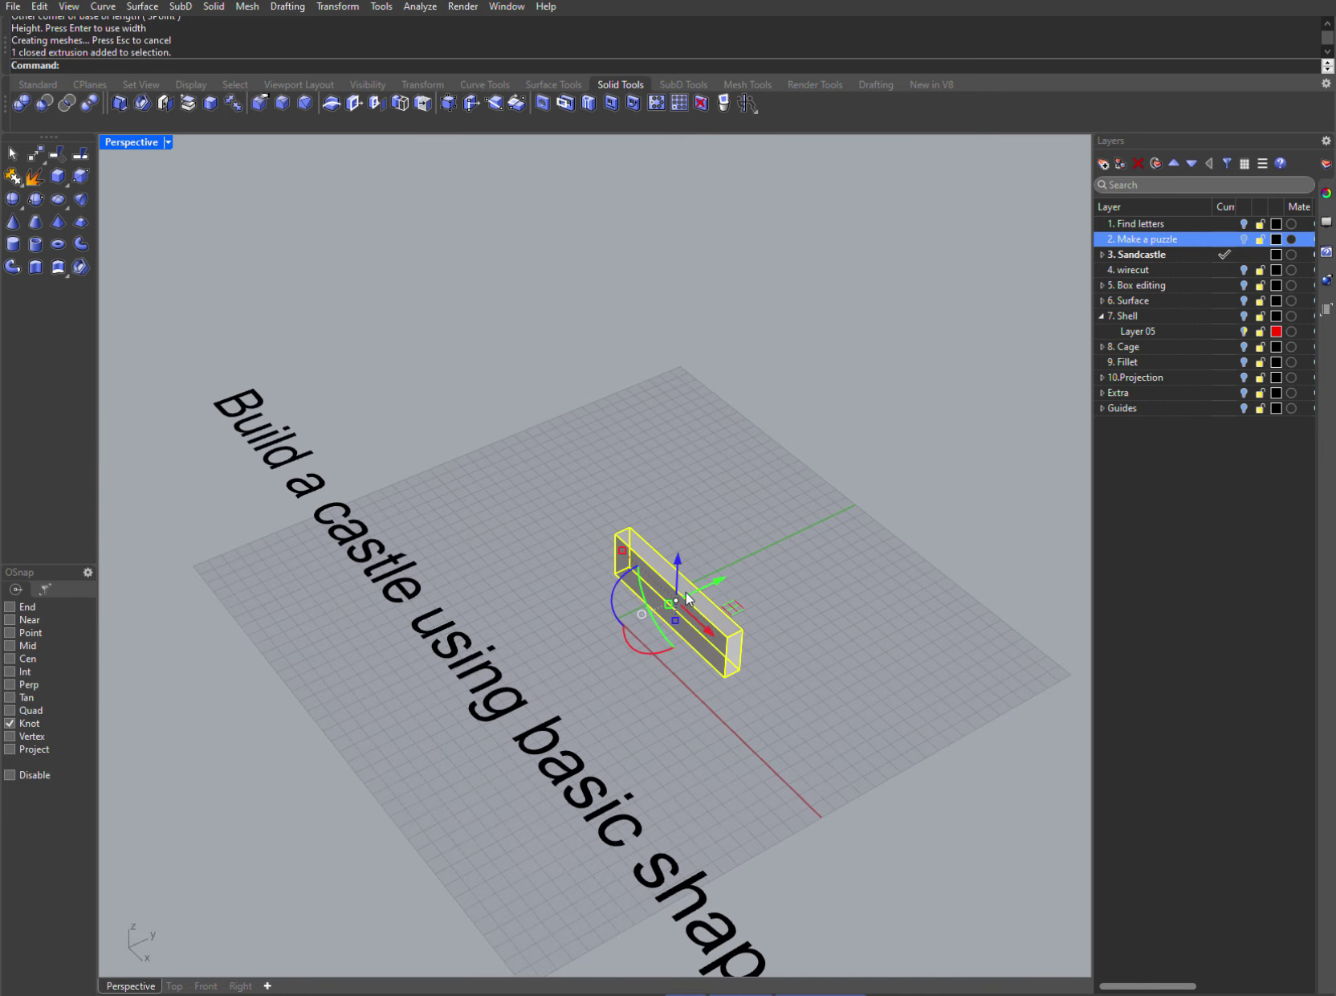
shift+right_drag(682, 604, 518, 623)
mouse_move(574, 611)
alt+mouse_down()
mouse_move(753, 649)
mouse_move(744, 663)
alt+mouse_up()
key(alt)
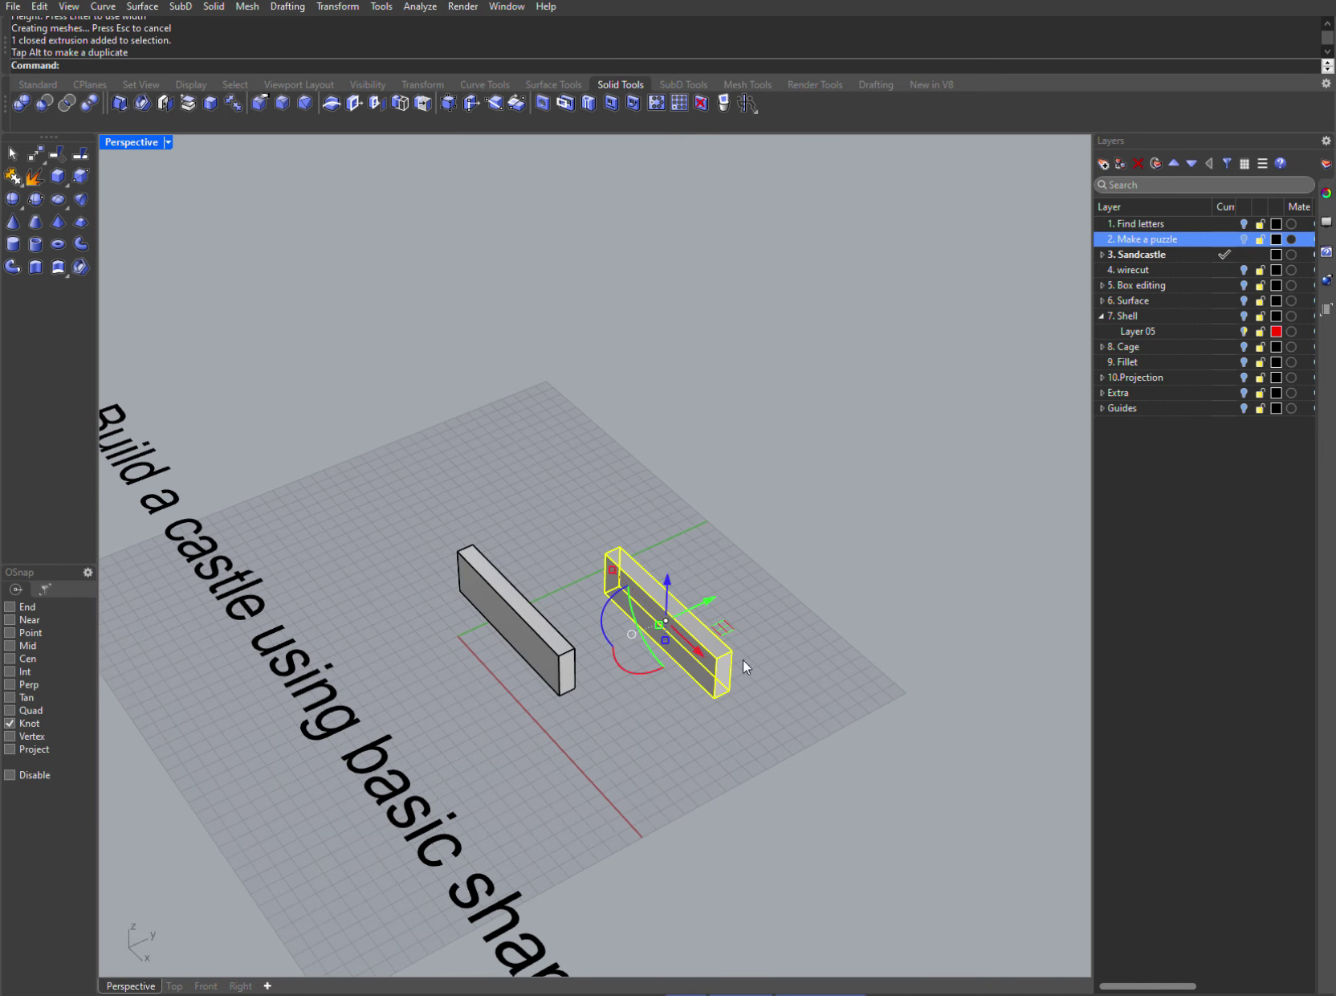
drag(608, 636, 691, 642)
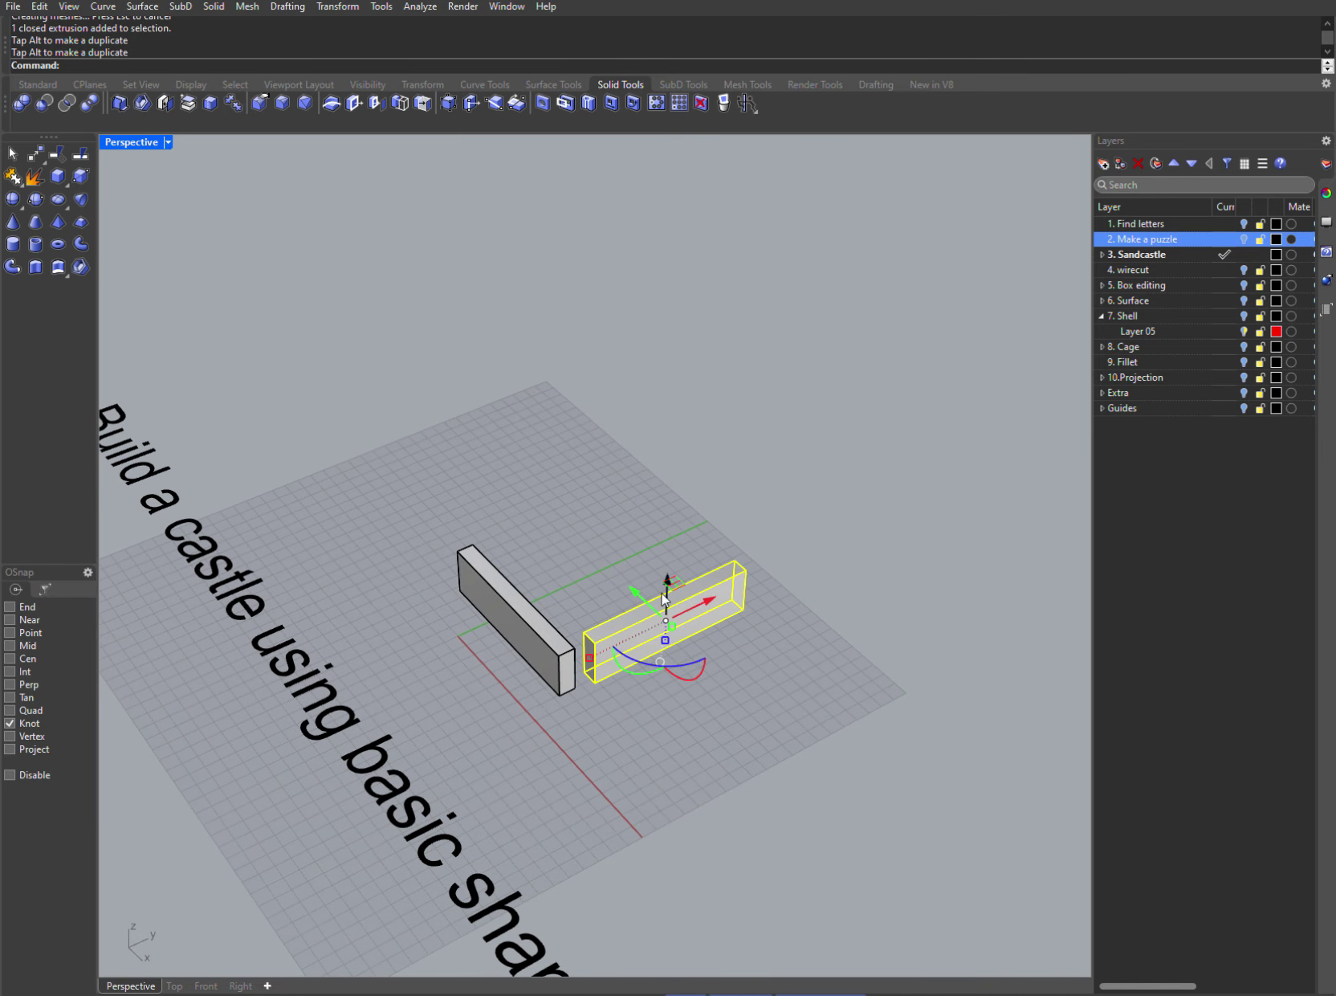
- Duplicate the walls to add the opposite side wall and the back wall, arranging all four into a square enclosure
mouse_move(635, 587)
mouse_down()
mouse_move(712, 596)
mouse_move(699, 604)
mouse_move(581, 537)
mouse_move(527, 484)
mouse_up()
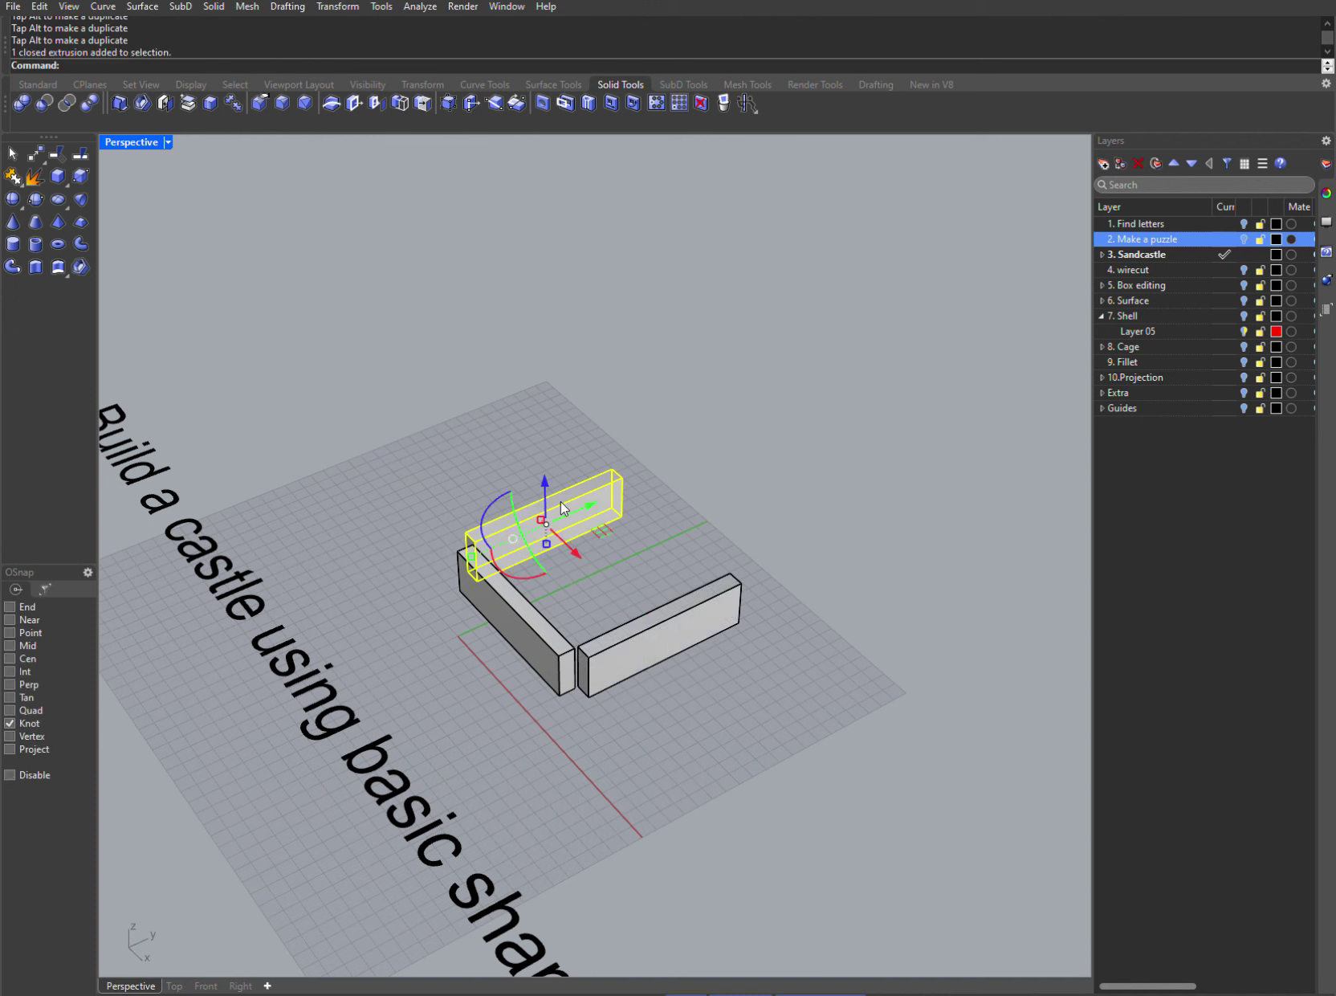
drag(594, 520, 749, 539)
drag(668, 516, 713, 467)
drag(720, 554, 687, 550)
click(594, 564)
scroll(595, 563, up, 5)
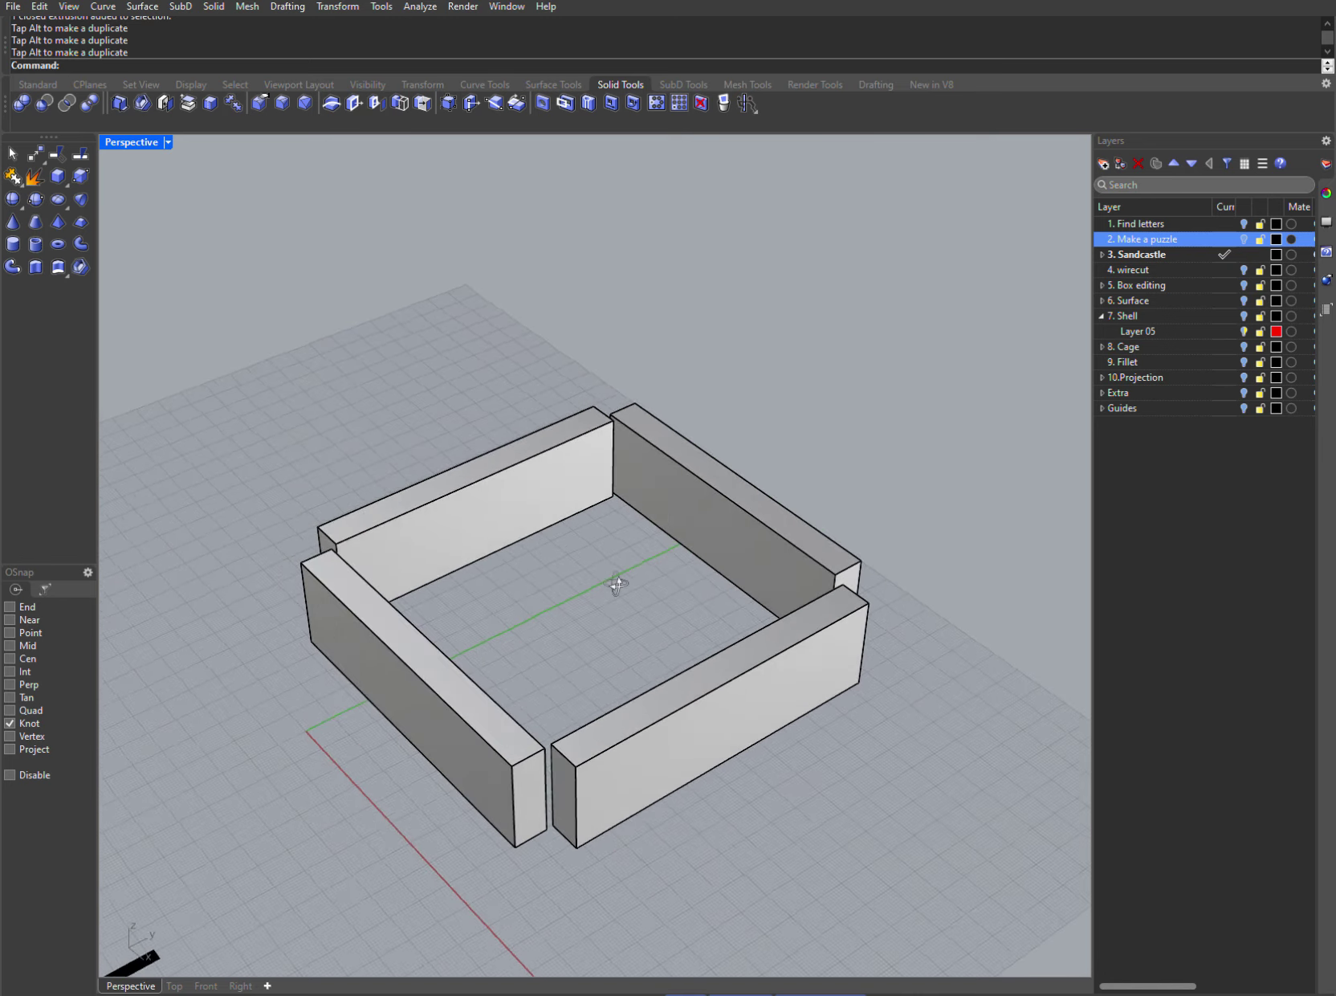
- Draw a box inside the enclosure near the back wall and pull its front face forward to deepen it
click(57, 175)
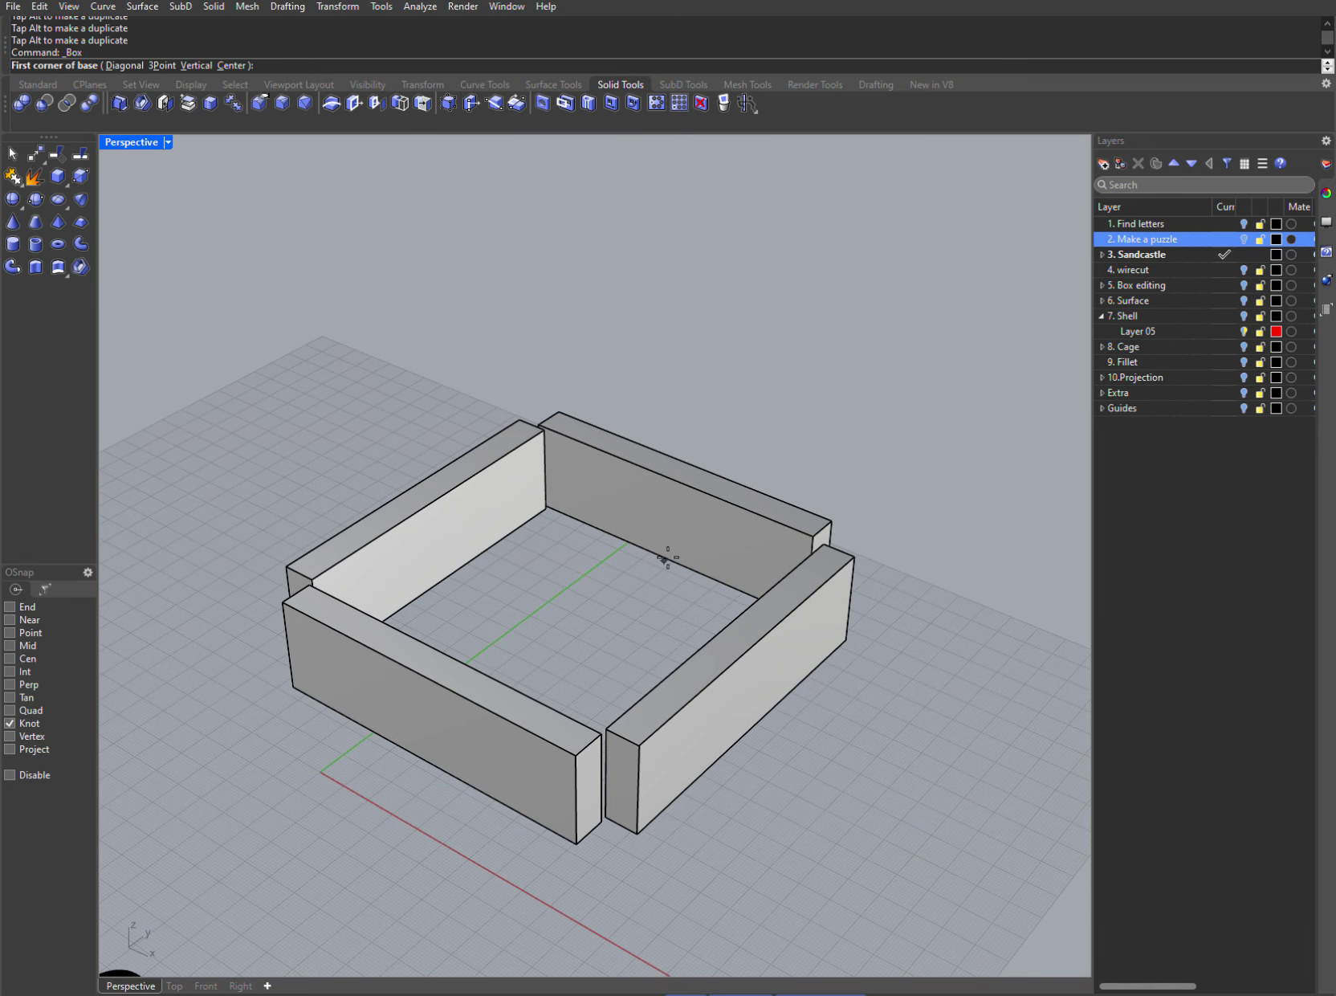
click(577, 566)
click(680, 583)
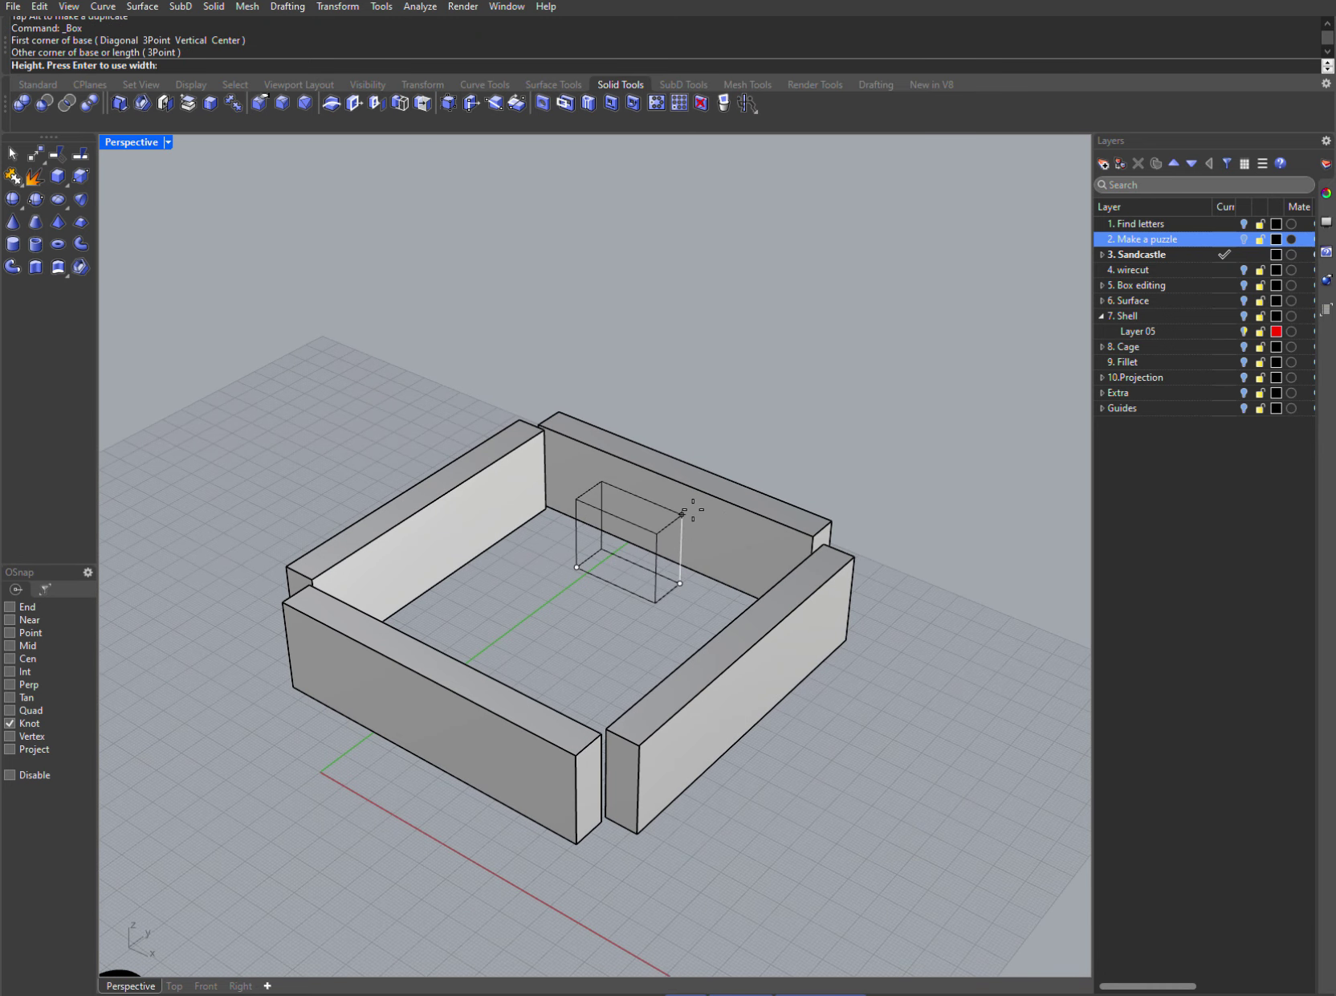
click(703, 480)
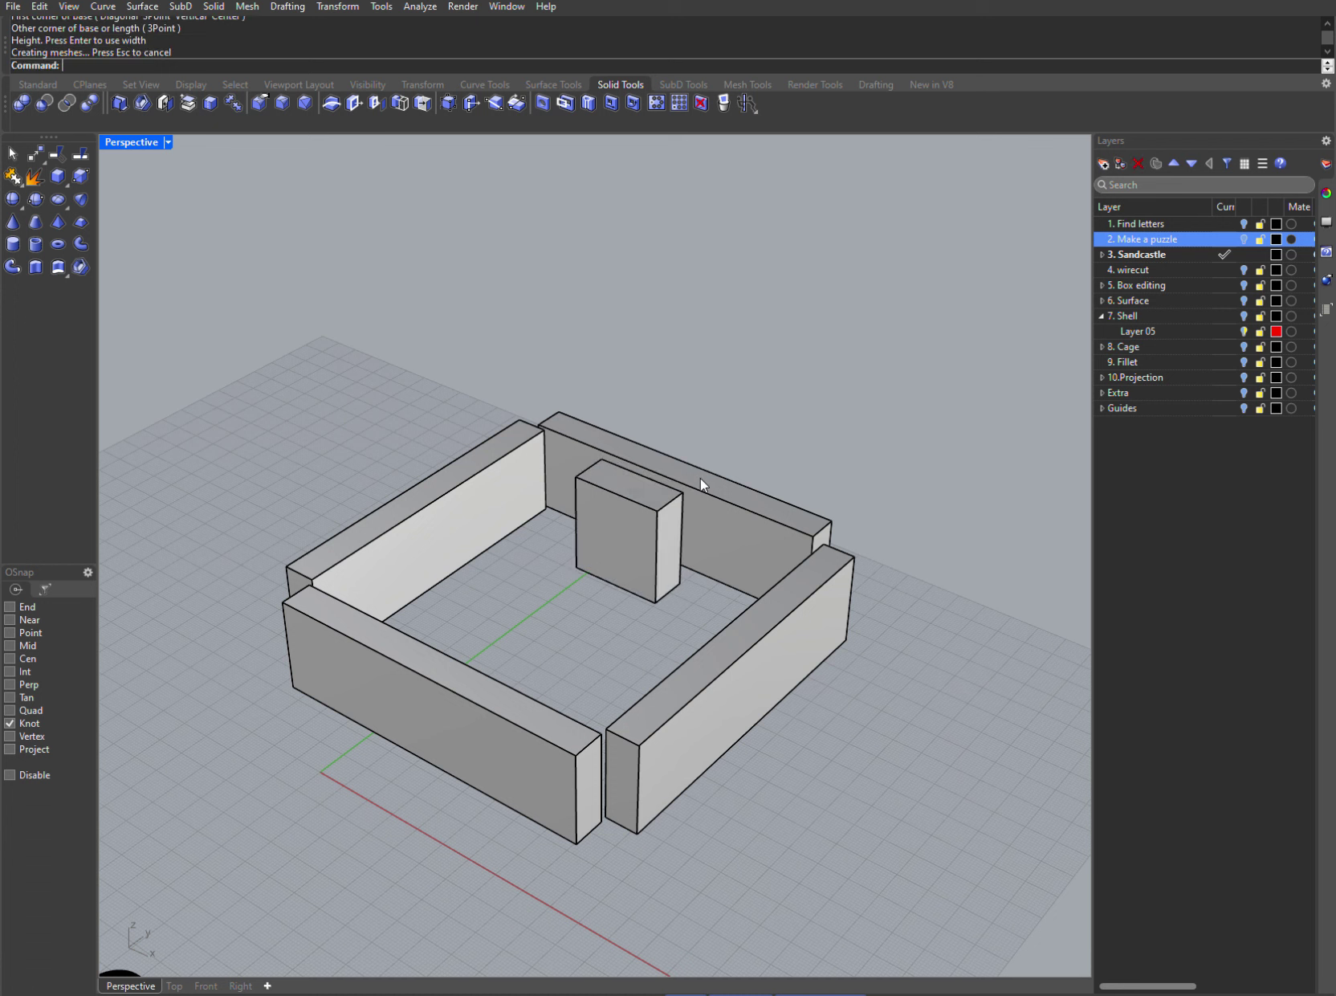
ctrl+shift+click(632, 533)
drag(647, 520, 532, 582)
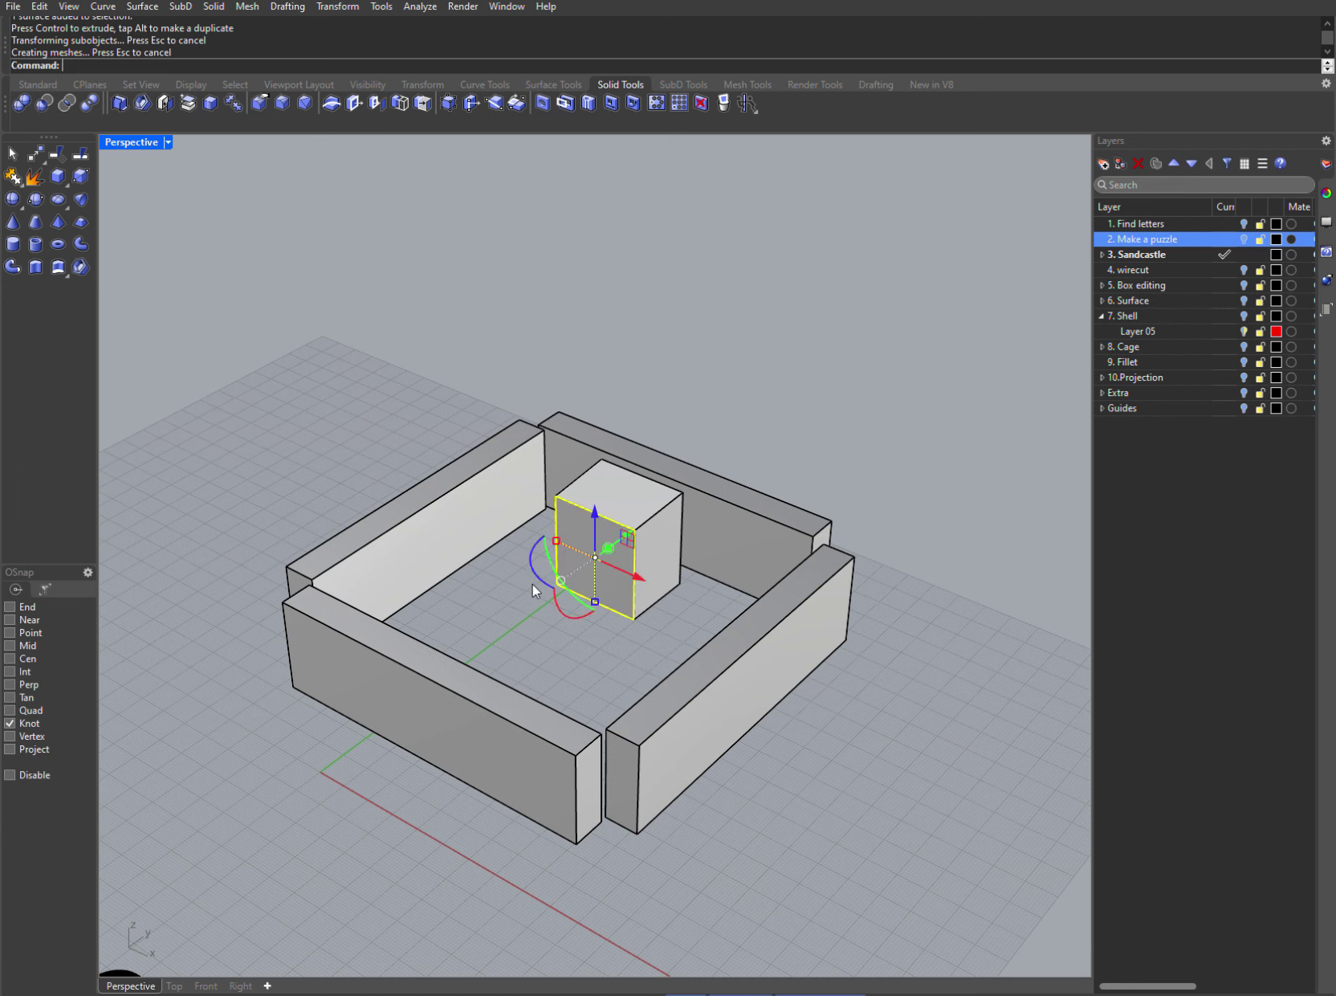
key(Escape)
- Draw a low box running through the middle of the front wall as a cutter for the gate
click(56, 175)
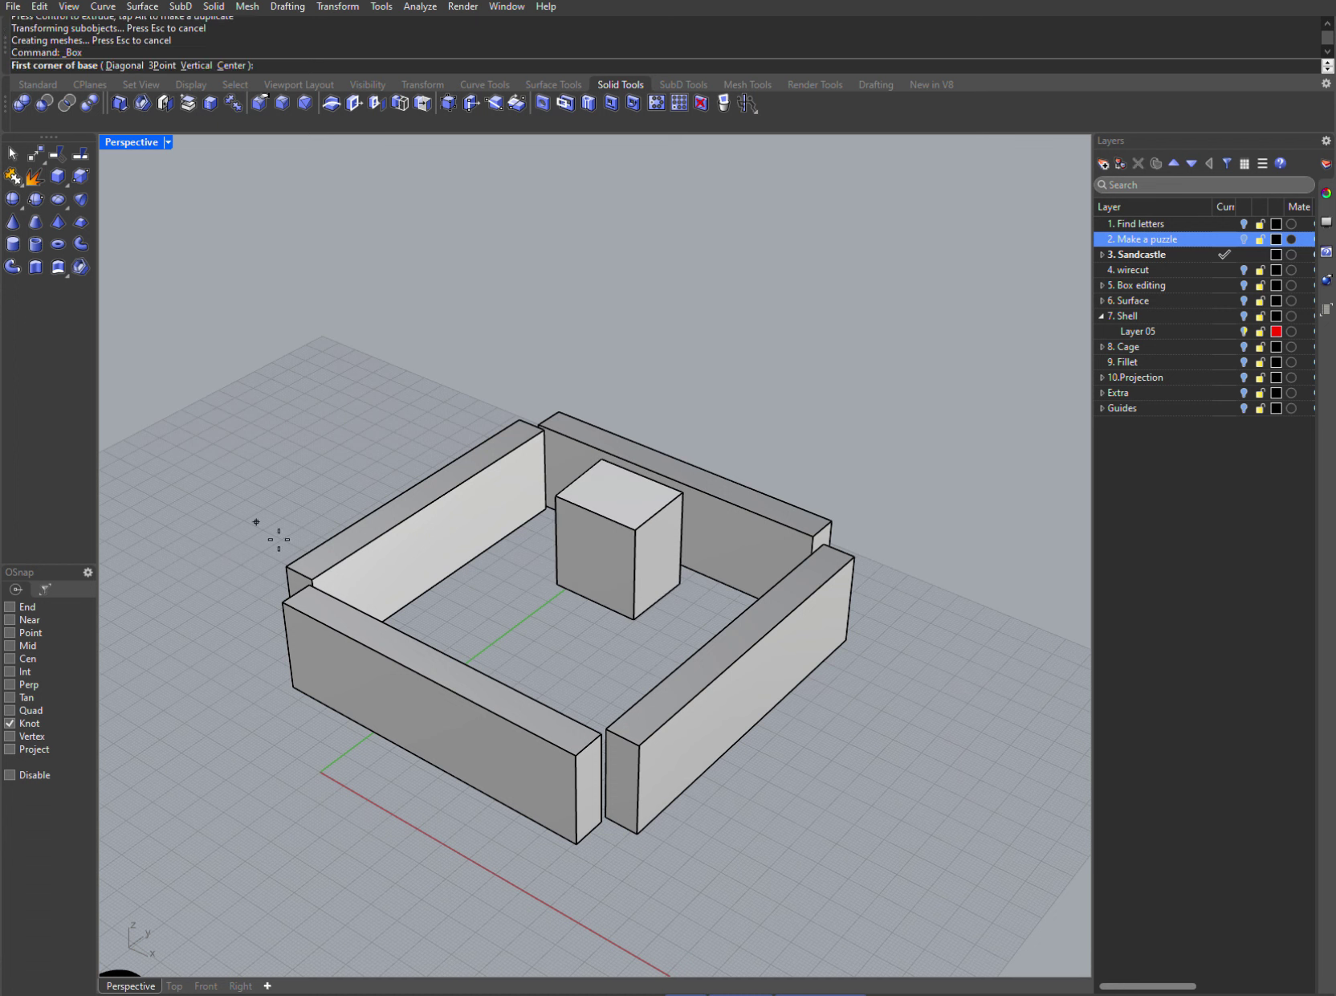
click(332, 792)
click(566, 667)
click(530, 682)
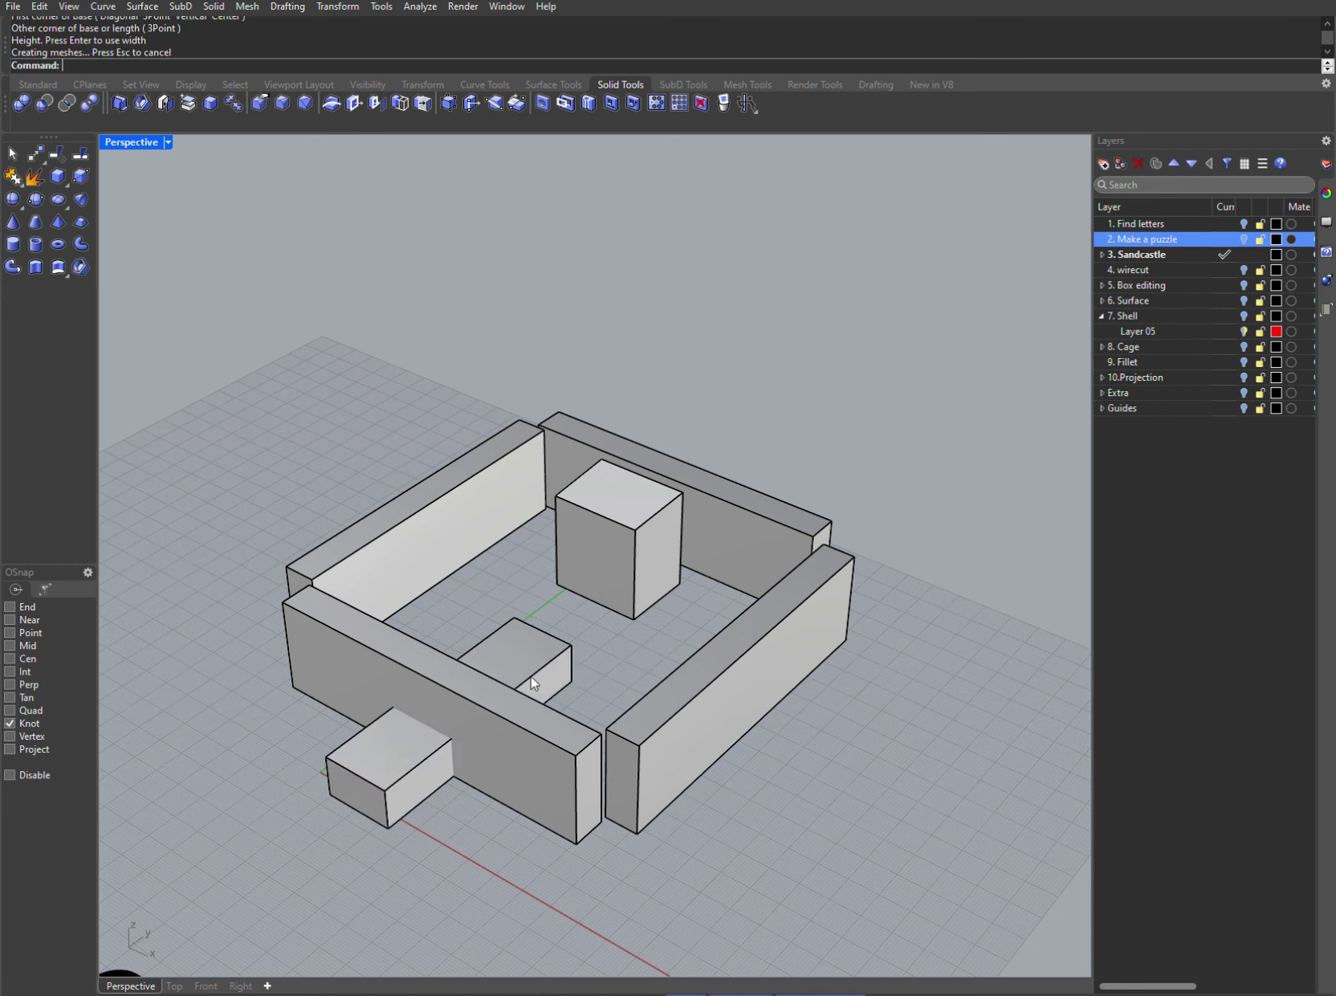
- Subtract the low box from the front wall with Boolean Difference to open a gate
click(44, 103)
click(454, 772)
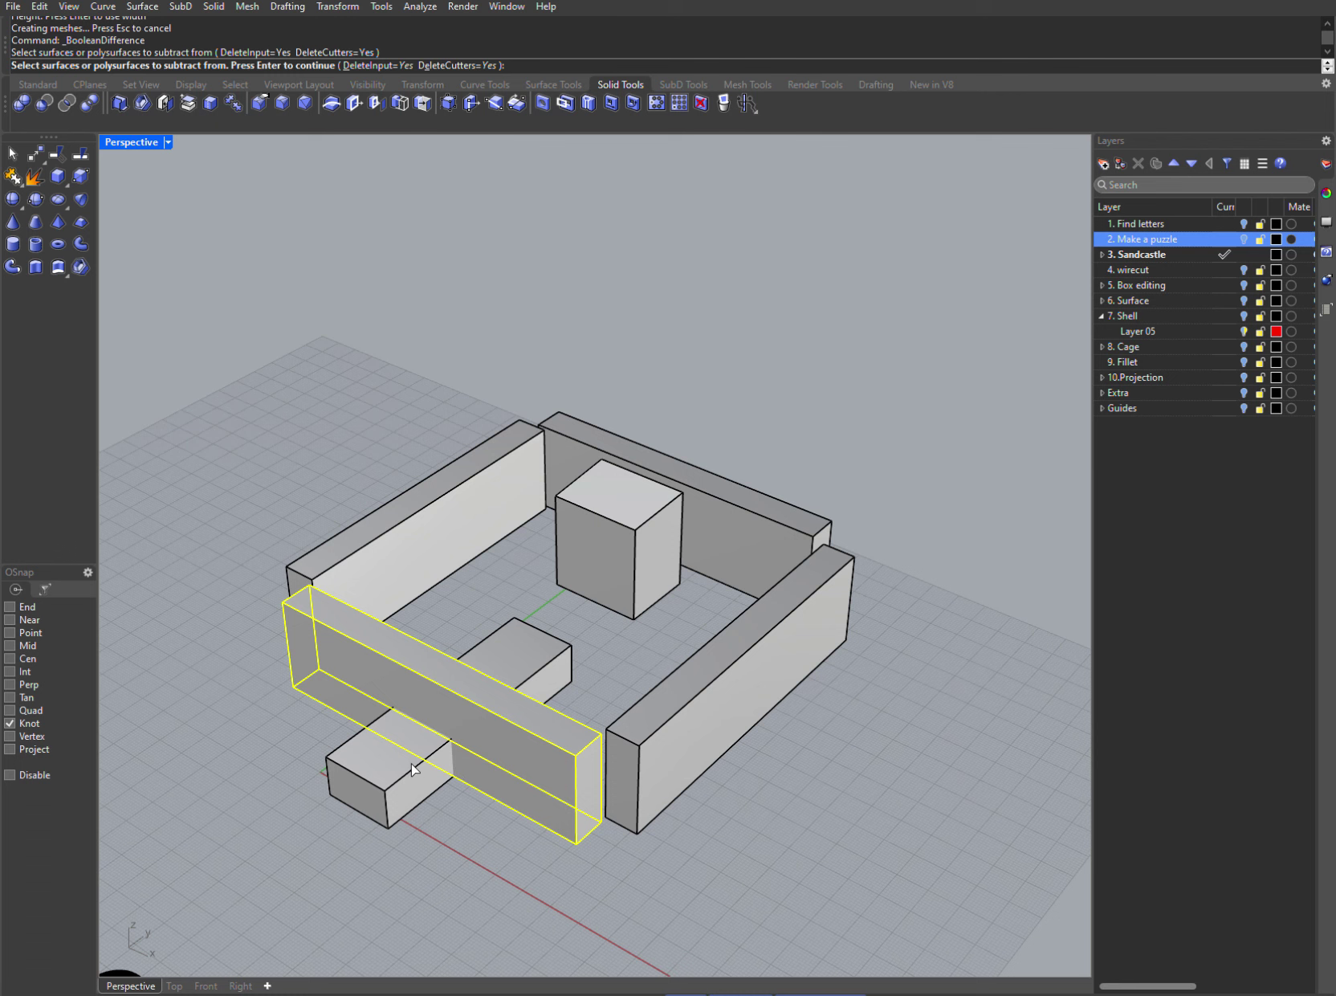
key(Return)
click(418, 771)
key(Return)
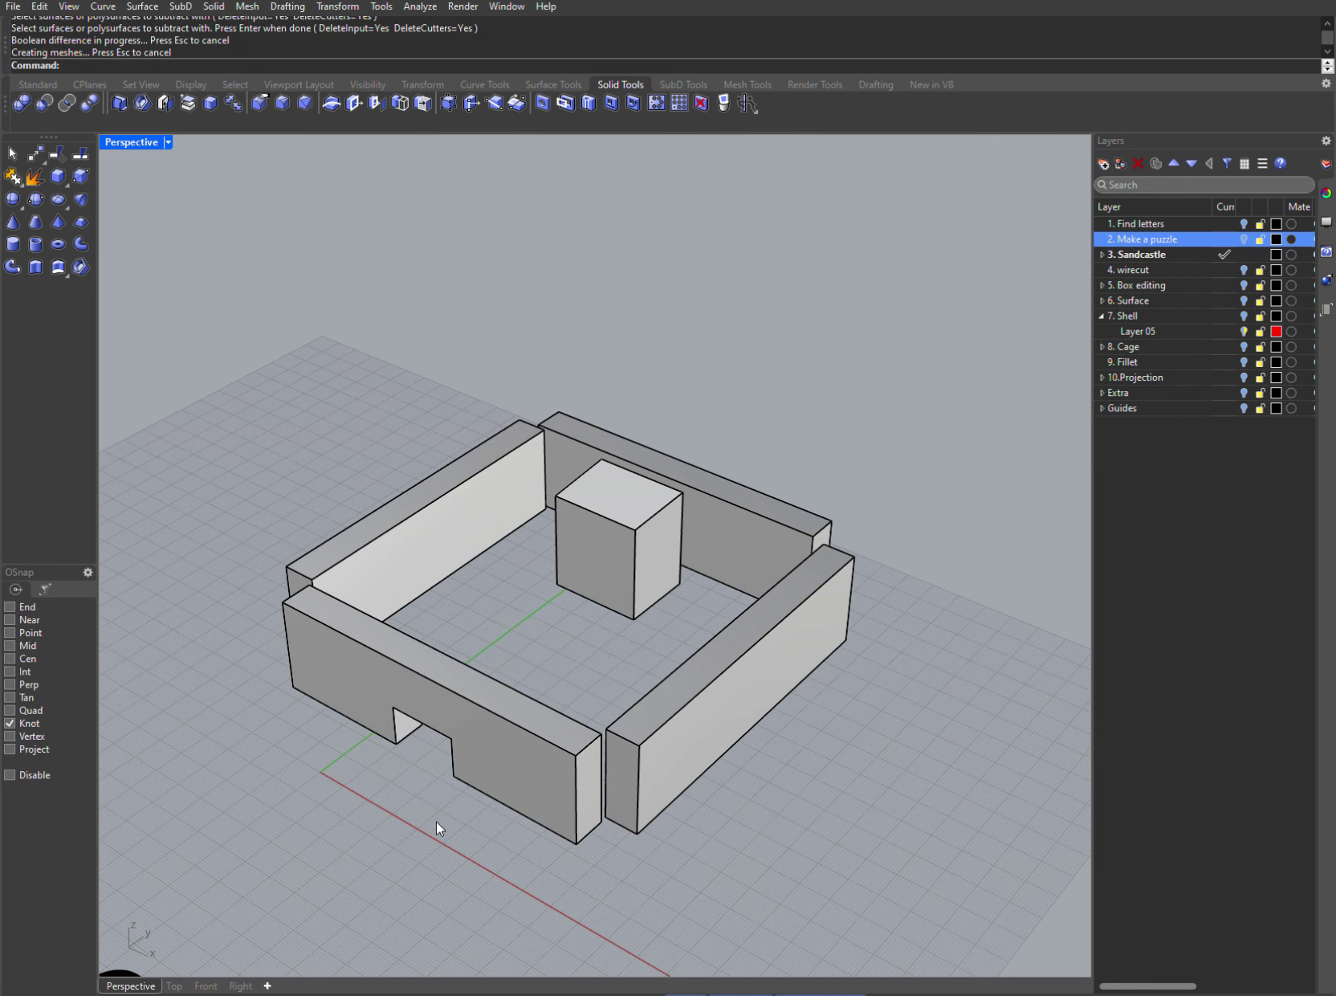
- Draw a vertical solid cone on the ground outside the front wall, near the corner beside the gate
right_drag(438, 828, 449, 791)
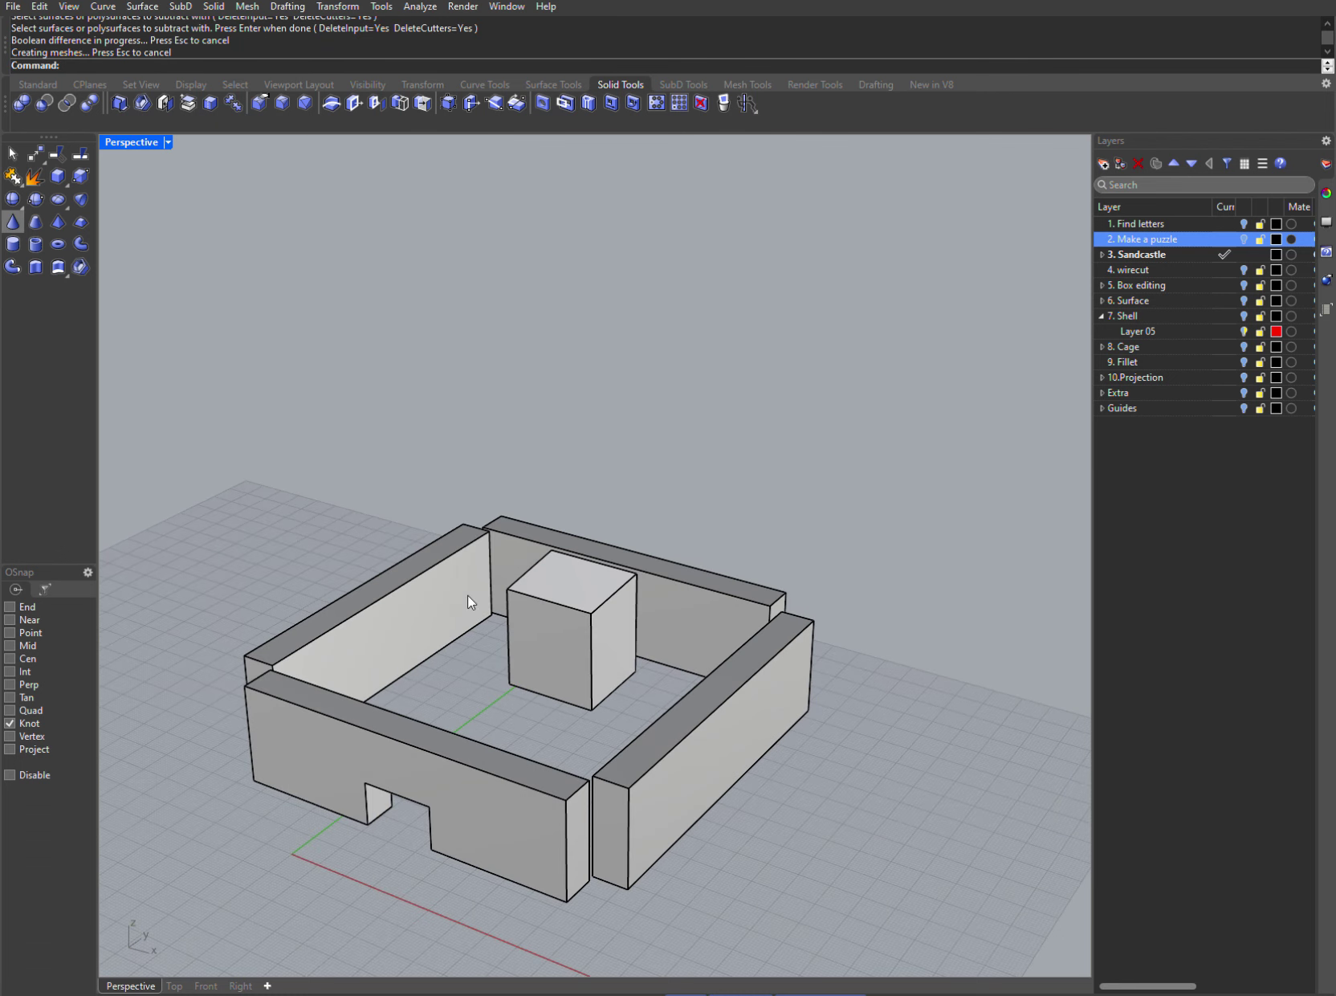
click(13, 222)
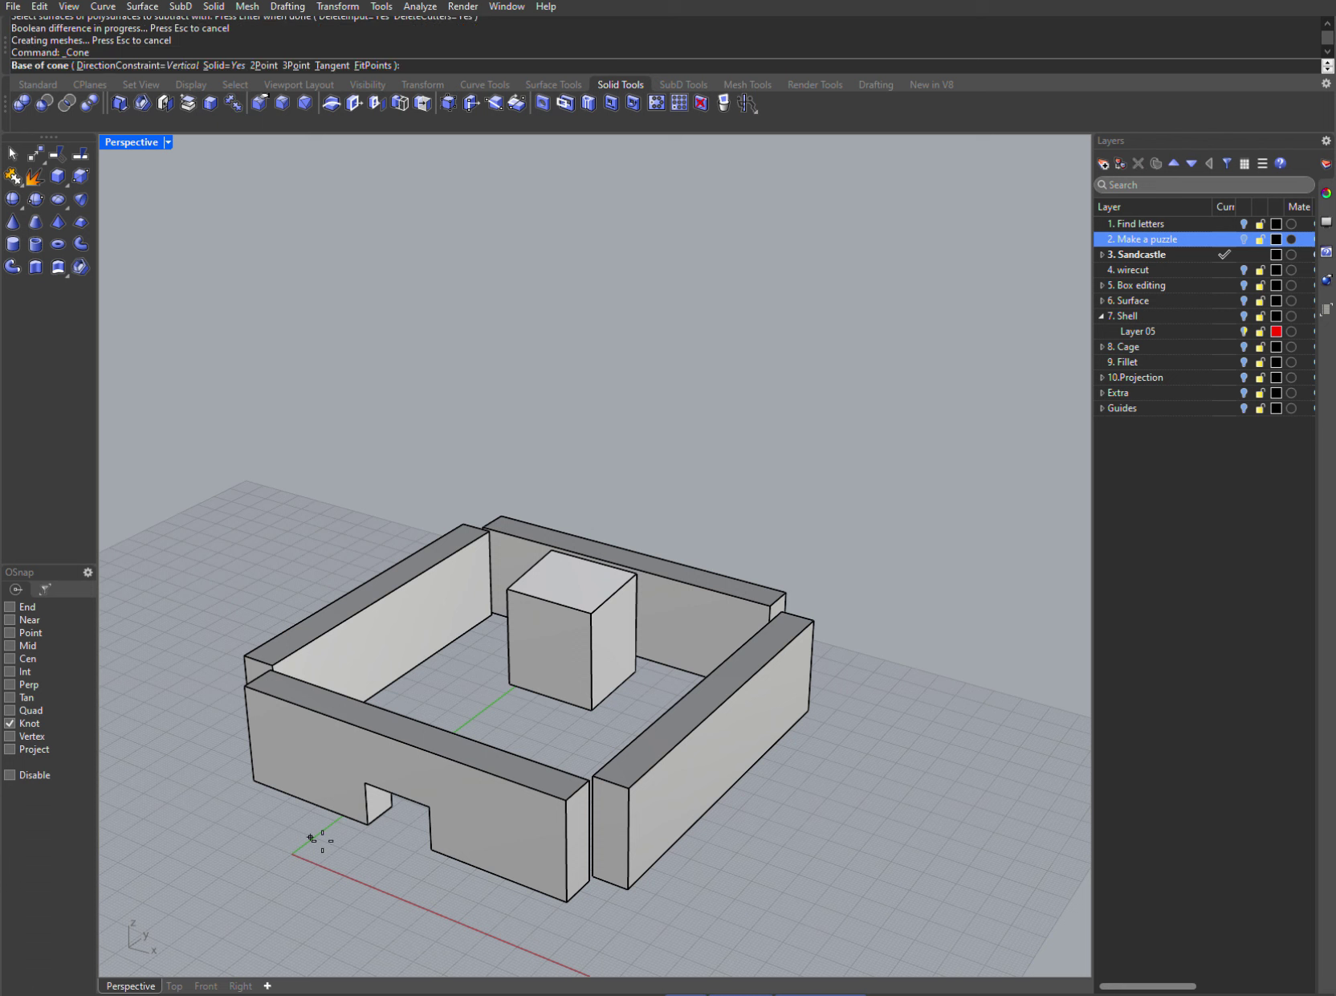
click(247, 868)
click(305, 864)
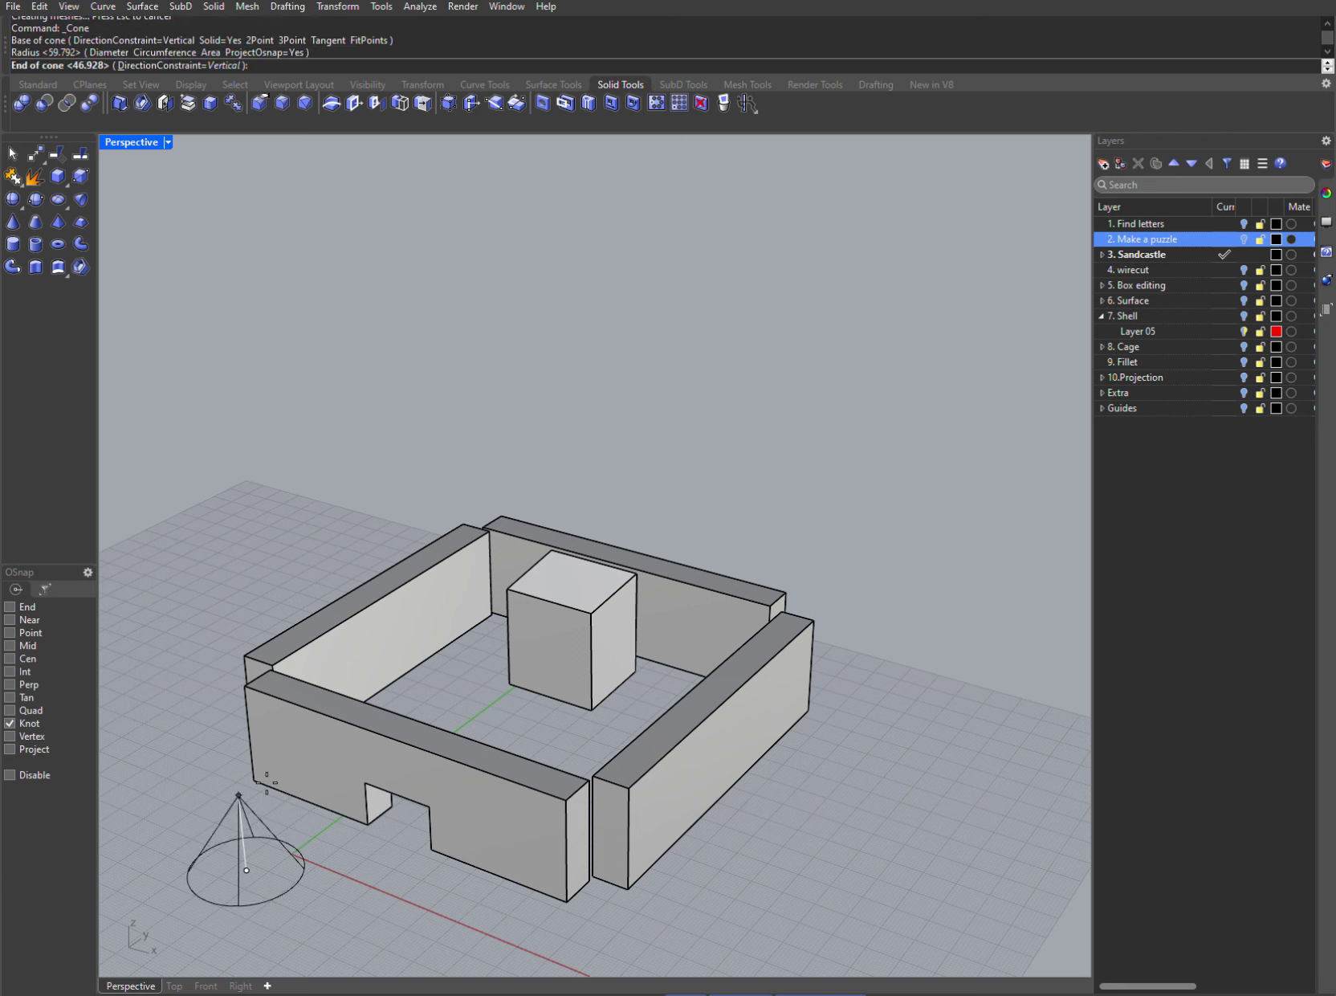
click(238, 759)
- Raise the cone and move it over the enclosure's nearest front corner so it sits on top of the walls as a roof
click(260, 796)
drag(234, 767, 218, 590)
right_drag(260, 610, 307, 755)
drag(300, 518, 304, 369)
scroll(321, 479, up, 5)
click(267, 569)
scroll(273, 602, down, 9)
right_drag(277, 681, 374, 634)
- Duplicate the cone onto the other front corner, and copy both front cones to the two back corners
click(322, 559)
alt+drag(373, 524, 602, 563)
shift+click(347, 525)
alt+drag(454, 500, 515, 308)
- Replace the box inside the castle walls with a newly drawn solid box rising above the walls
click(490, 410)
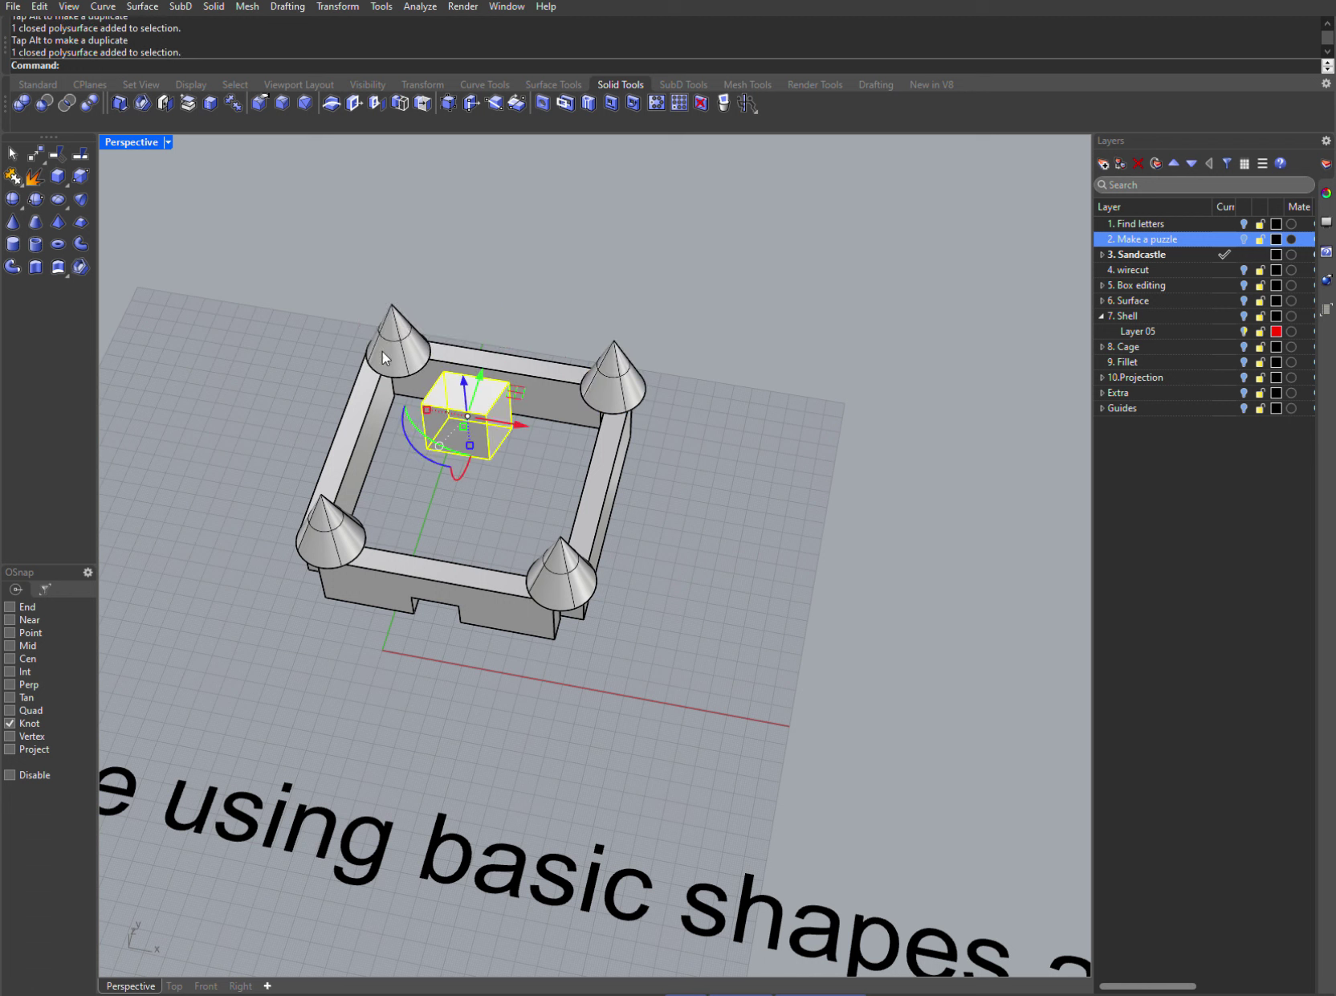
key(Delete)
click(58, 175)
click(444, 438)
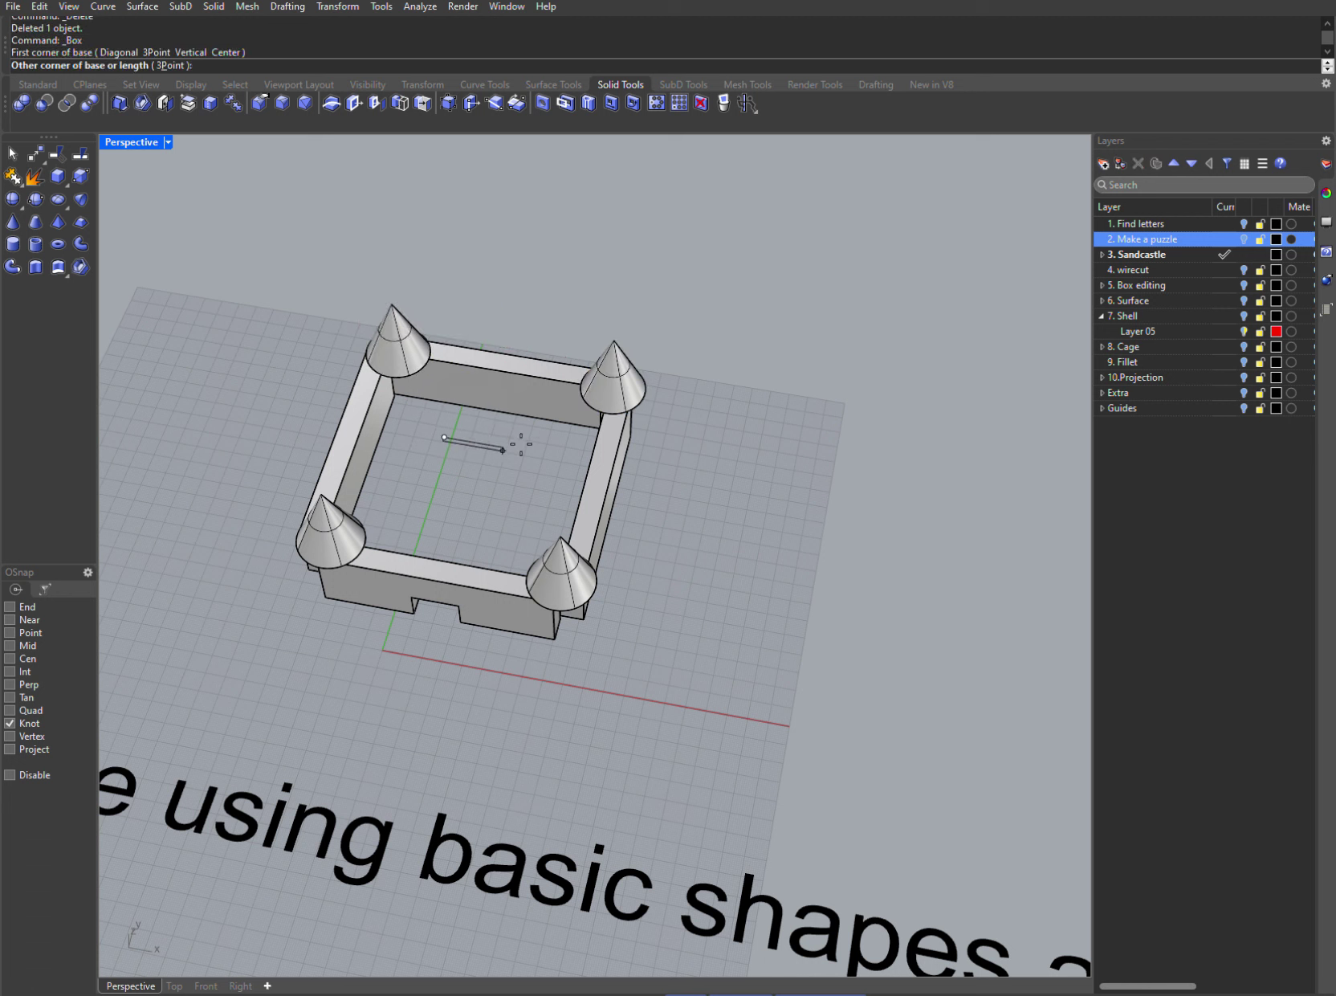
click(531, 413)
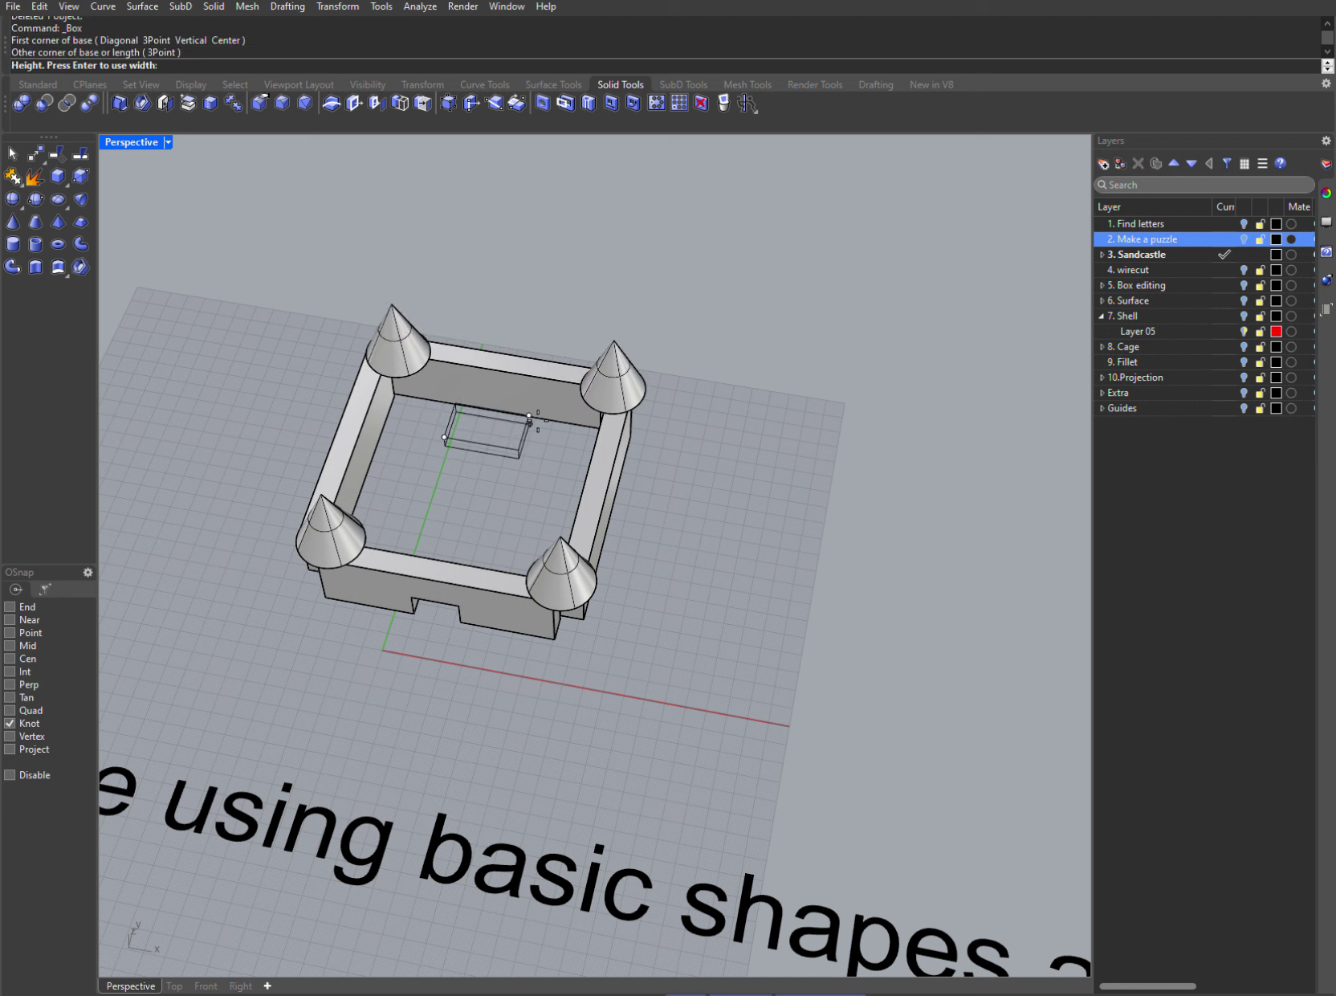
click(539, 357)
right_drag(496, 446, 493, 559)
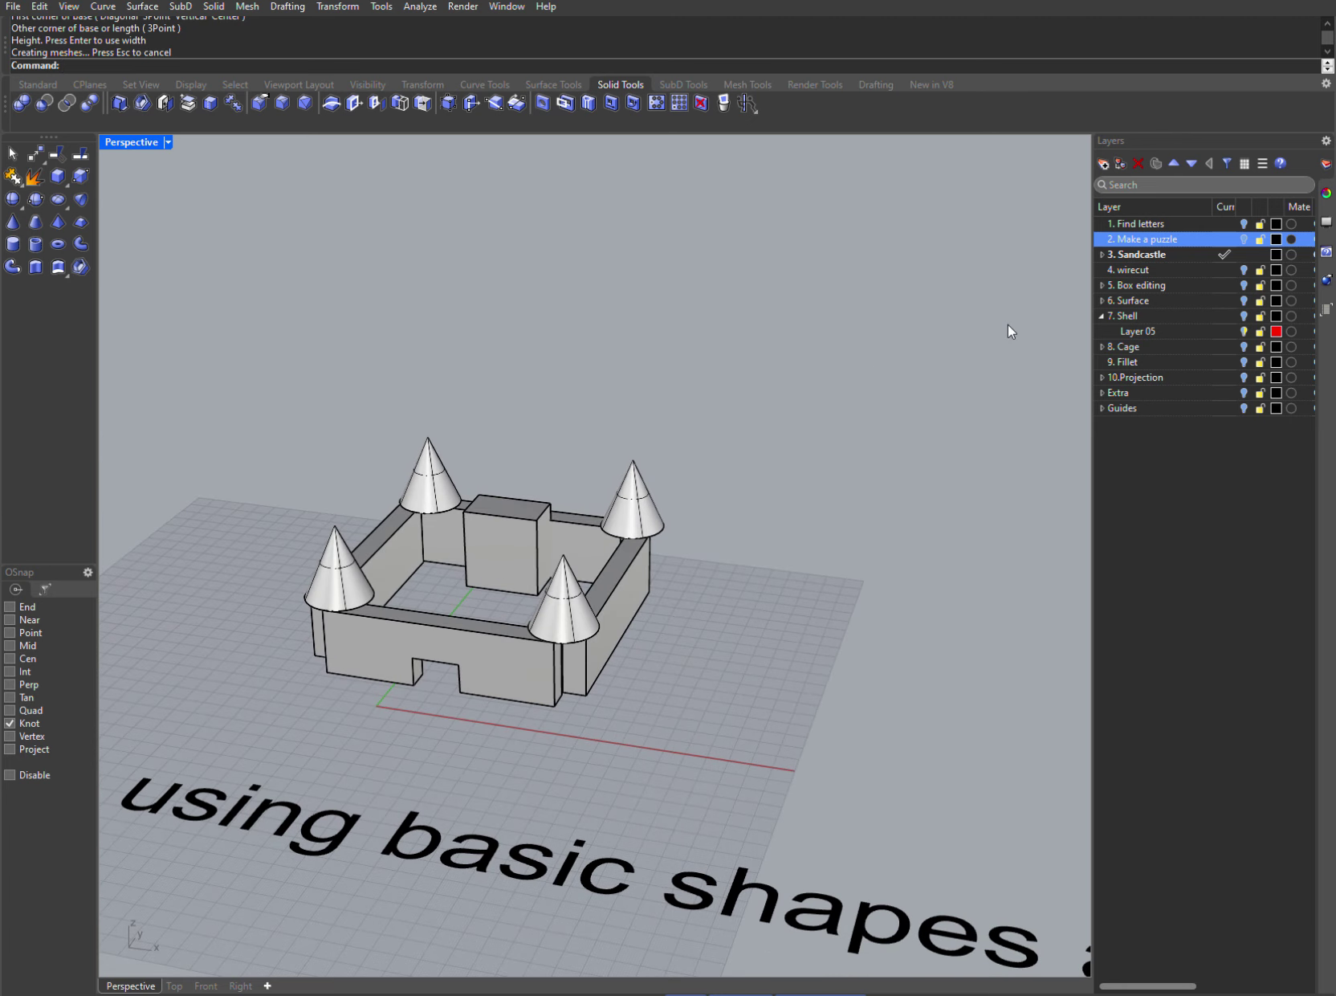
- Make the 4. wirecut layer current and hide the 3. Sandcastle layer
click(1227, 270)
click(1243, 254)
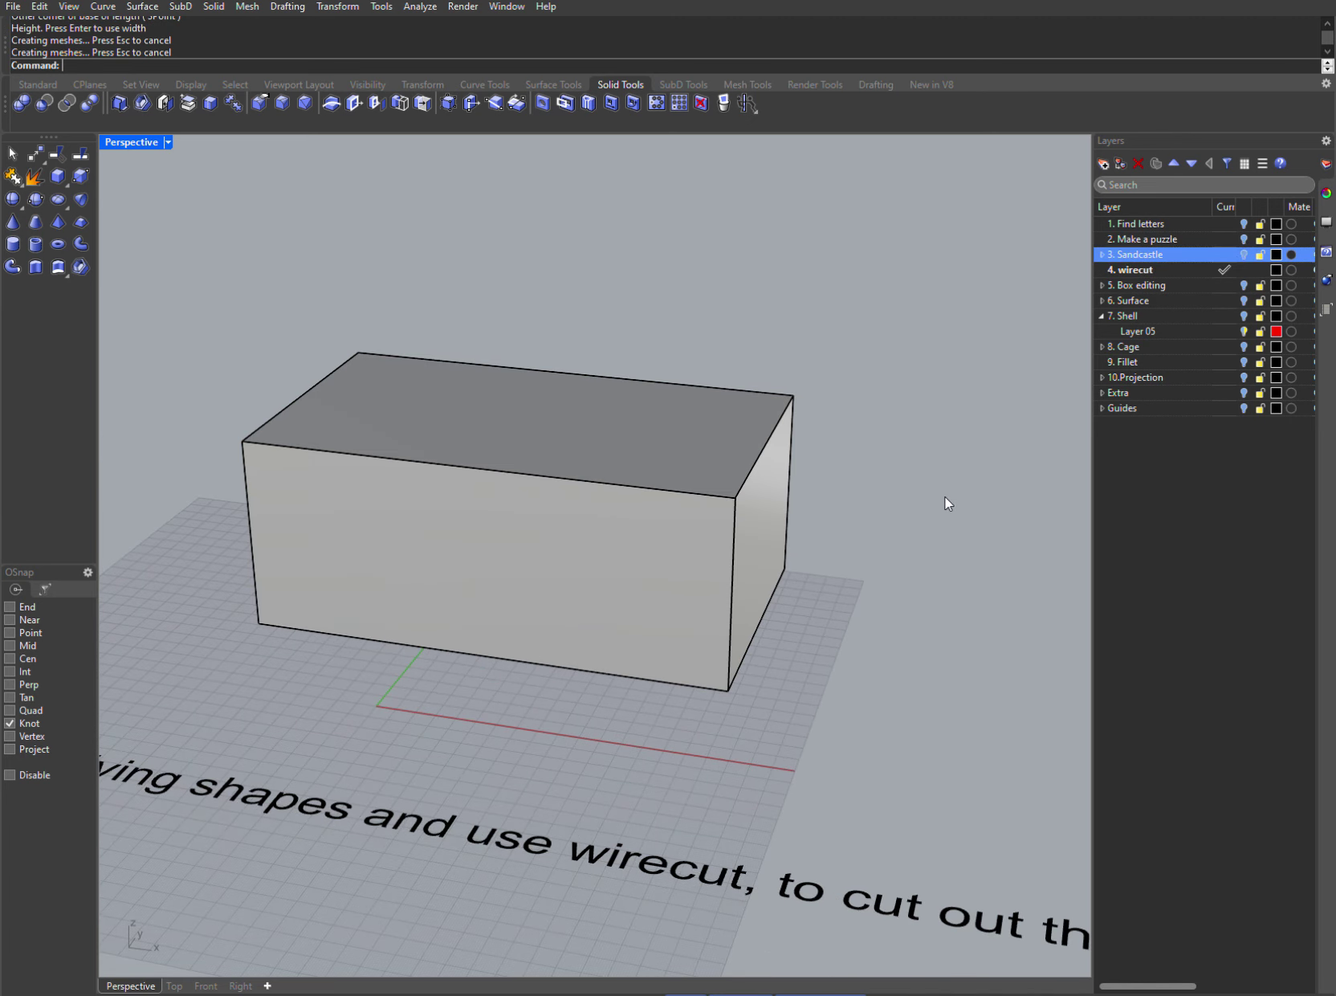
scroll(942, 522, down, 7)
shift+right_drag(868, 608, 942, 595)
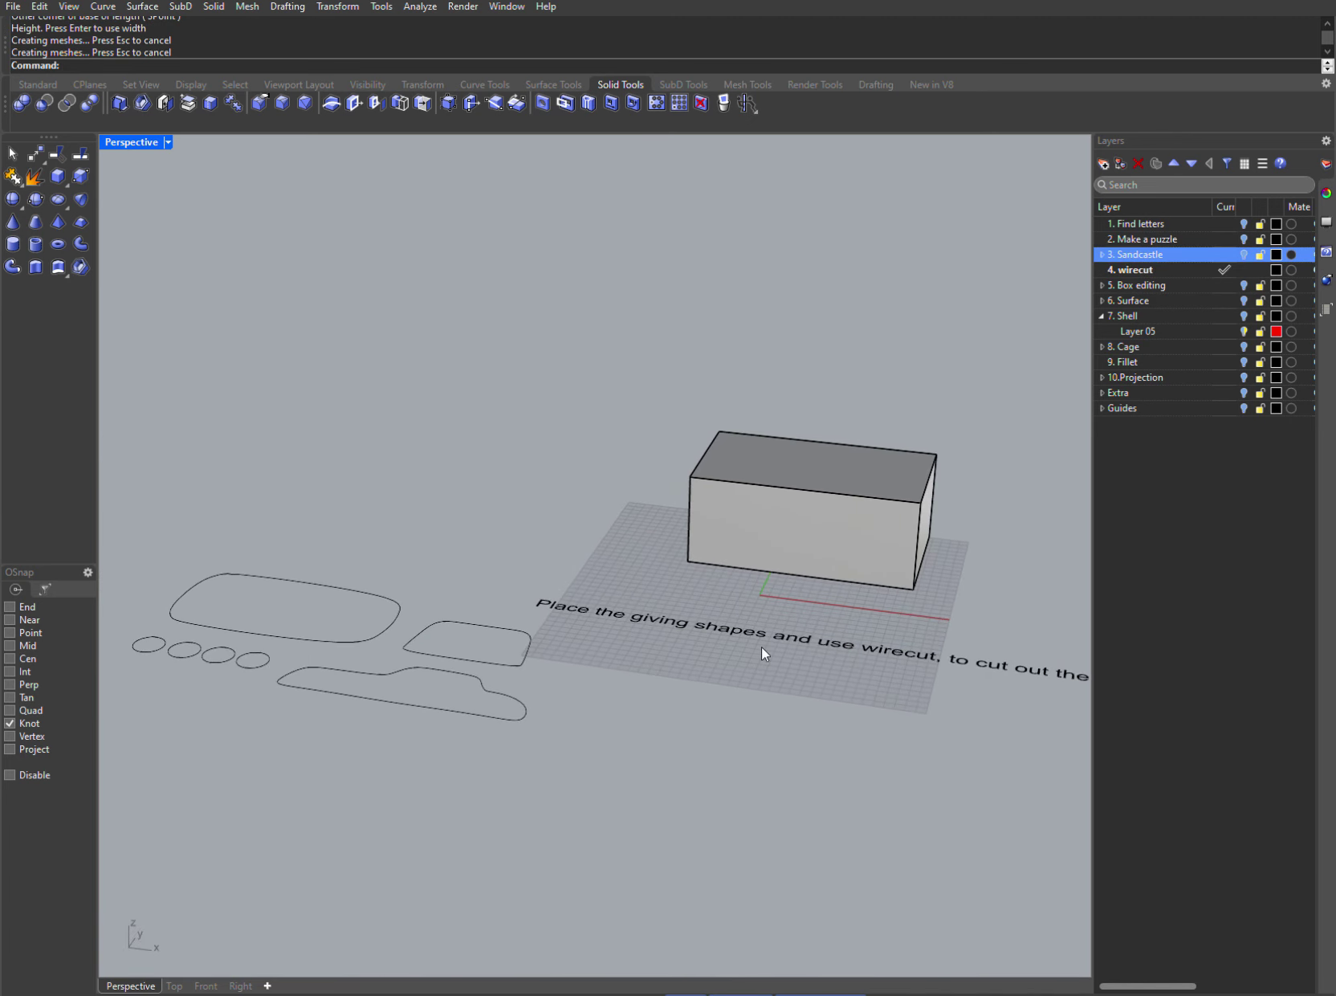
- Rotate the car's side-profile curve upright and move it in front of the box's long side
click(519, 686)
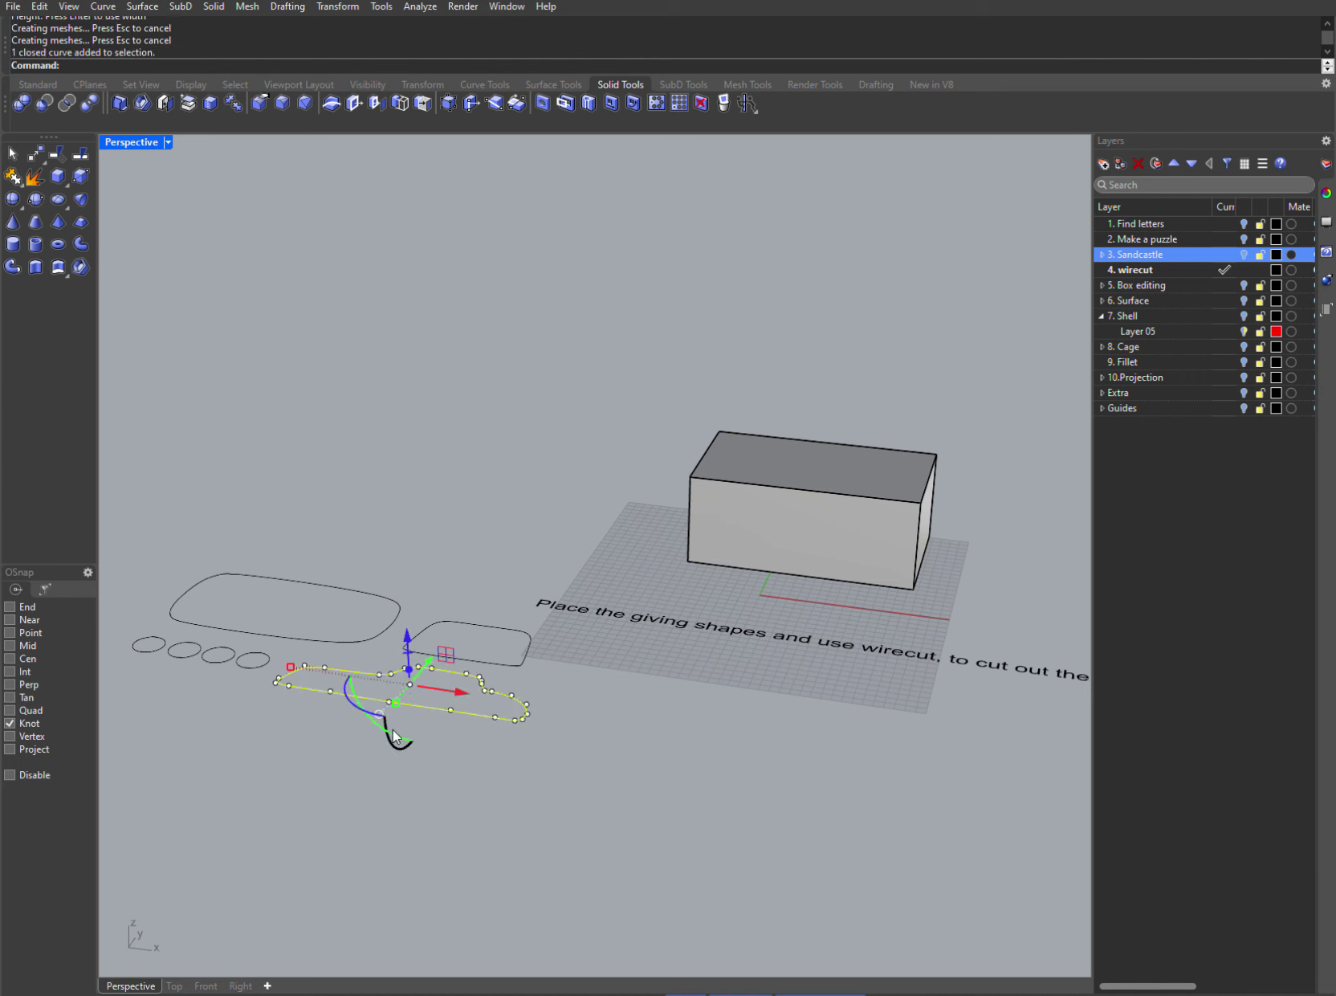
drag(394, 734, 446, 742)
key(Escape)
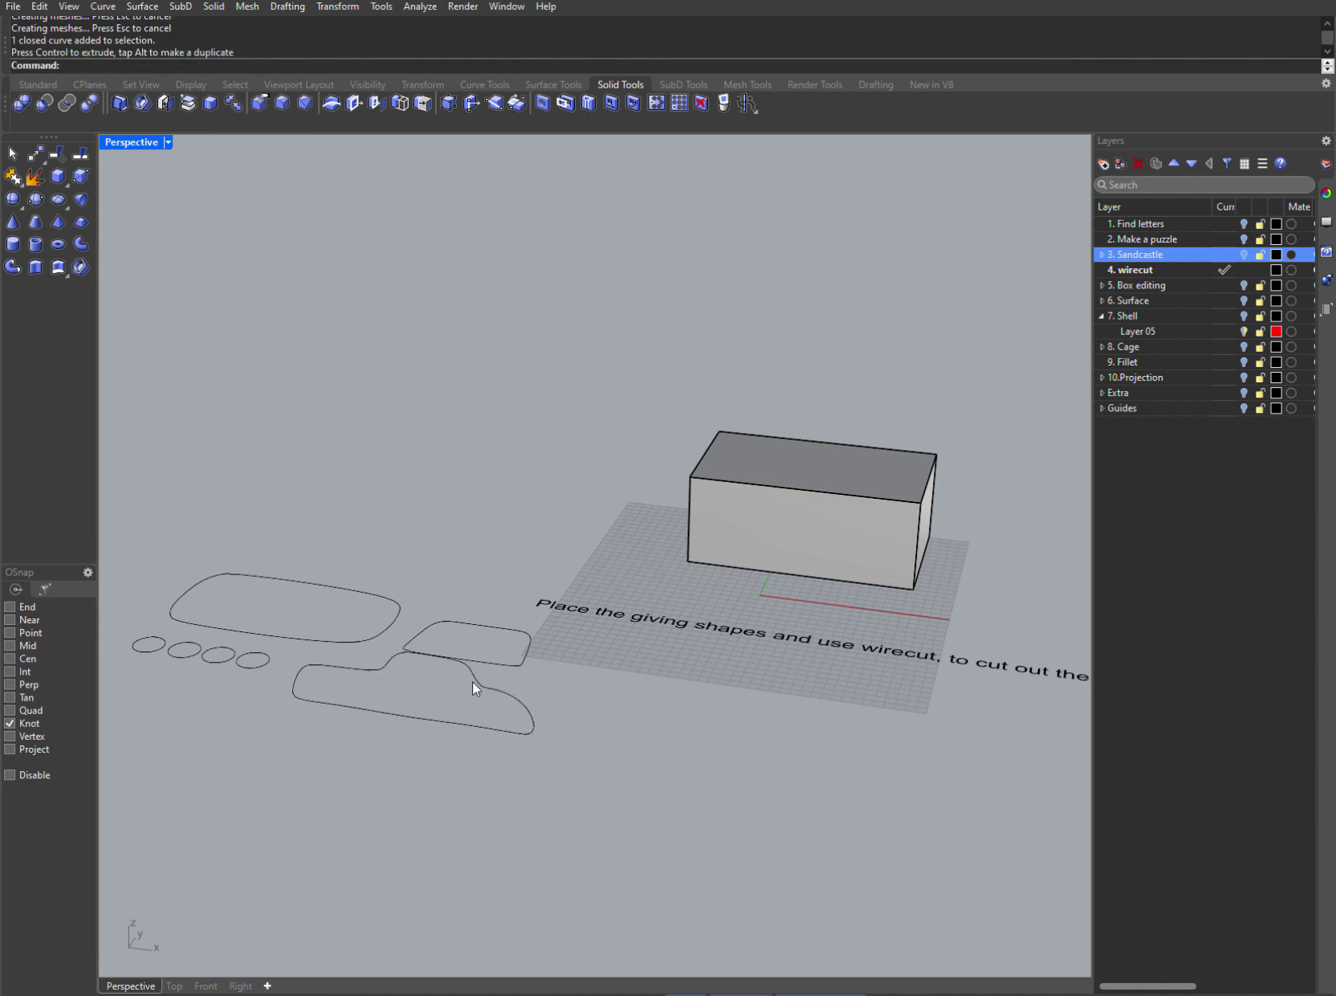
click(473, 682)
drag(393, 691, 773, 534)
click(457, 557)
- Move the large rounded plan outline of the car over the top of the box
click(389, 605)
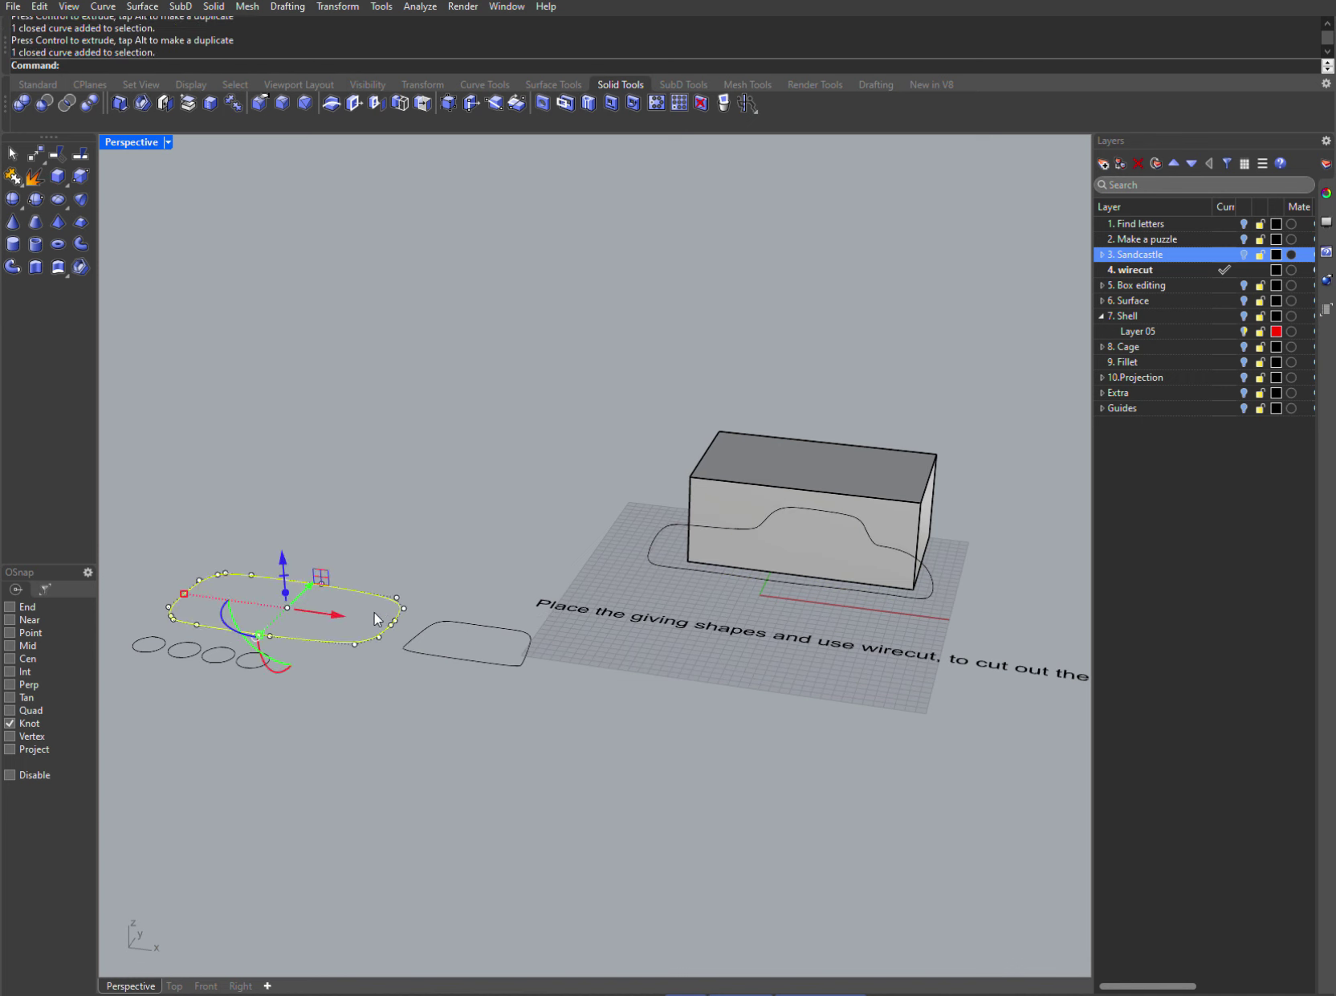
drag(283, 608, 264, 442)
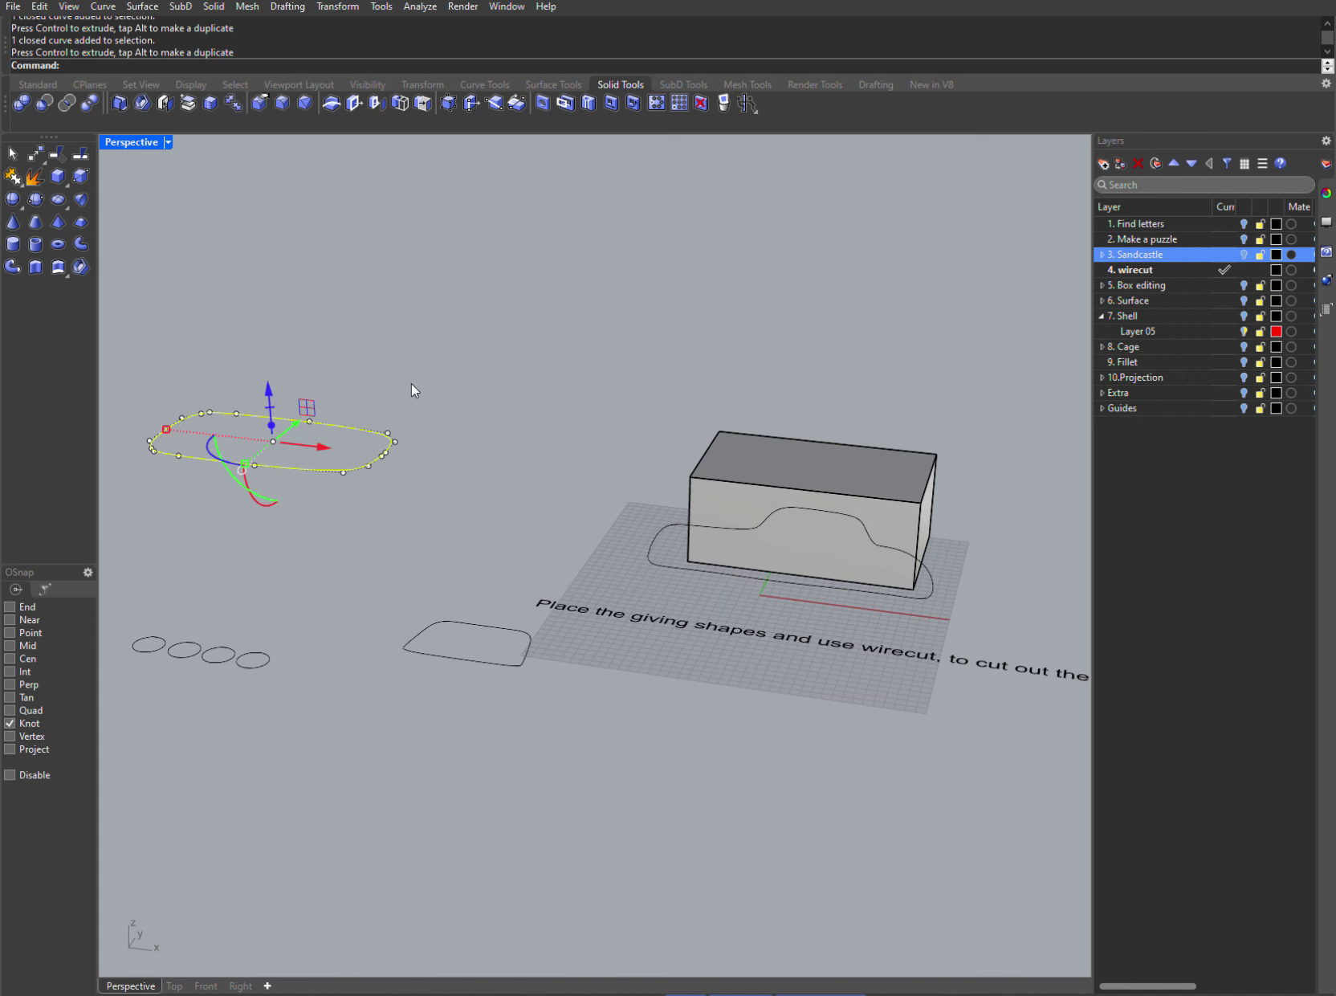
click(432, 405)
click(374, 423)
right_drag(373, 423, 345, 469)
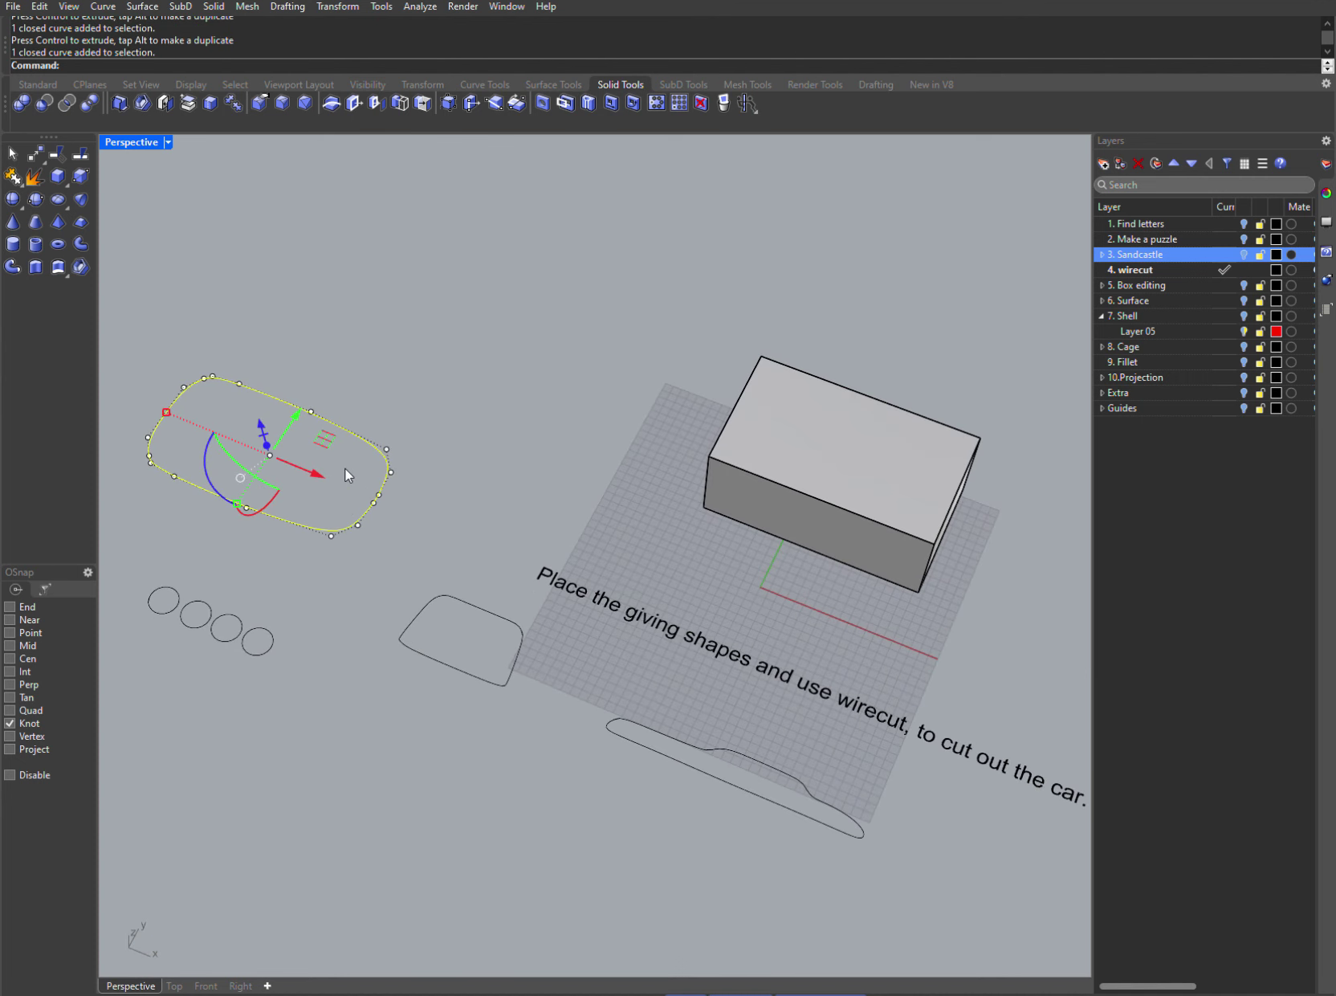
drag(323, 436, 890, 416)
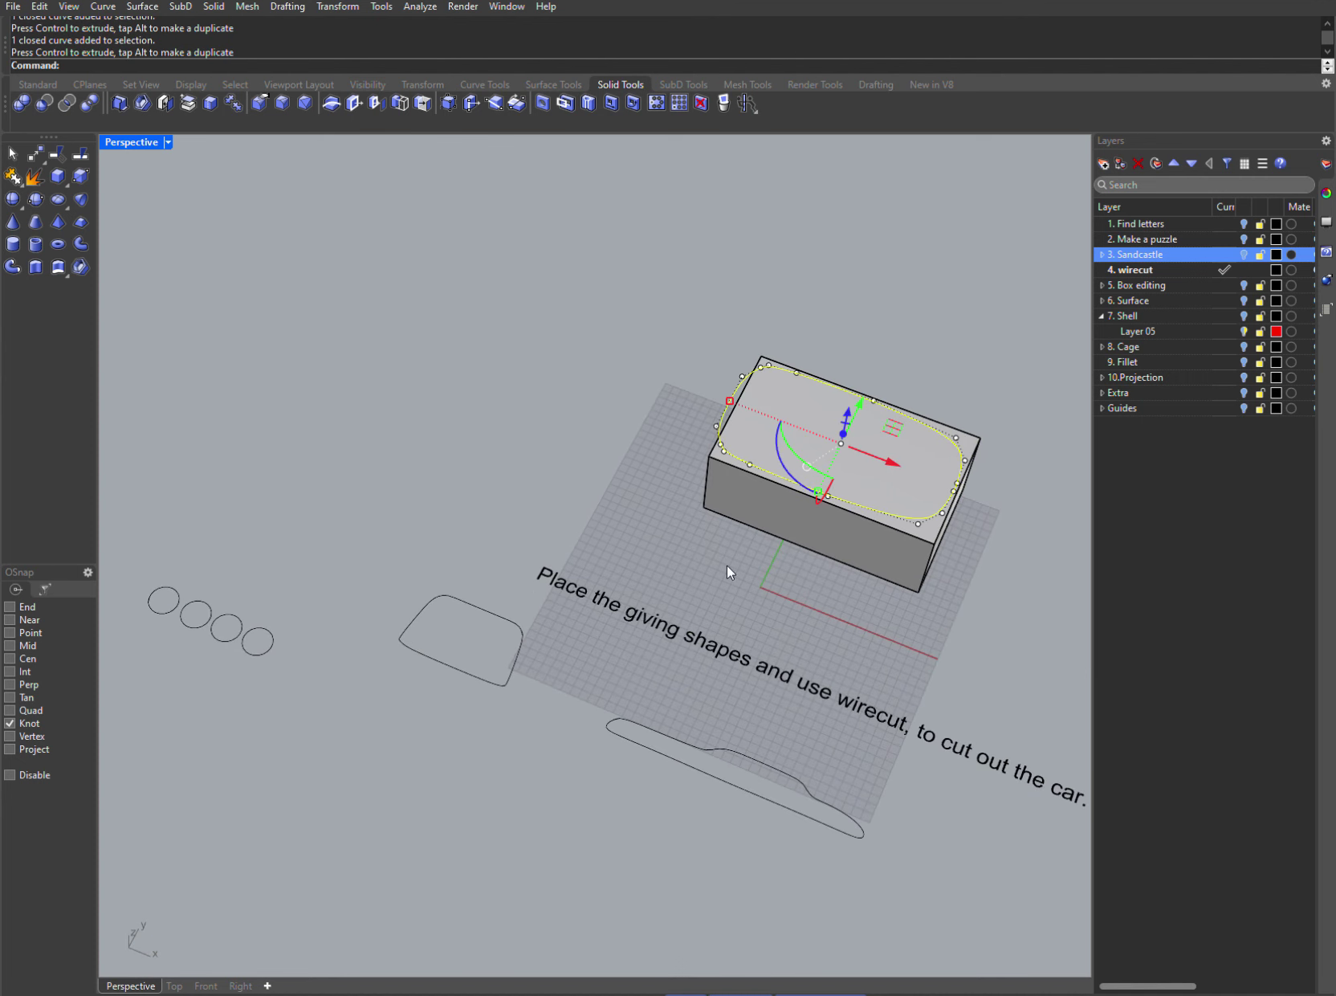
- Rotate the rounded trapezoid curve upright, parallel to the box's short end, and move it beside that end
click(497, 650)
click(510, 663)
right_drag(483, 673, 445, 662)
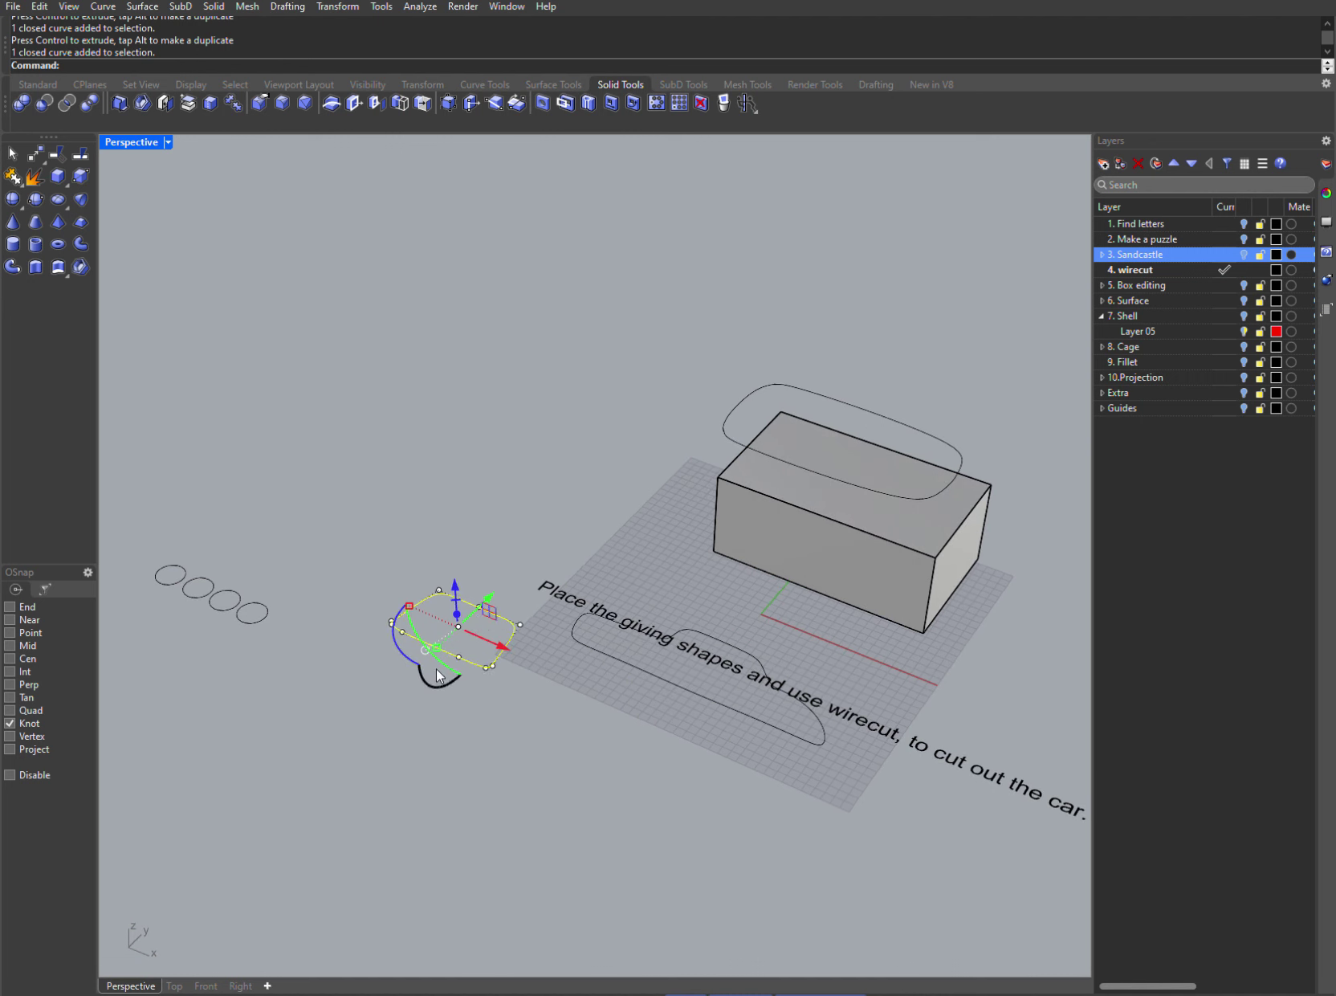
drag(438, 676, 516, 679)
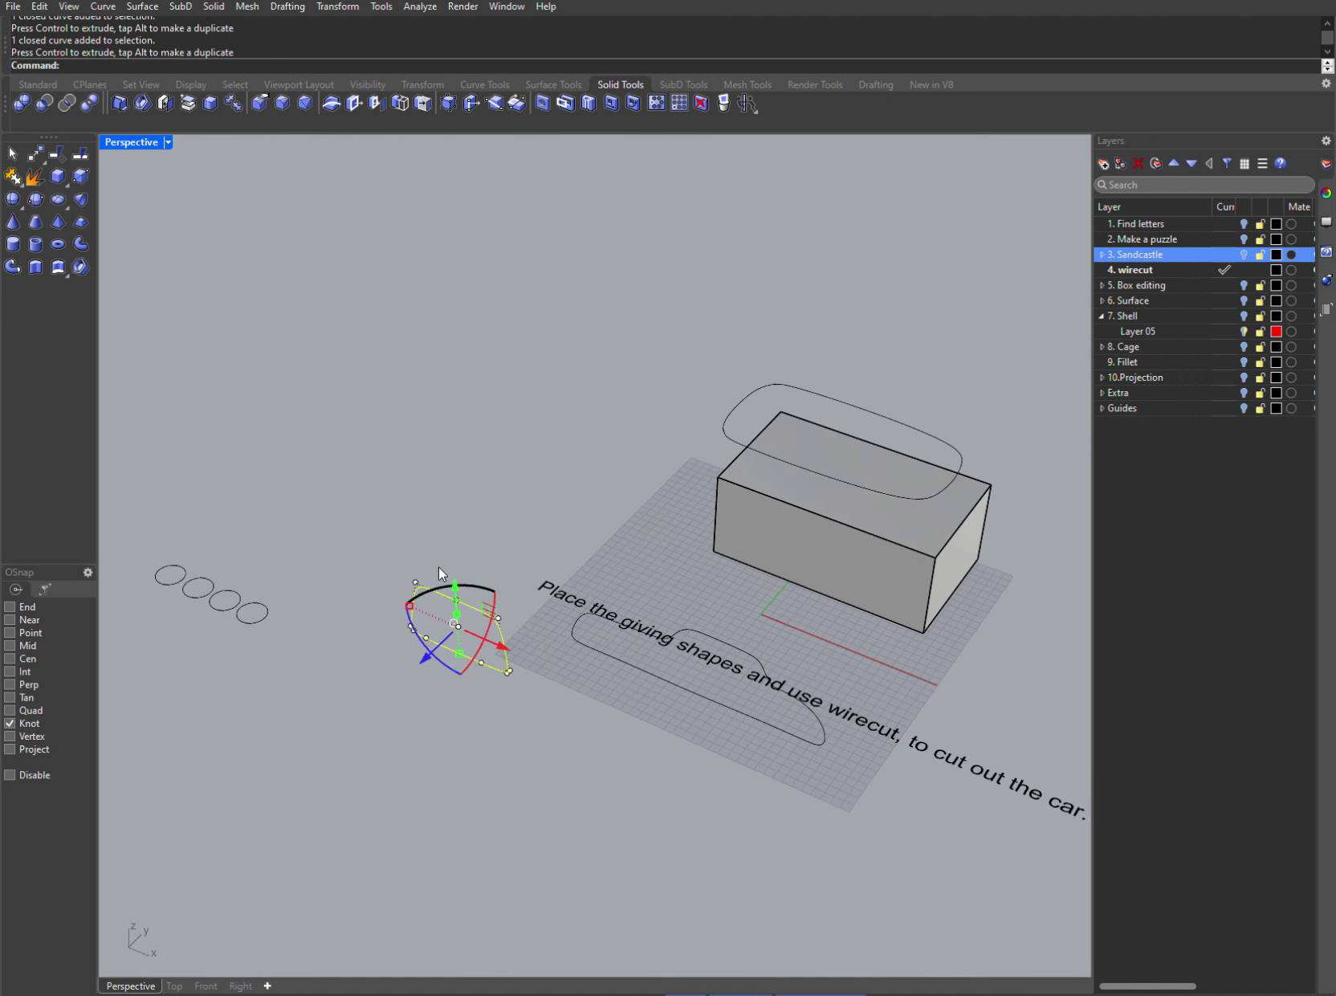
drag(438, 569, 517, 556)
click(504, 700)
click(481, 629)
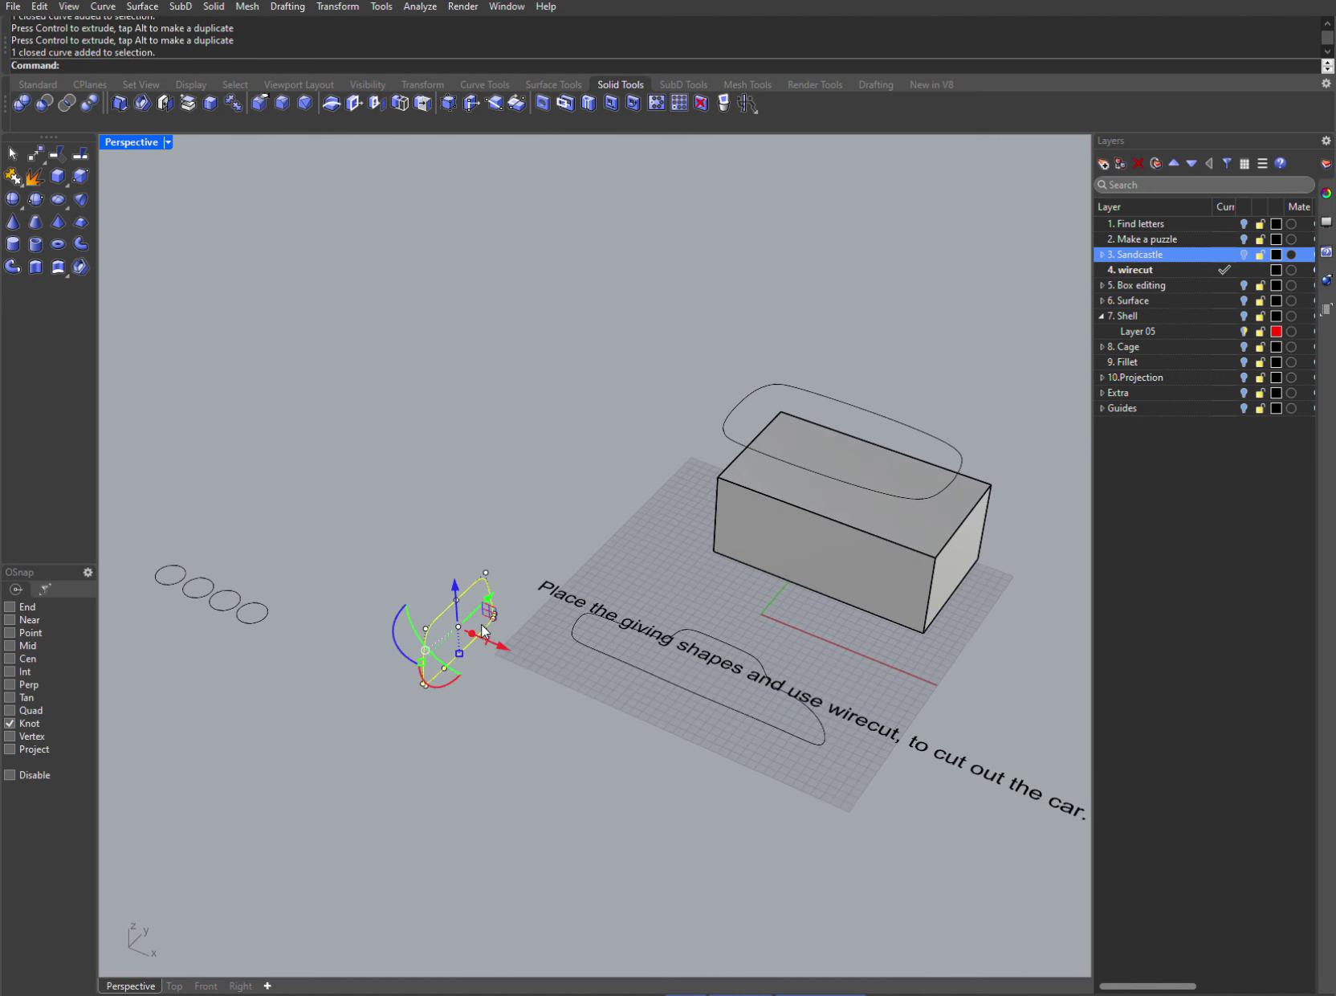
right_drag(483, 603, 511, 614)
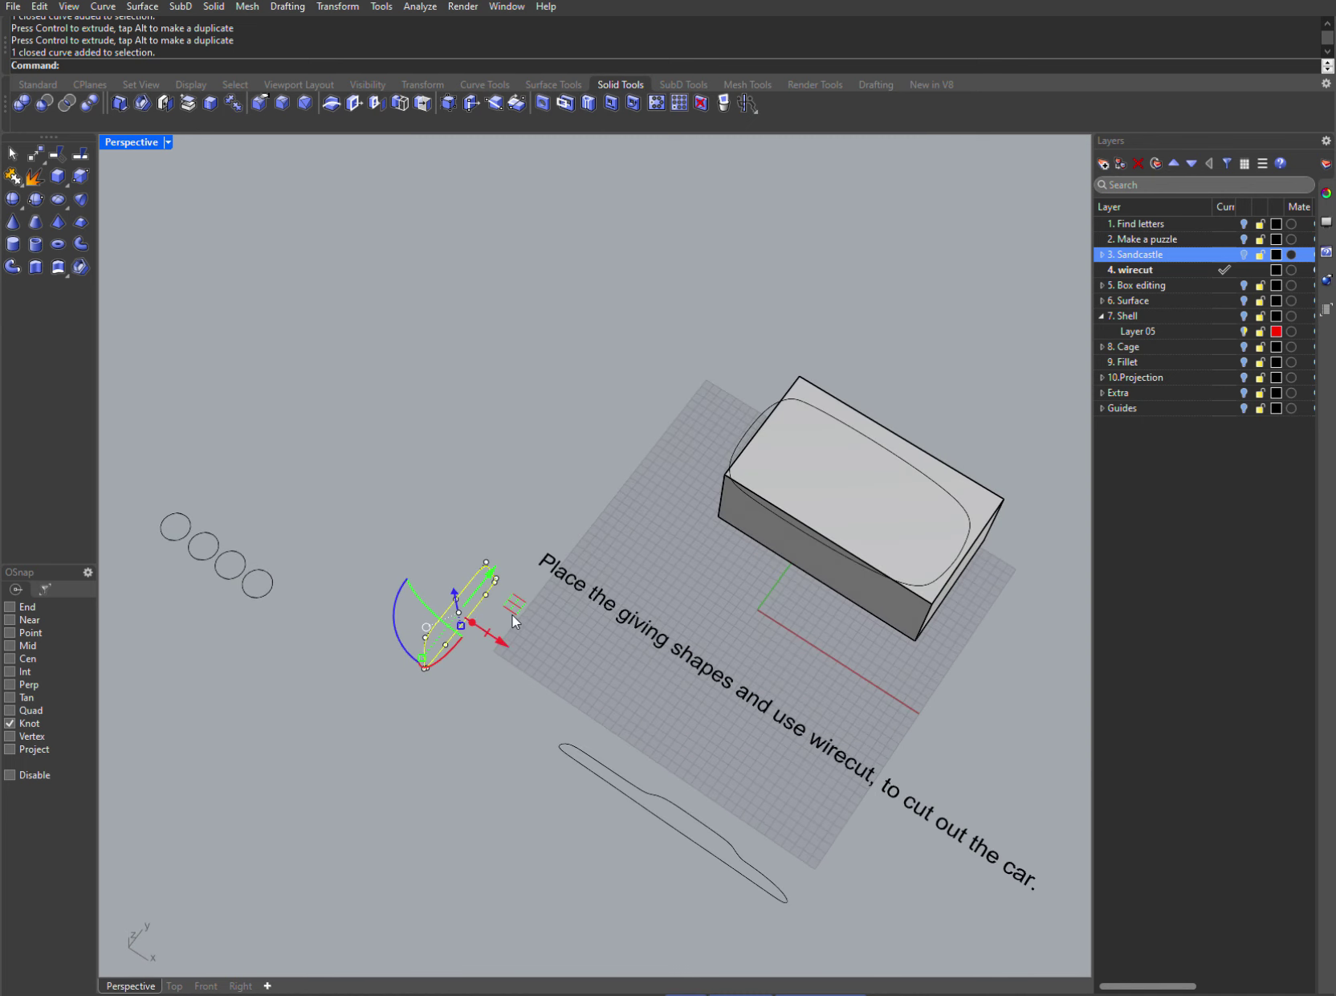
drag(492, 576, 689, 367)
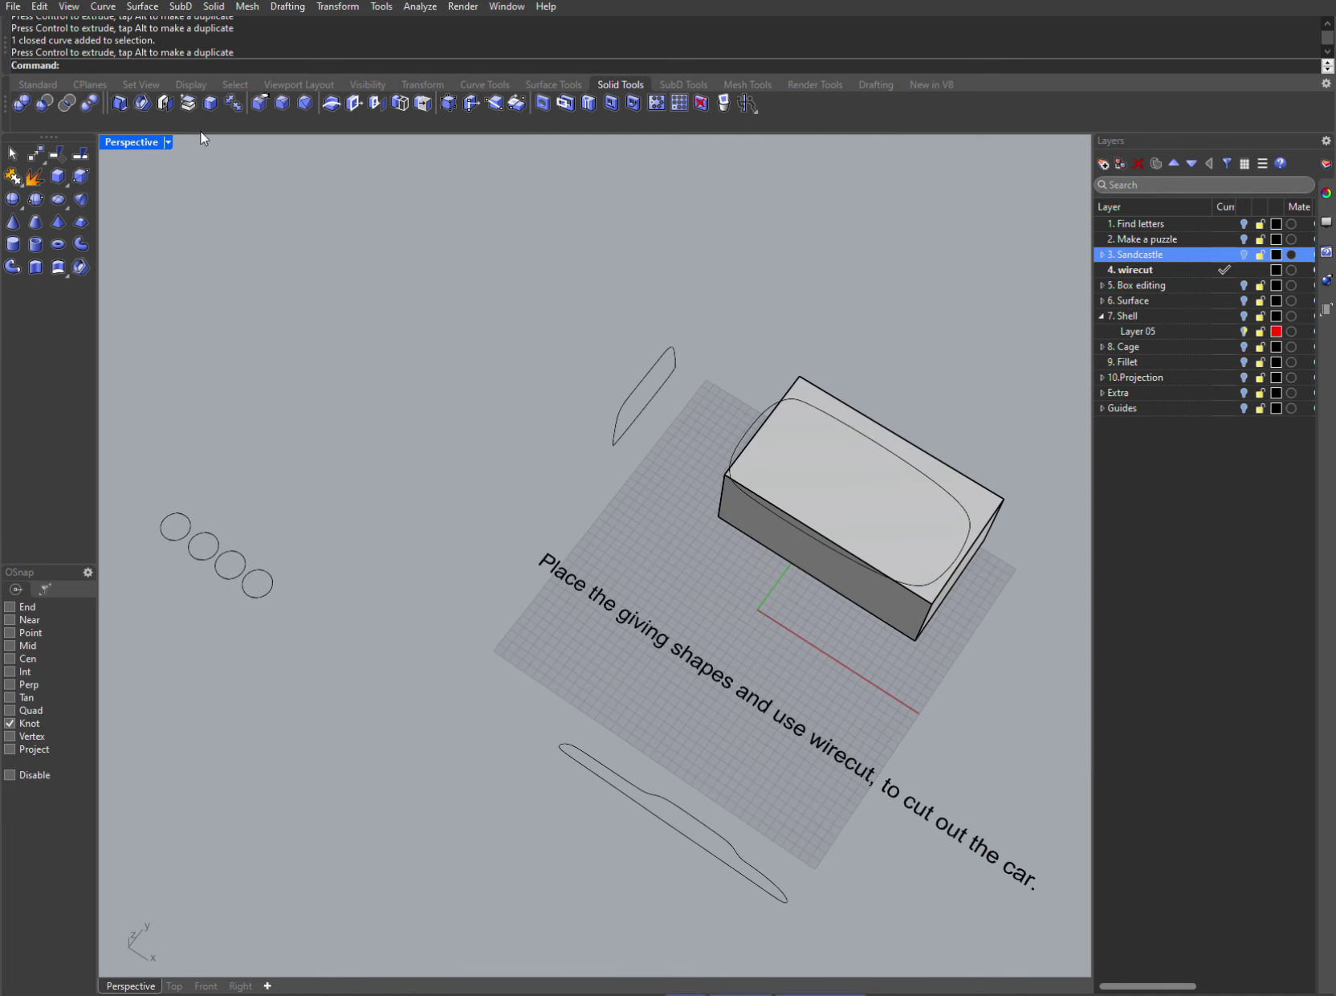
- Show all four viewports and centre the rounded plan outline within the box in the Top view
double_click(150, 138)
scroll(408, 435, down, 12)
right_drag(422, 470, 412, 373)
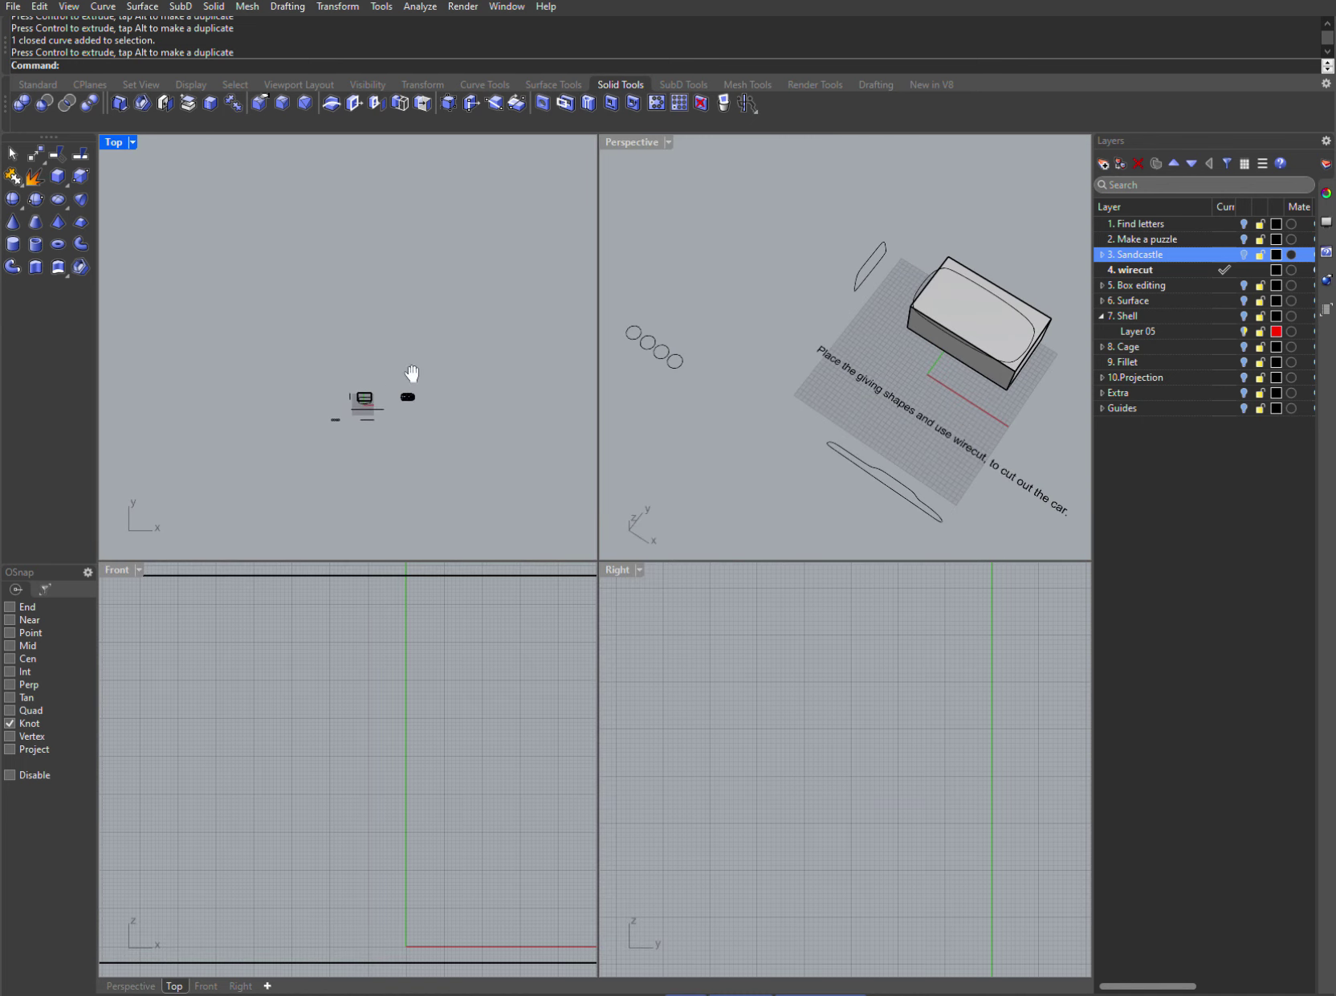
scroll(356, 400, up, 8)
click(382, 264)
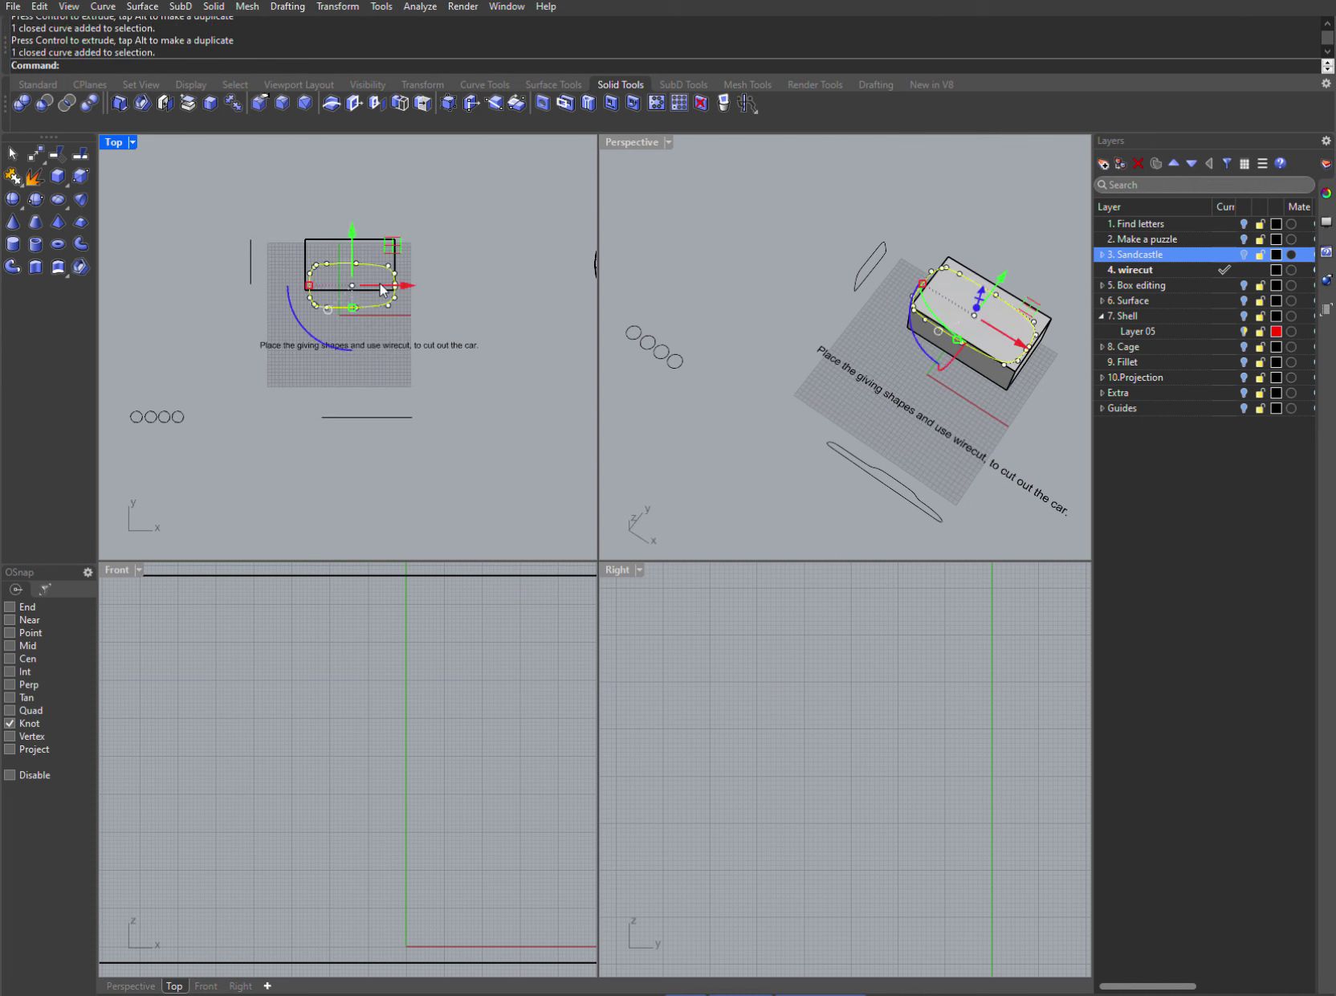
drag(392, 241, 390, 210)
- Move the side-profile curve closer to the box's long front side in the Top view
click(371, 417)
drag(380, 394, 380, 286)
scroll(344, 255, up, 4)
scroll(345, 263, up, 4)
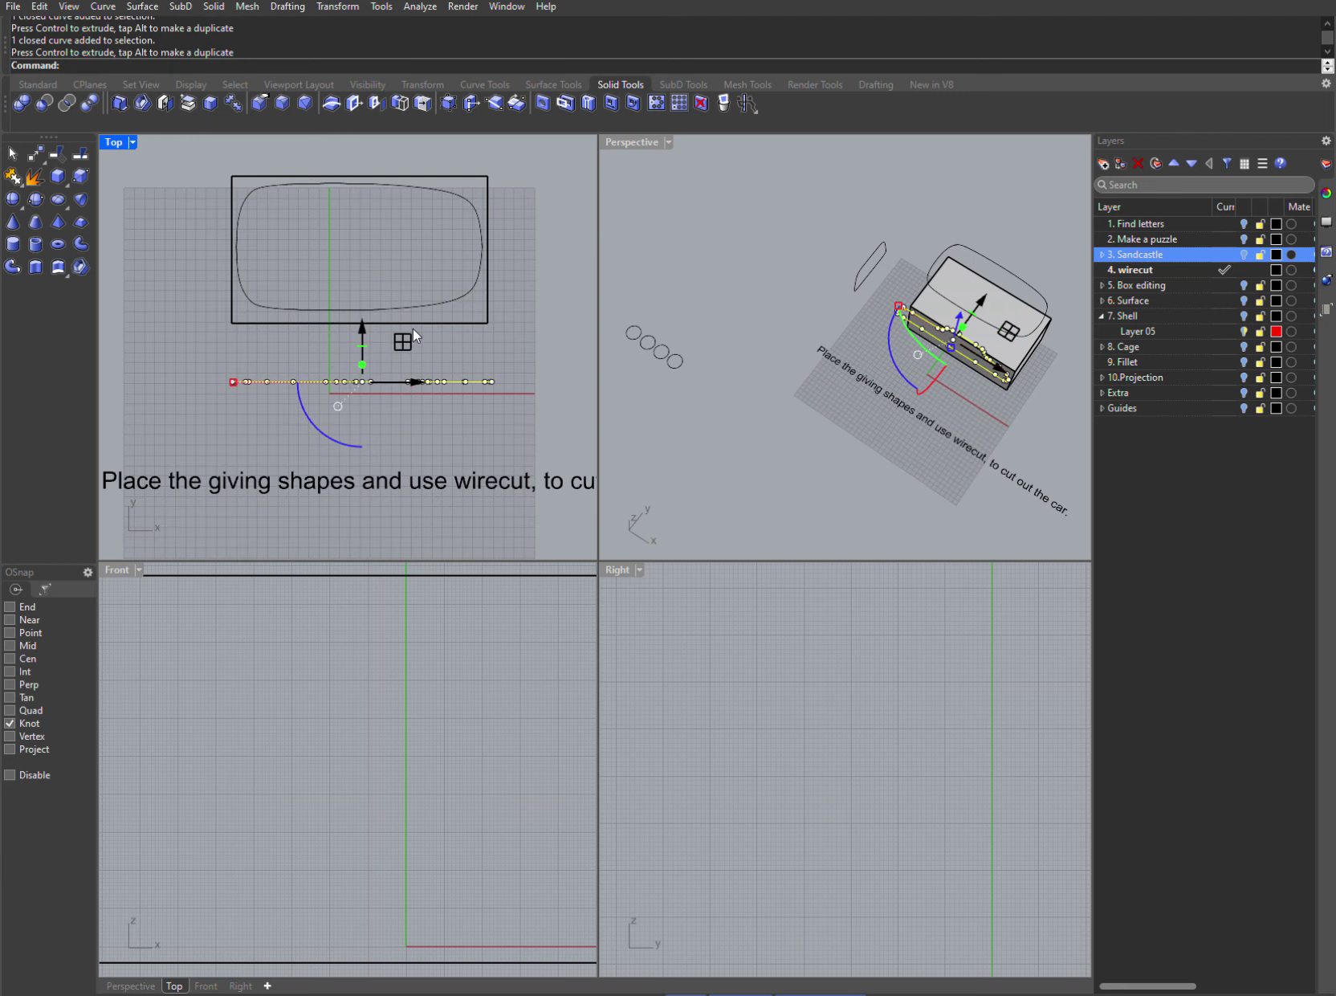
- Move the trapezoid end profile closer to the box's short end in the Top view
click(195, 331)
right_drag(198, 332, 341, 415)
click(220, 330)
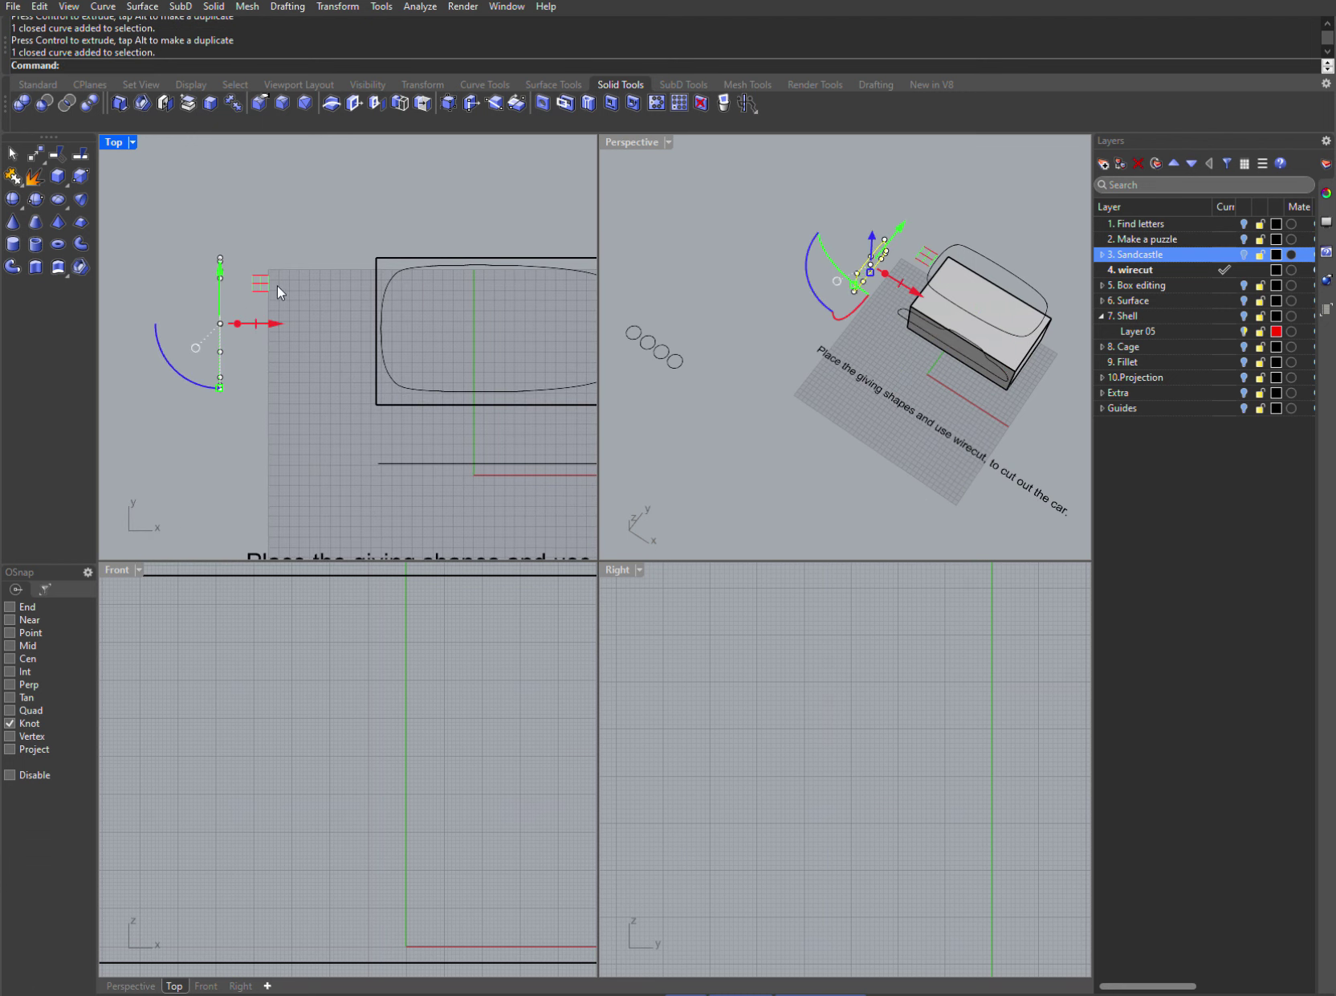
drag(261, 275, 376, 271)
scroll(434, 366, down, 2)
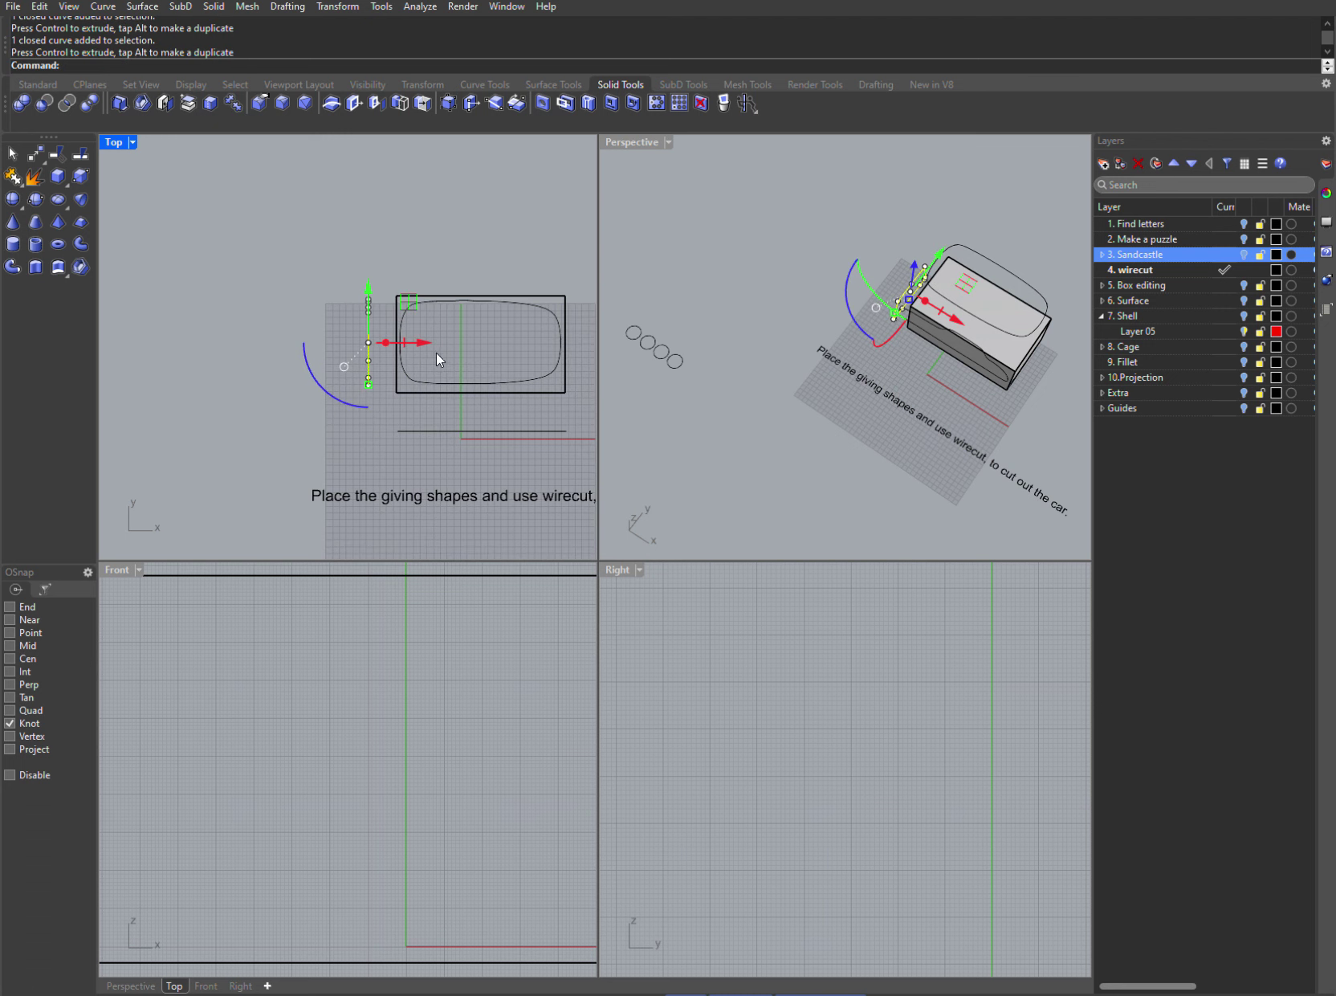
- Raise the trapezoid end profile in the Right view so it fits inside the box's end outline
scroll(813, 485, down, 3)
scroll(827, 660, down, 3)
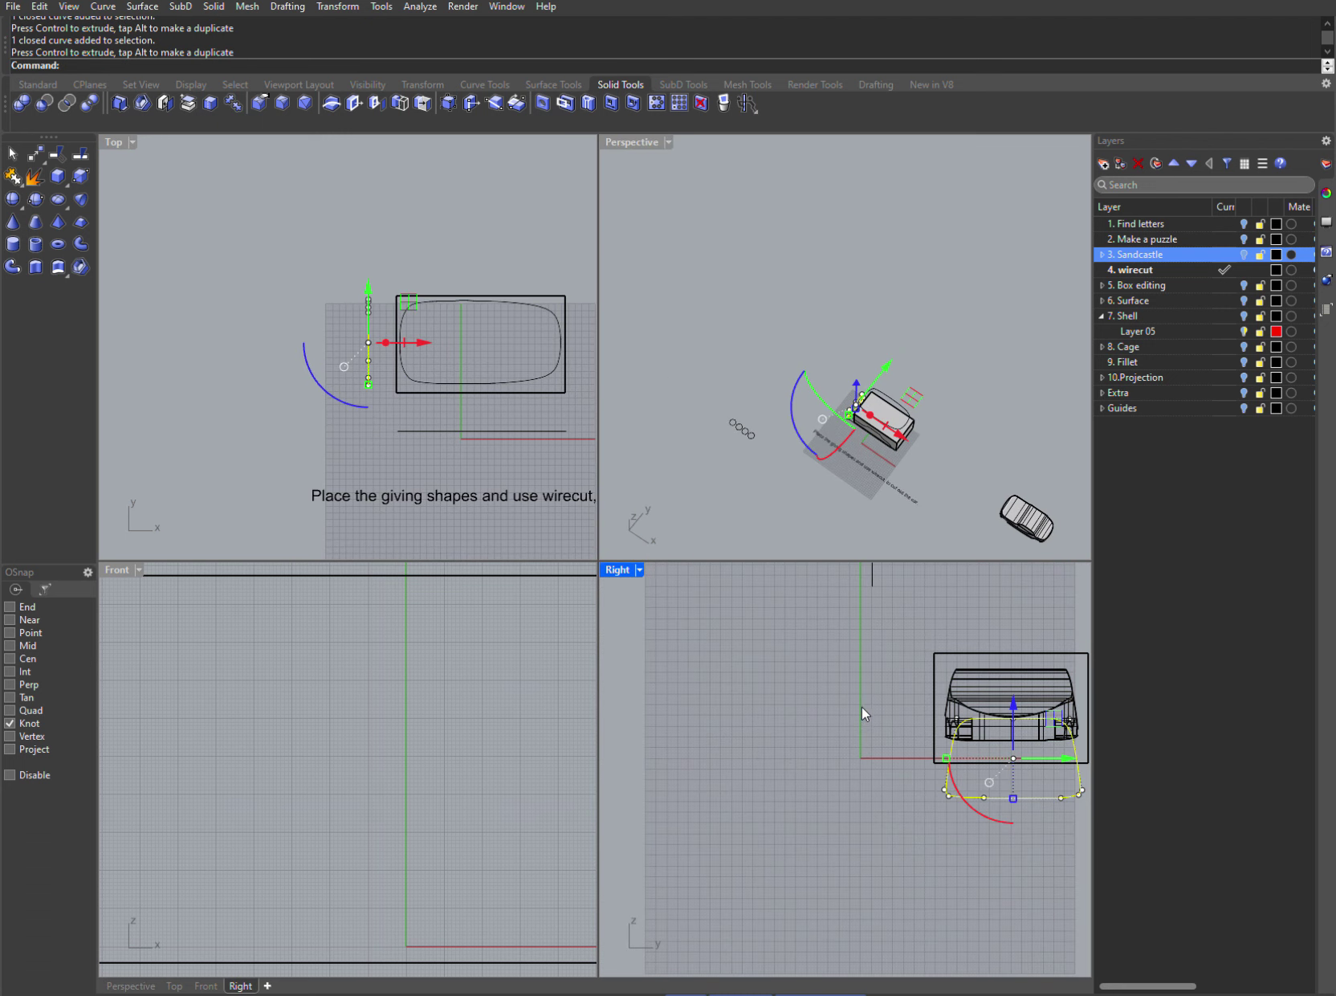
right_drag(863, 707, 731, 742)
drag(845, 689, 847, 637)
click(948, 522)
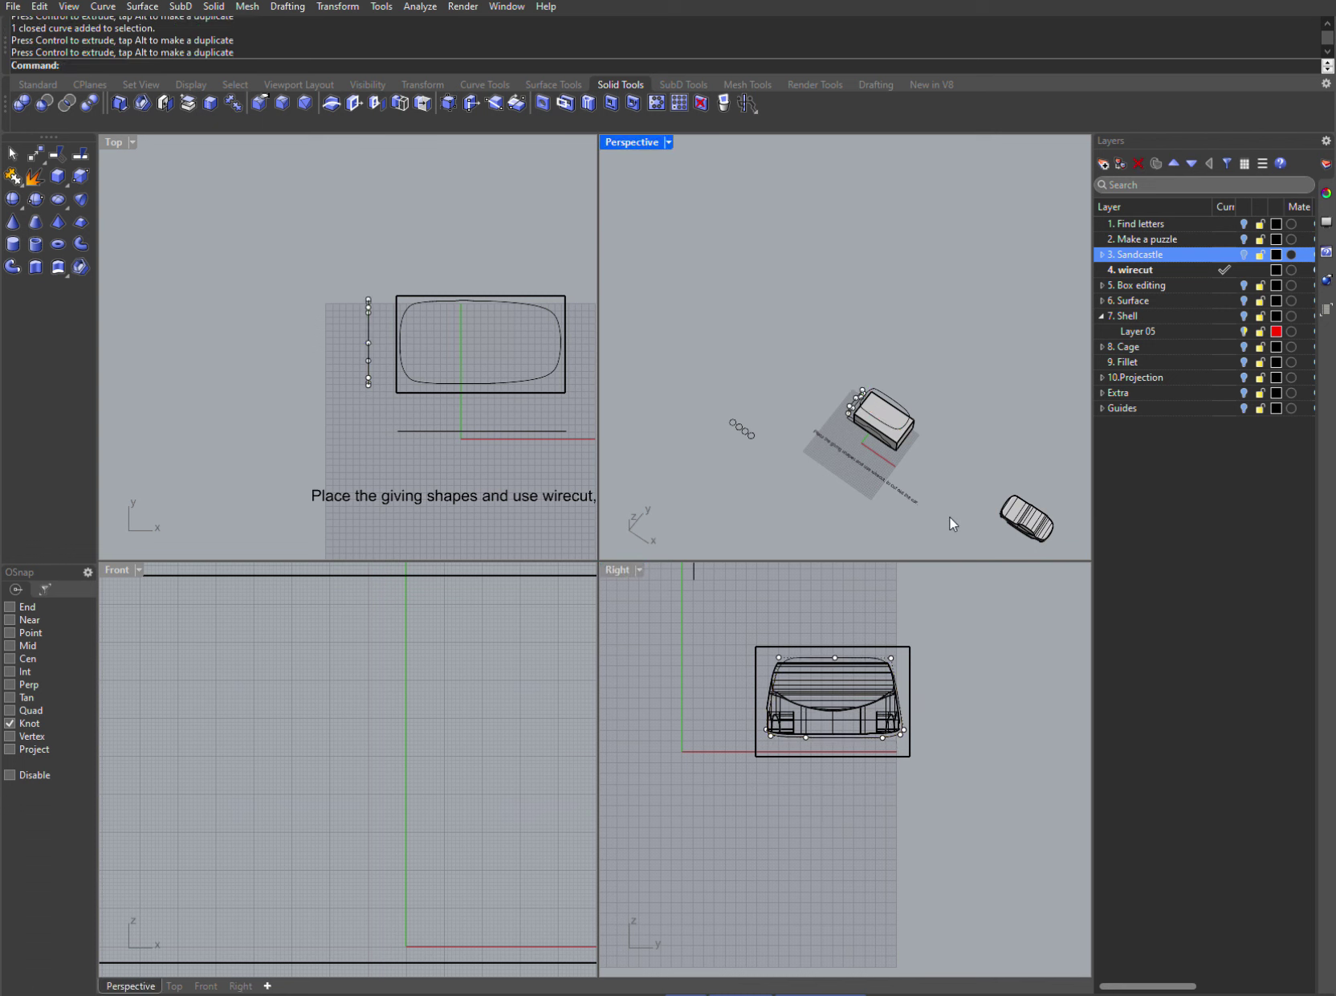
- Move the finished car model further away from the box
right_drag(948, 522, 888, 480)
click(1022, 505)
drag(930, 433, 976, 358)
click(809, 455)
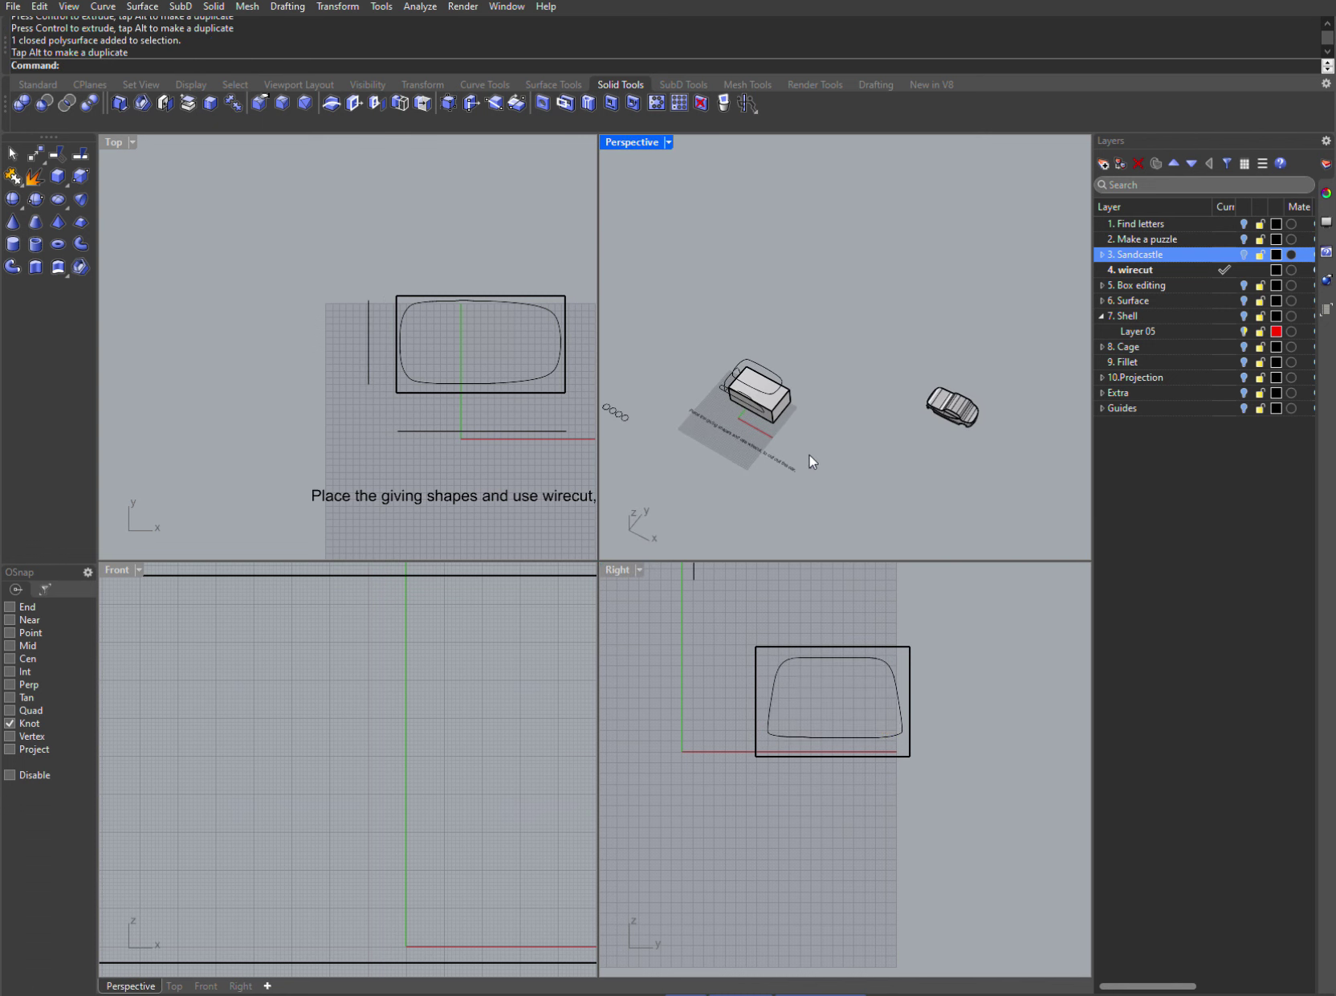
- Lower the side-profile curve so it lies within the height of the box
scroll(728, 384, up, 7)
right_drag(726, 414, 751, 287)
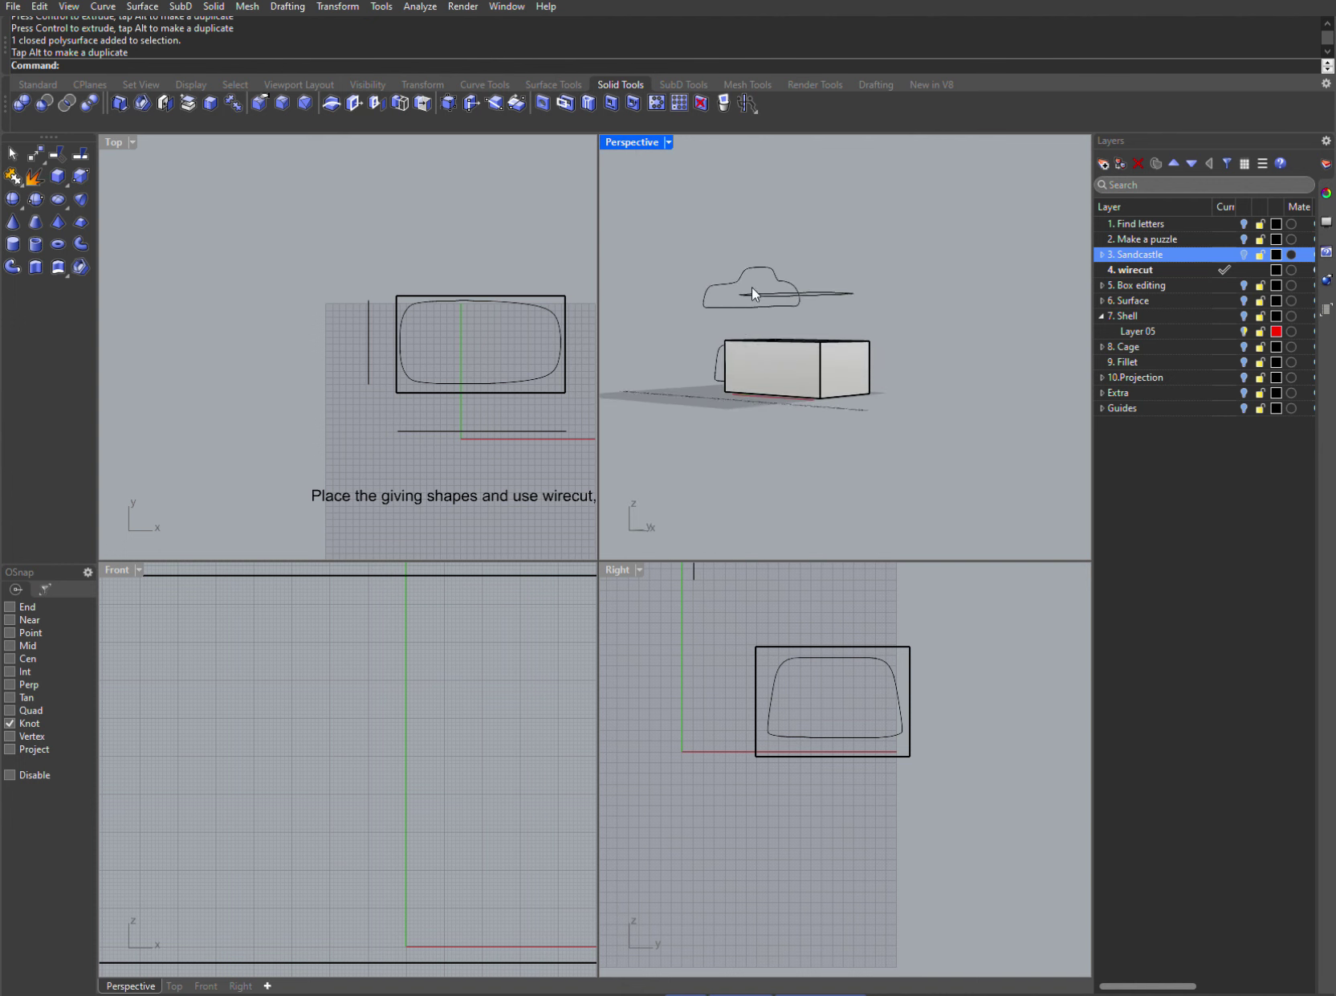
click(811, 303)
drag(746, 221, 749, 304)
key(ctrl+z)
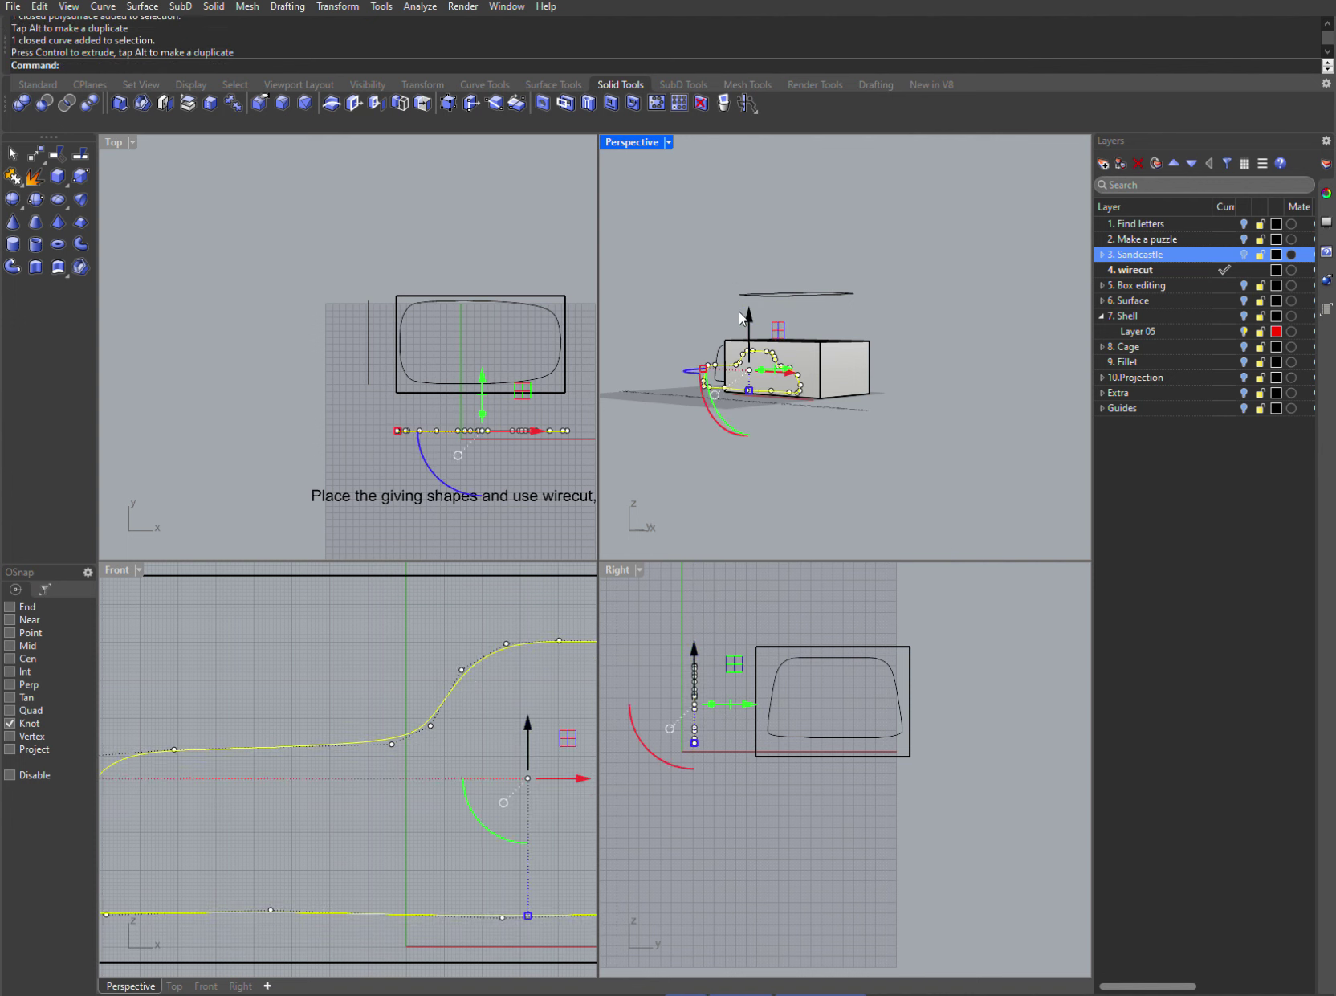
key(Escape)
- Rotate one wheel circle upright and move it in front of the box next to the side profile
right_drag(701, 419, 819, 440)
click(632, 388)
drag(635, 389, 748, 485)
click(813, 472)
click(710, 422)
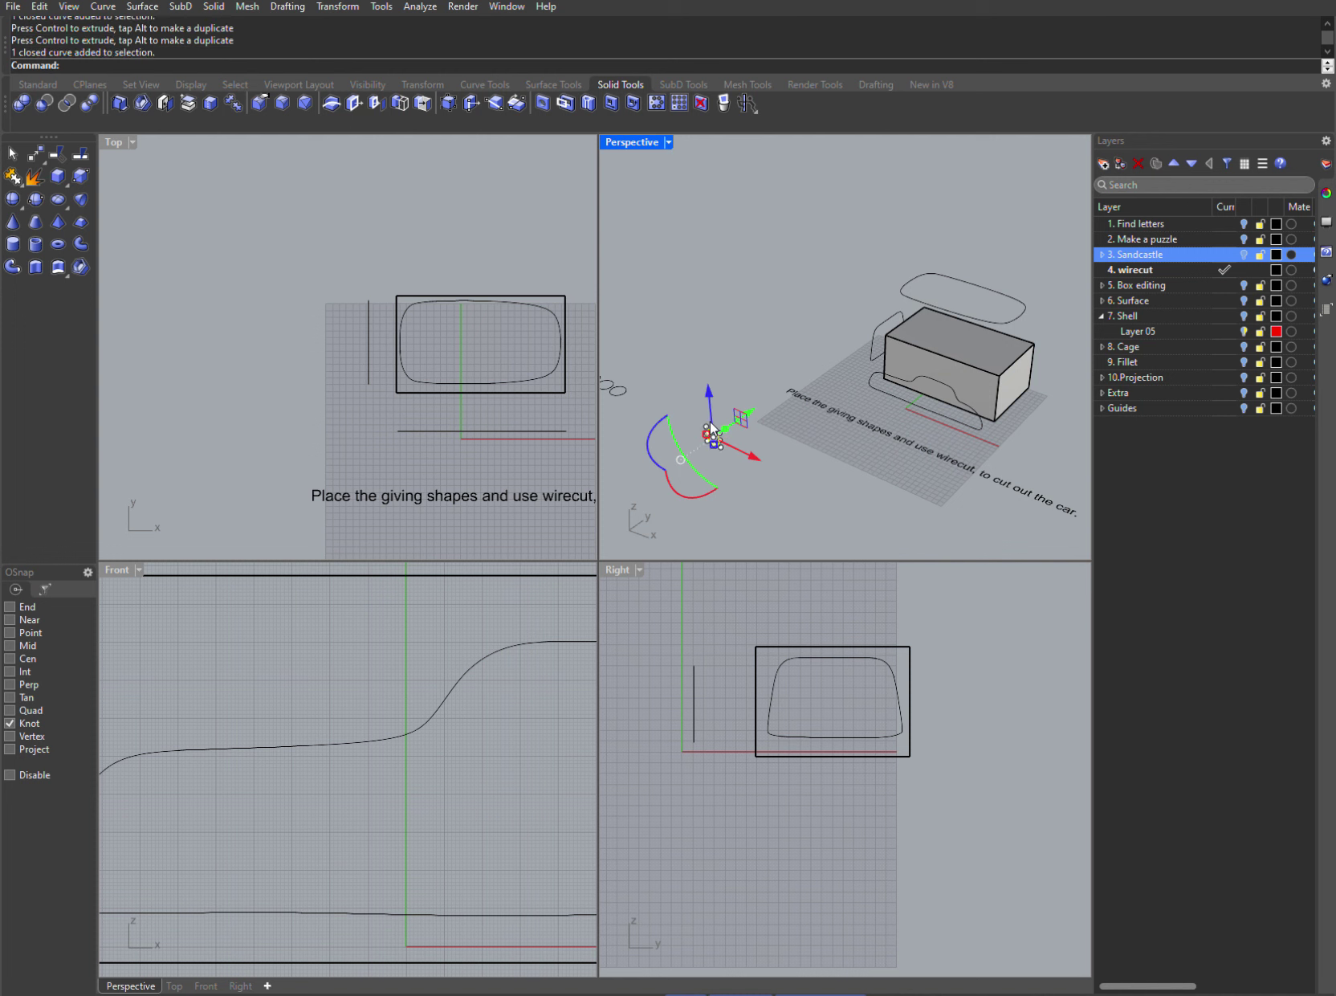
right_drag(738, 434, 748, 451)
drag(767, 449, 921, 393)
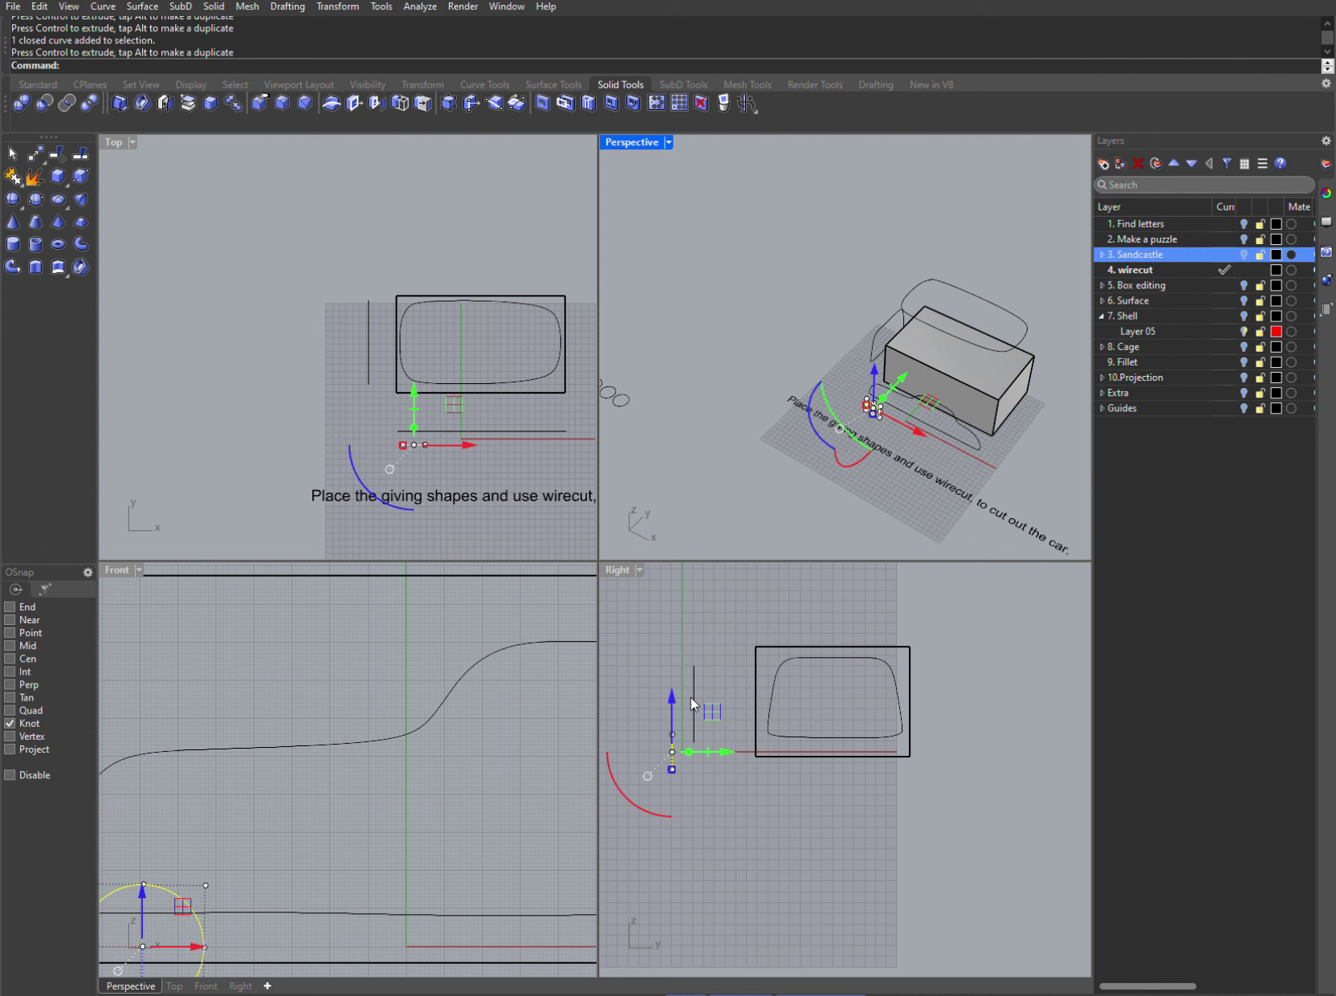
- Raise the wheel circle and shift it along the side profile to the wheel position near the profile's end
drag(680, 701, 684, 682)
scroll(394, 860, down, 6)
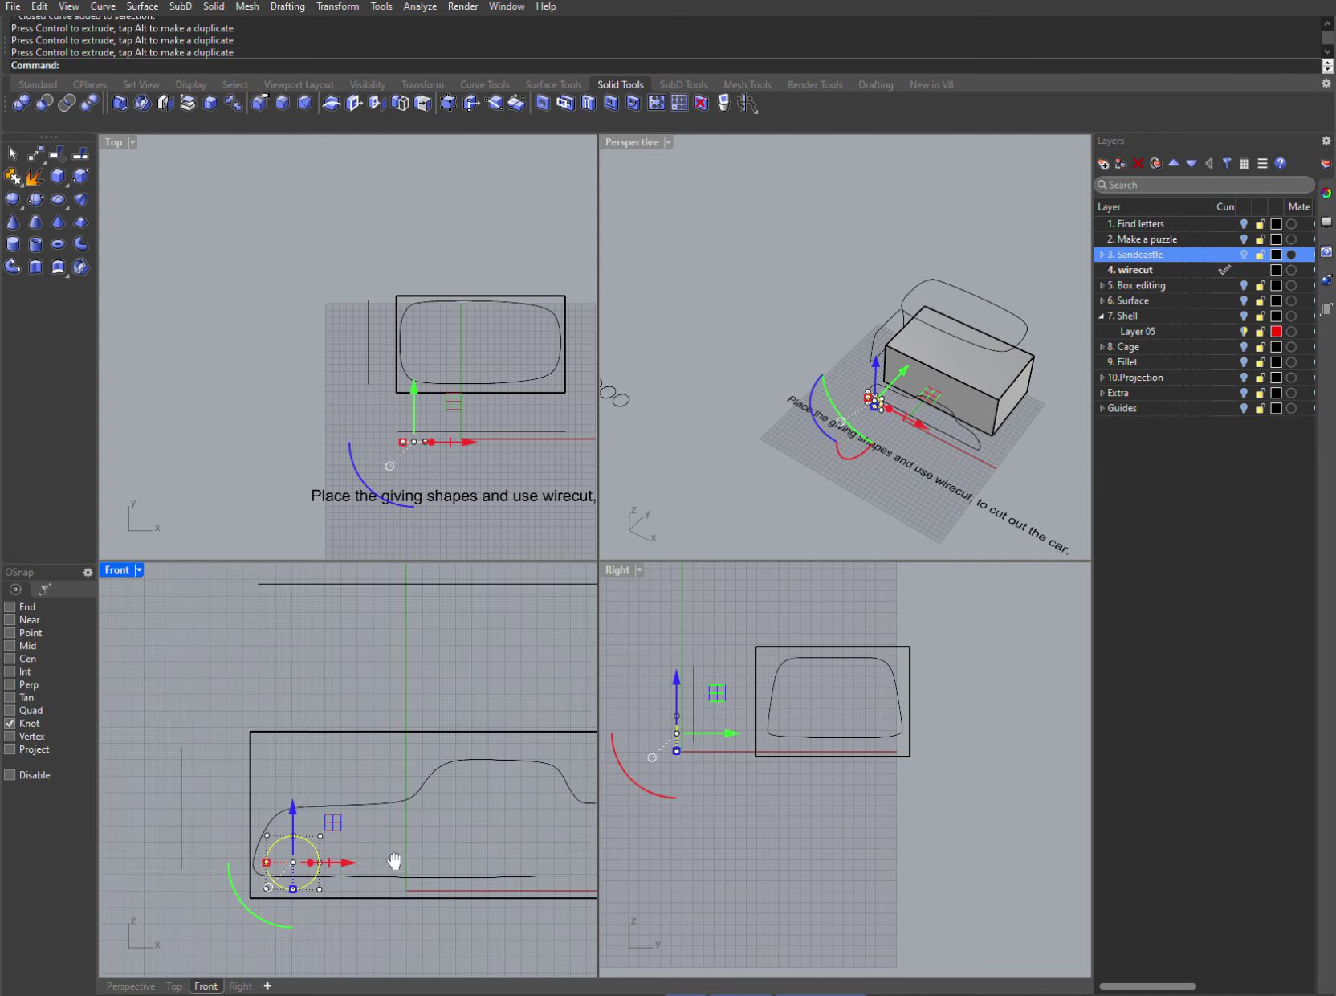
right_drag(393, 861, 411, 842)
drag(366, 840, 384, 835)
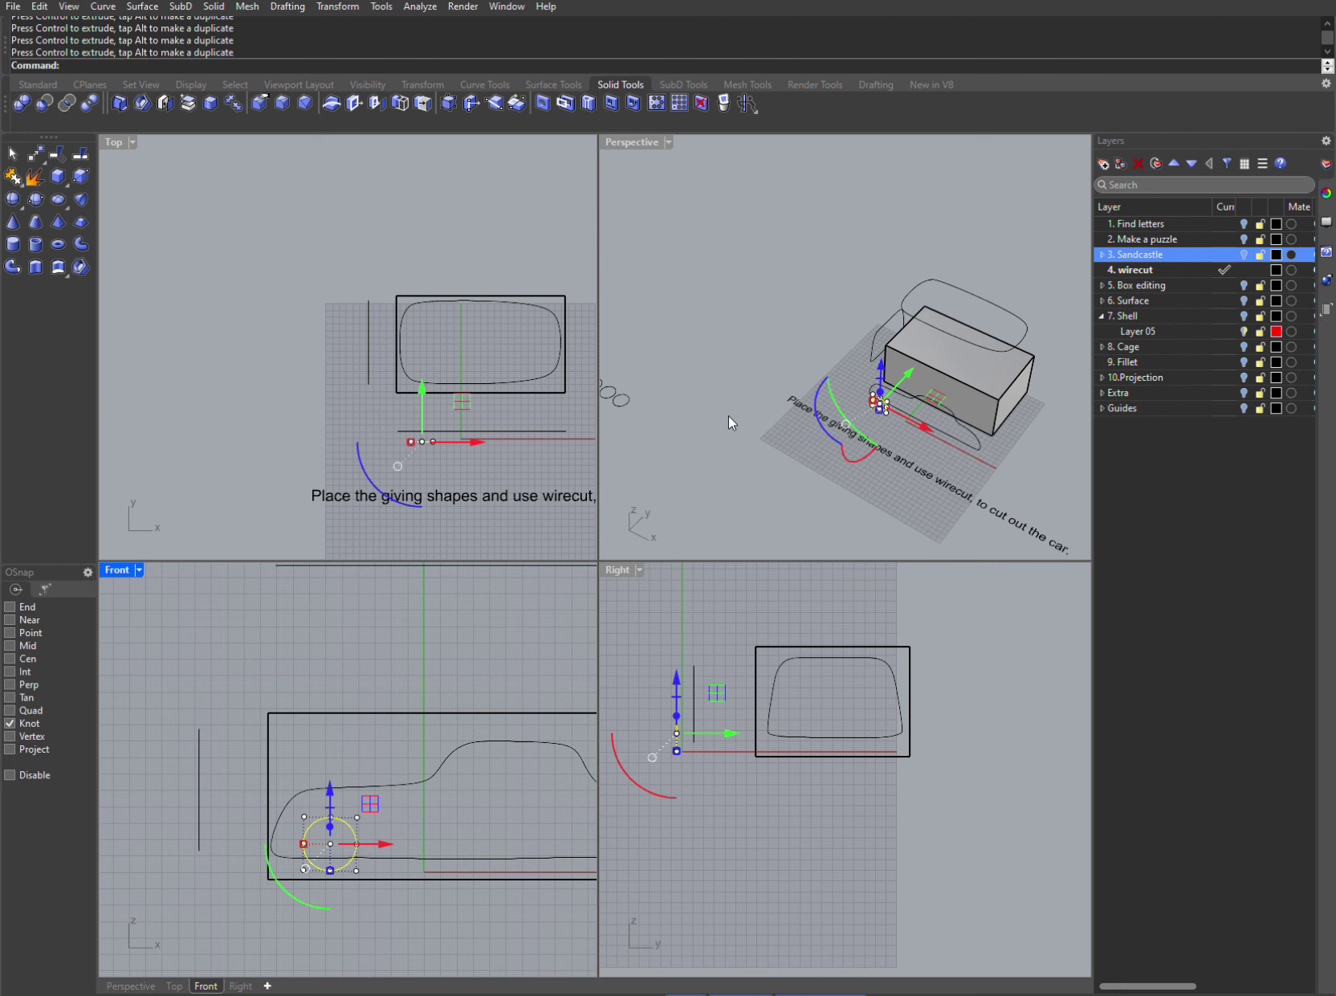
double_click(650, 142)
click(692, 730)
shift+right_drag(736, 780, 626, 712)
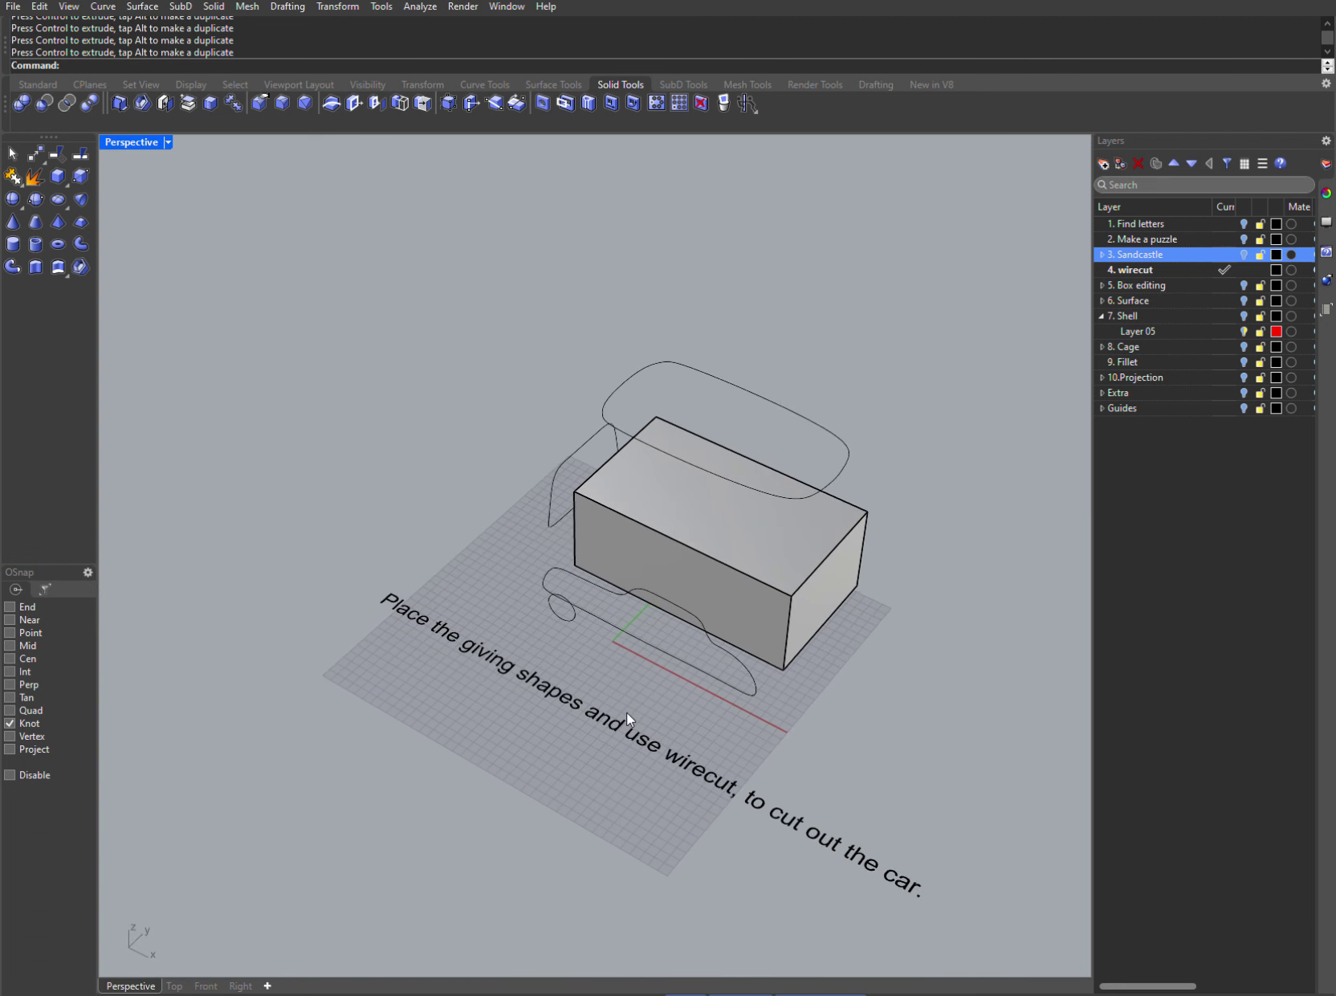
key(Return)
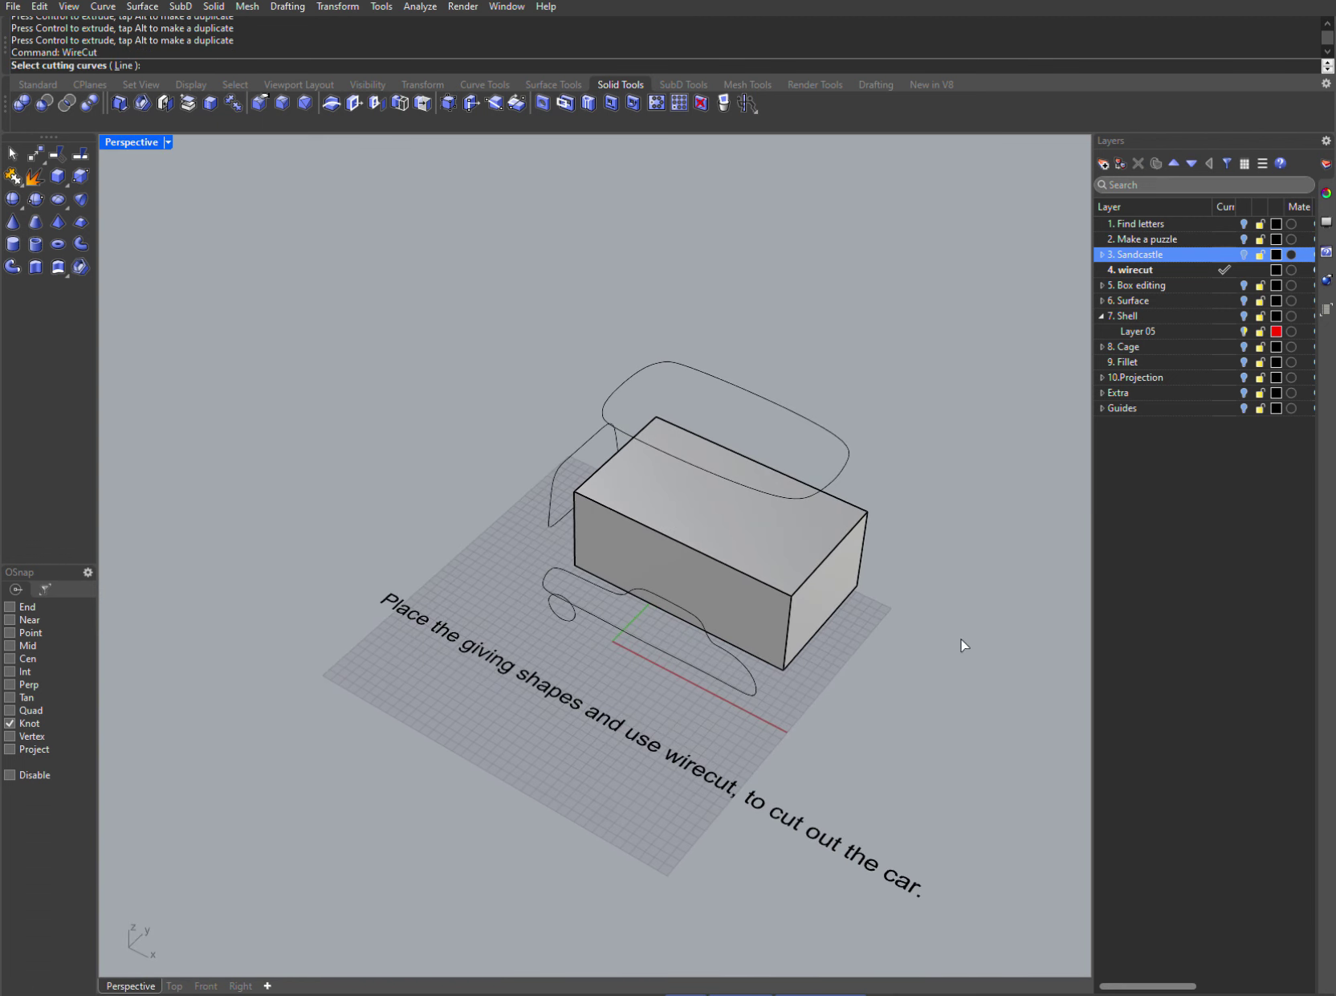
click(828, 461)
click(866, 511)
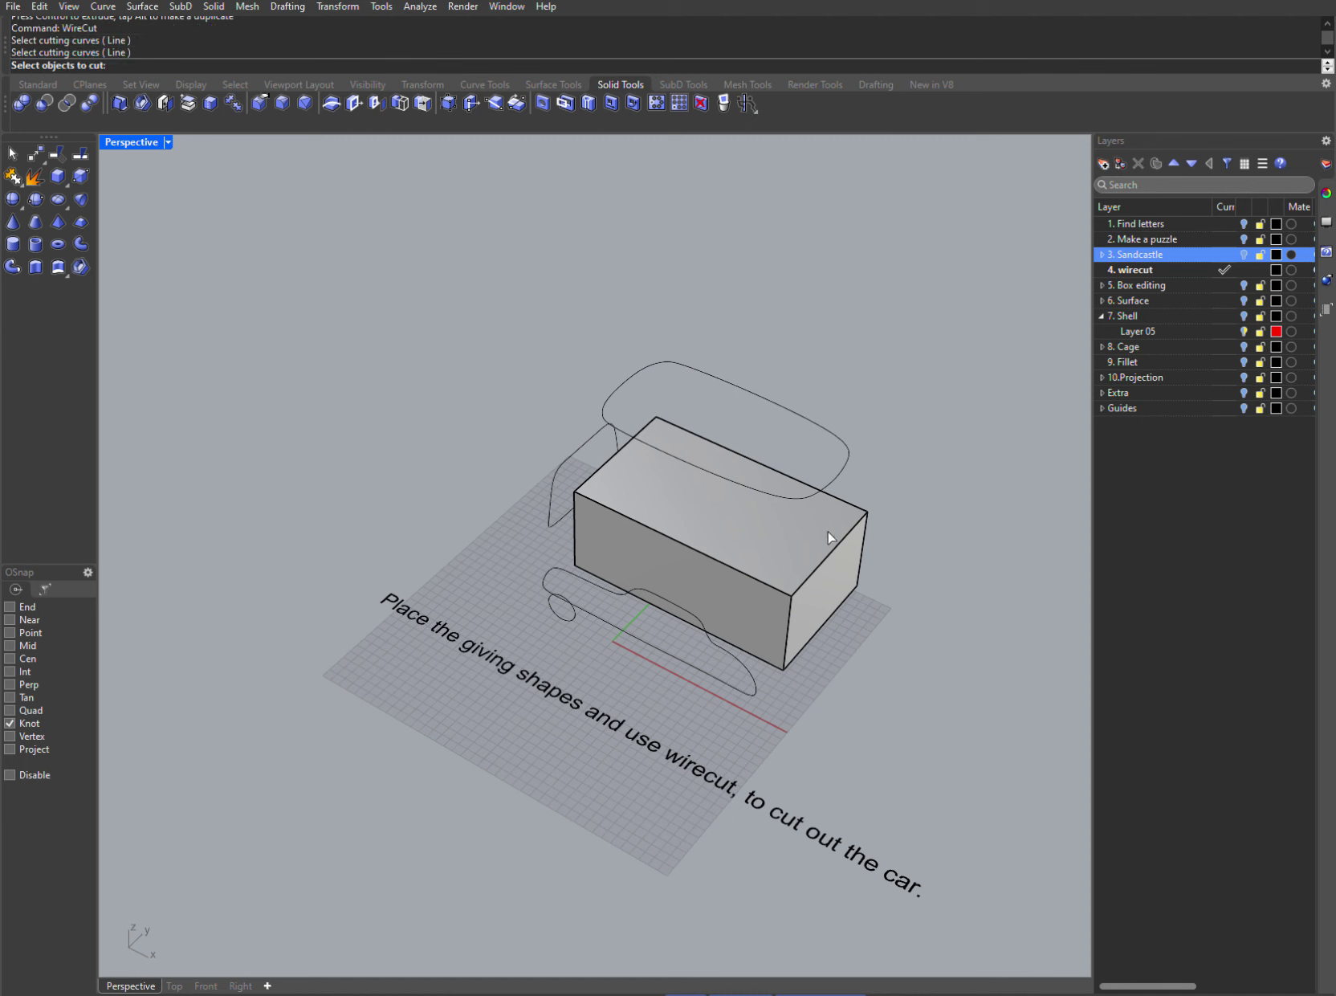
click(817, 525)
key(Escape)
- Try to cut the box with the upper outline curve using WireCut in the Z direction, then undo it
key(Return)
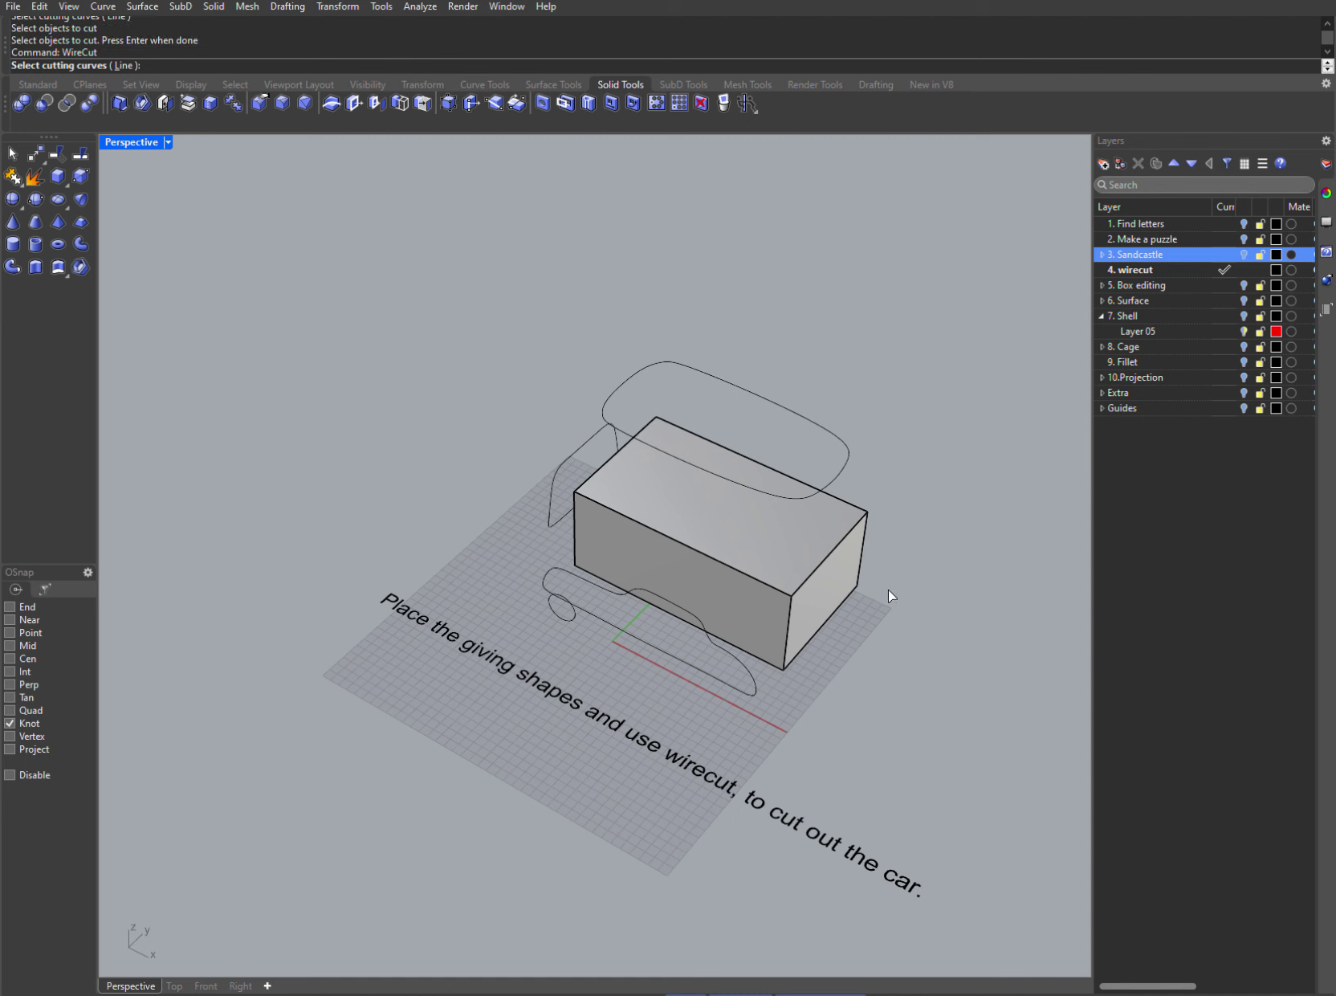
click(840, 454)
key(Return)
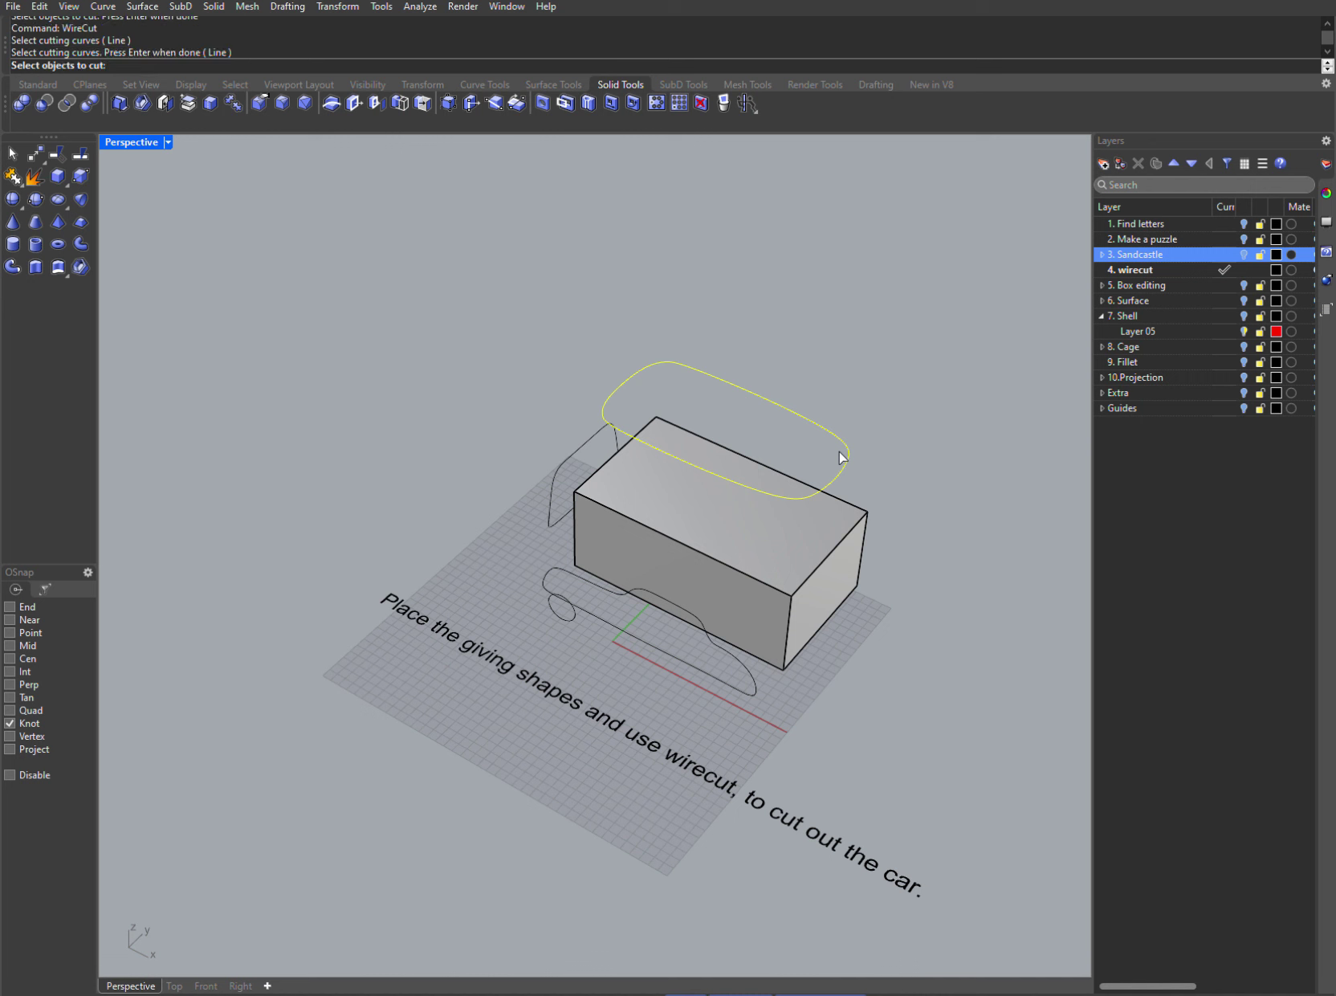
click(850, 518)
key(Return)
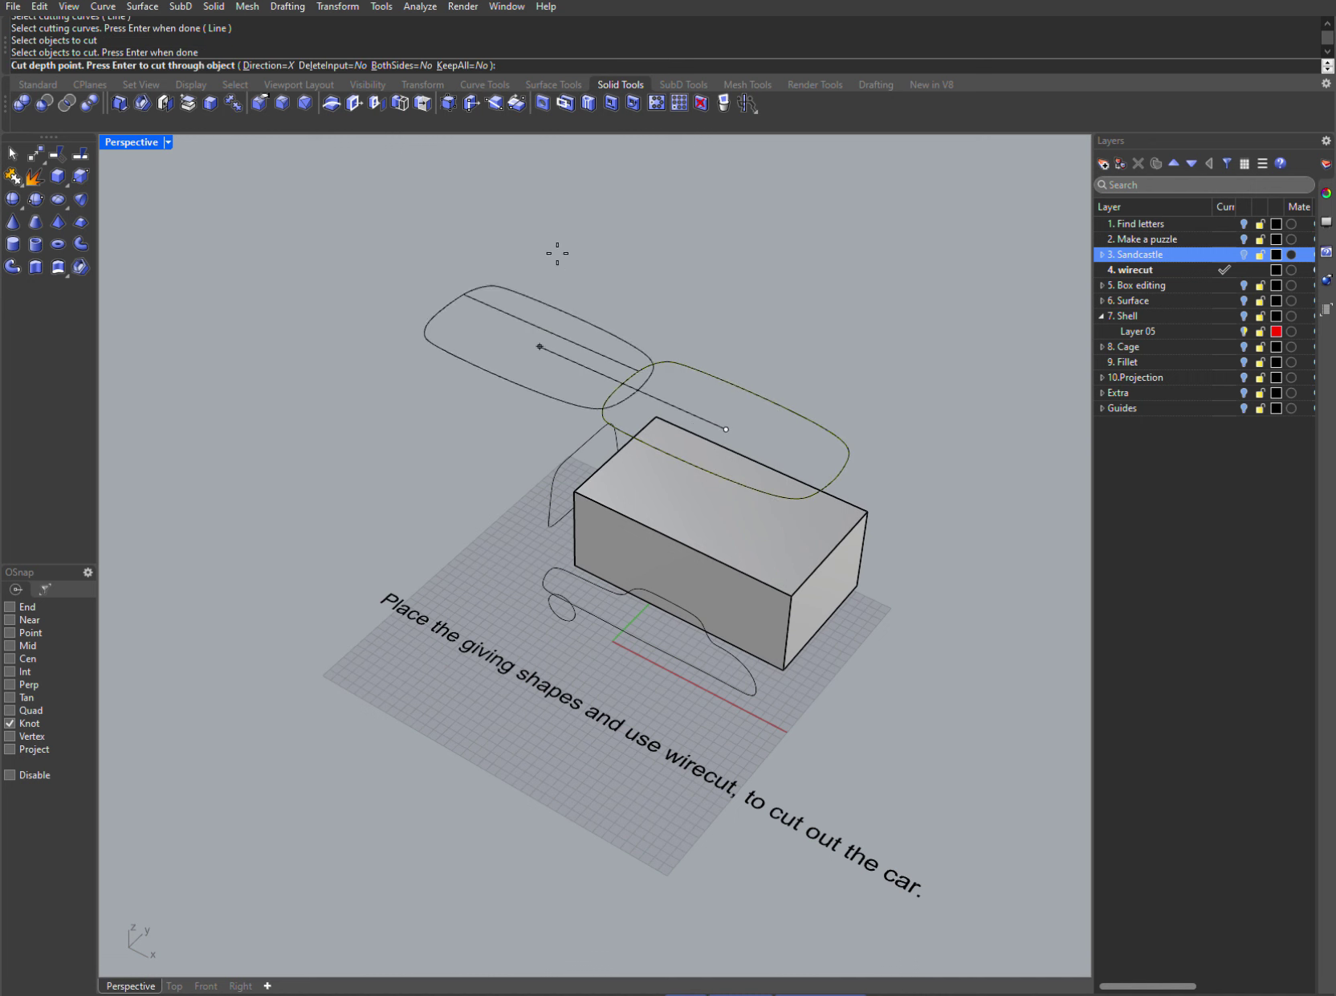
click(287, 65)
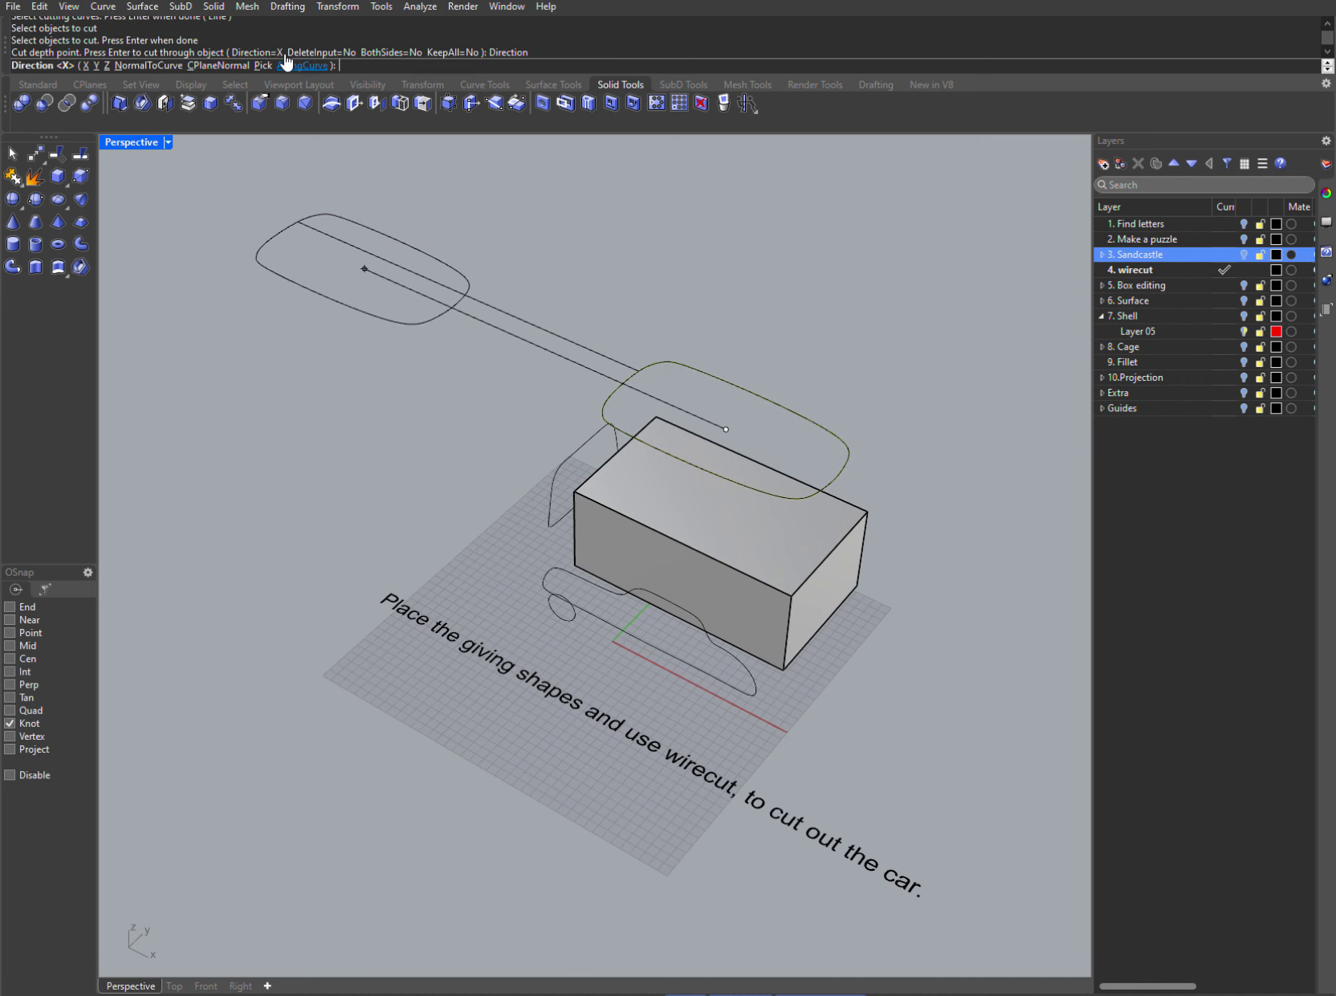
click(106, 65)
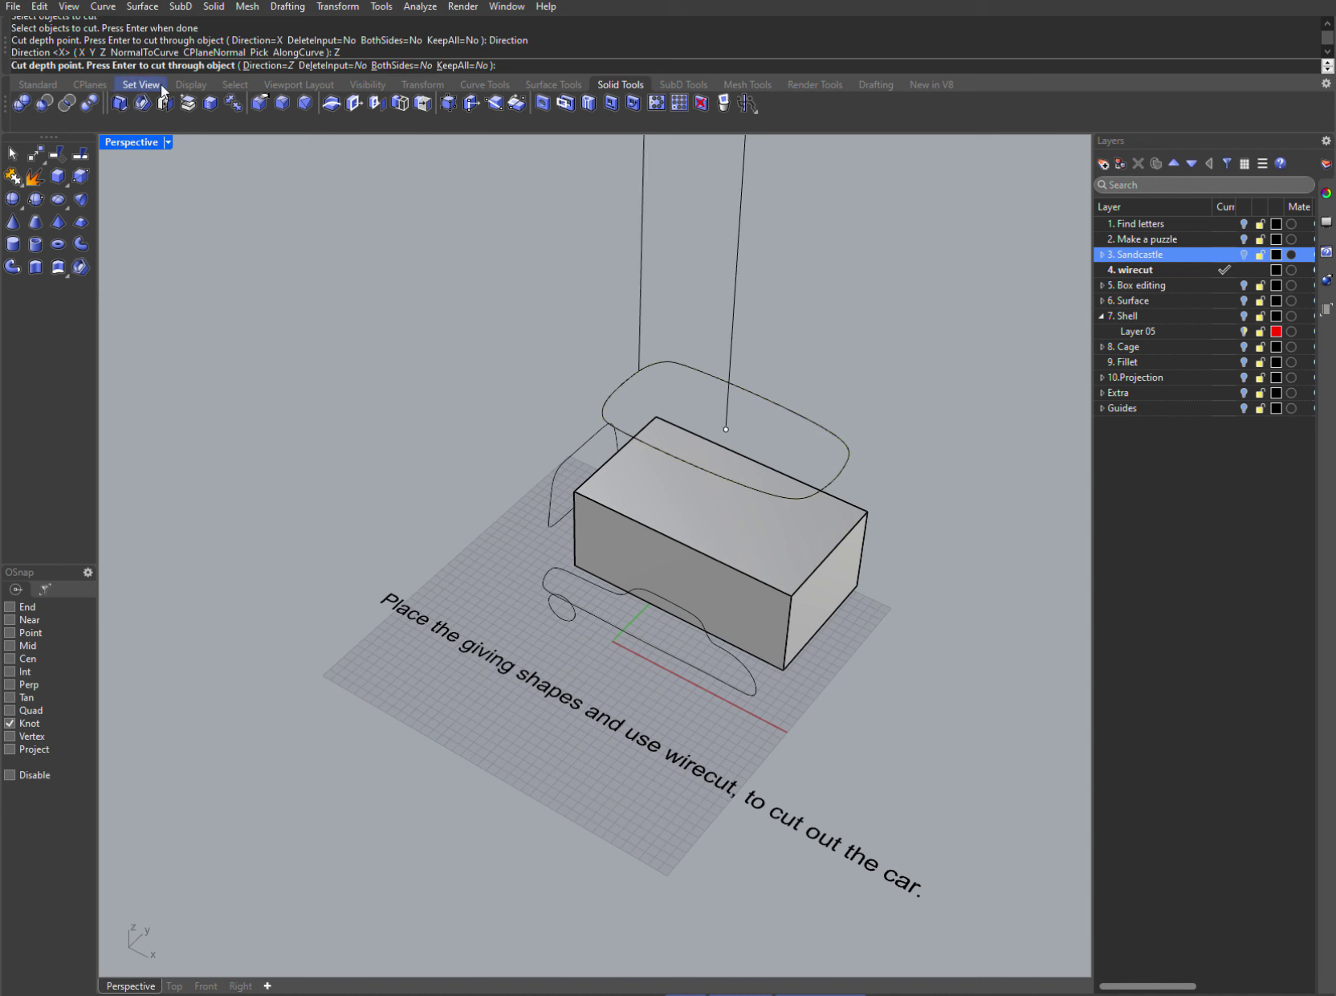
click(656, 673)
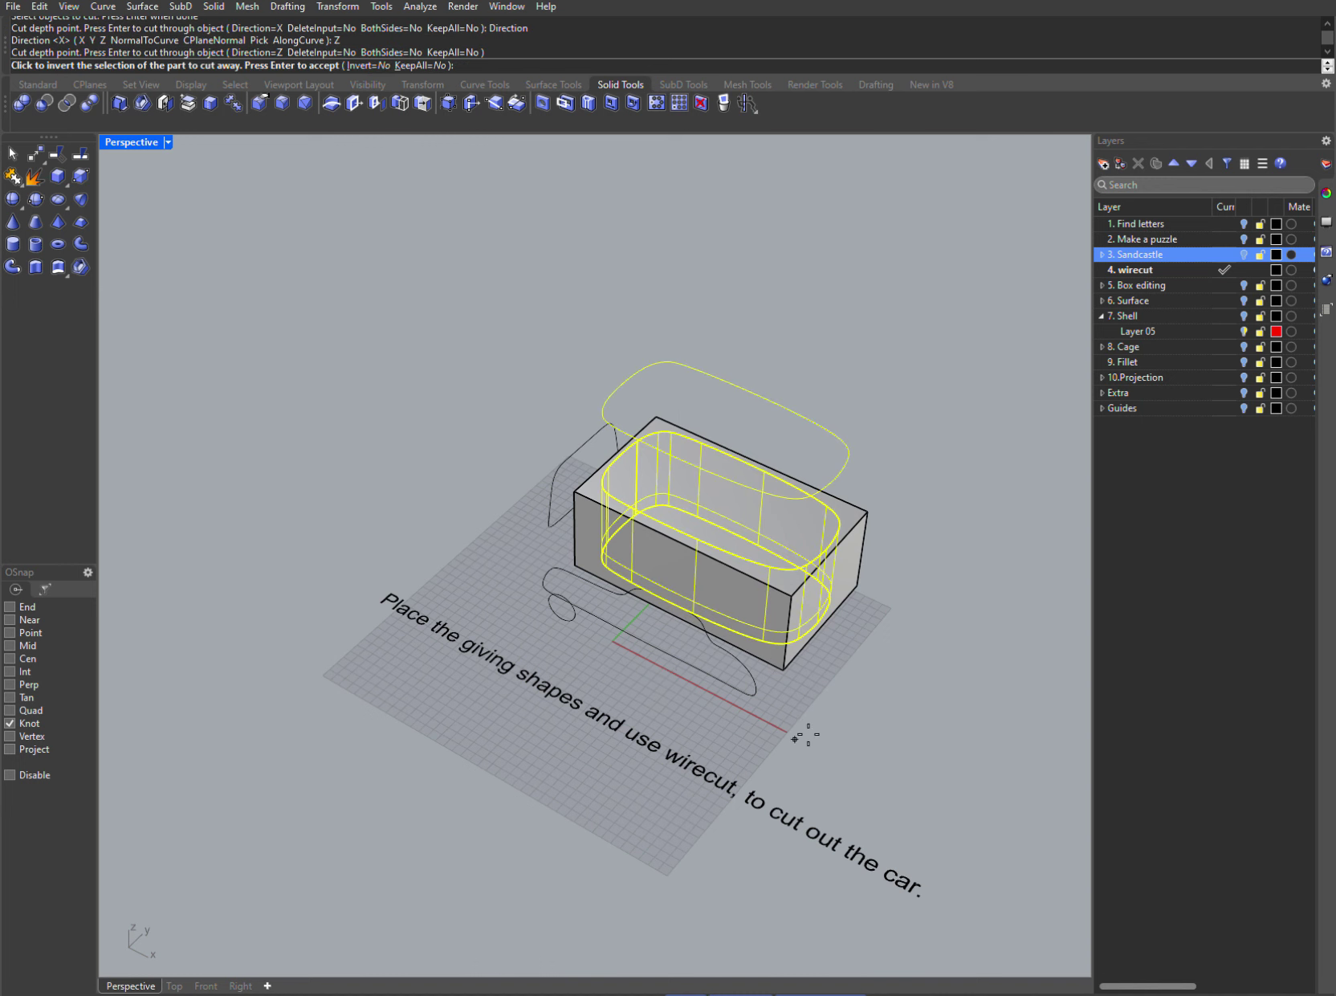
key(Return)
key(ctrl+z)
- WireCut the box in the Z direction with the upper outline curve, inverting the selection to keep the part inside the outline
key(Return)
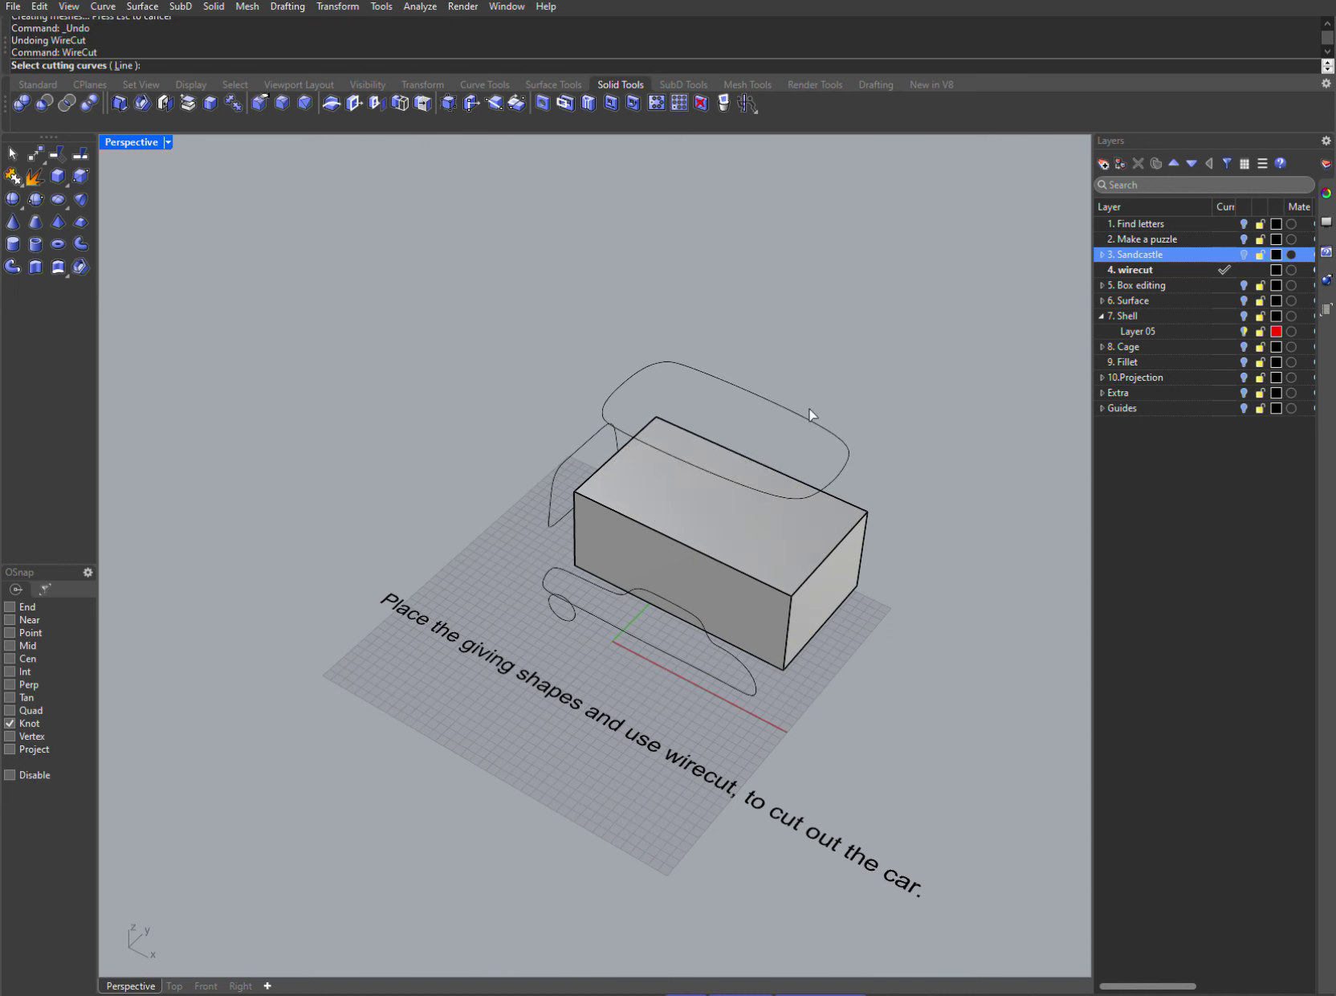
click(811, 417)
key(Return)
click(794, 511)
key(Return)
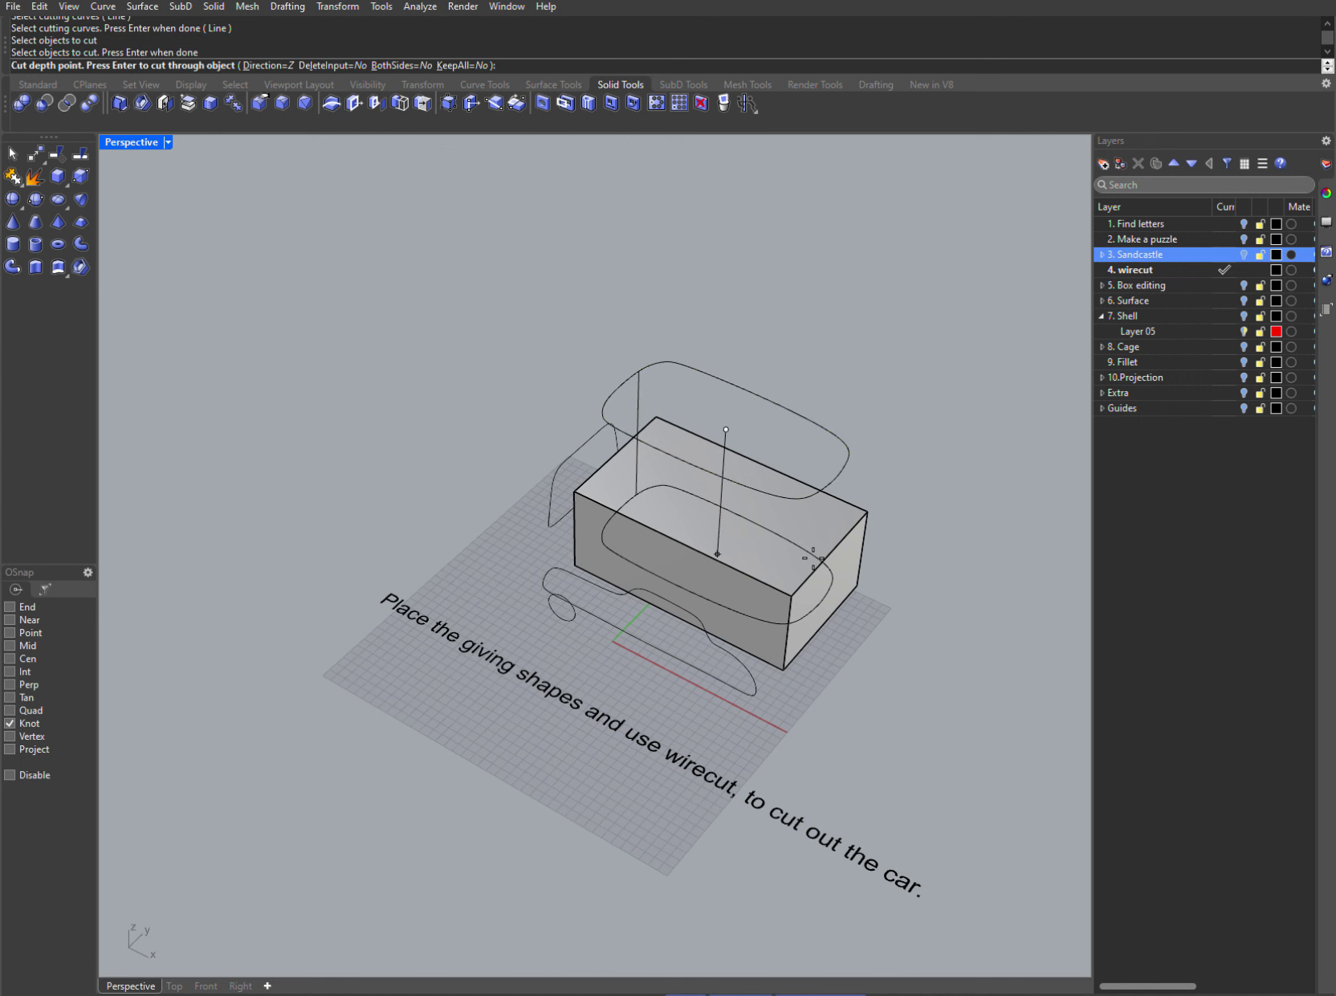
click(631, 647)
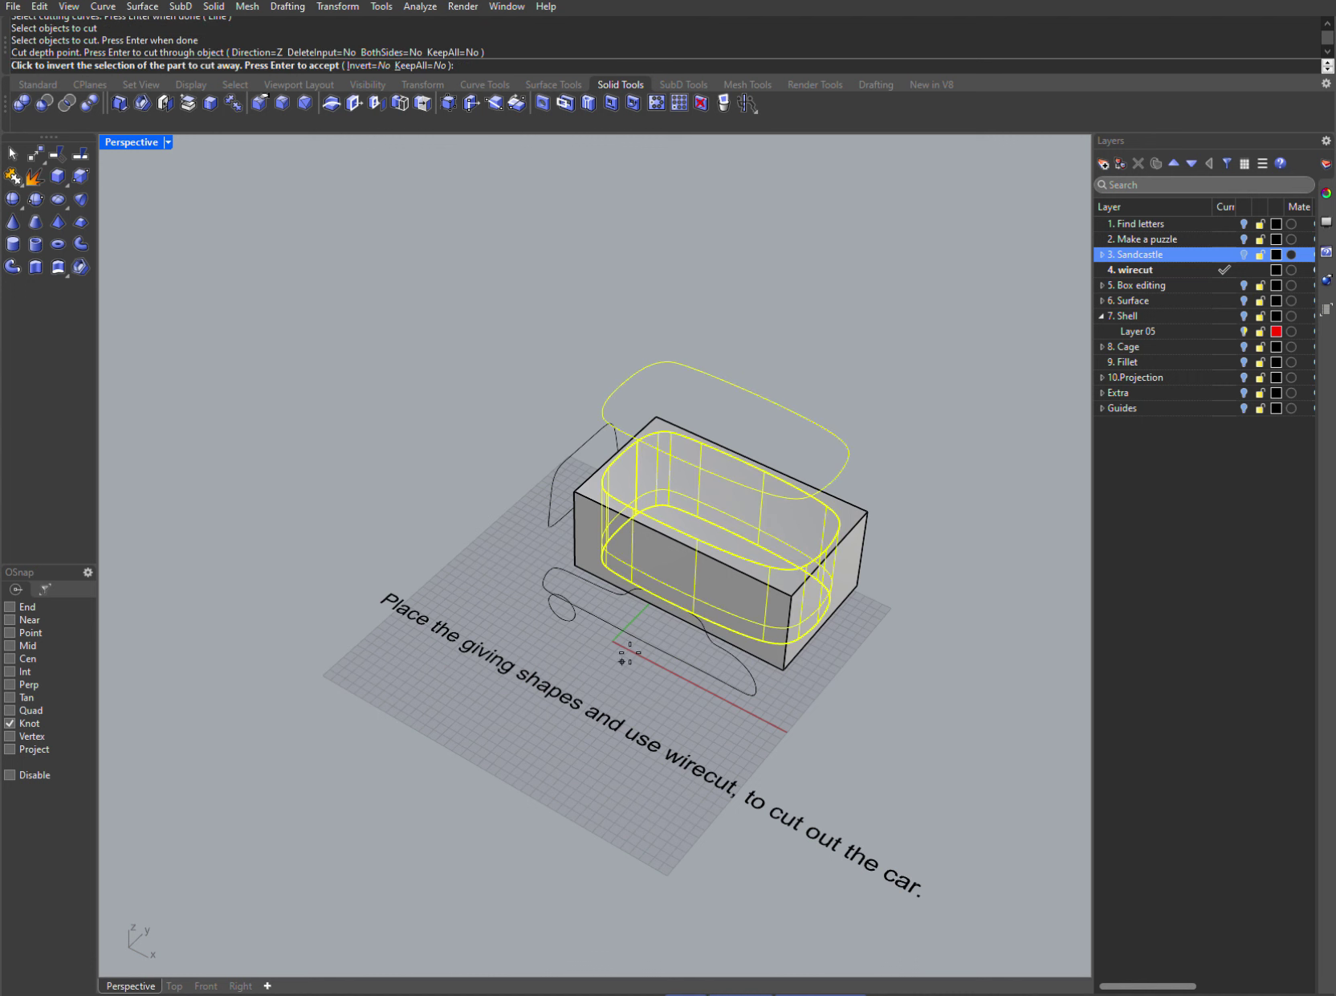
click(384, 66)
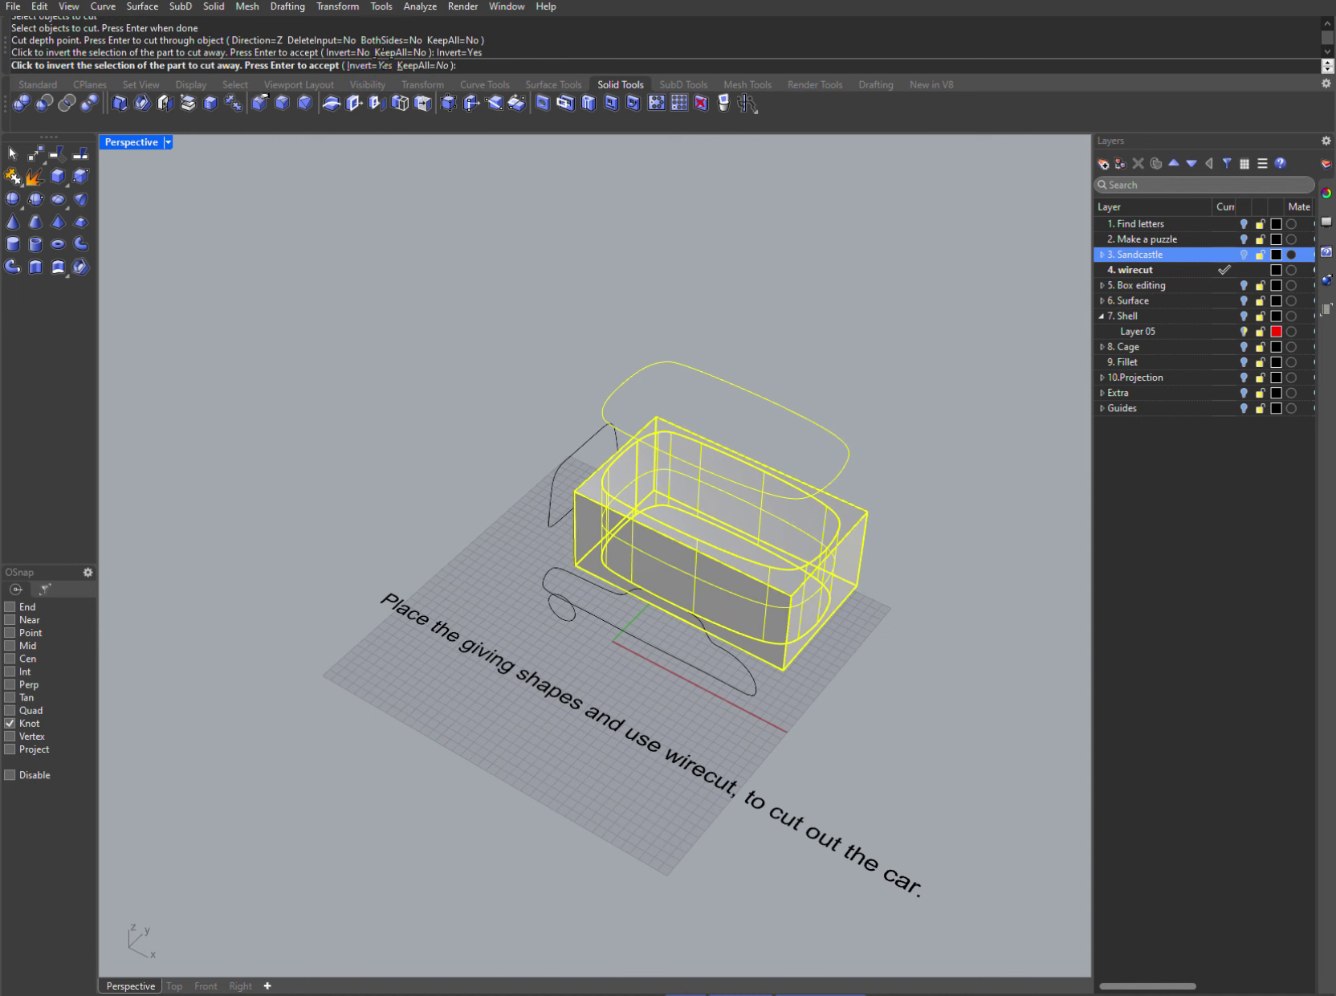
key(Return)
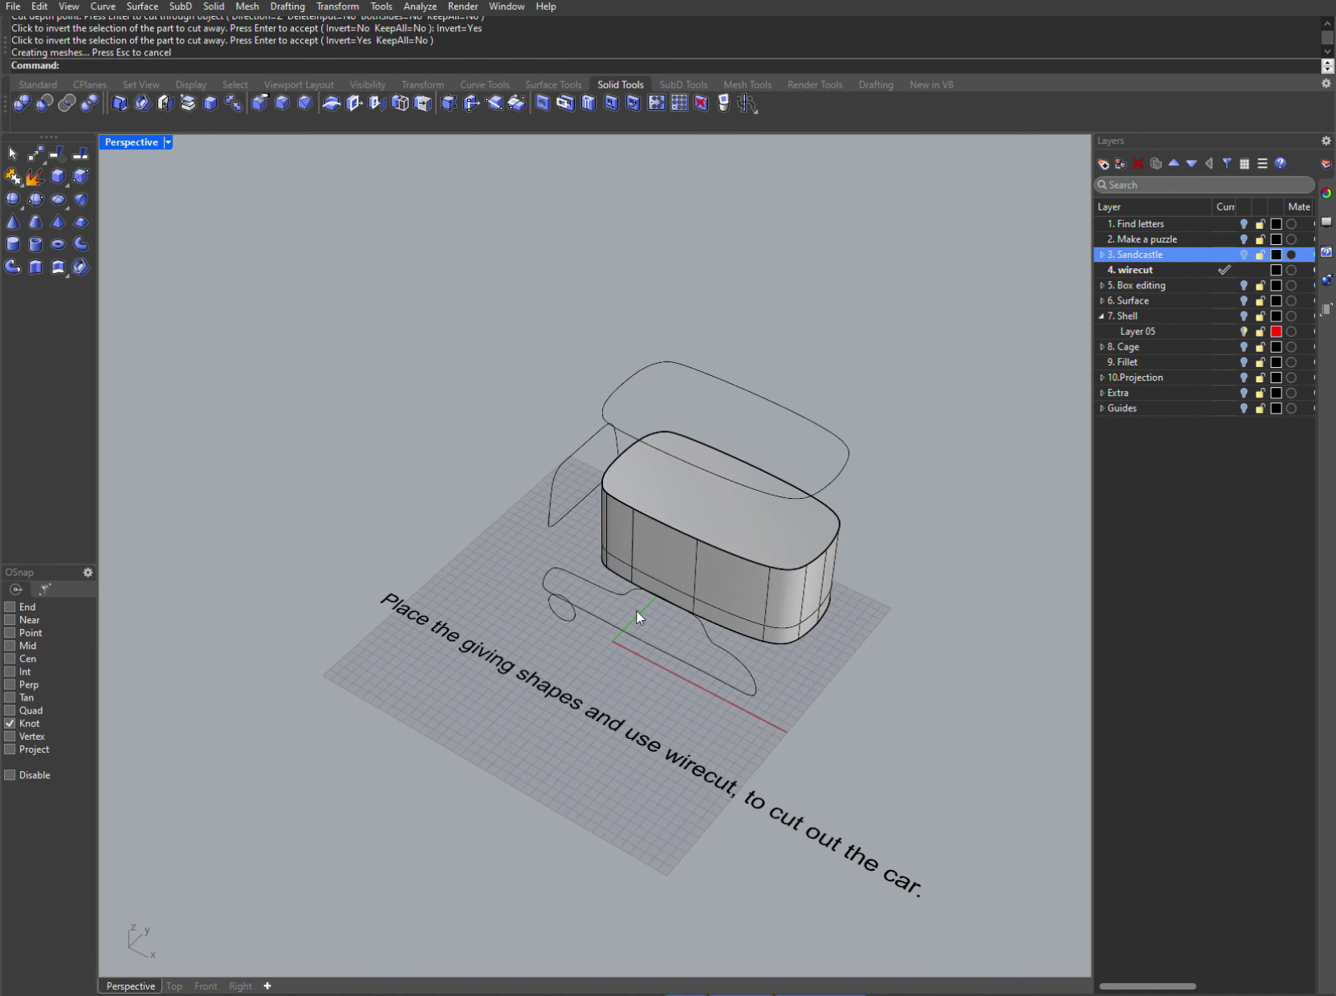
- WireCut the rounded block all the way through in the Y direction with the car's side-profile curve, keeping the part inside the profile
key(Return)
click(756, 662)
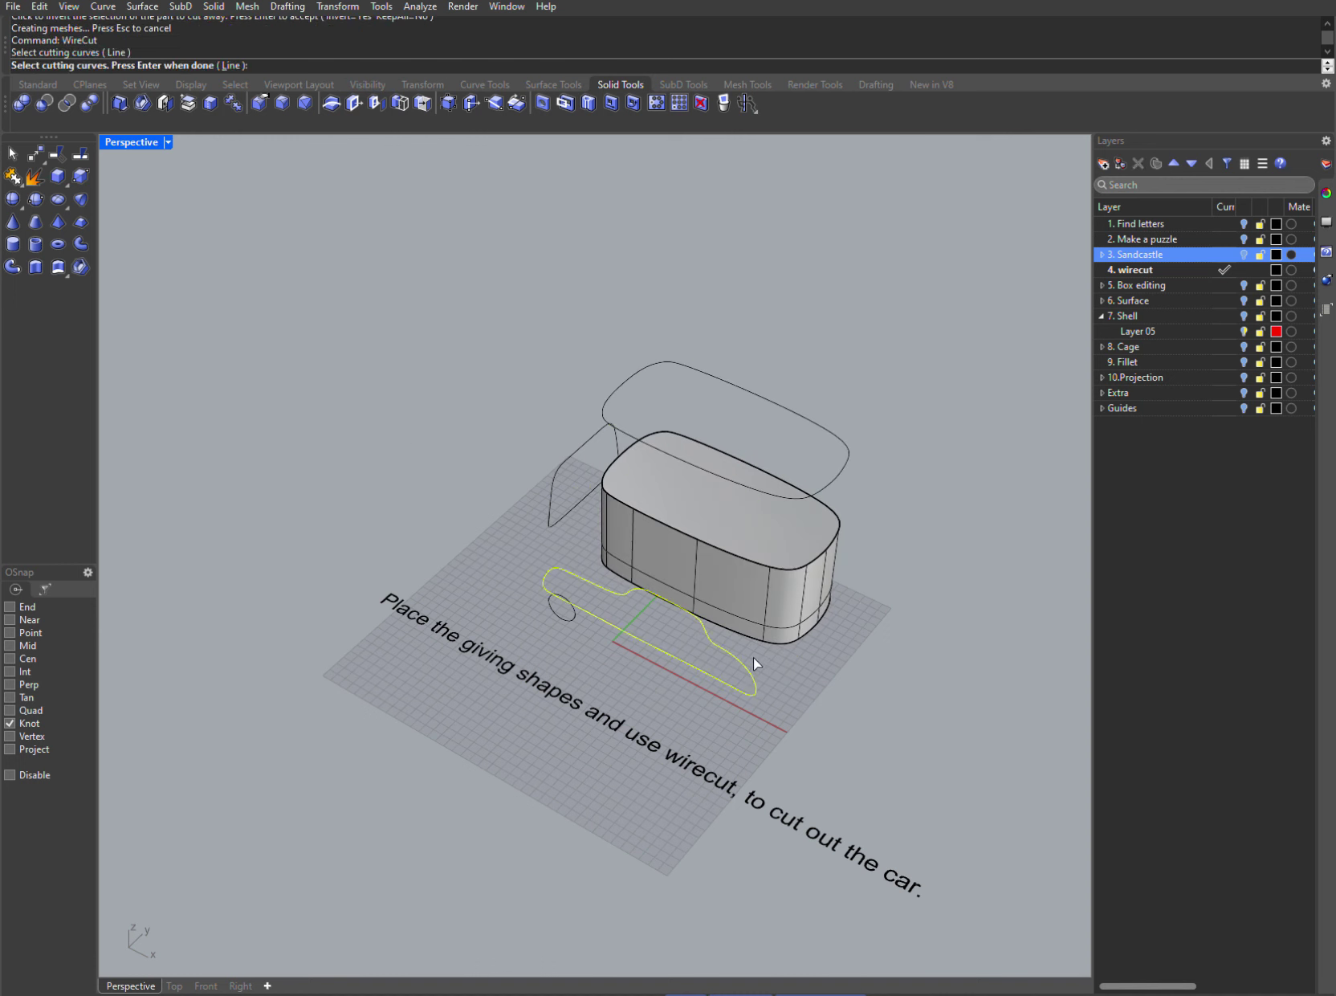
key(Return)
click(770, 587)
key(Return)
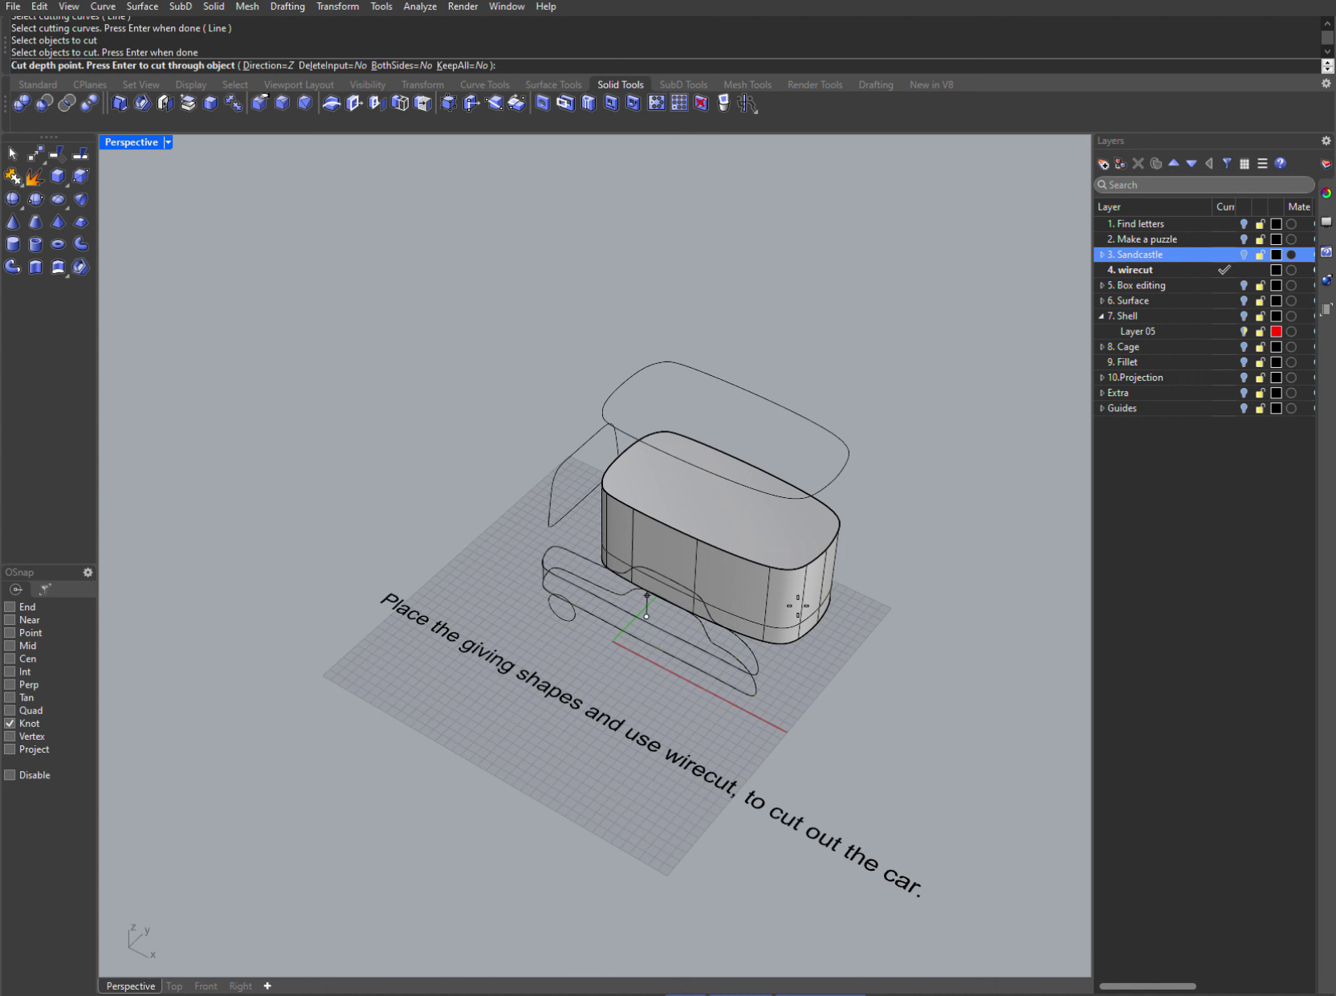
text(d)
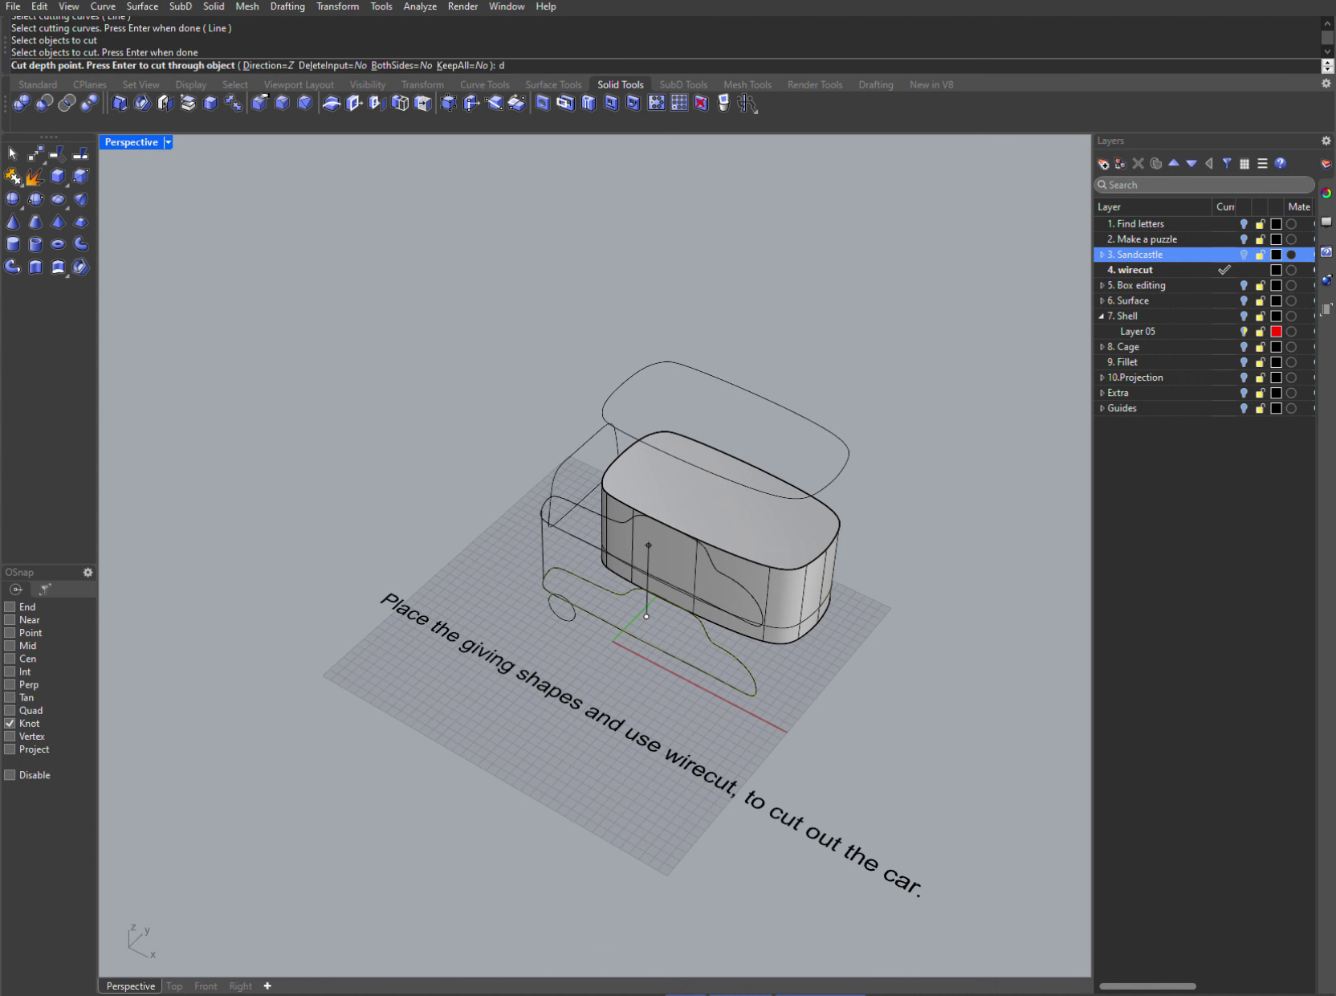
key(Return)
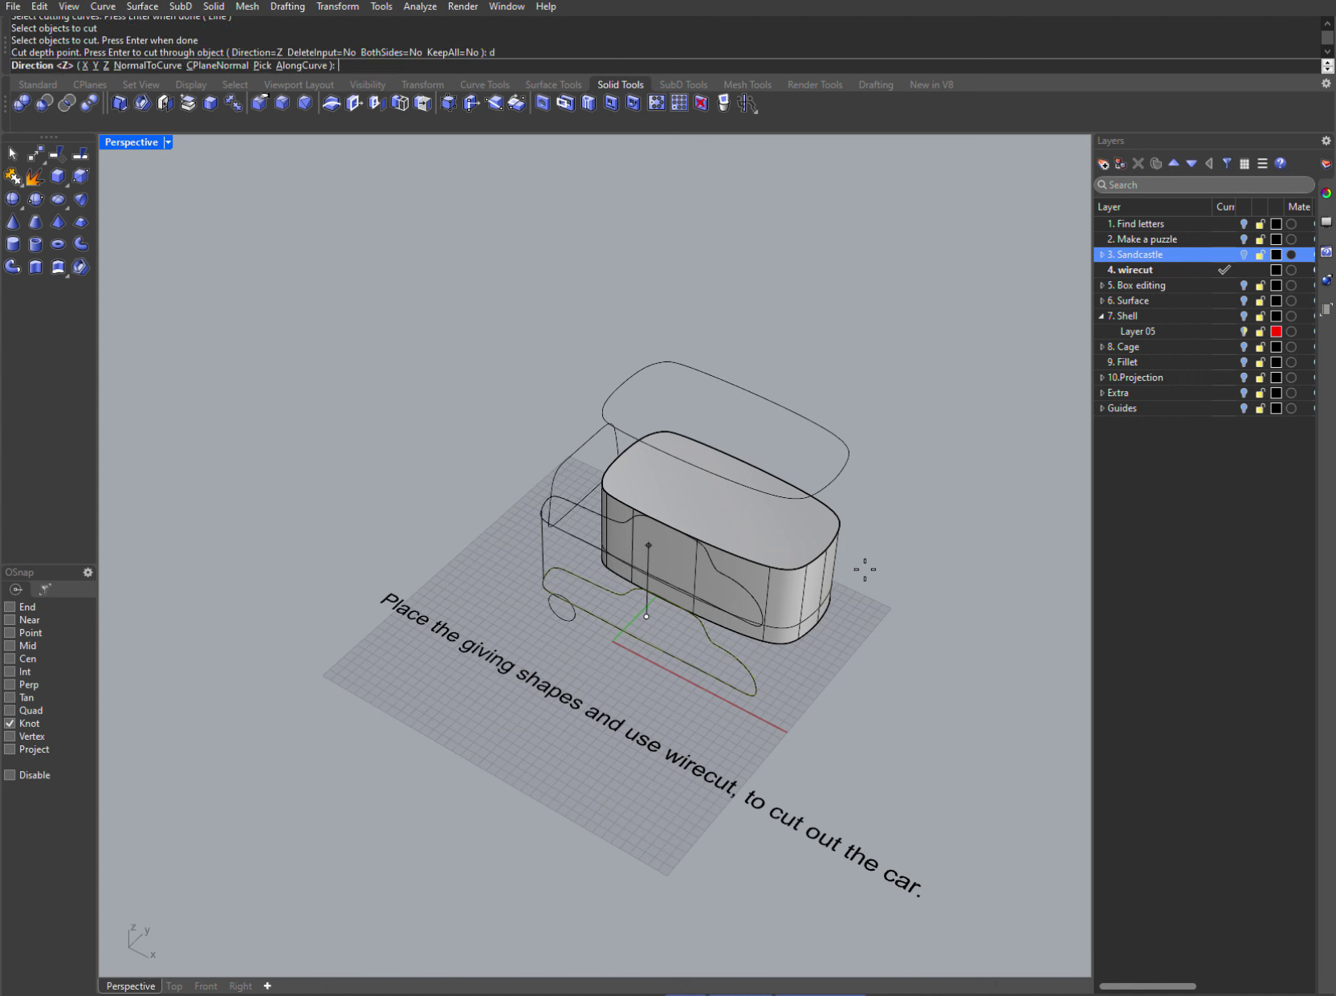
text(y)
key(Return)
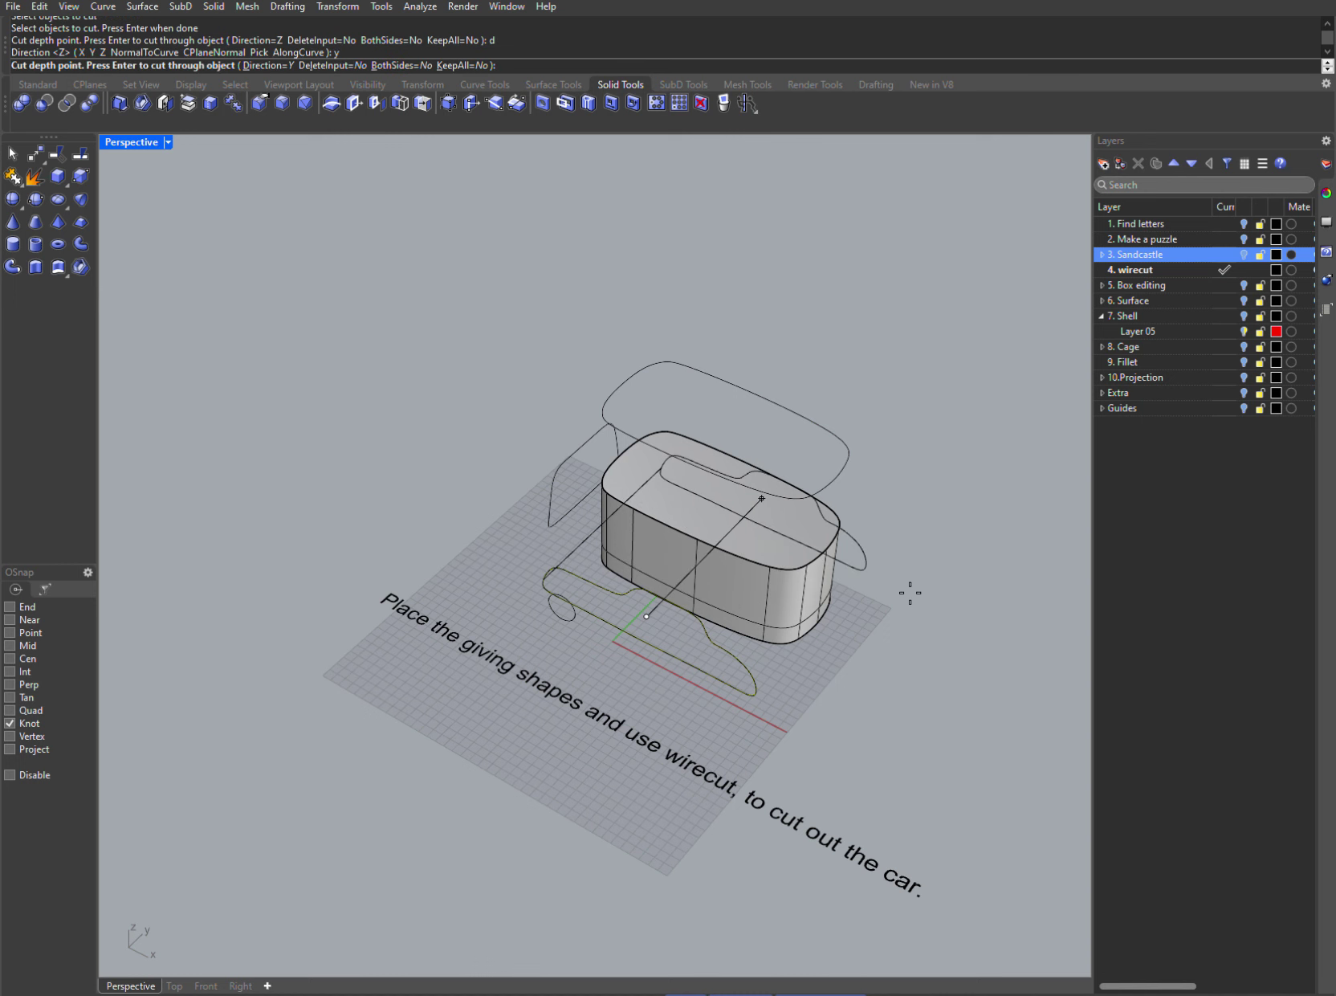
key(Return)
right_drag(935, 574, 884, 619)
key(Return)
- WireCut a wheel arch partway into the car body along Y with the wheel circle, with Invert set to No
right_click(660, 598)
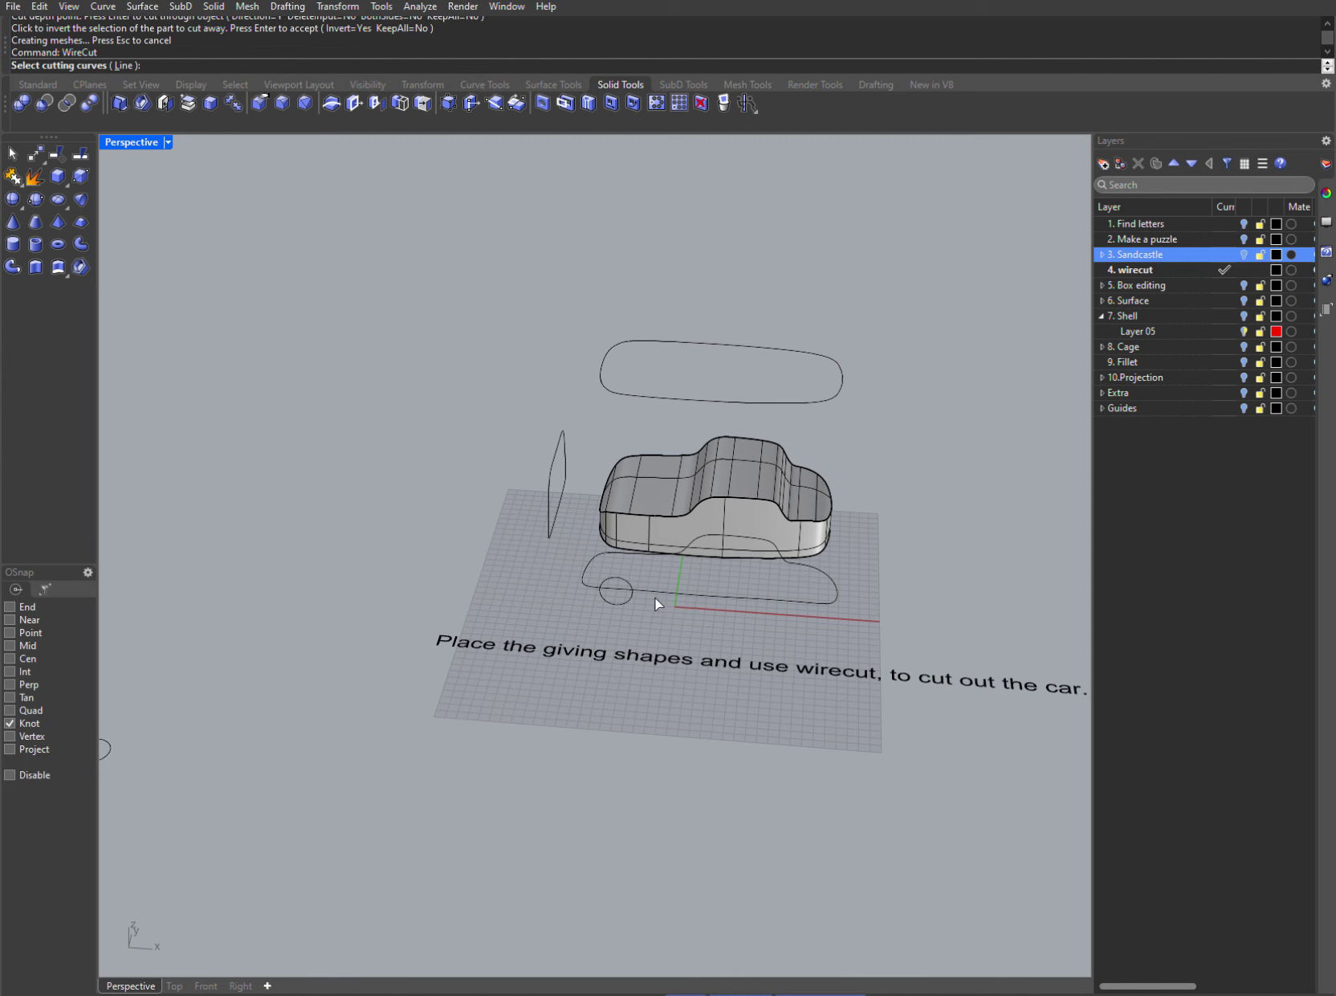
right_drag(660, 597, 641, 623)
click(610, 594)
key(Return)
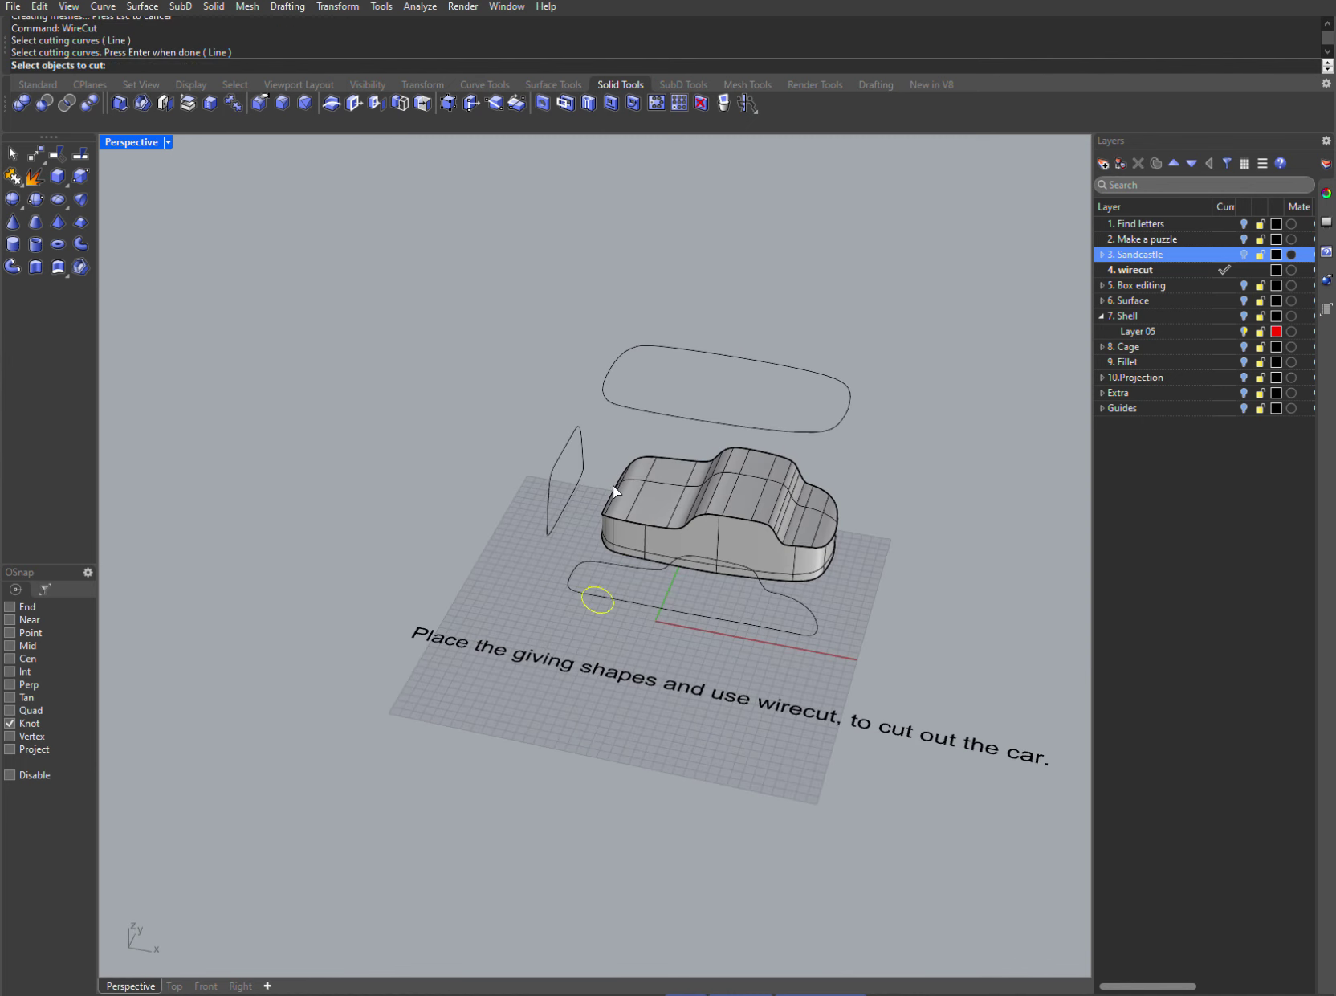
click(612, 484)
key(Return)
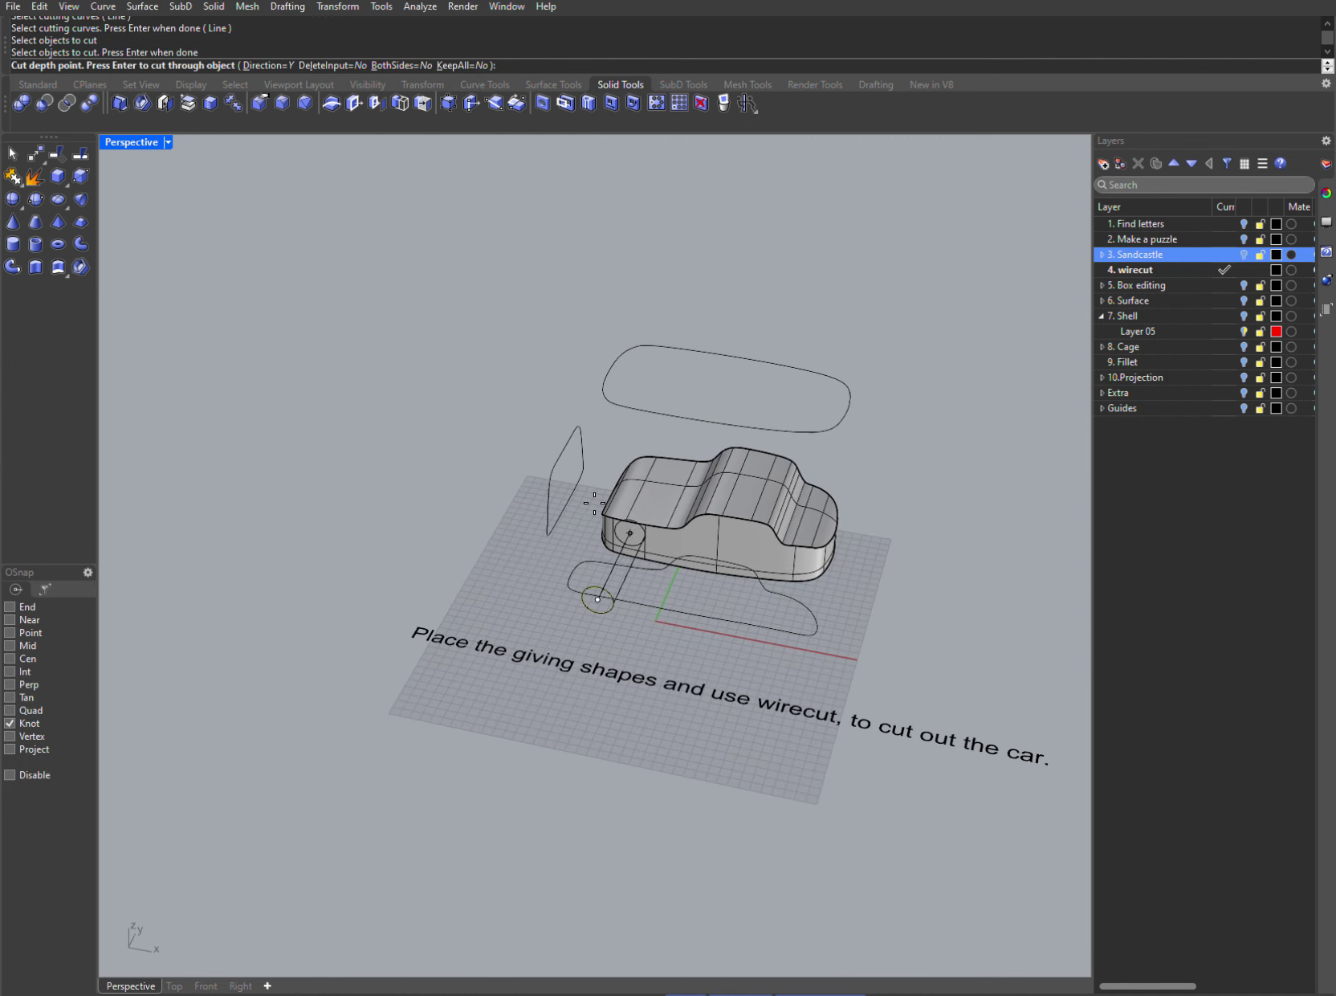
right_drag(594, 503, 783, 492)
scroll(574, 593, up, 5)
click(611, 623)
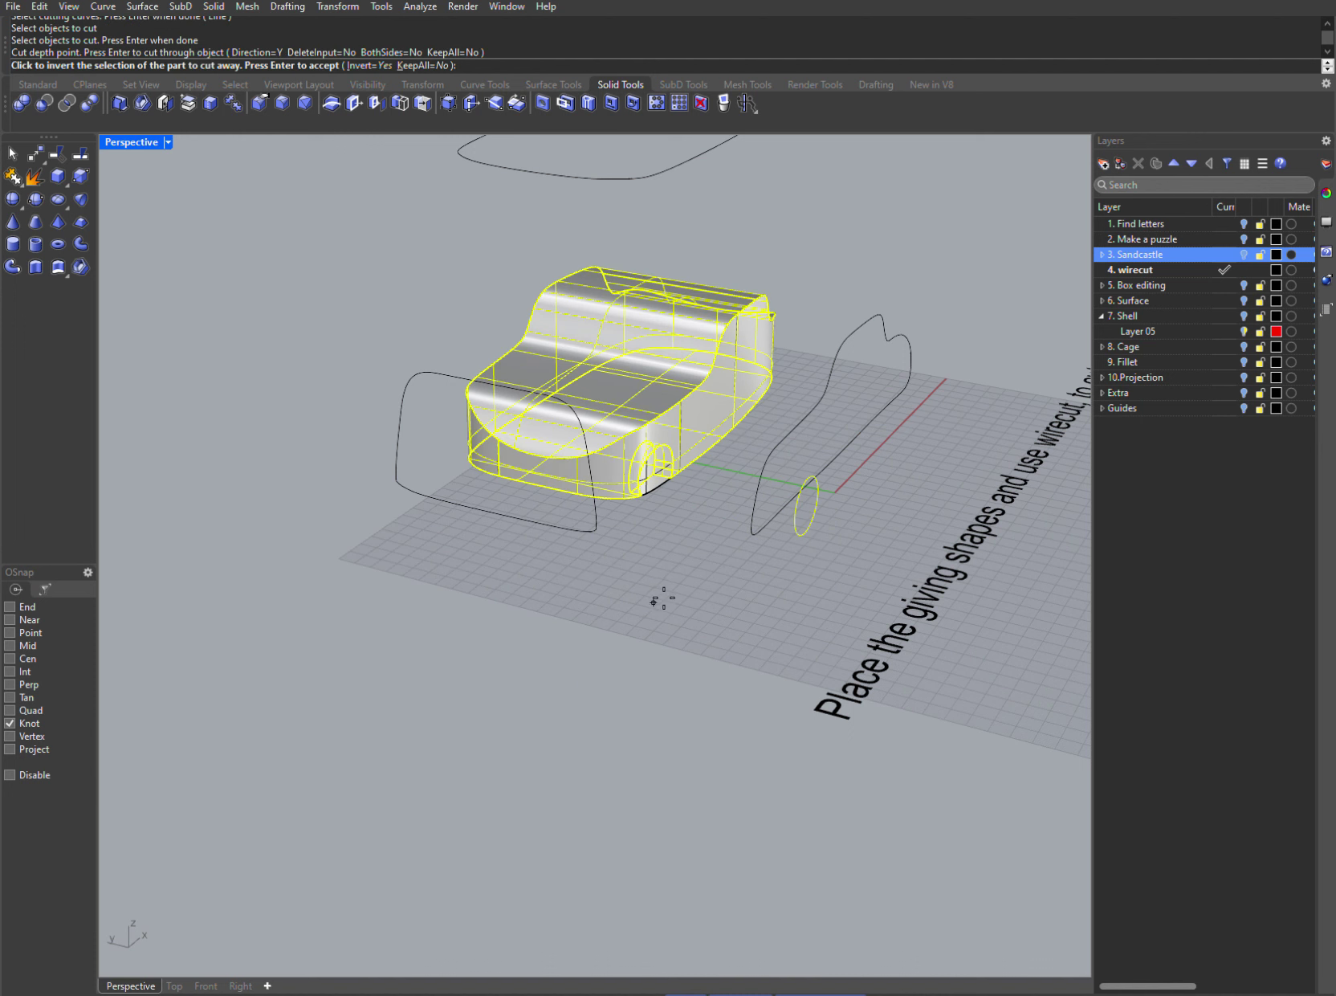
click(368, 65)
key(Return)
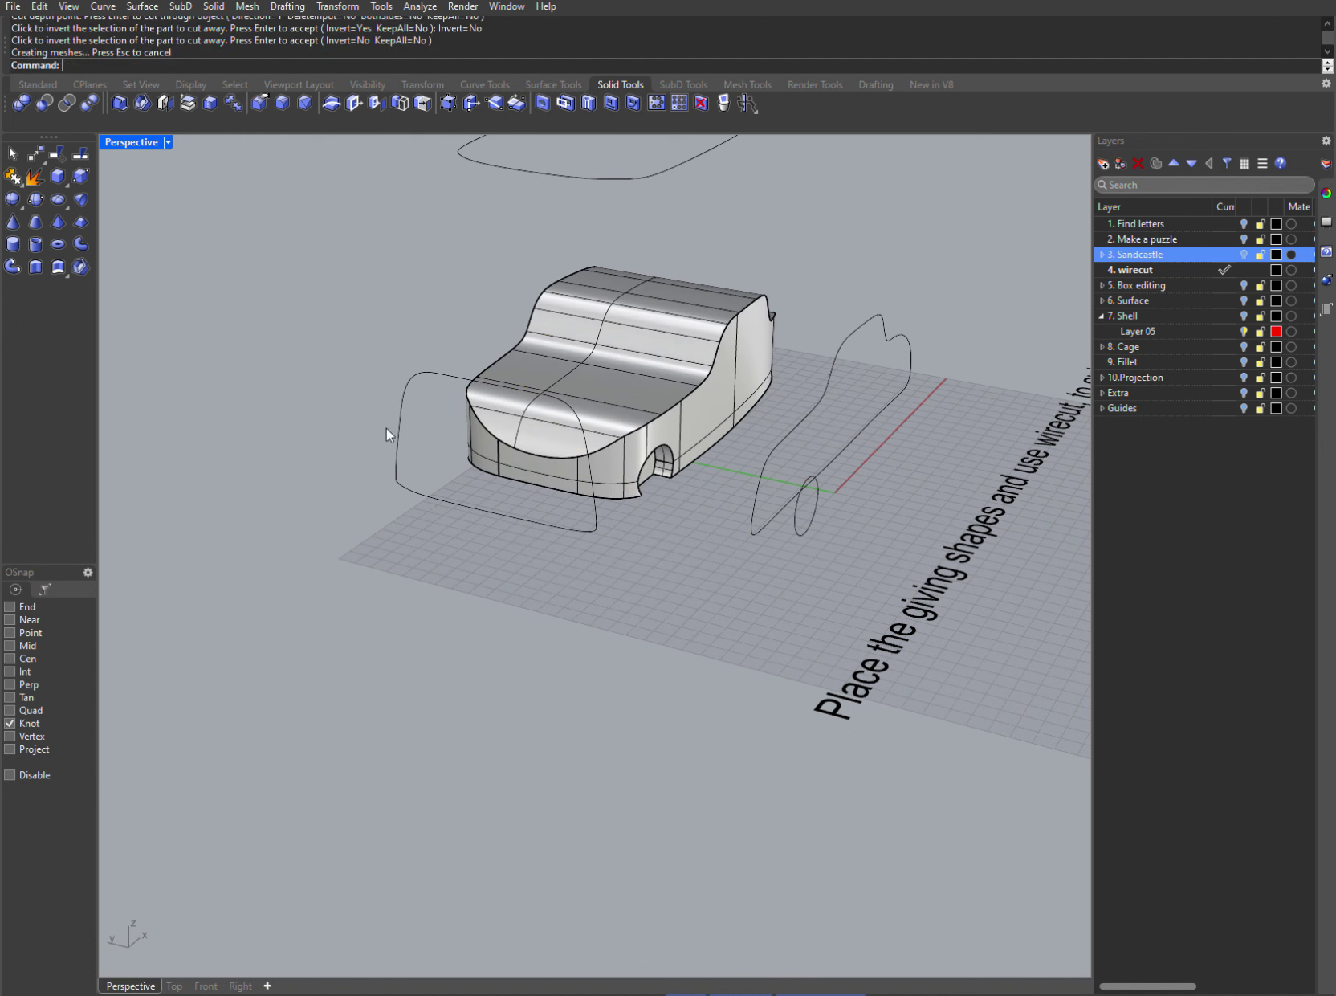
- Make the "5. Box editing" layer current and hide the "4. wirecut" layer
right_drag(704, 636, 526, 550)
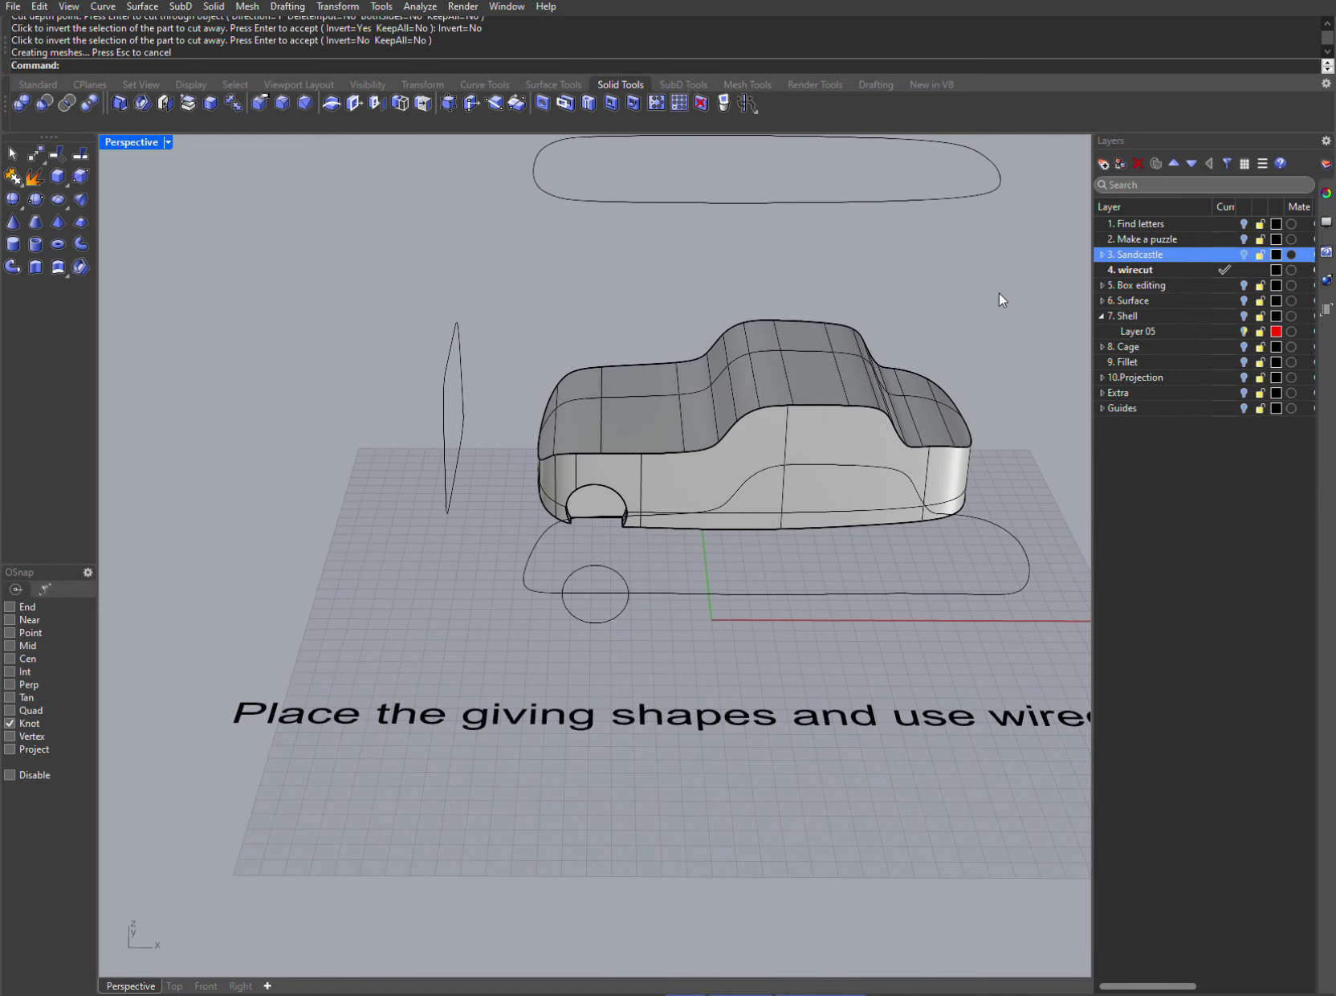
click(1225, 285)
click(1244, 270)
scroll(908, 384, down, 8)
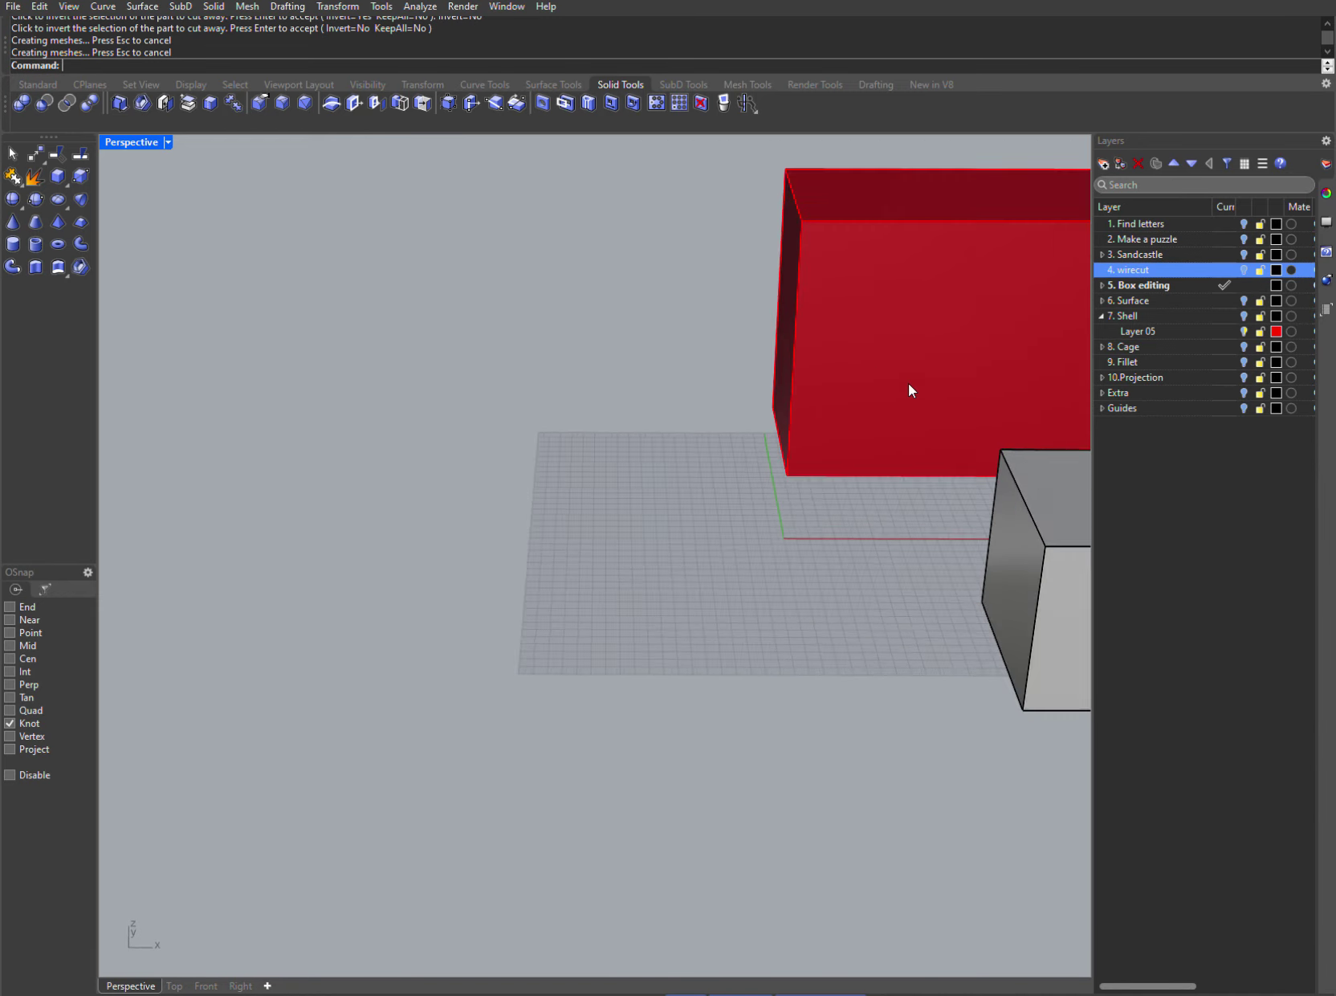
- Subselect the top face of the first grey box and move it up to about the red box's height
shift+right_drag(931, 380, 702, 393)
shift+right_drag(920, 408, 730, 544)
scroll(464, 558, up, 9)
scroll(730, 545, down, 5)
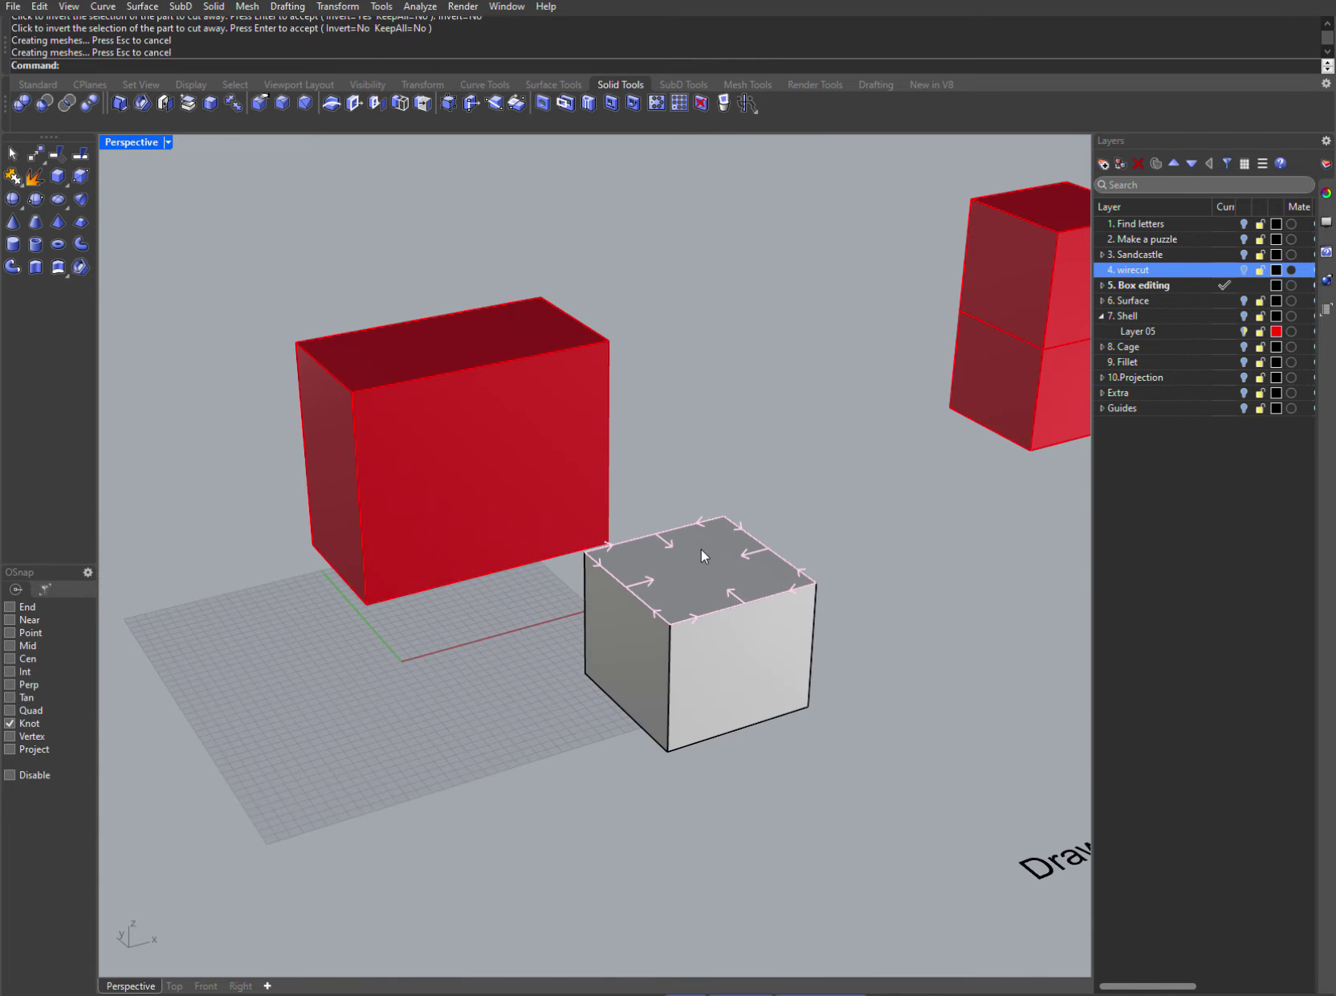
ctrl+shift+click(702, 548)
drag(702, 518, 706, 412)
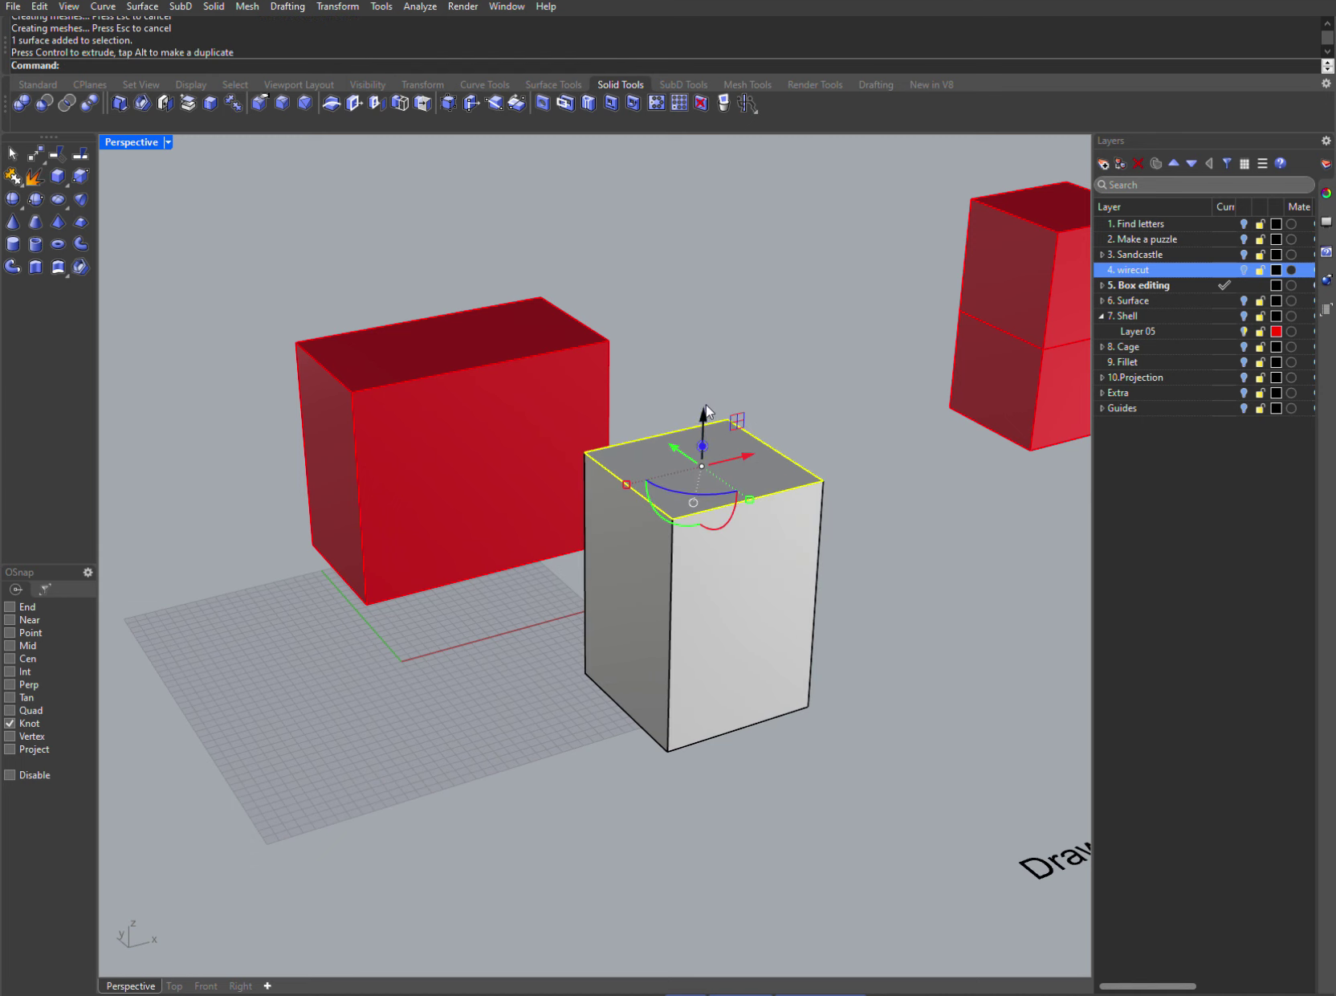
key(Escape)
- Subselect the first grey box's side face and move it outward along negative X to lengthen the box
ctrl+shift+click(623, 610)
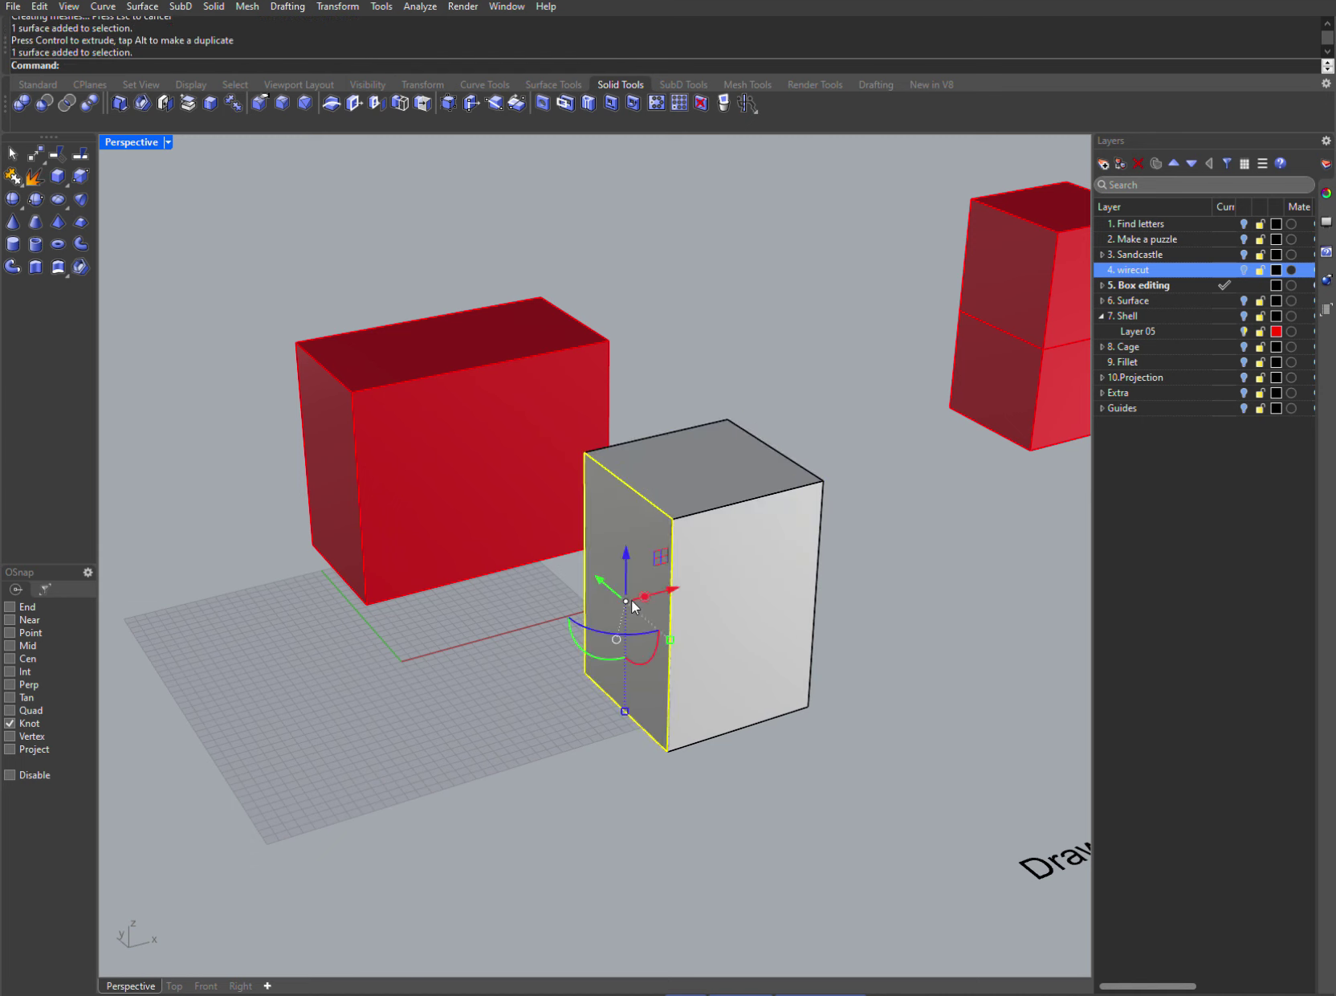
drag(673, 589, 546, 615)
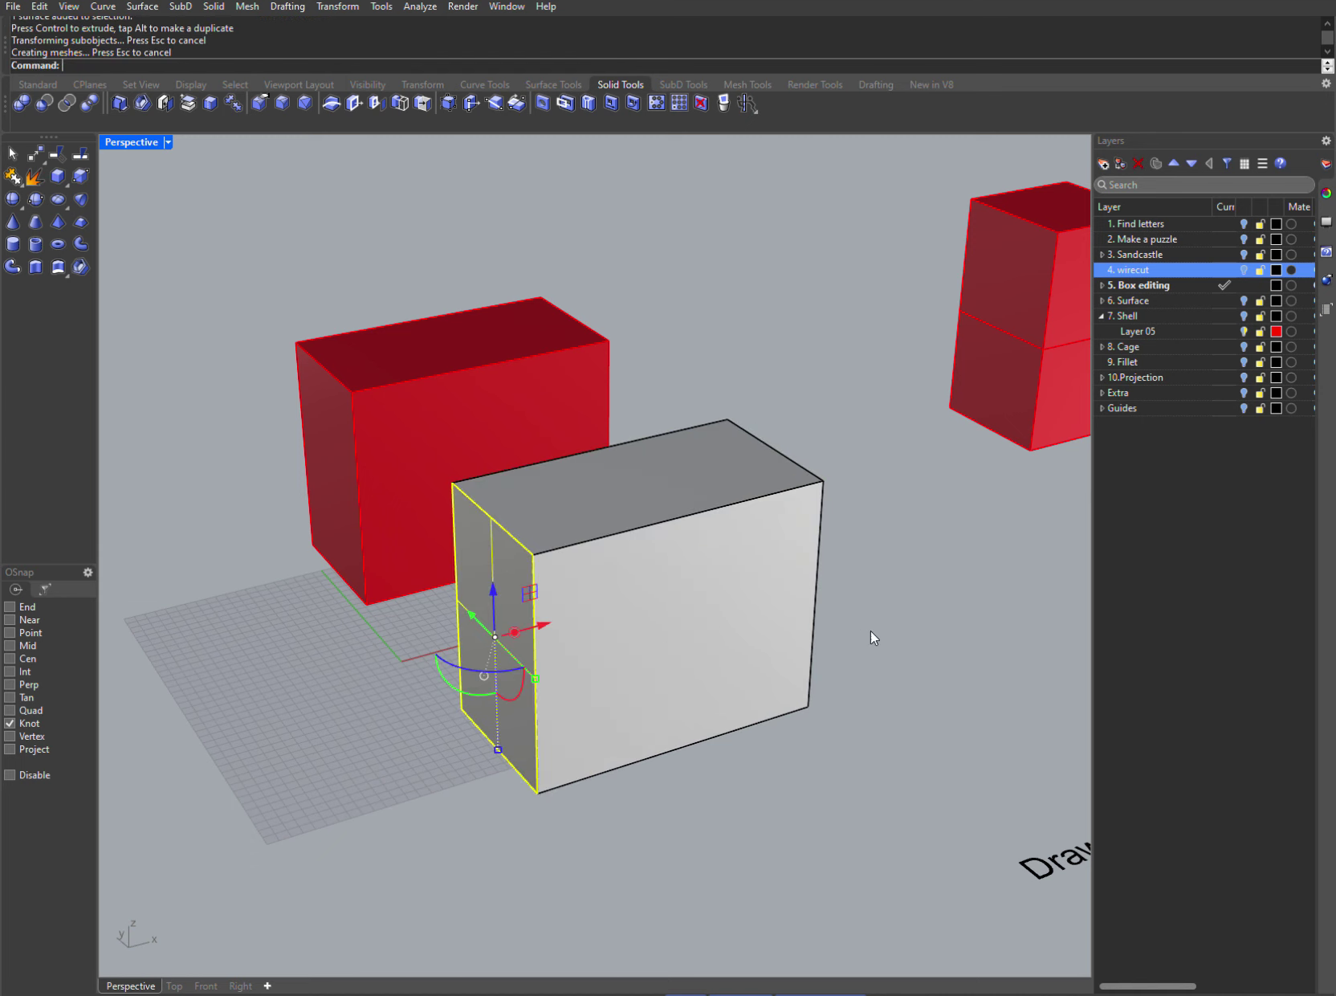
key(Escape)
- Extrude the second grey box's top face upward and its lower side face along X to form an L shape like the red model
right_drag(921, 614, 687, 427)
ctrl+shift+click(668, 486)
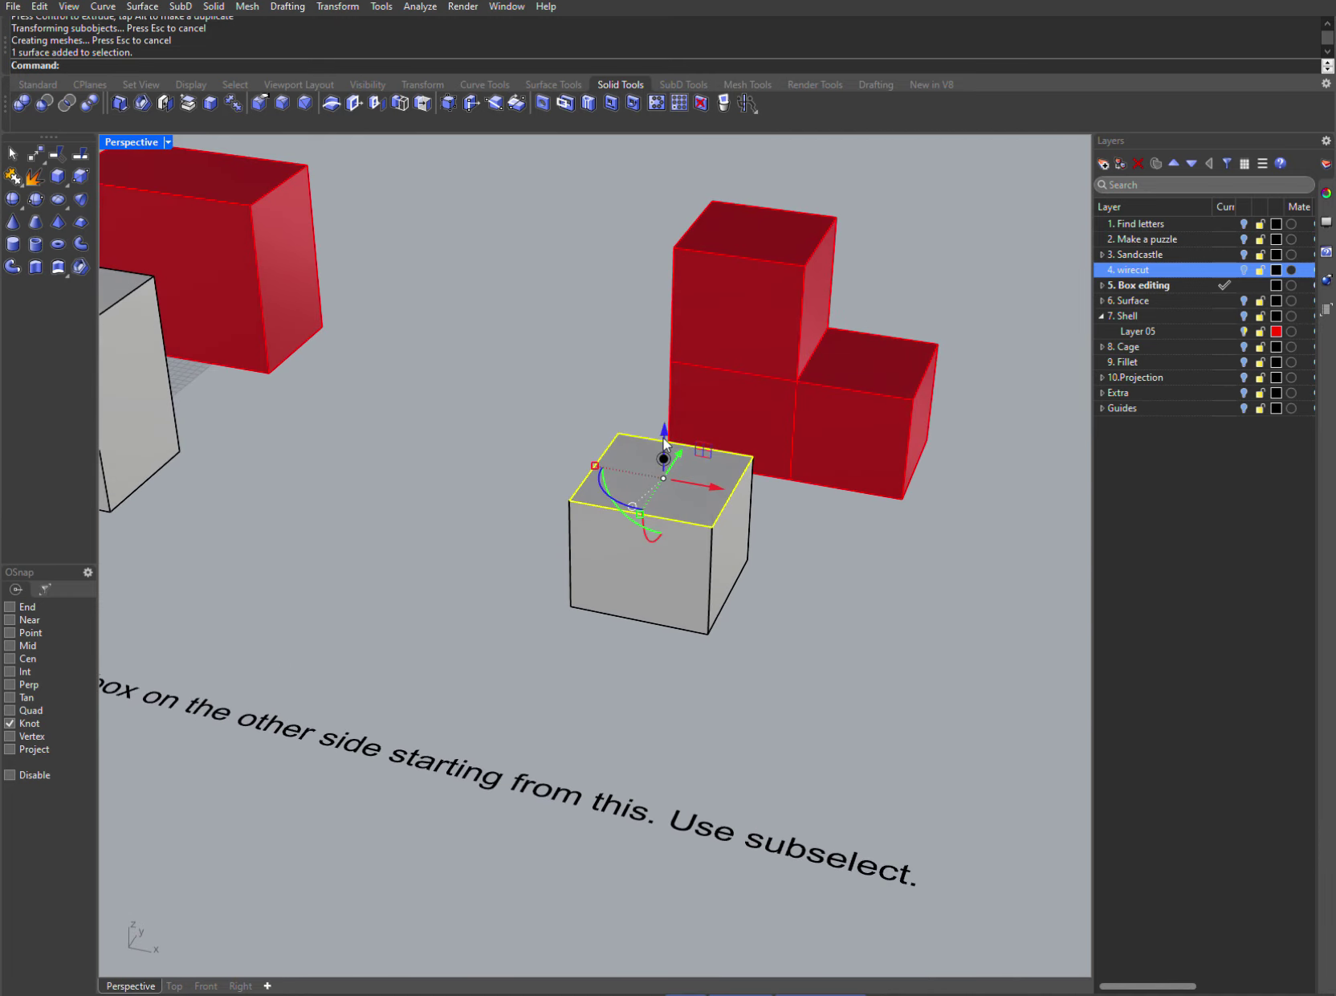
drag(665, 460, 665, 345)
key(Escape)
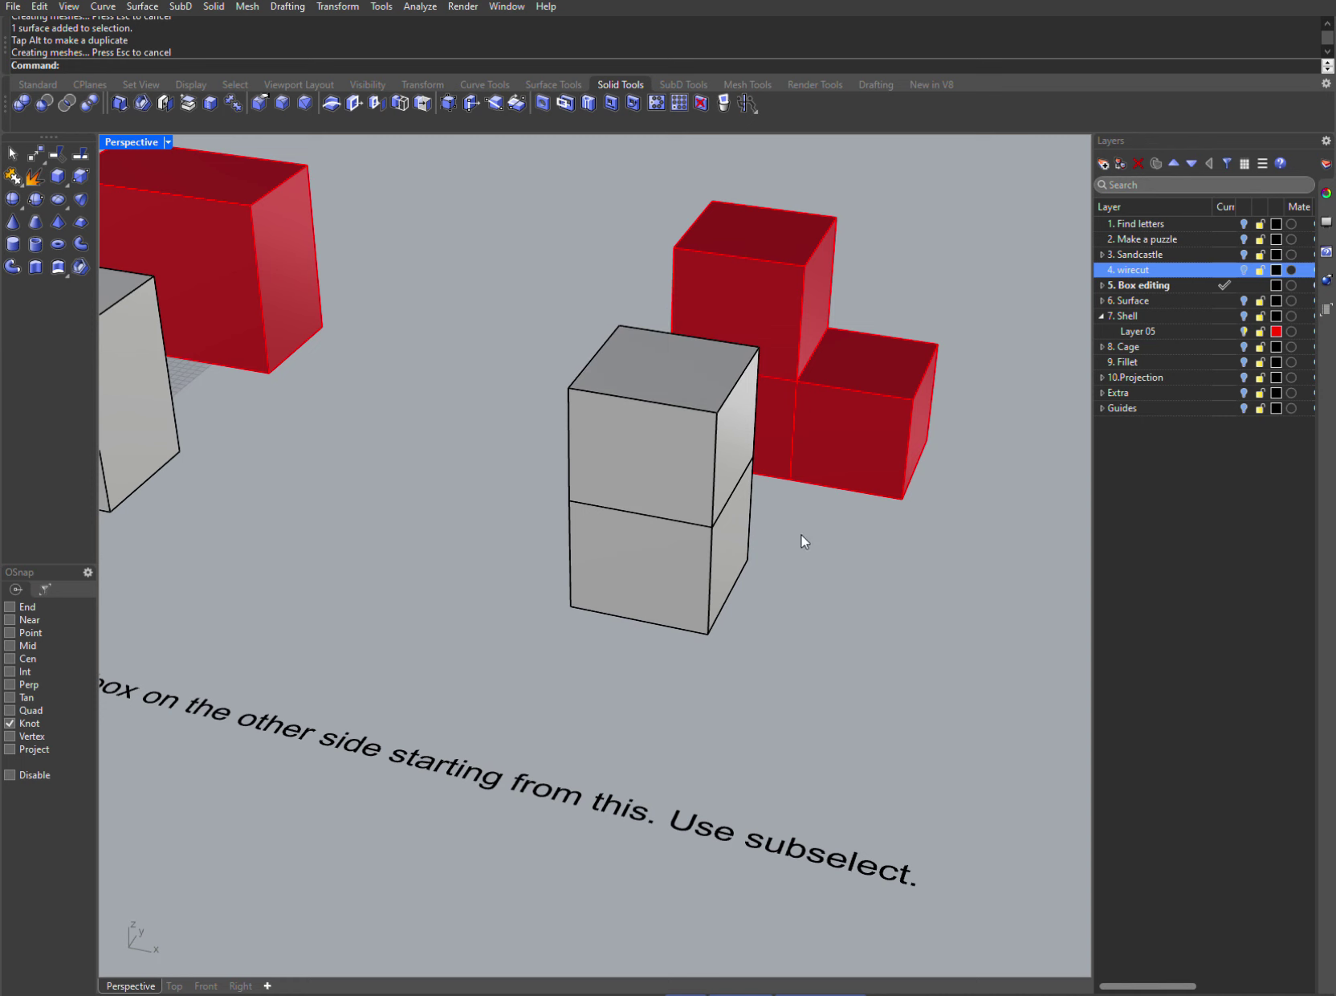
ctrl+shift+click(730, 534)
drag(758, 549, 890, 554)
key(Escape)
- Raise the top face of the third grey box and rotate it about the vertical axis to twist the box
shift+right_drag(925, 638, 359, 562)
scroll(595, 560, down, 3)
right_drag(636, 553, 645, 553)
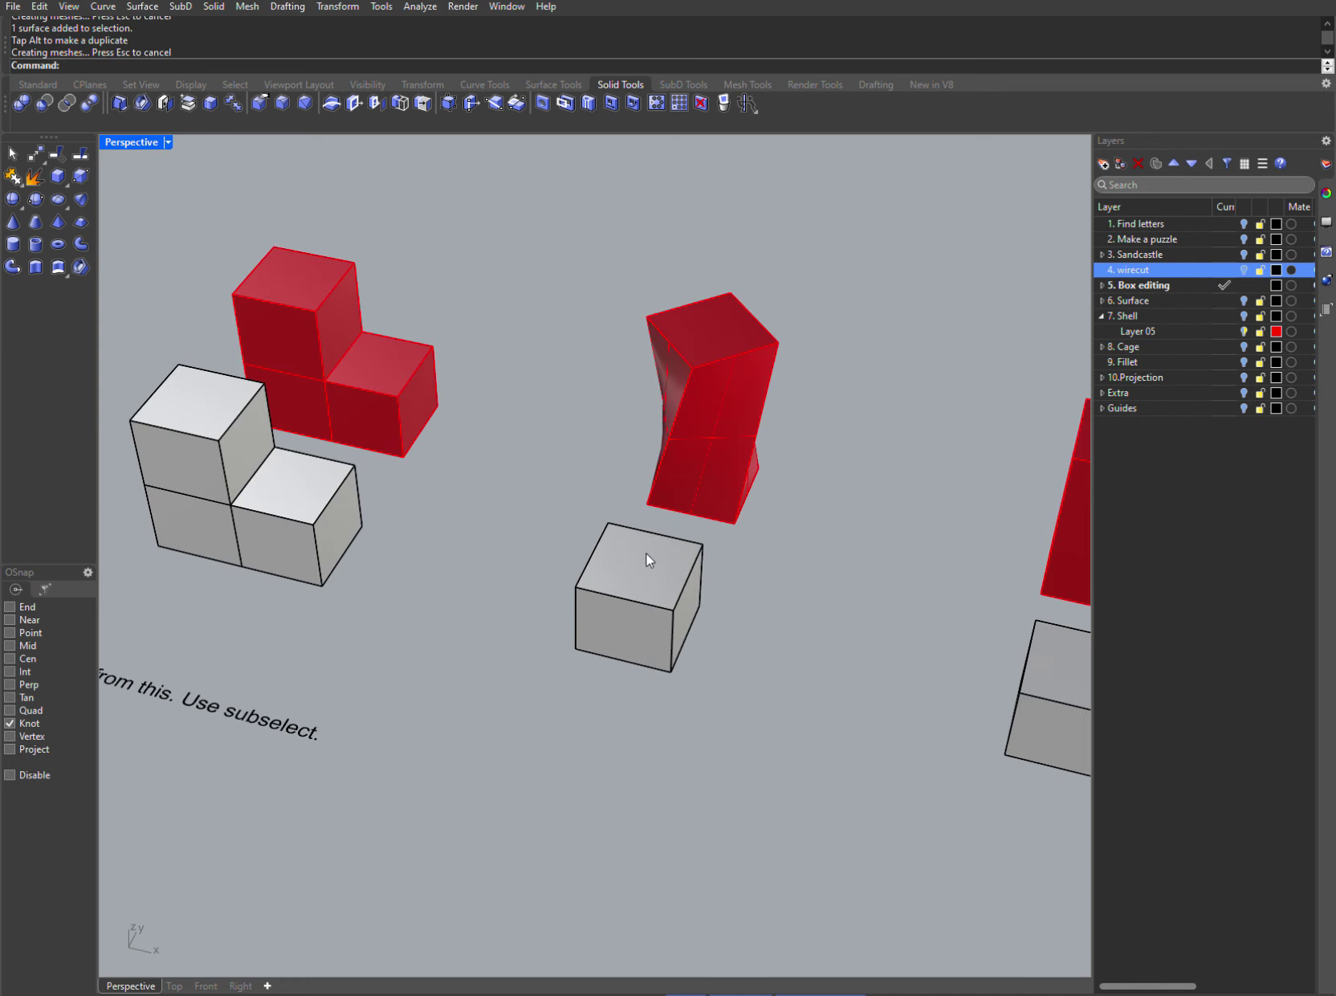
ctrl+shift+click(644, 550)
drag(640, 517, 642, 427)
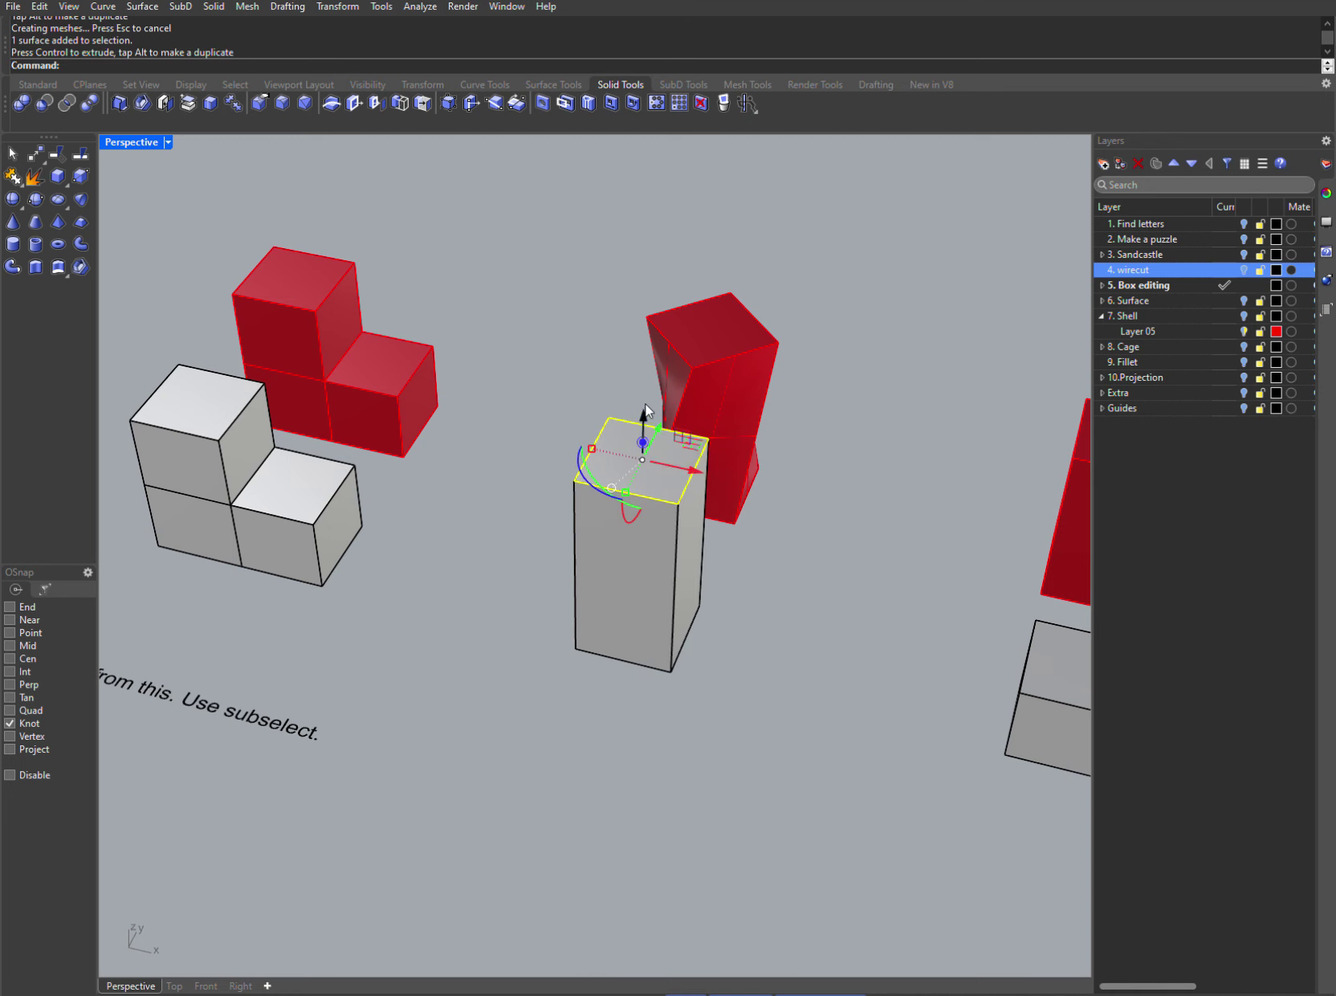
drag(595, 487, 642, 480)
- Extrude the X-facing side face of the fourth grey box outward by about one box length
right_drag(767, 580, 566, 559)
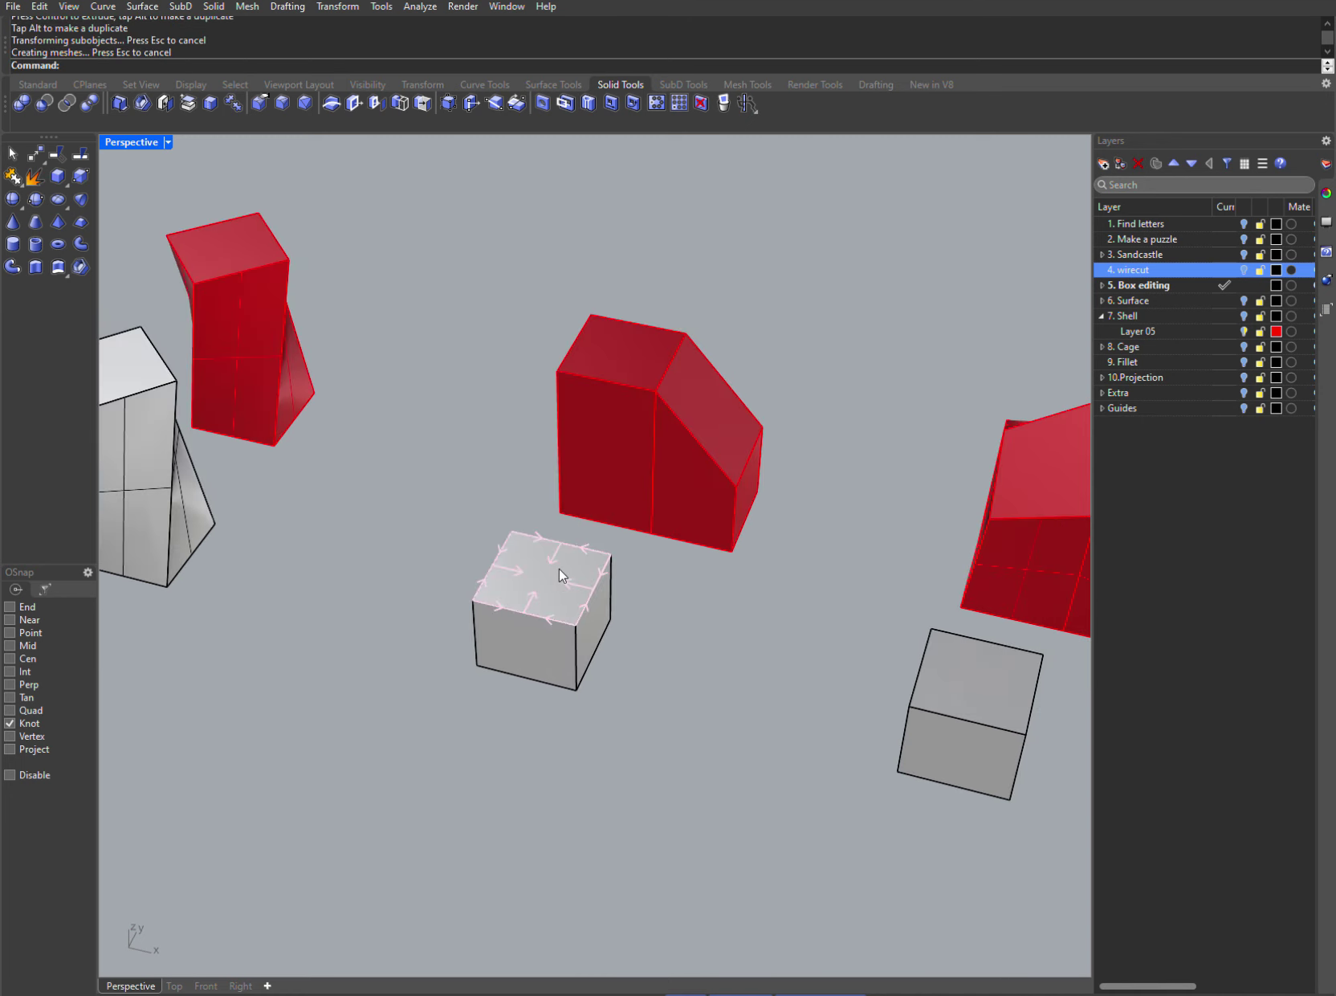
click(547, 566)
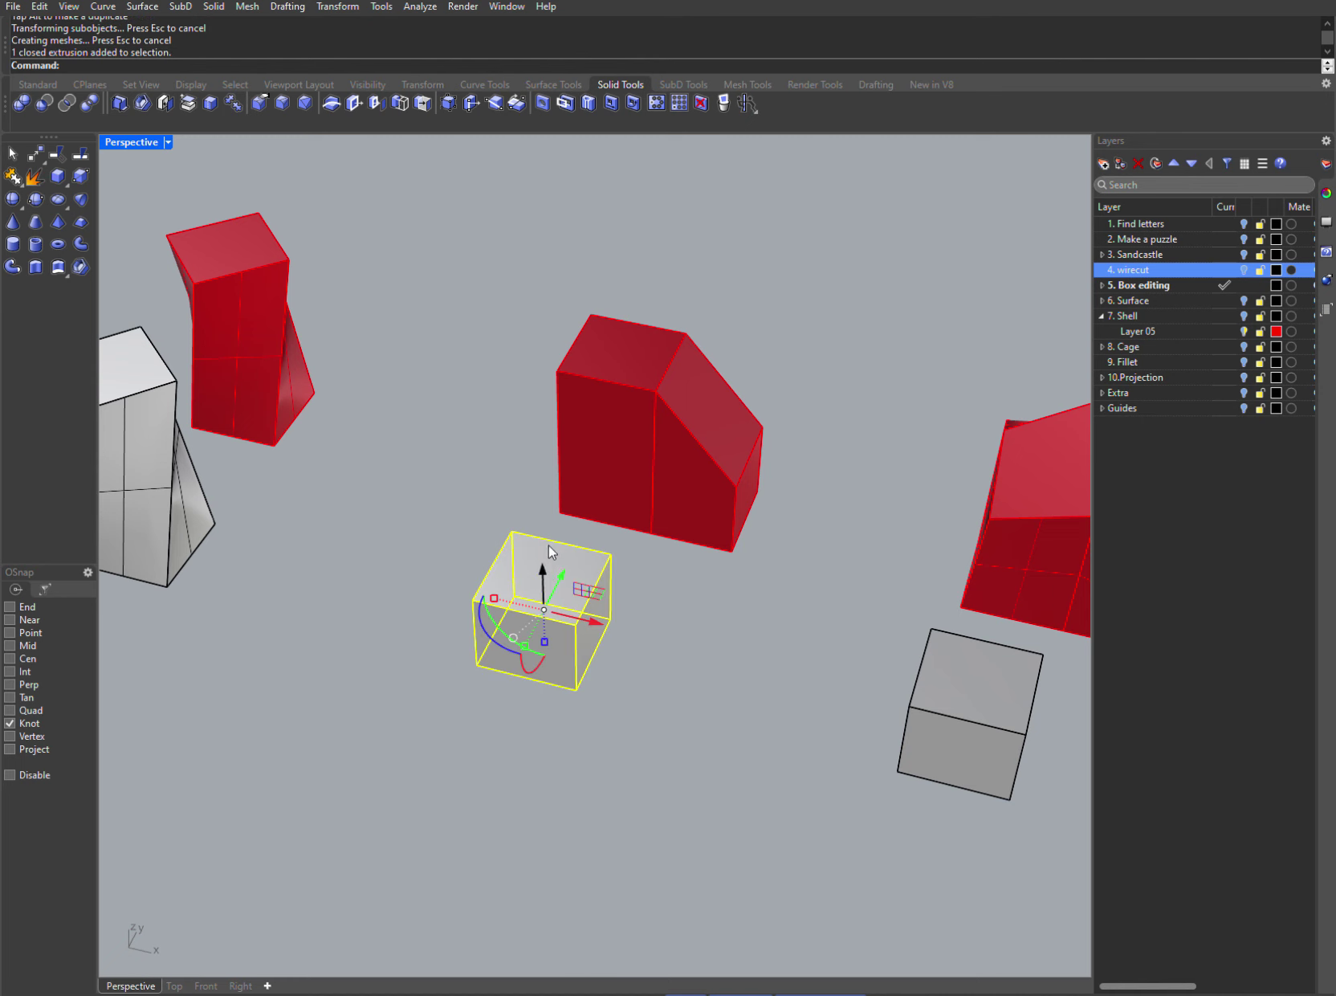
click(663, 629)
ctrl+shift+click(593, 606)
drag(643, 631, 732, 649)
key(ctrl+z)
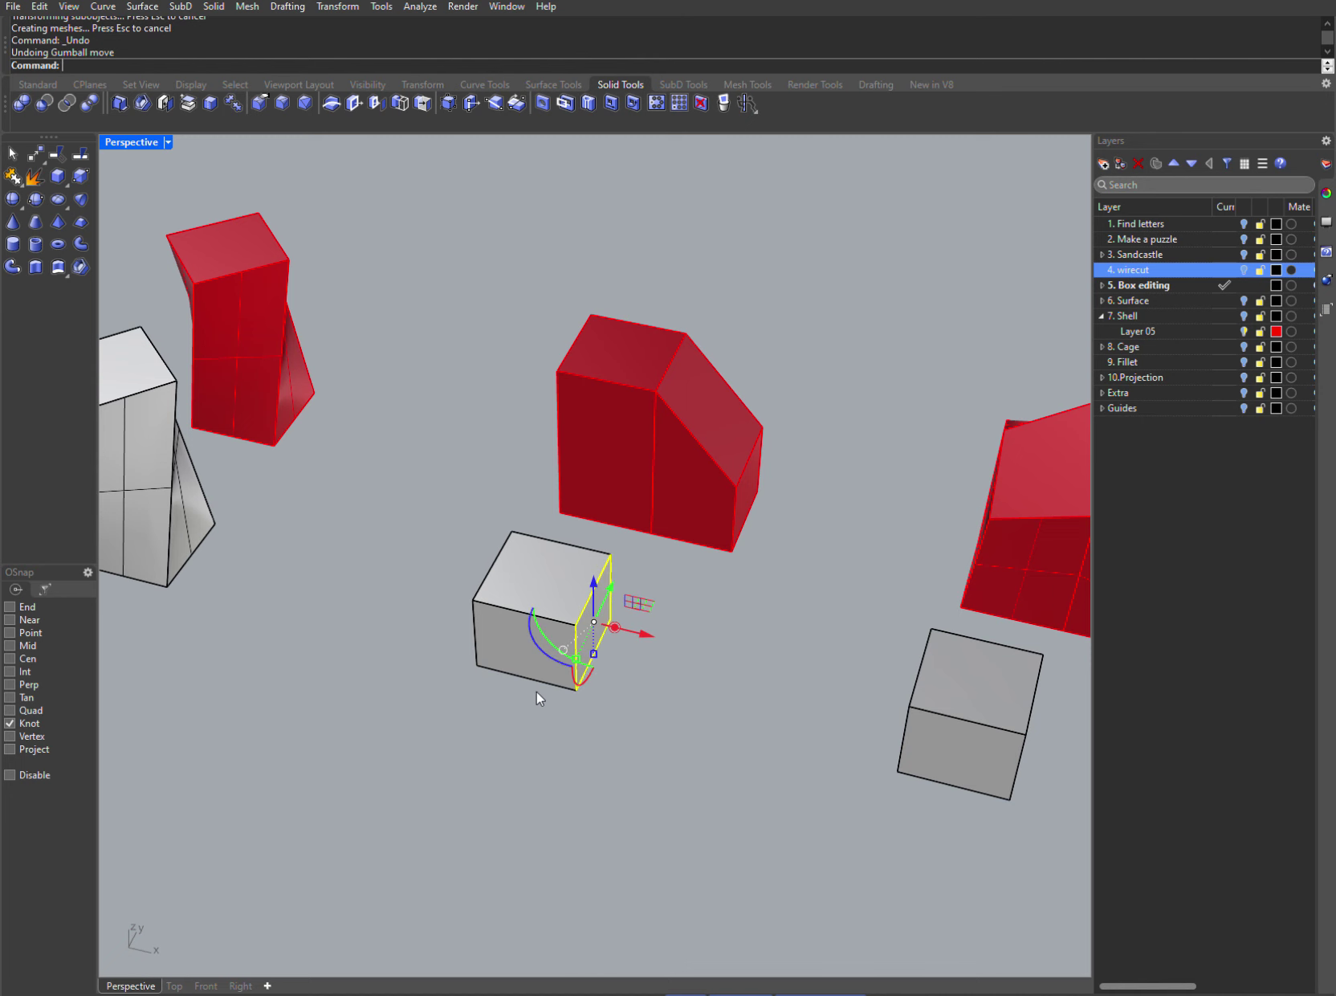
drag(620, 619, 702, 638)
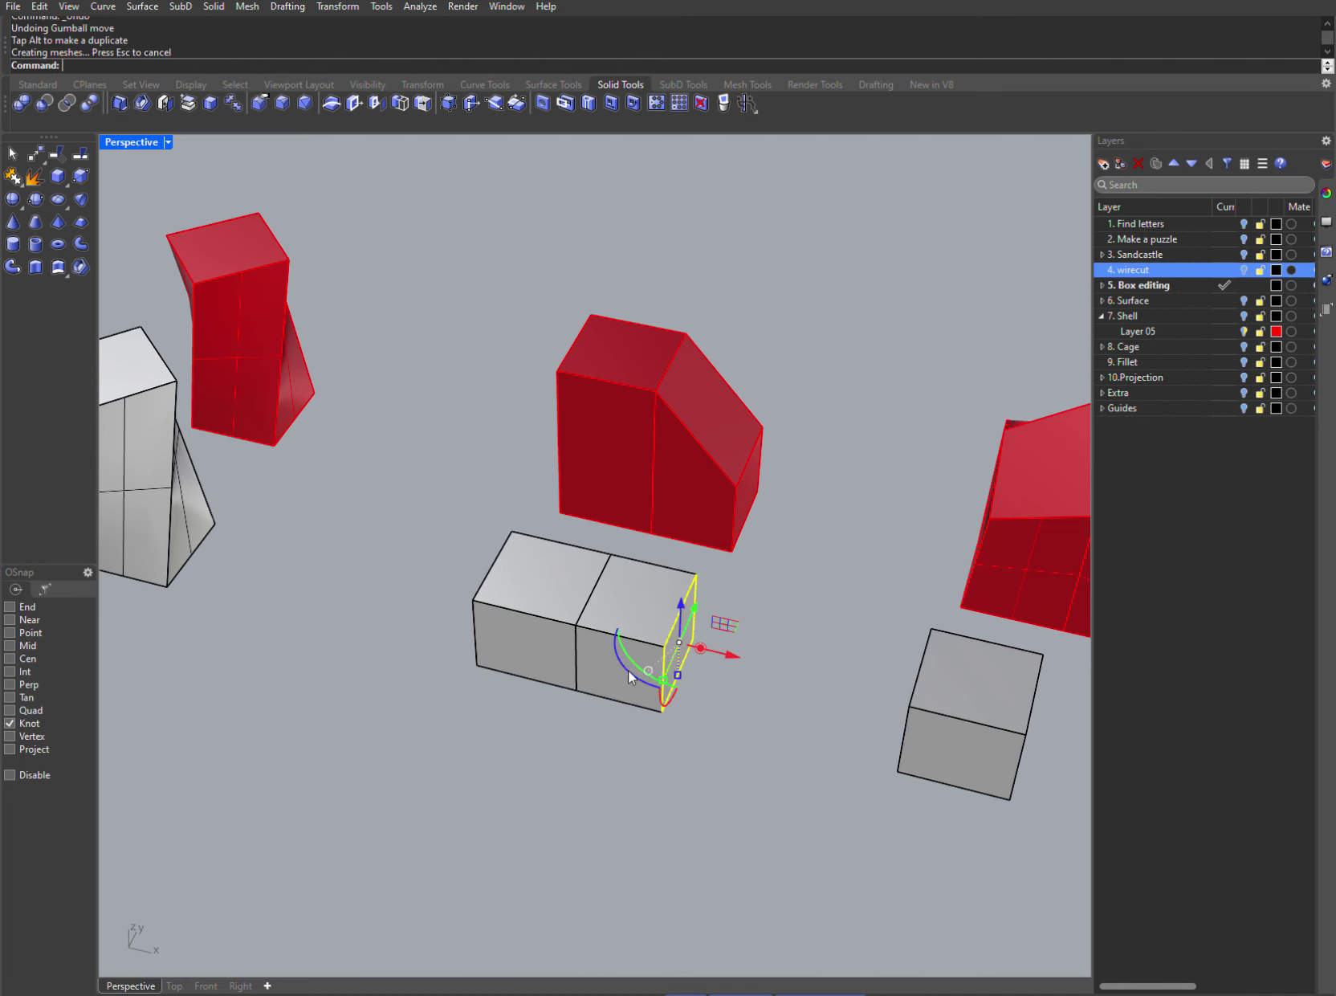
- Raise the top face of the fourth grey box's original half to create the sloped profile of the red model
key(Escape)
ctrl+shift+click(560, 566)
drag(542, 536, 539, 444)
click(707, 659)
- Extrude the X-facing side face of the fifth grey box outward by about one box length
shift+right_drag(809, 687, 654, 625)
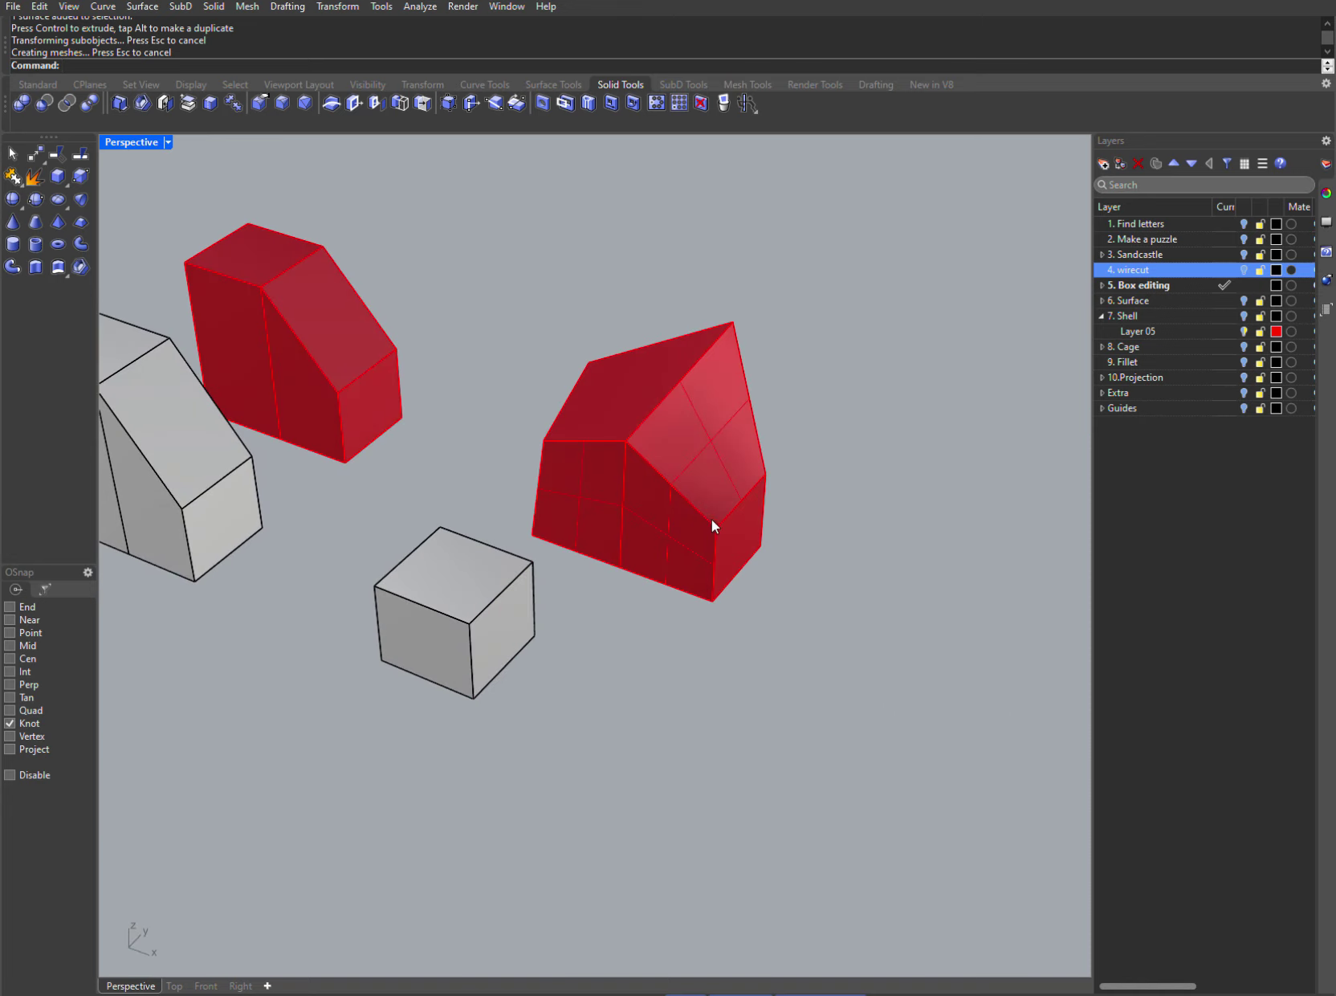
ctrl+shift+click(495, 629)
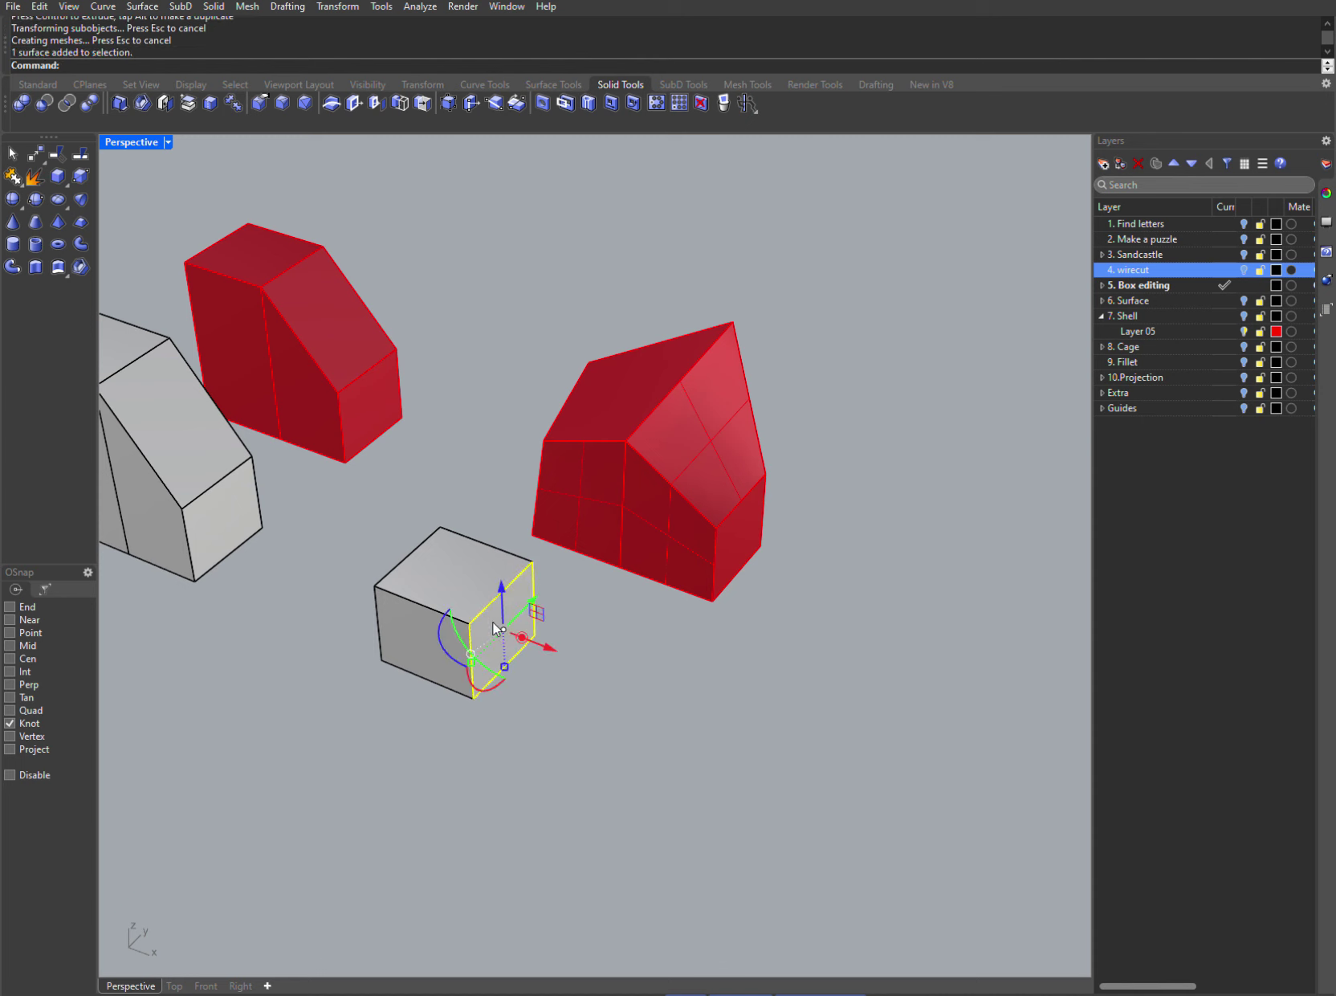
drag(544, 635, 643, 668)
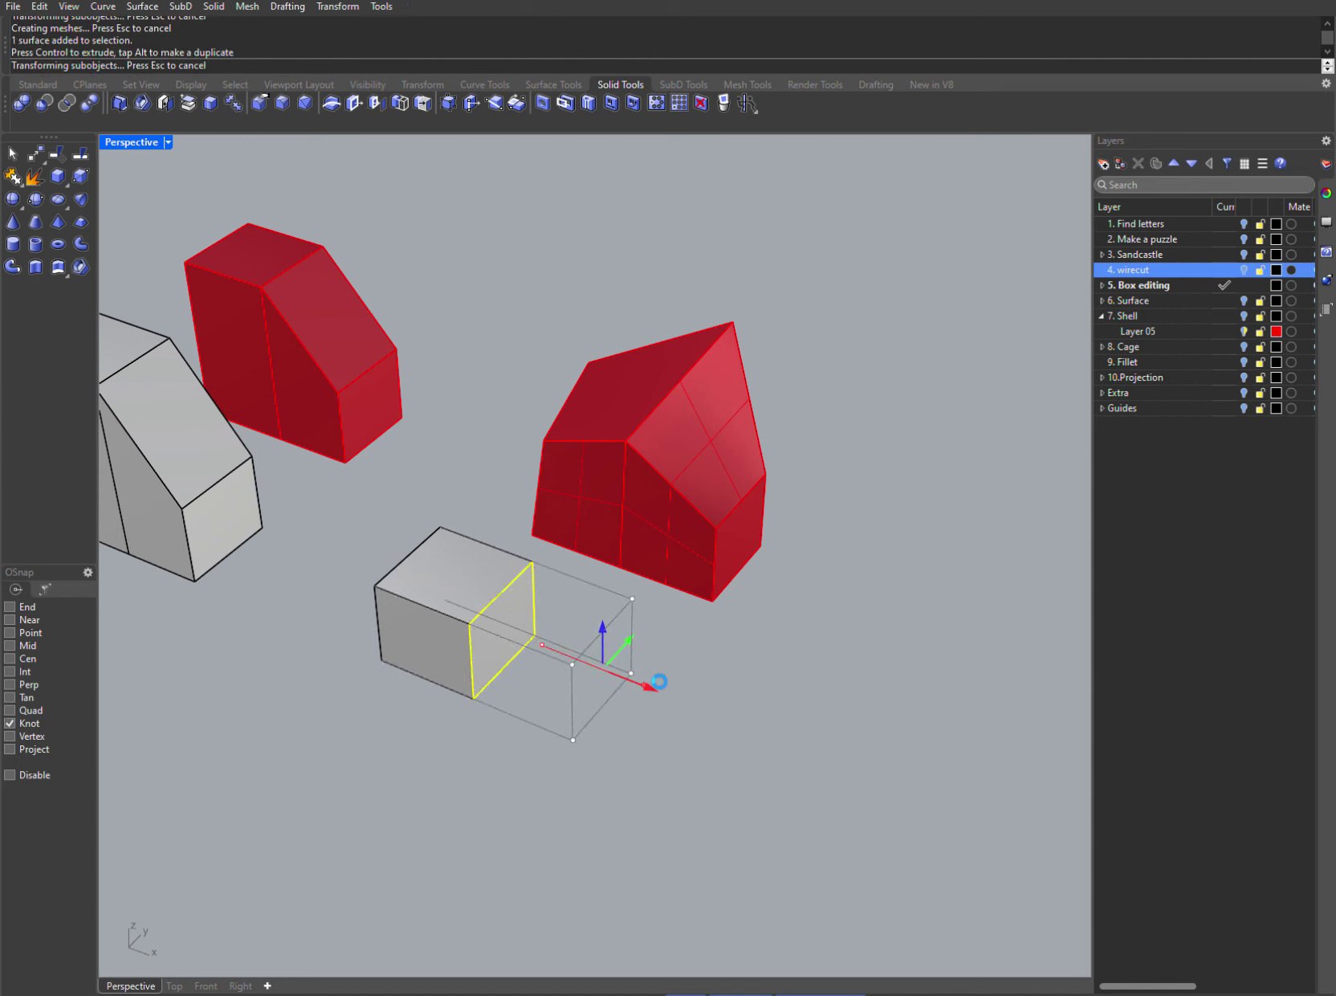
key(ctrl+z)
drag(527, 626, 605, 674)
click(473, 643)
key(Escape)
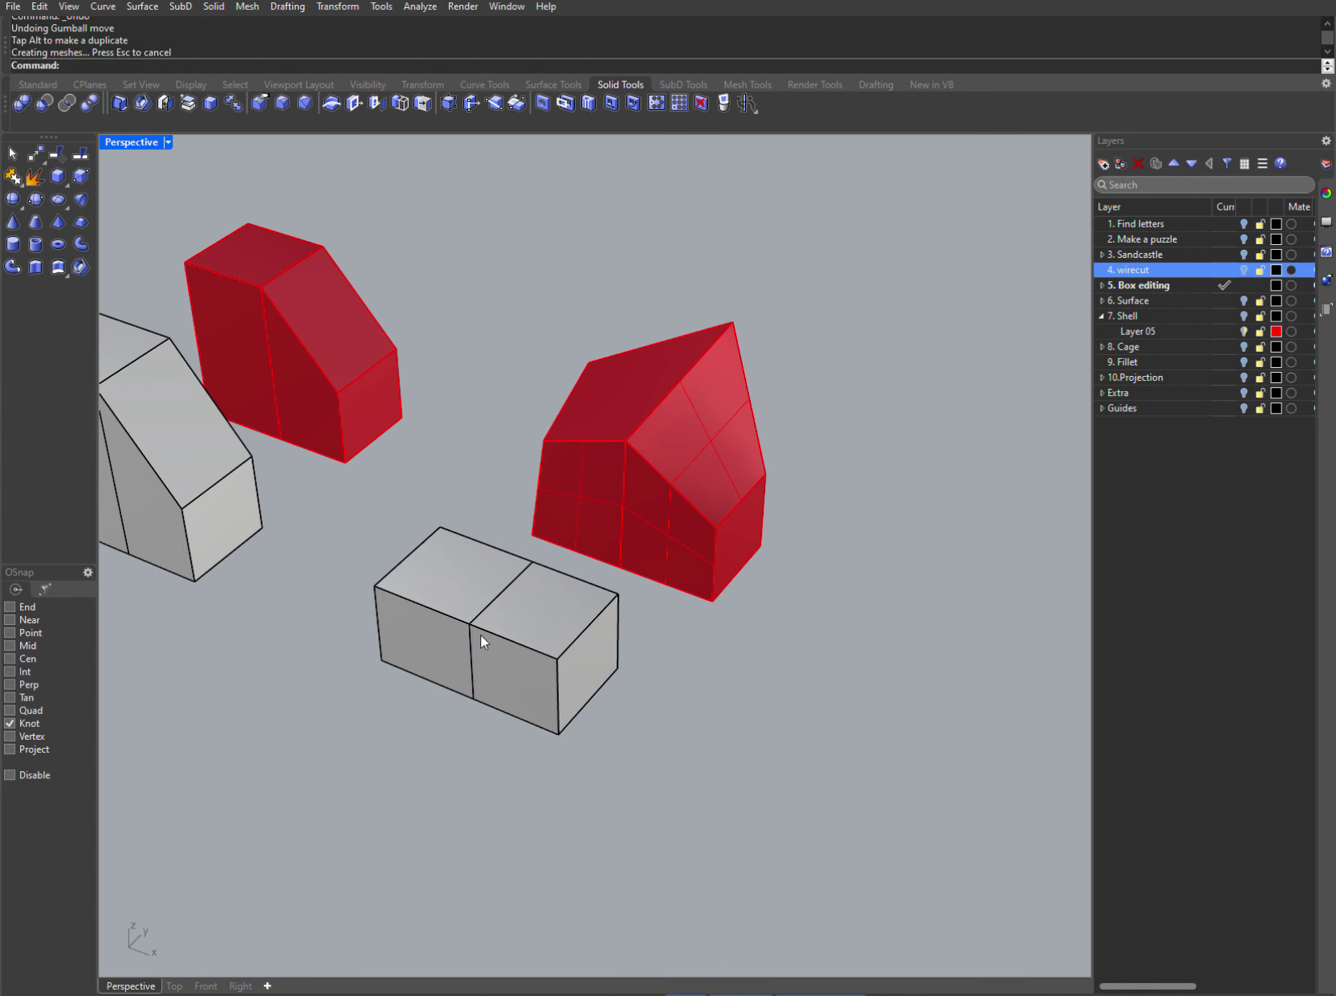
- Subselect the front vertical edge between the fifth box's two halves and move it slightly inward along Y
ctrl+shift+click(470, 630)
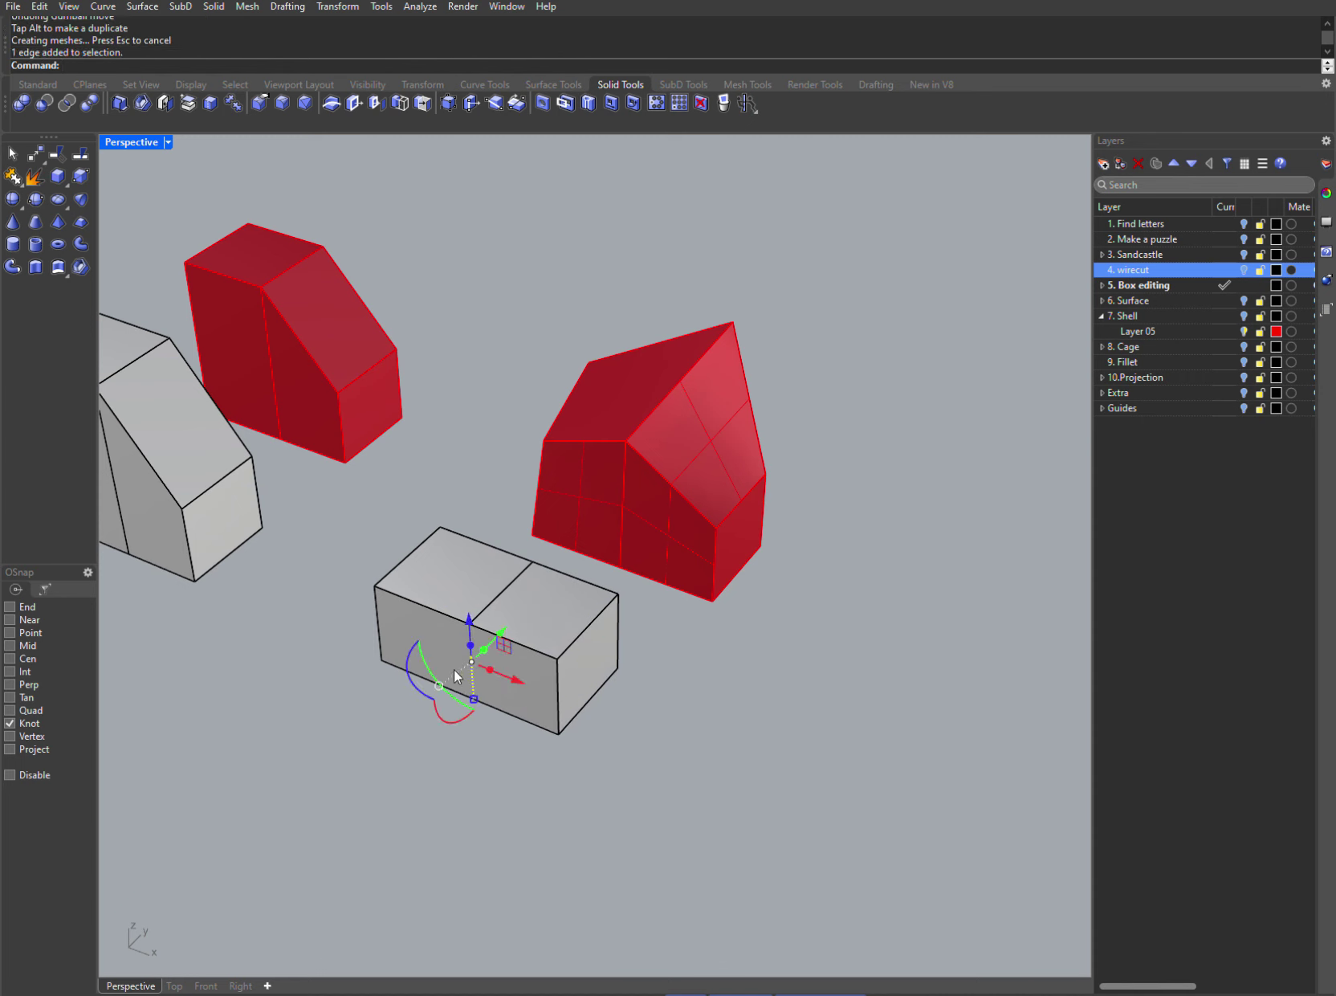
drag(450, 705, 441, 697)
drag(496, 629, 505, 622)
click(637, 692)
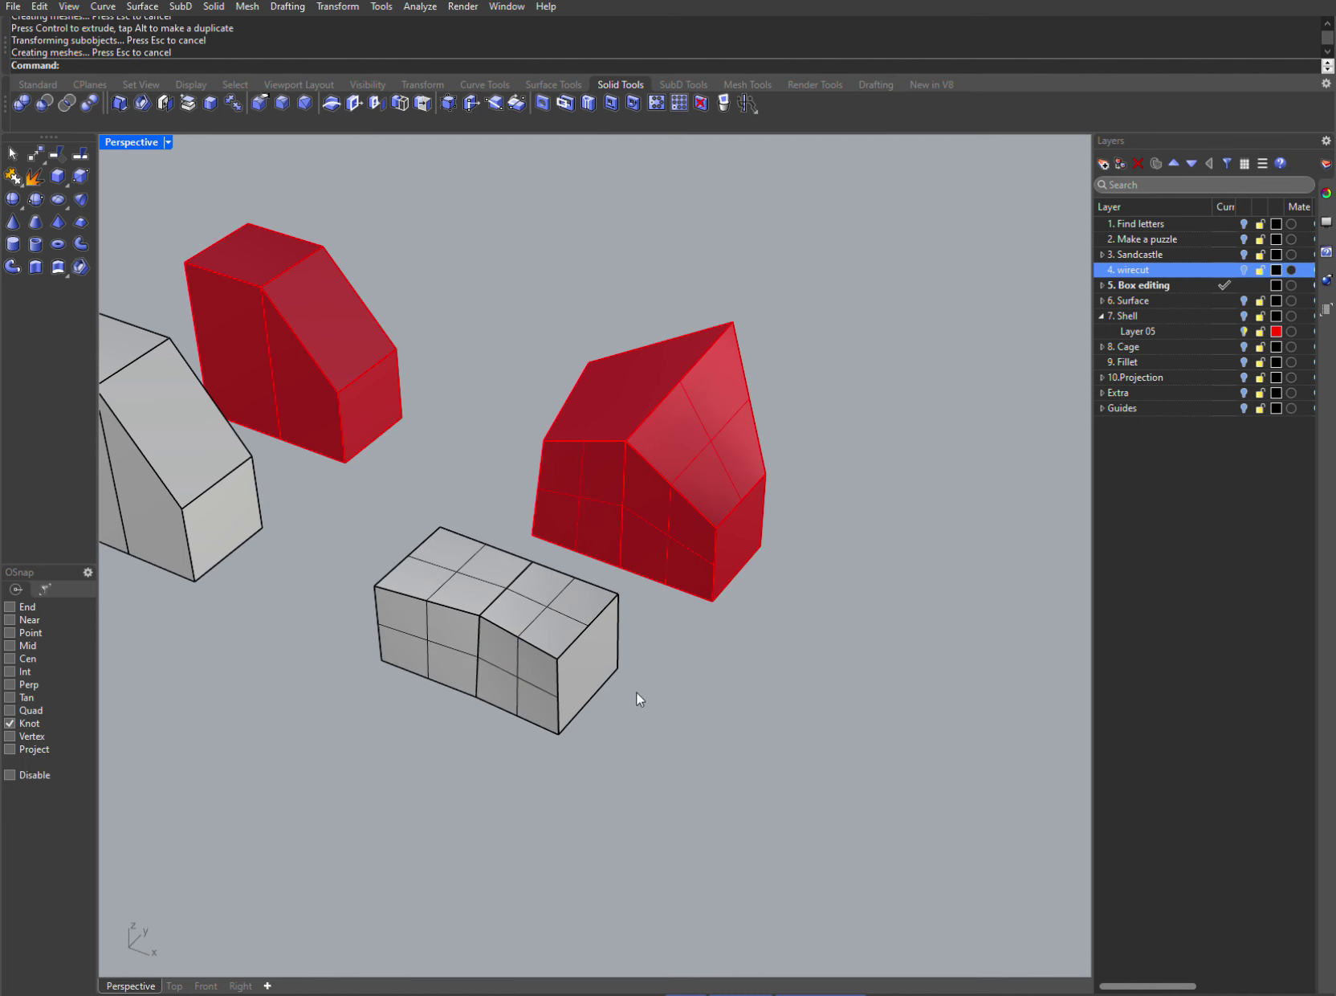
- Make the 6. Surface layer current and hide the 5. Box editing layer
click(1225, 285)
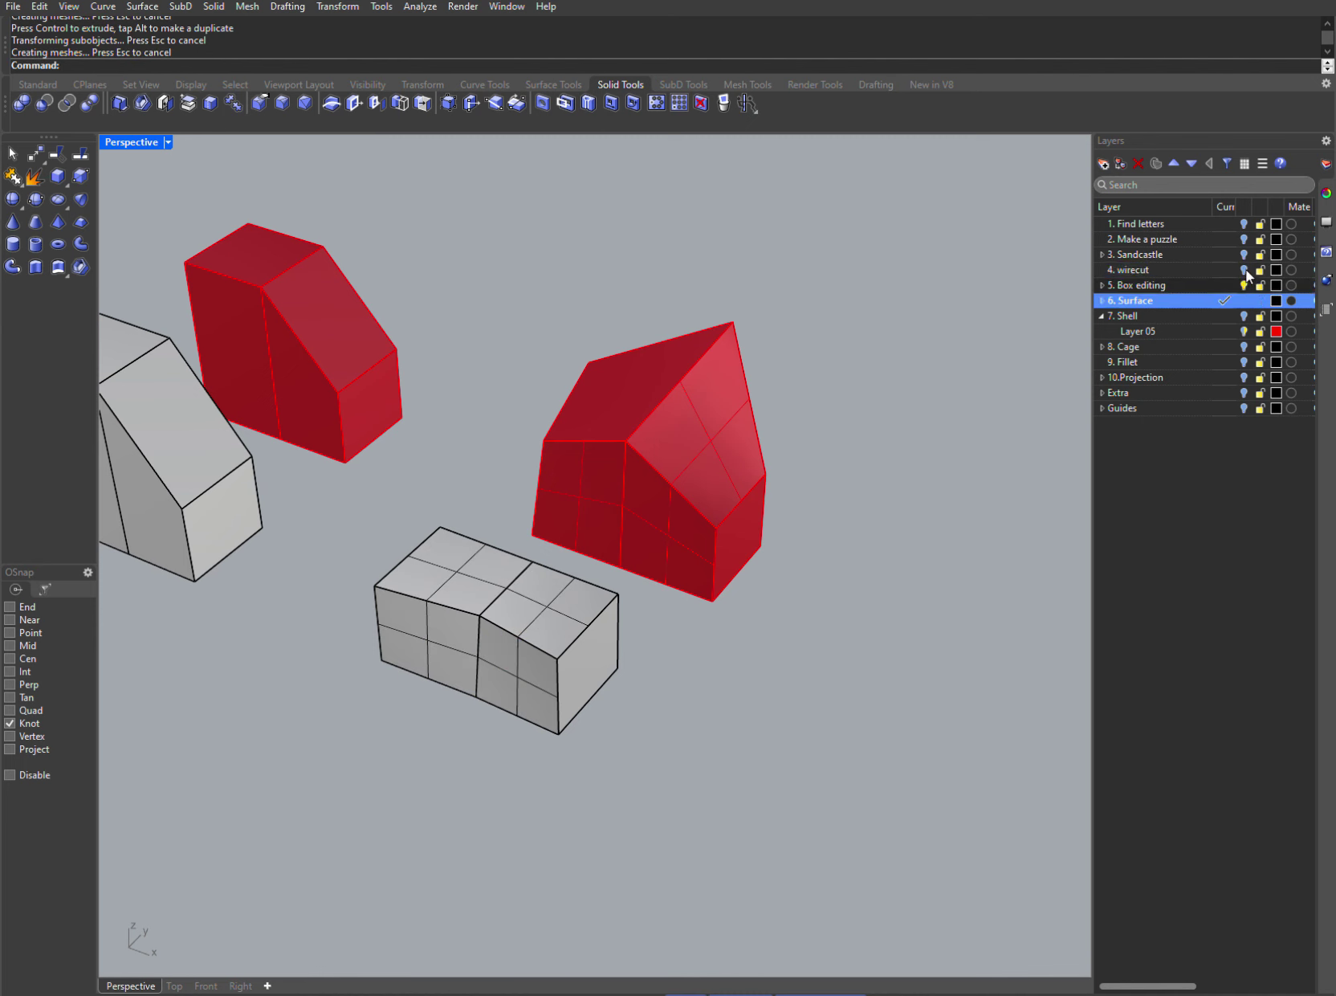
shift+right_drag(428, 366, 649, 549)
scroll(517, 534, up, 12)
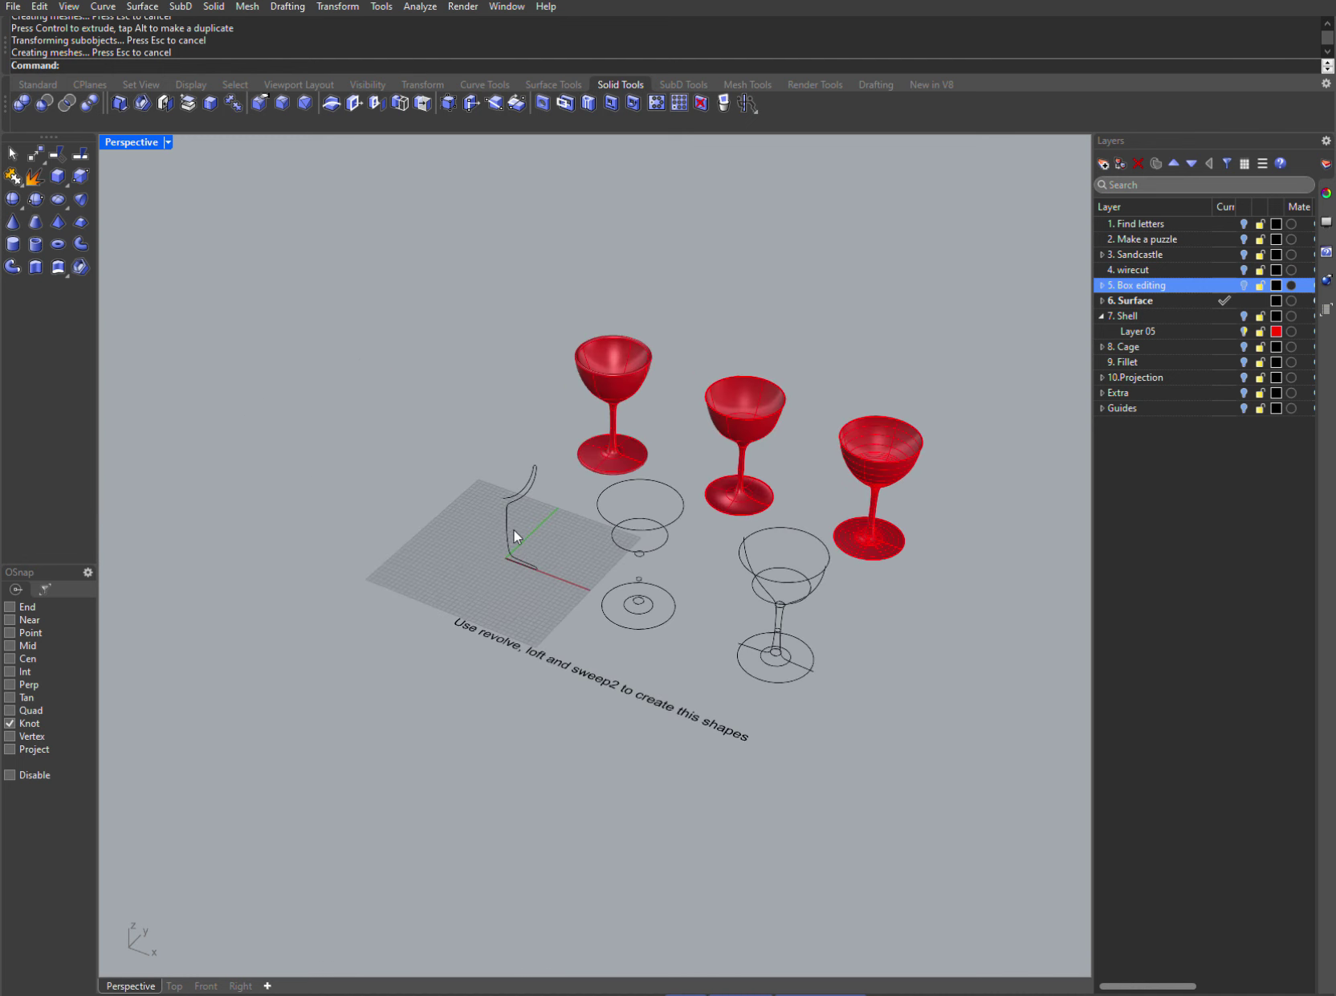
- Revolve the first glass's profile curve a full 360 degrees around the vertical axis through its stem
right_drag(529, 518, 567, 532)
click(447, 597)
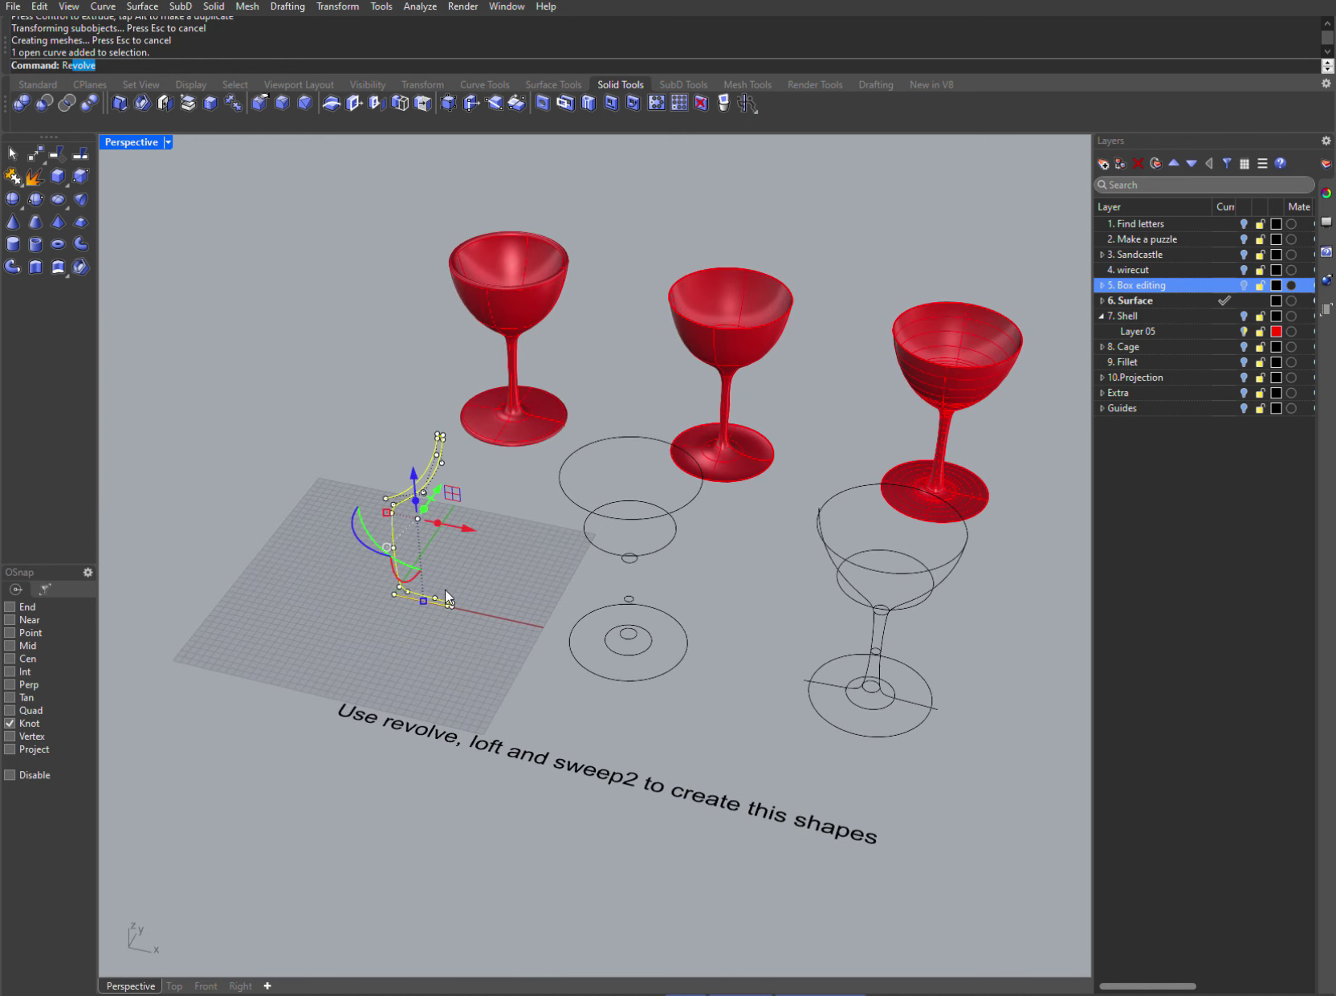
key(Return)
click(394, 593)
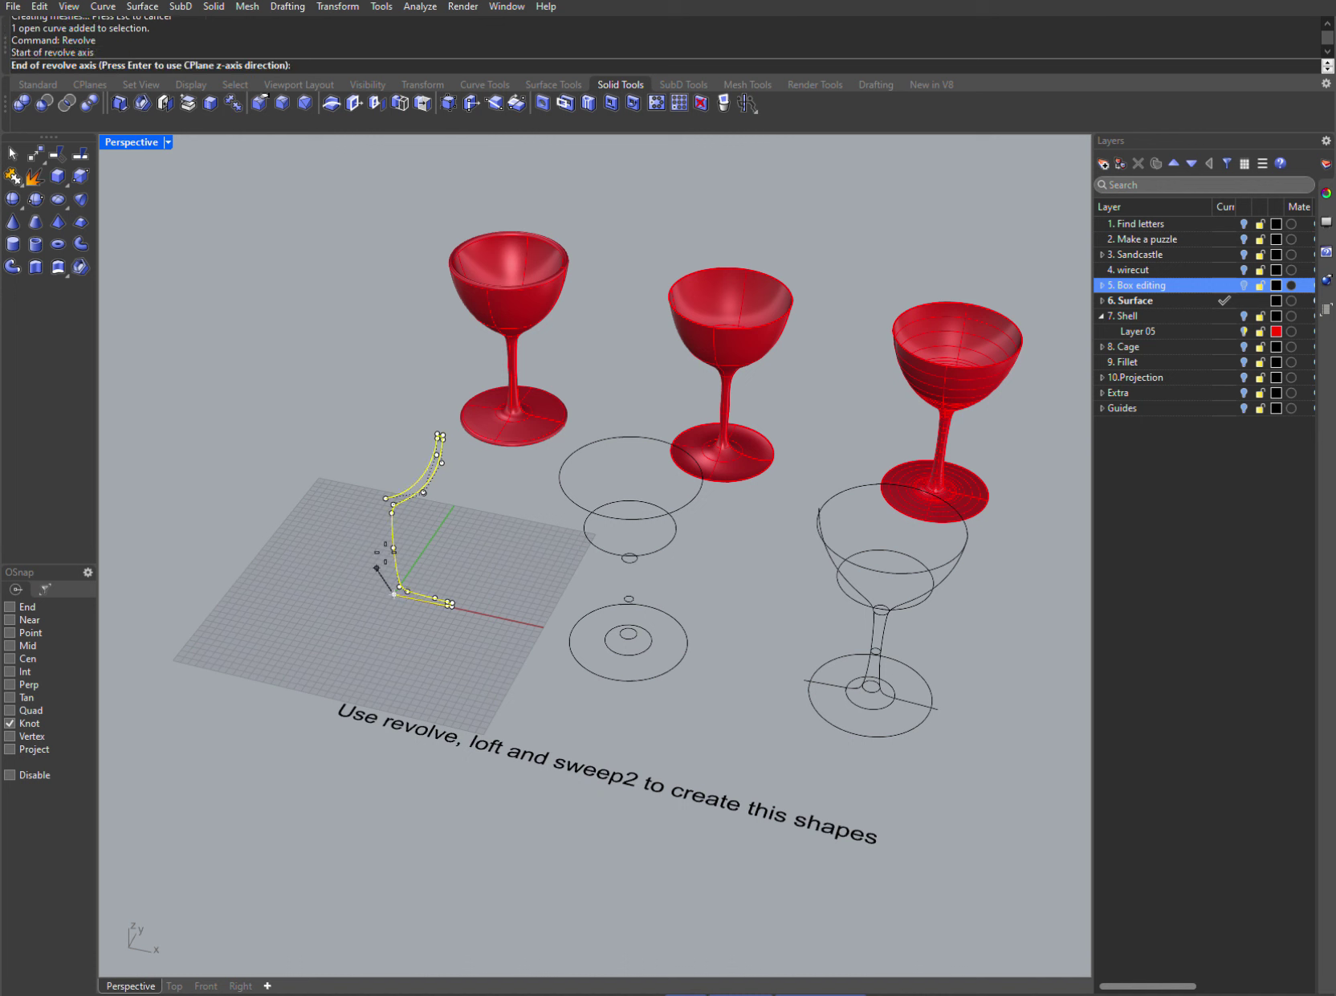
click(386, 498)
click(500, 617)
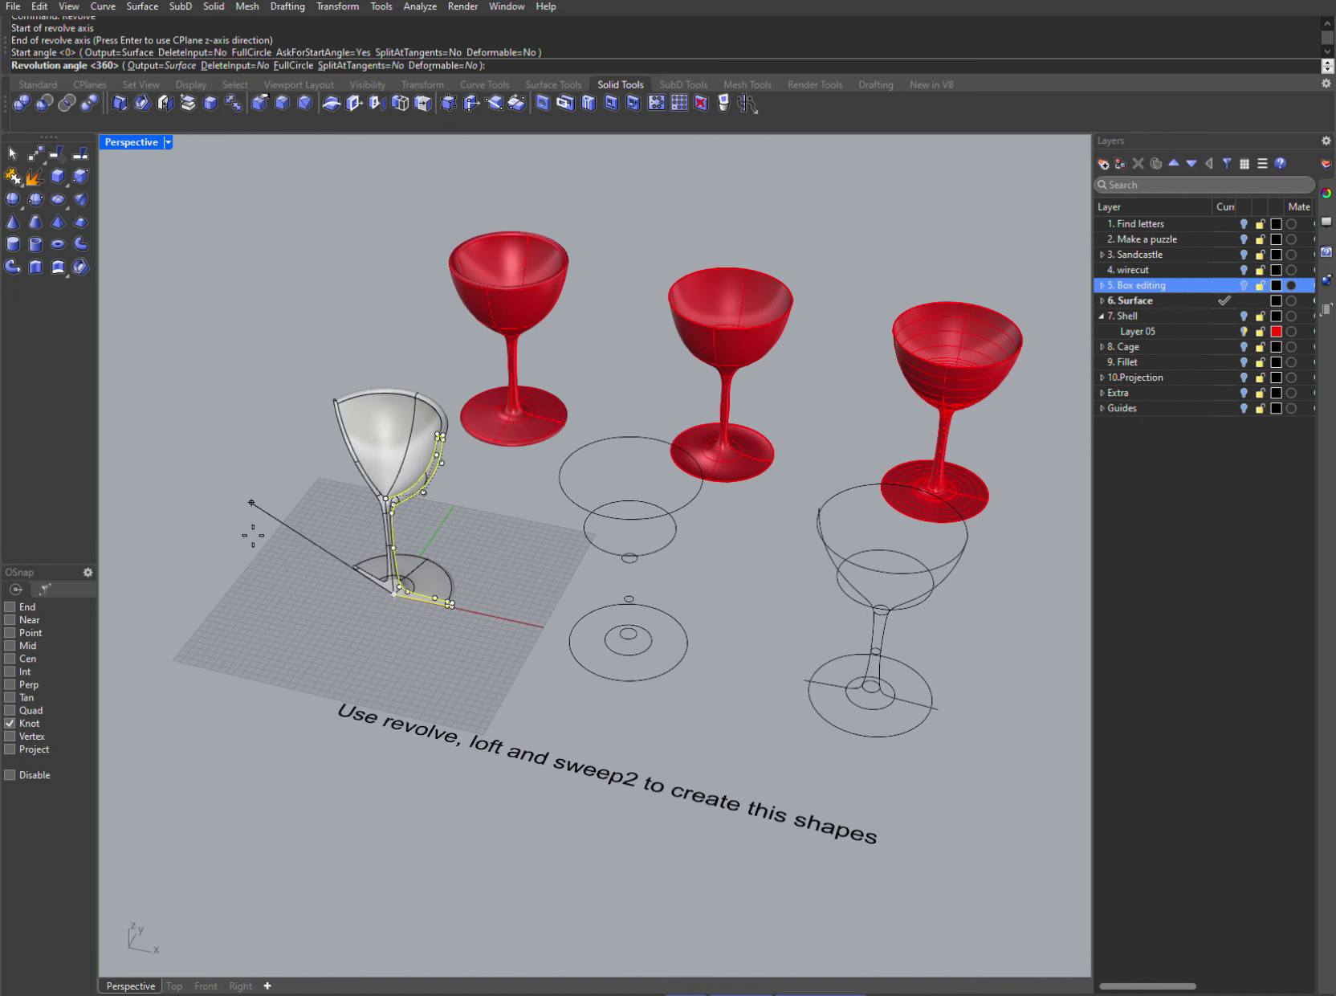
key(Return)
key(Return)
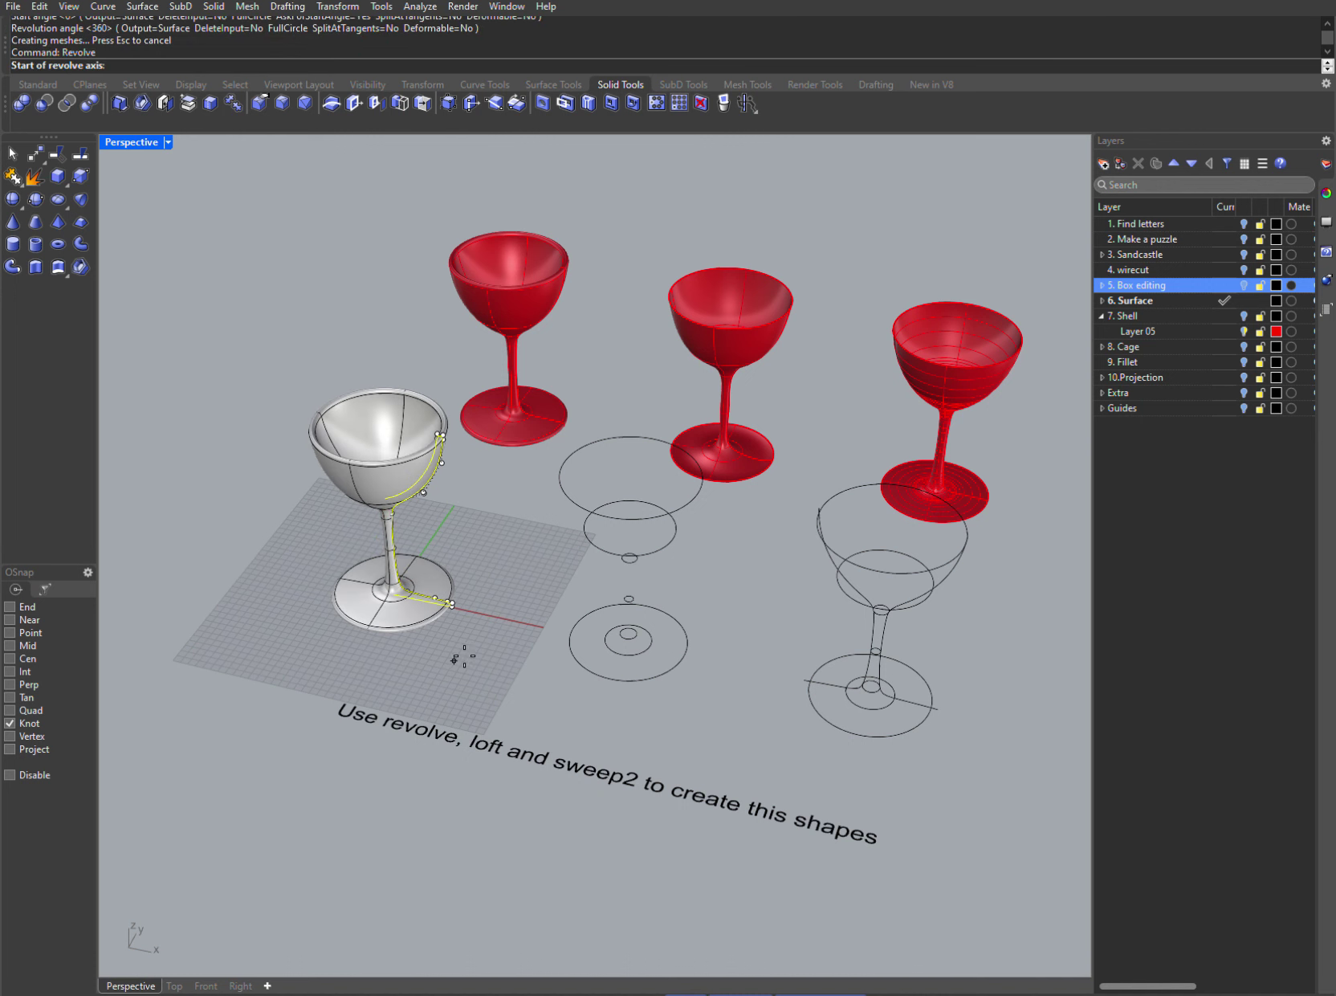
click(463, 656)
key(Escape)
key(Escape)
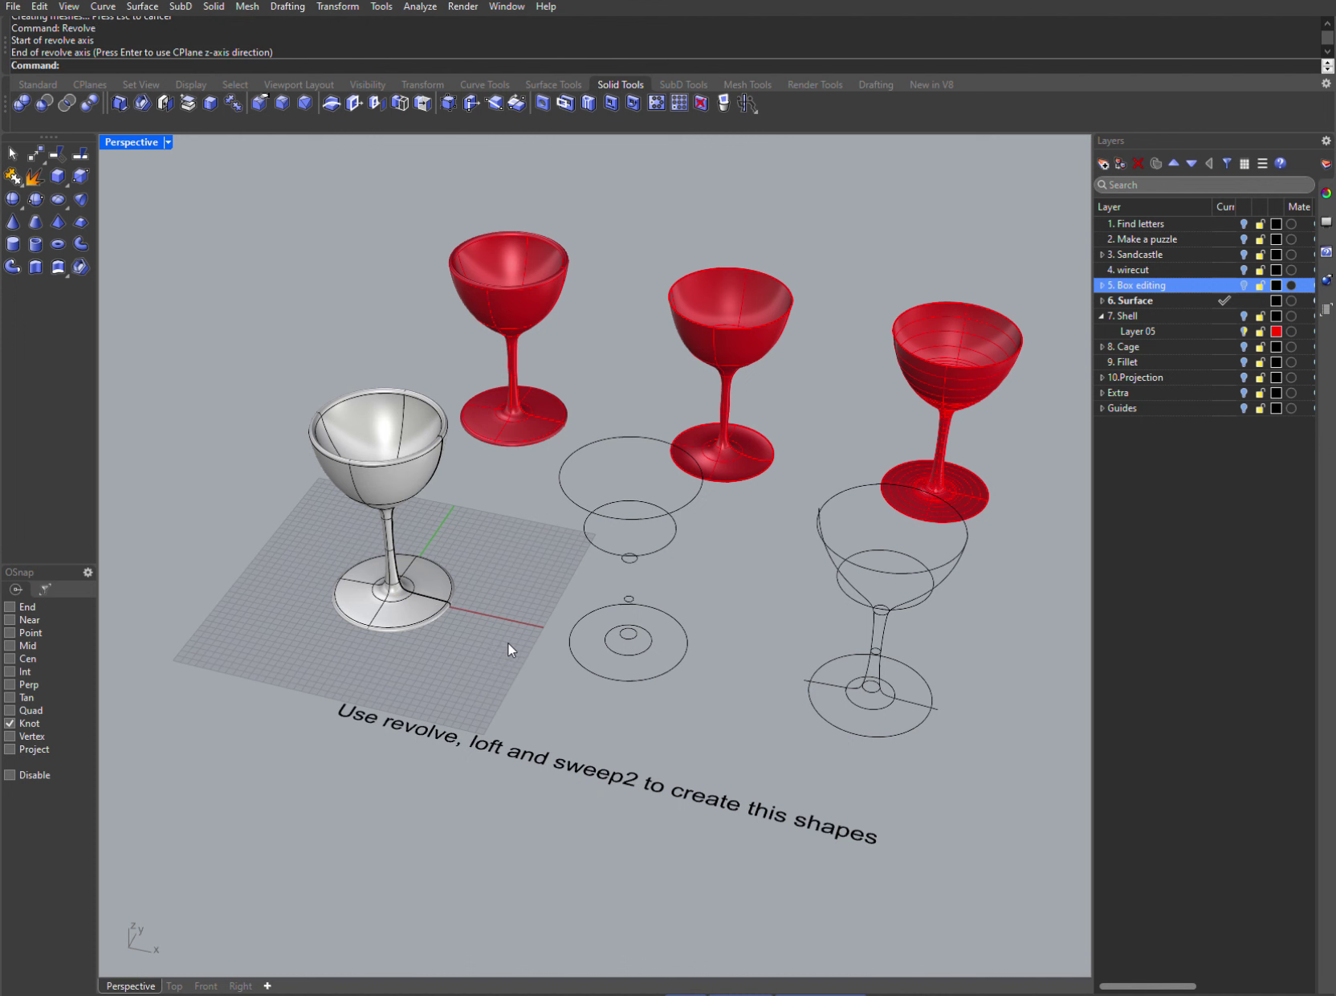
- Loft the stacked circles of the second glass into a surface with the default seam
shift+right_drag(508, 642, 540, 644)
text(Loft)
key(Return)
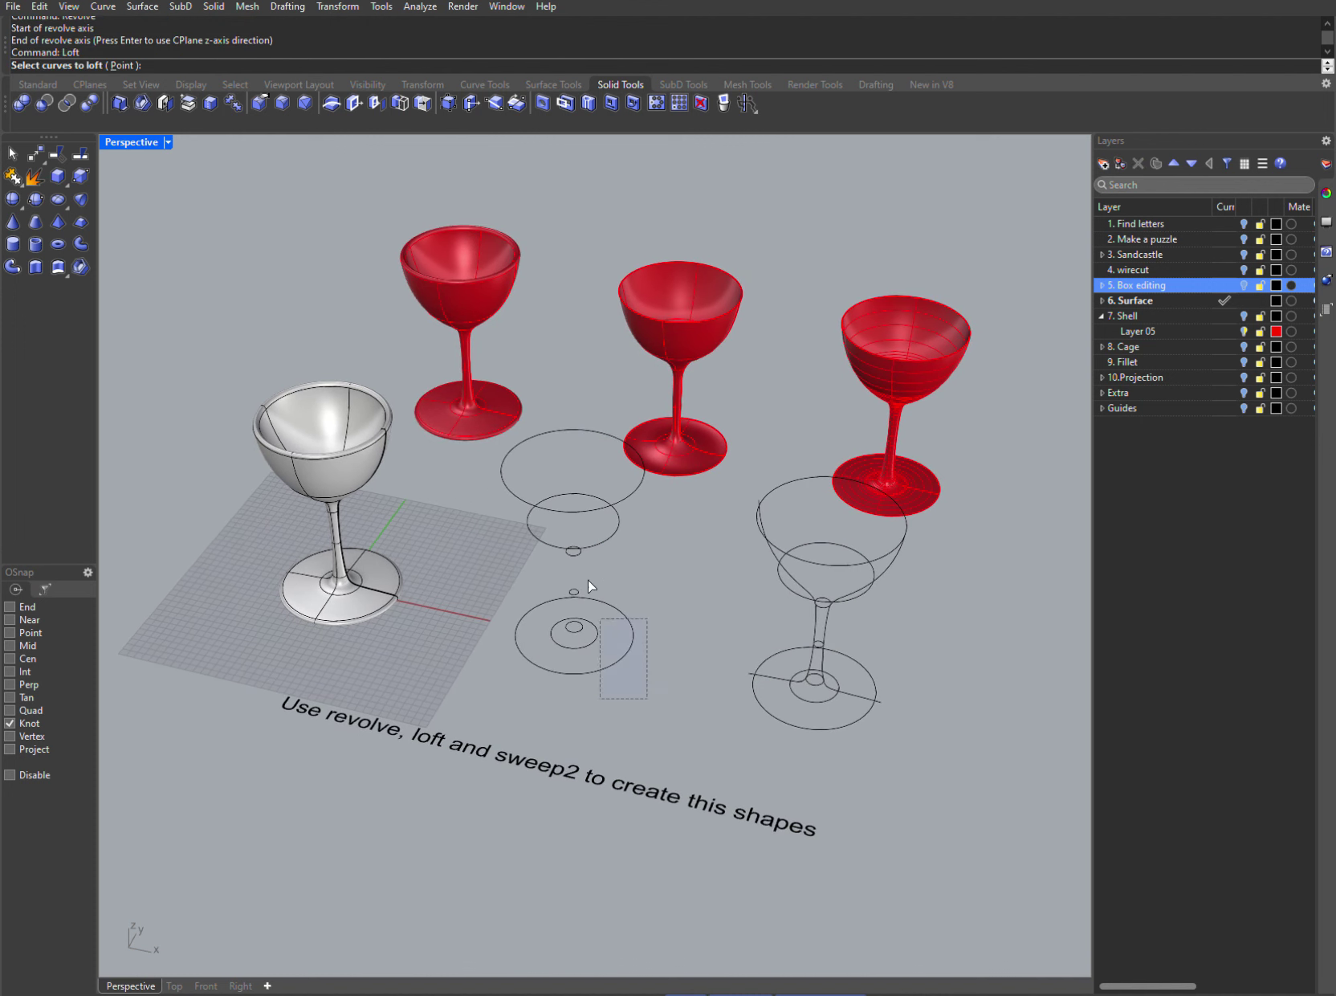
drag(554, 480, 554, 482)
key(Return)
key(Return)
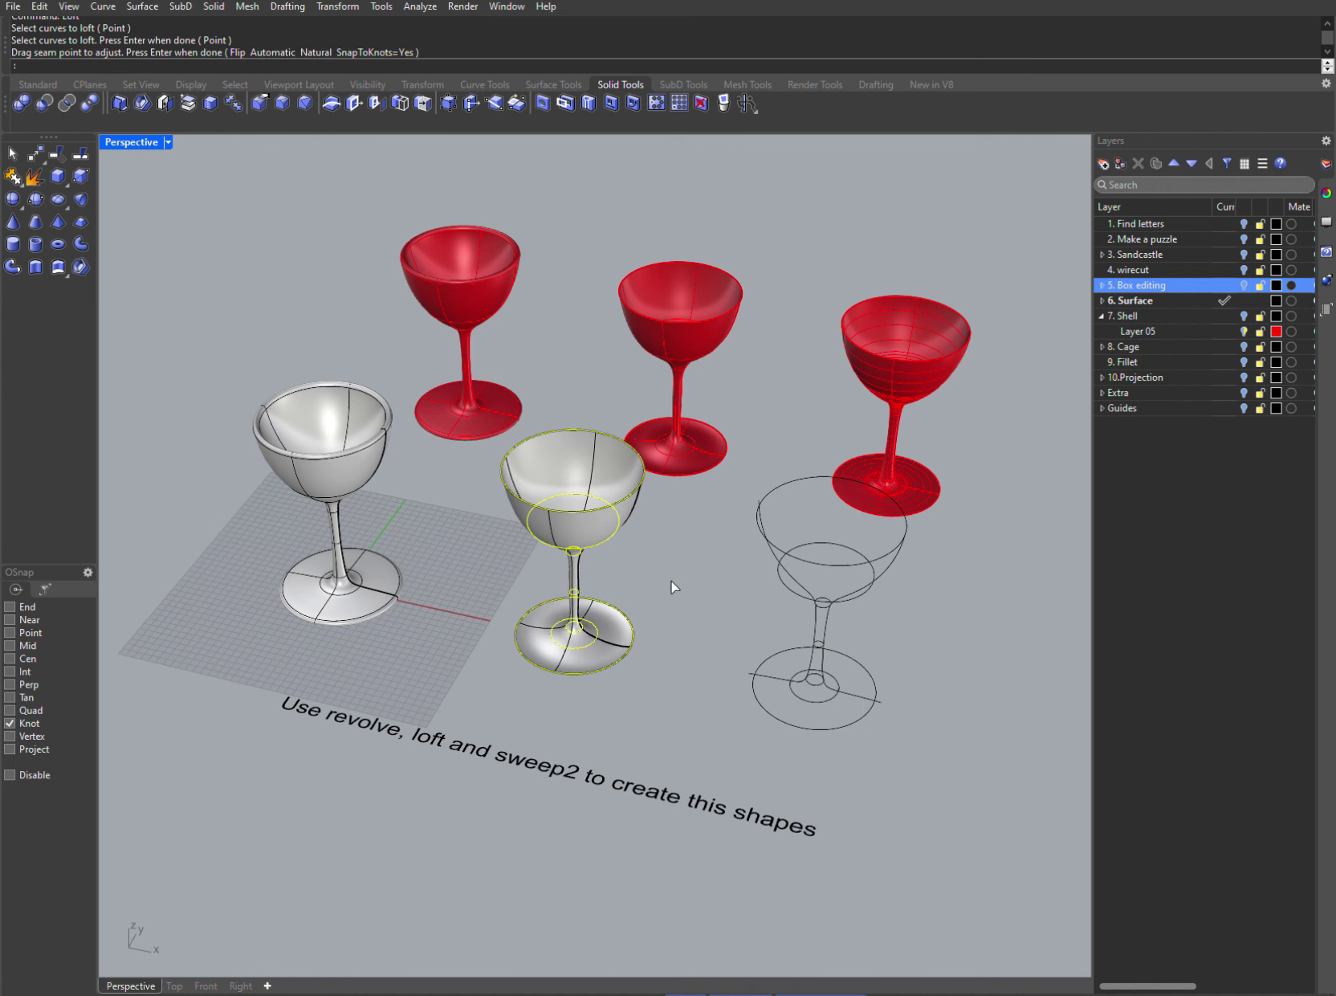
key(Return)
- Build the third glass with Sweep2, using the two profile curves as rails and the circles from base to rim as cross sections
shift+right_drag(925, 637, 774, 626)
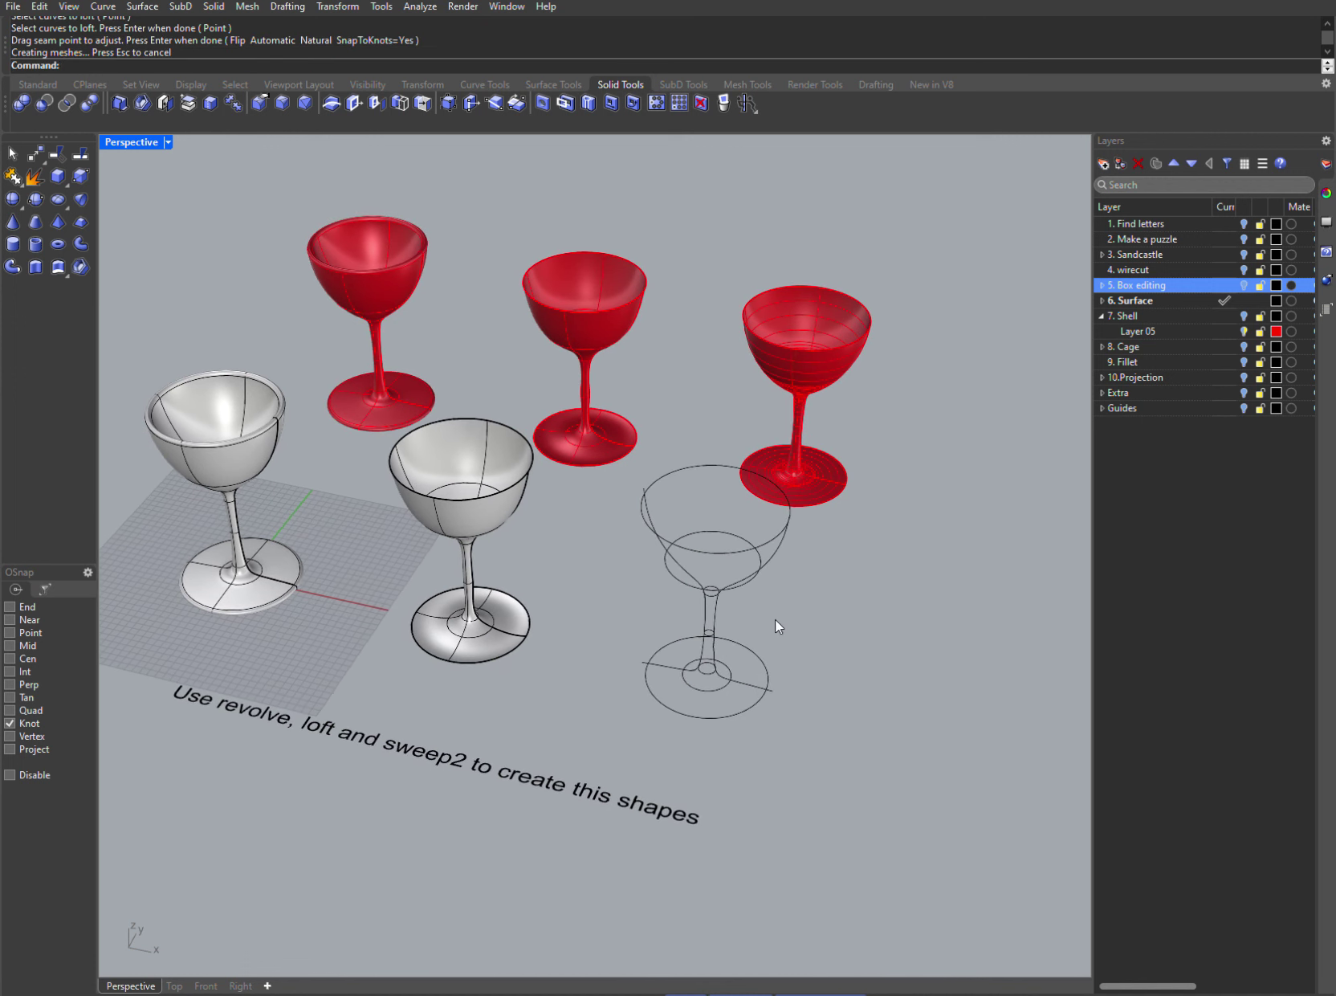
text(Sweep2)
key(Return)
click(748, 670)
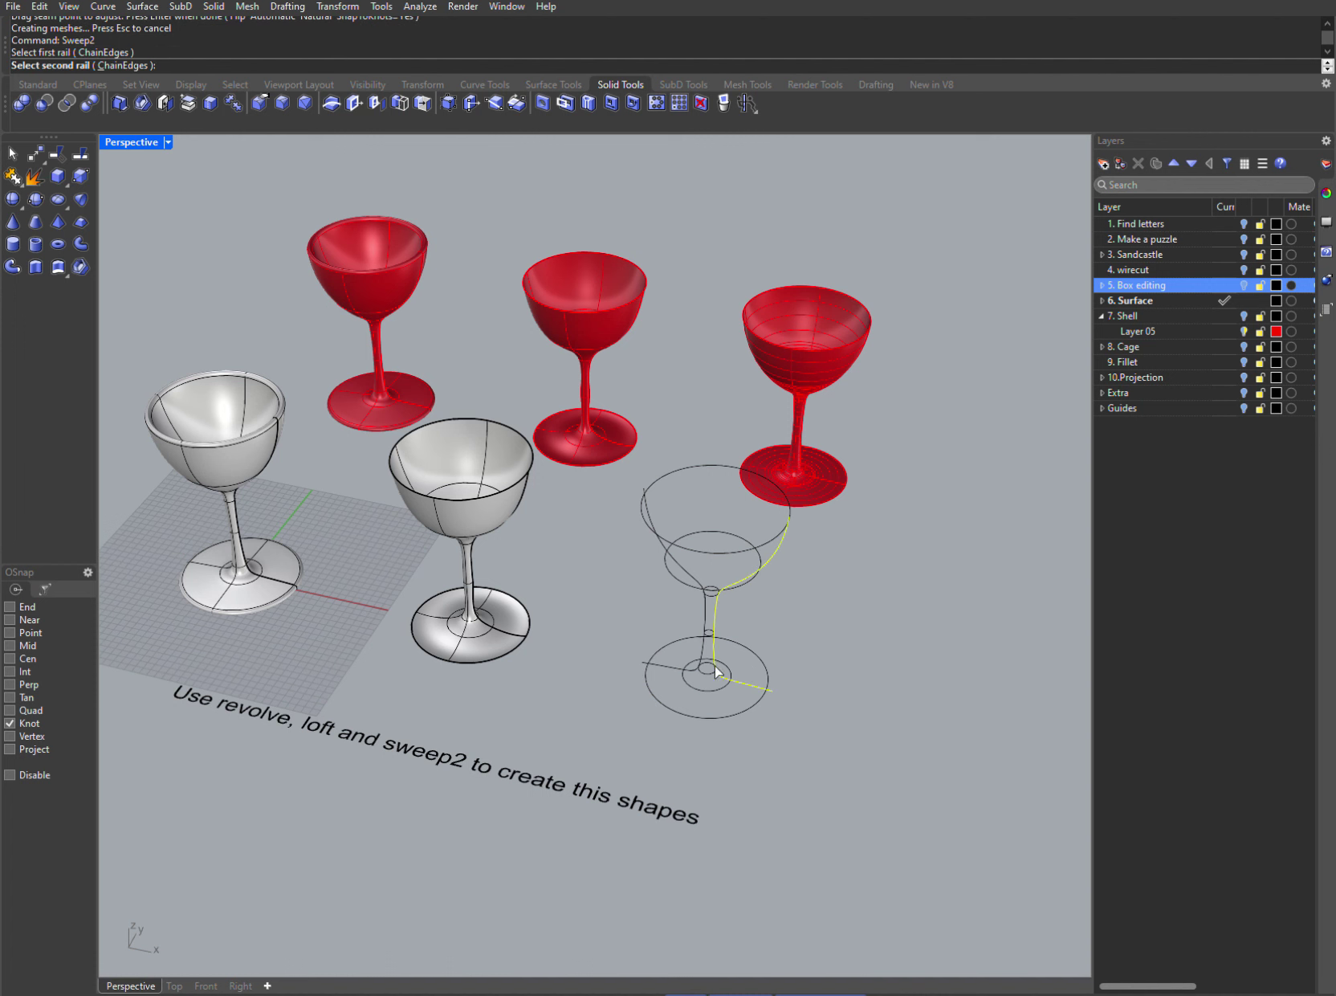
click(667, 649)
scroll(716, 713, up, 3)
click(715, 718)
click(710, 681)
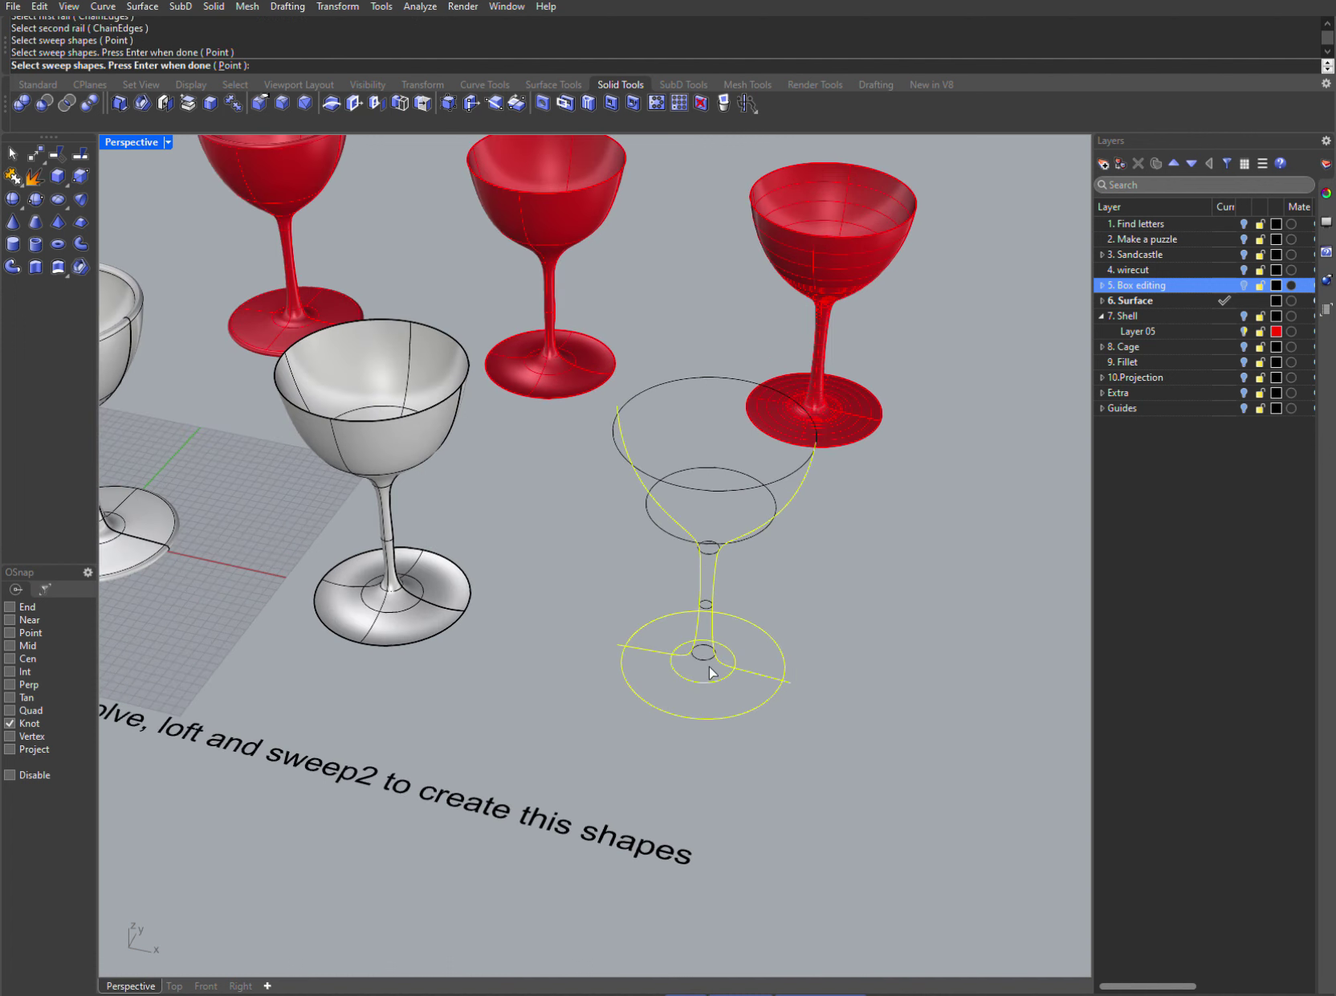
click(708, 659)
click(704, 607)
click(708, 553)
click(654, 488)
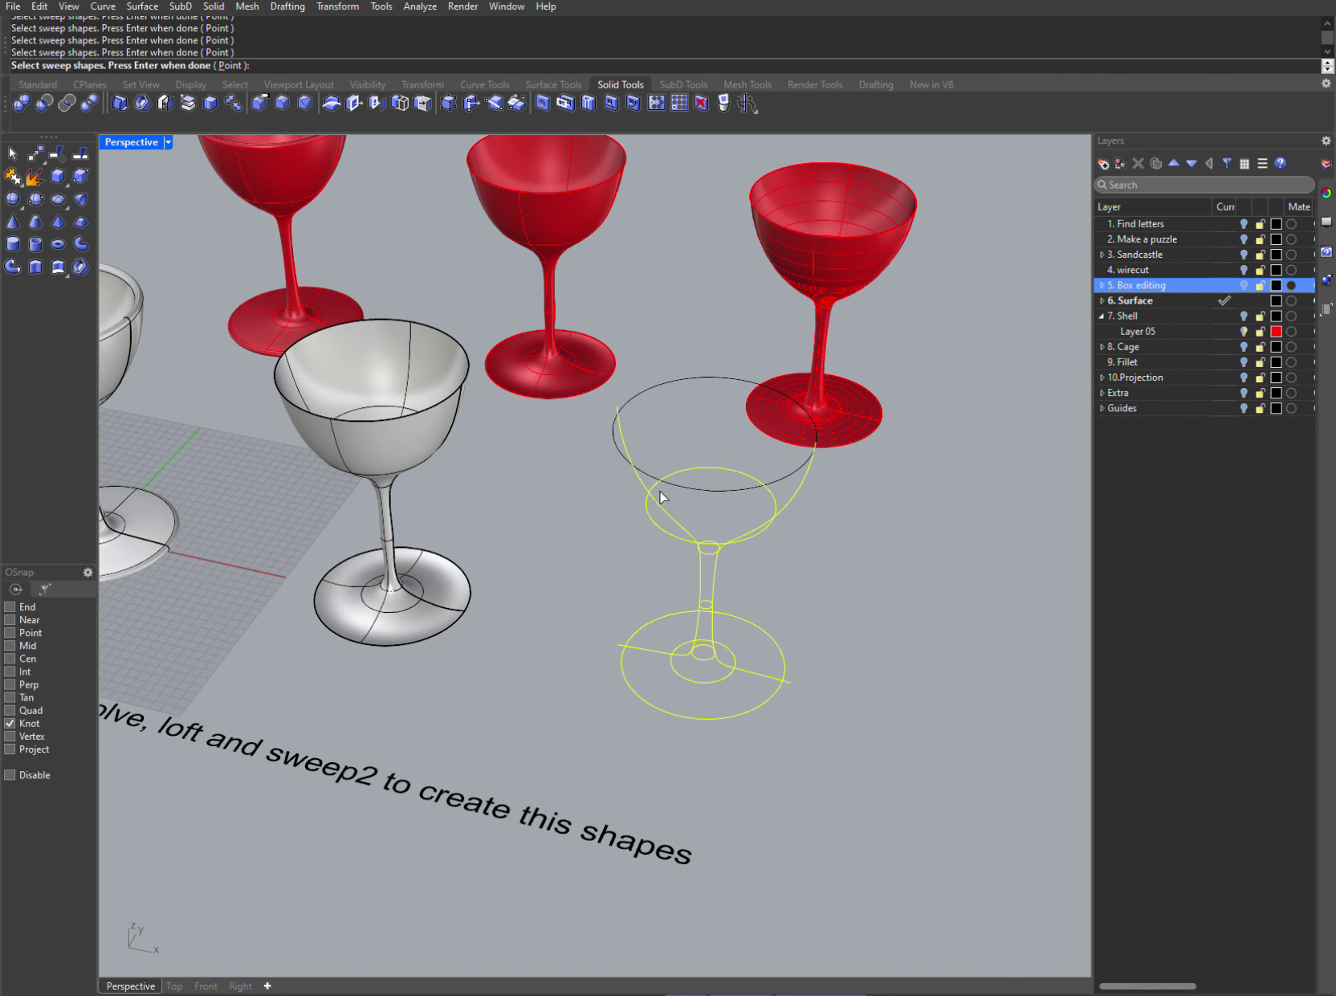
click(615, 430)
key(Return)
key(Return)
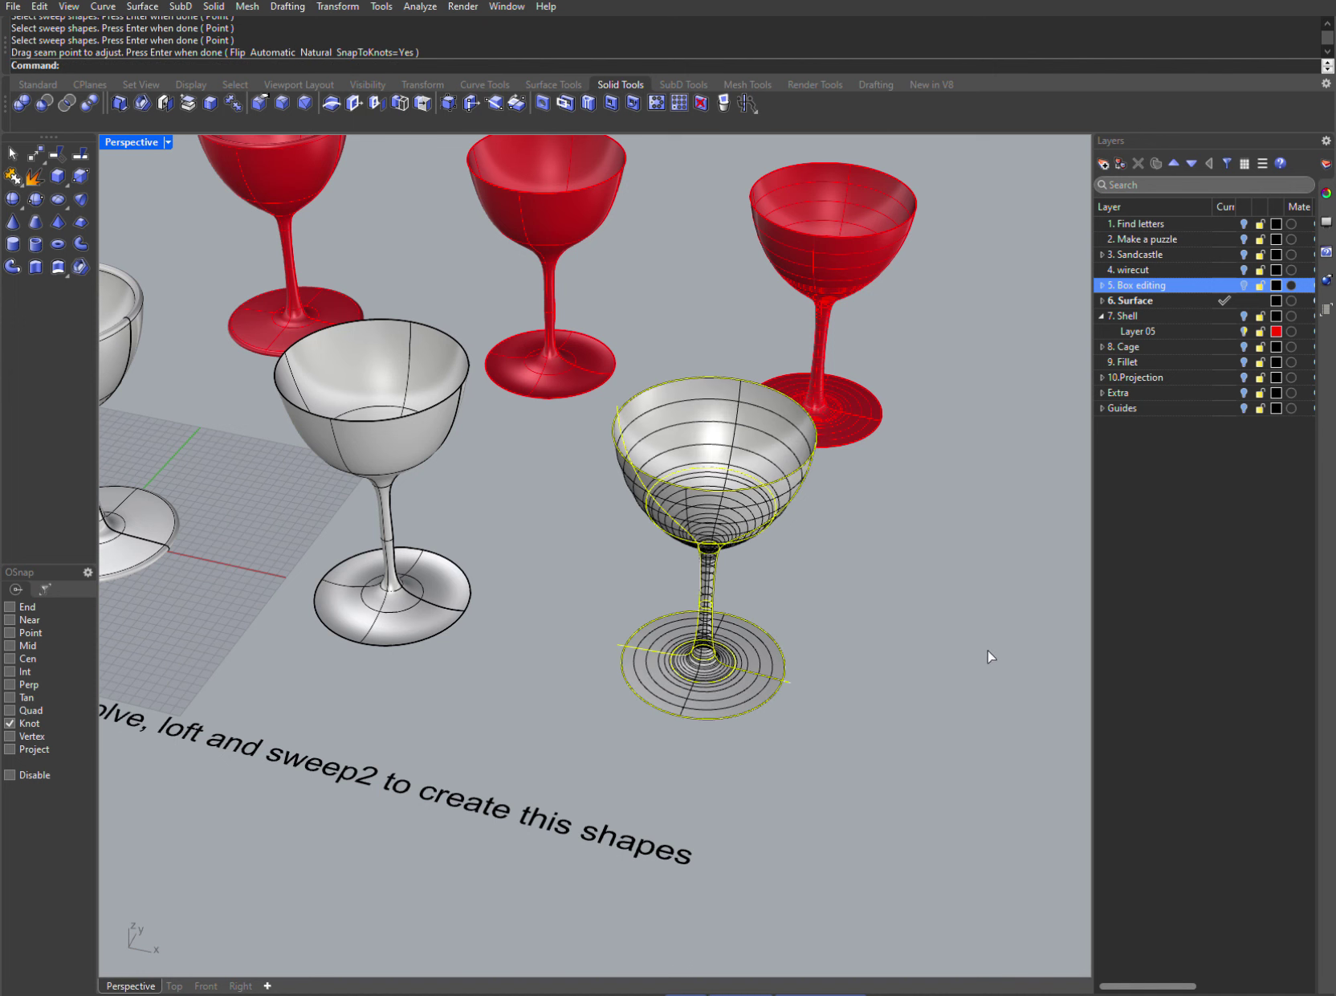
- Make the 7. Shell layer current, hide 6. Surface and show the 5. Box editing layer
scroll(895, 693, down, 2)
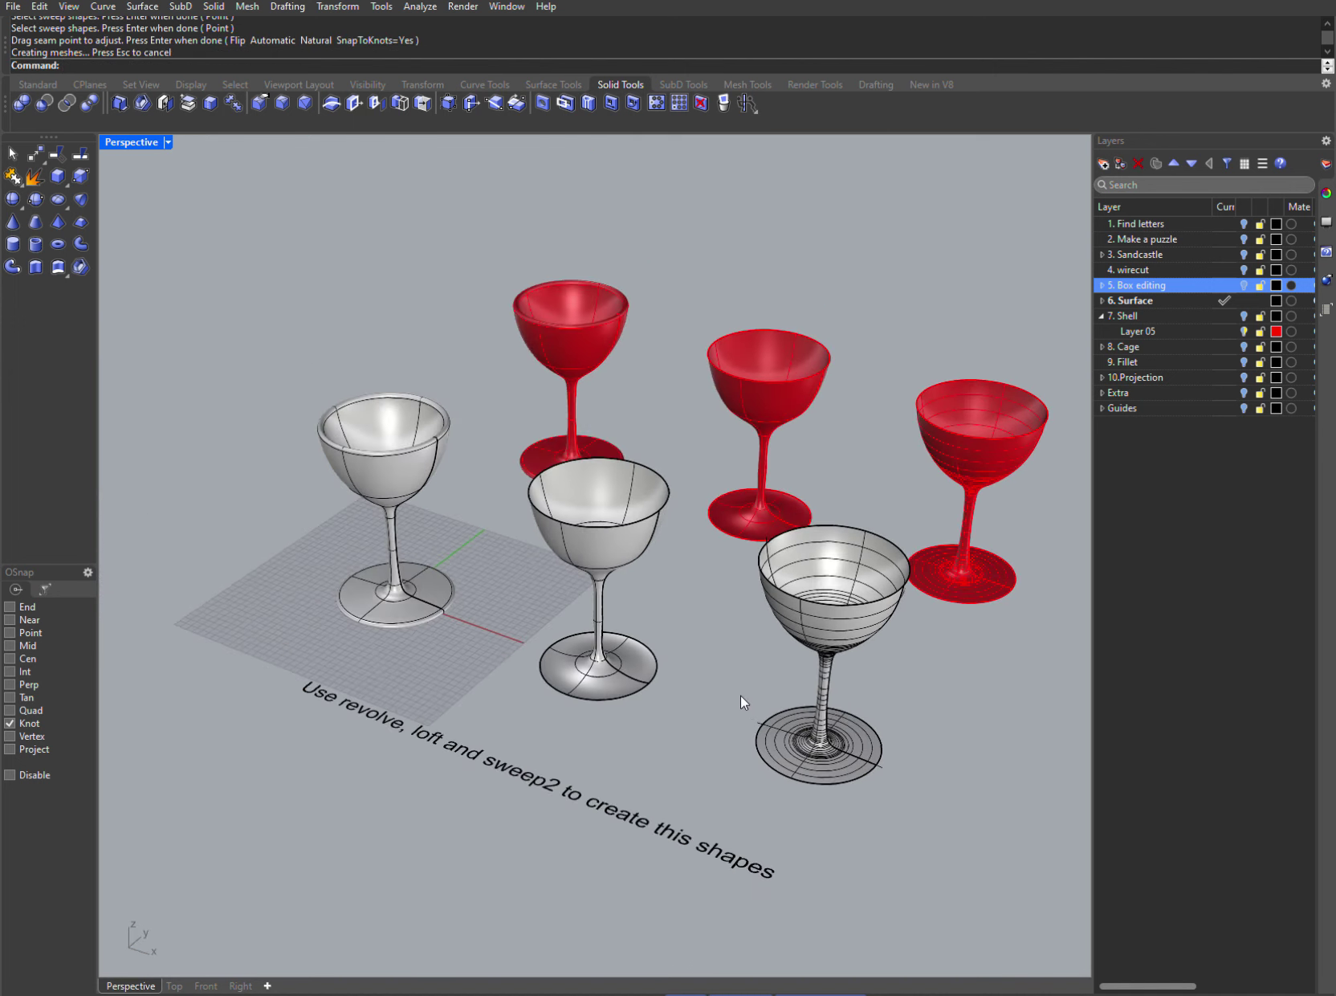
click(1226, 314)
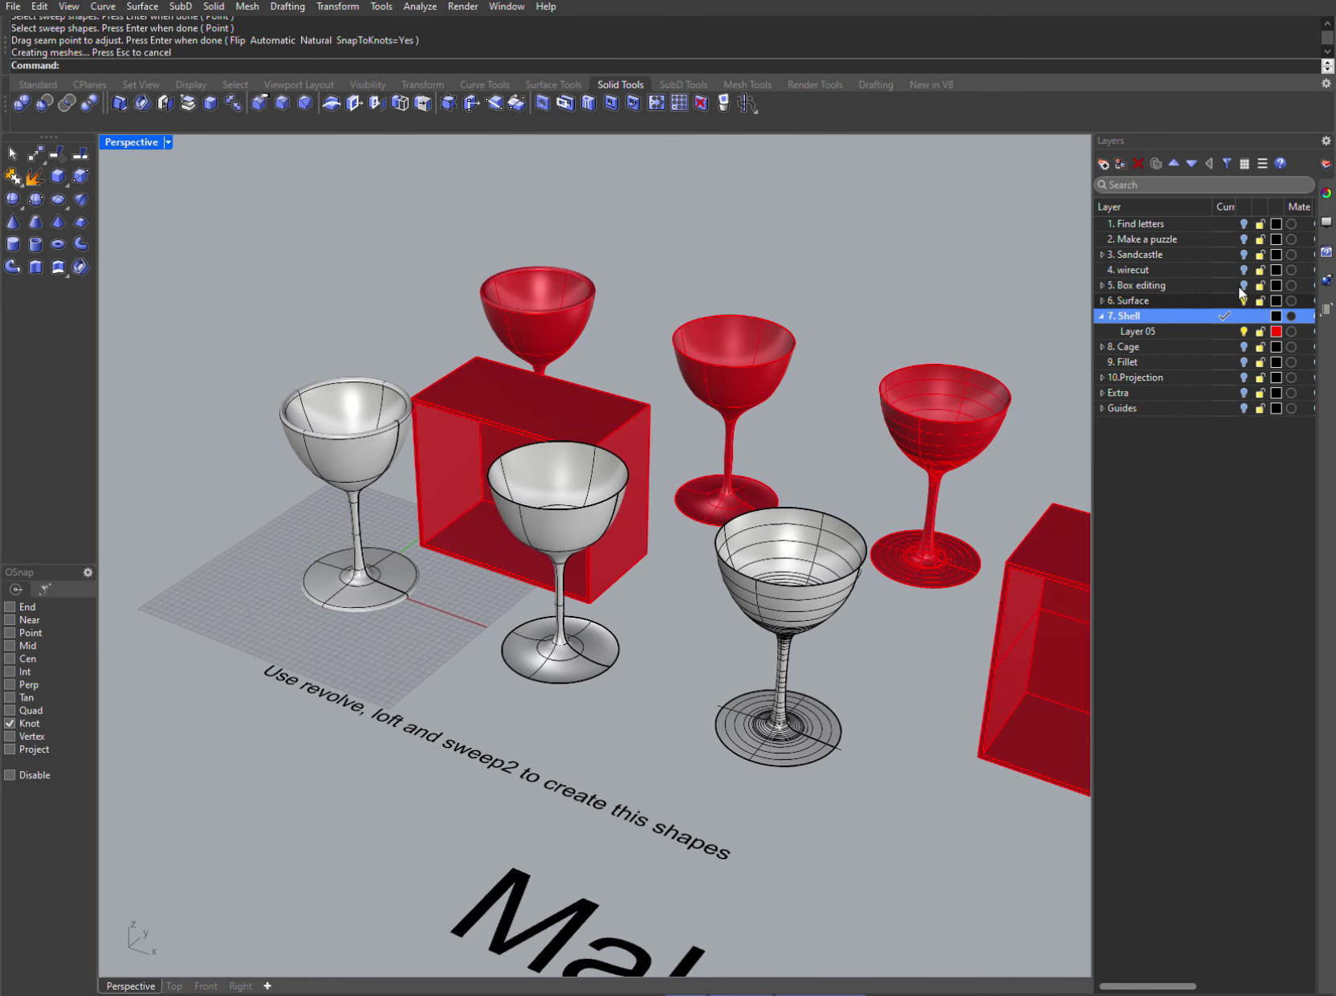
click(1244, 300)
scroll(922, 443, down, 4)
shift+right_drag(922, 443, 869, 480)
scroll(783, 433, down, 3)
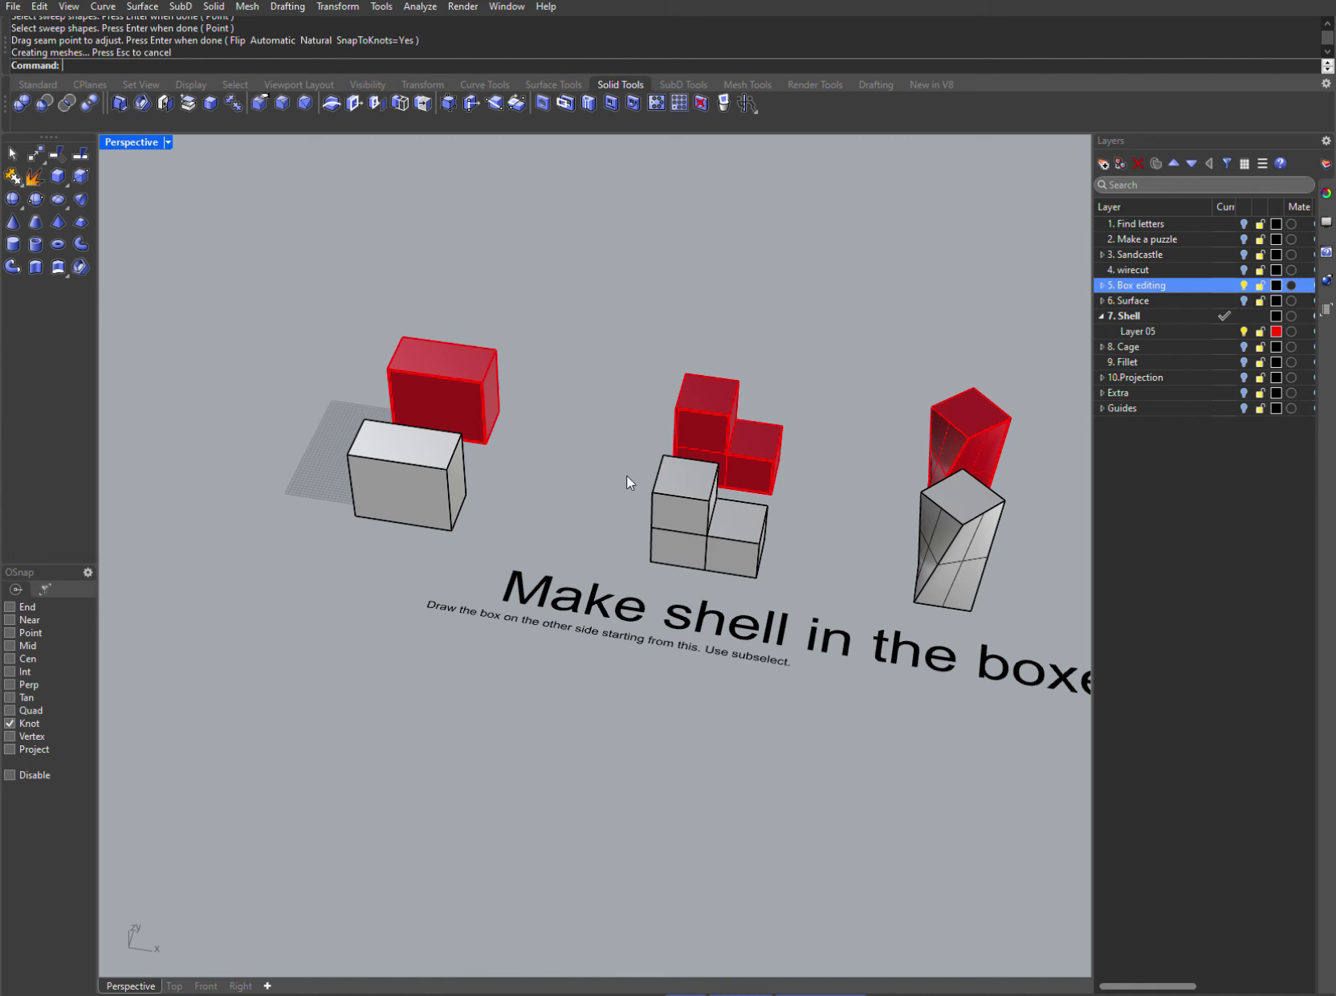
- Shell the first grey box with thickness 1, removing its front face
text(Shell)
key(Return)
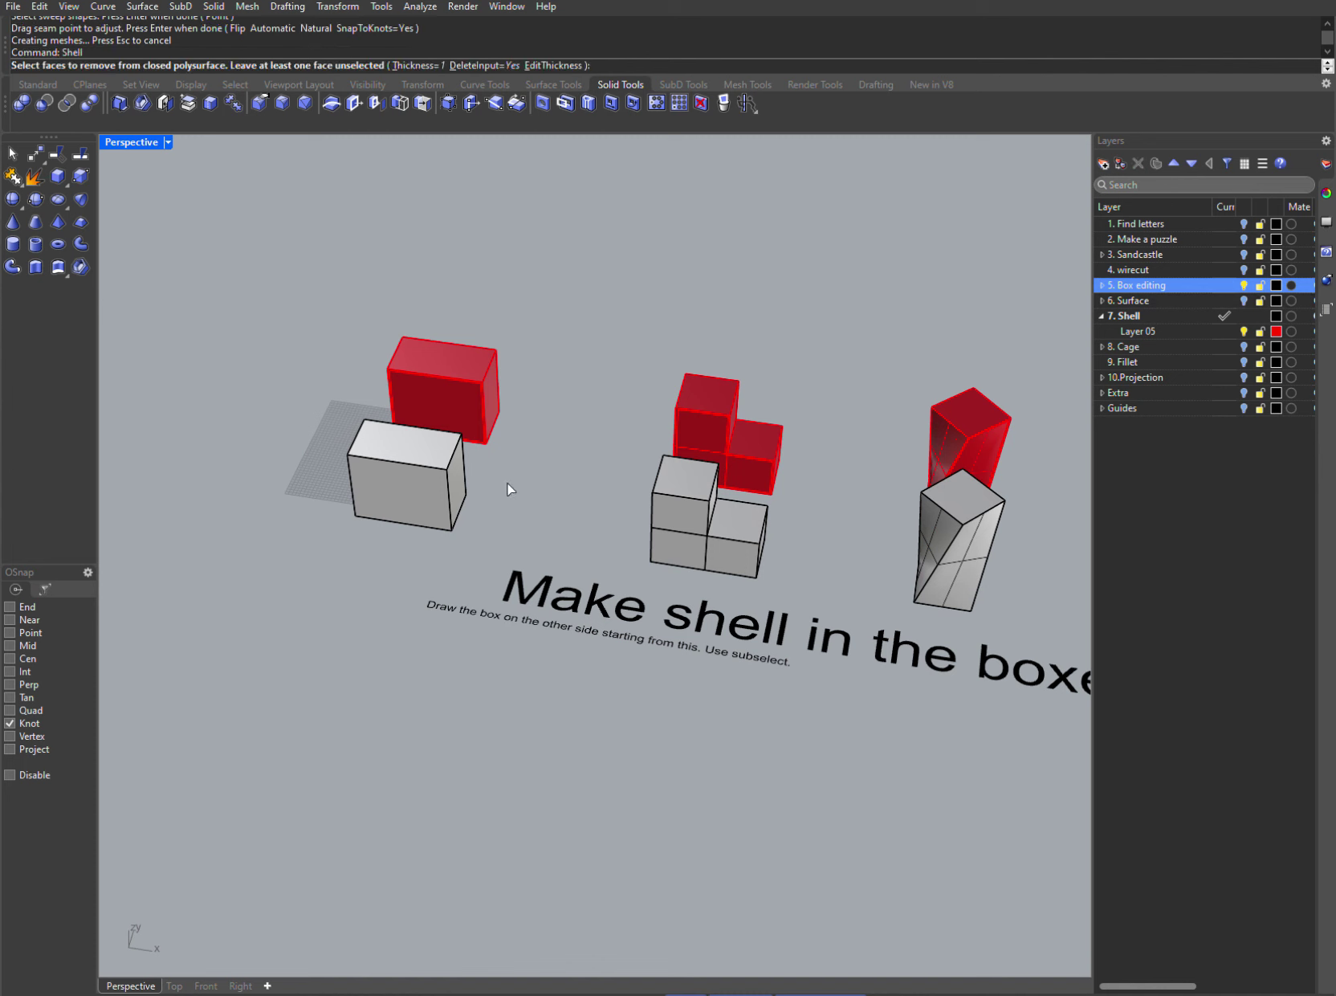
click(410, 488)
key(Return)
- Shell the L-shaped second box with thickness 1, removing its front face
key(Return)
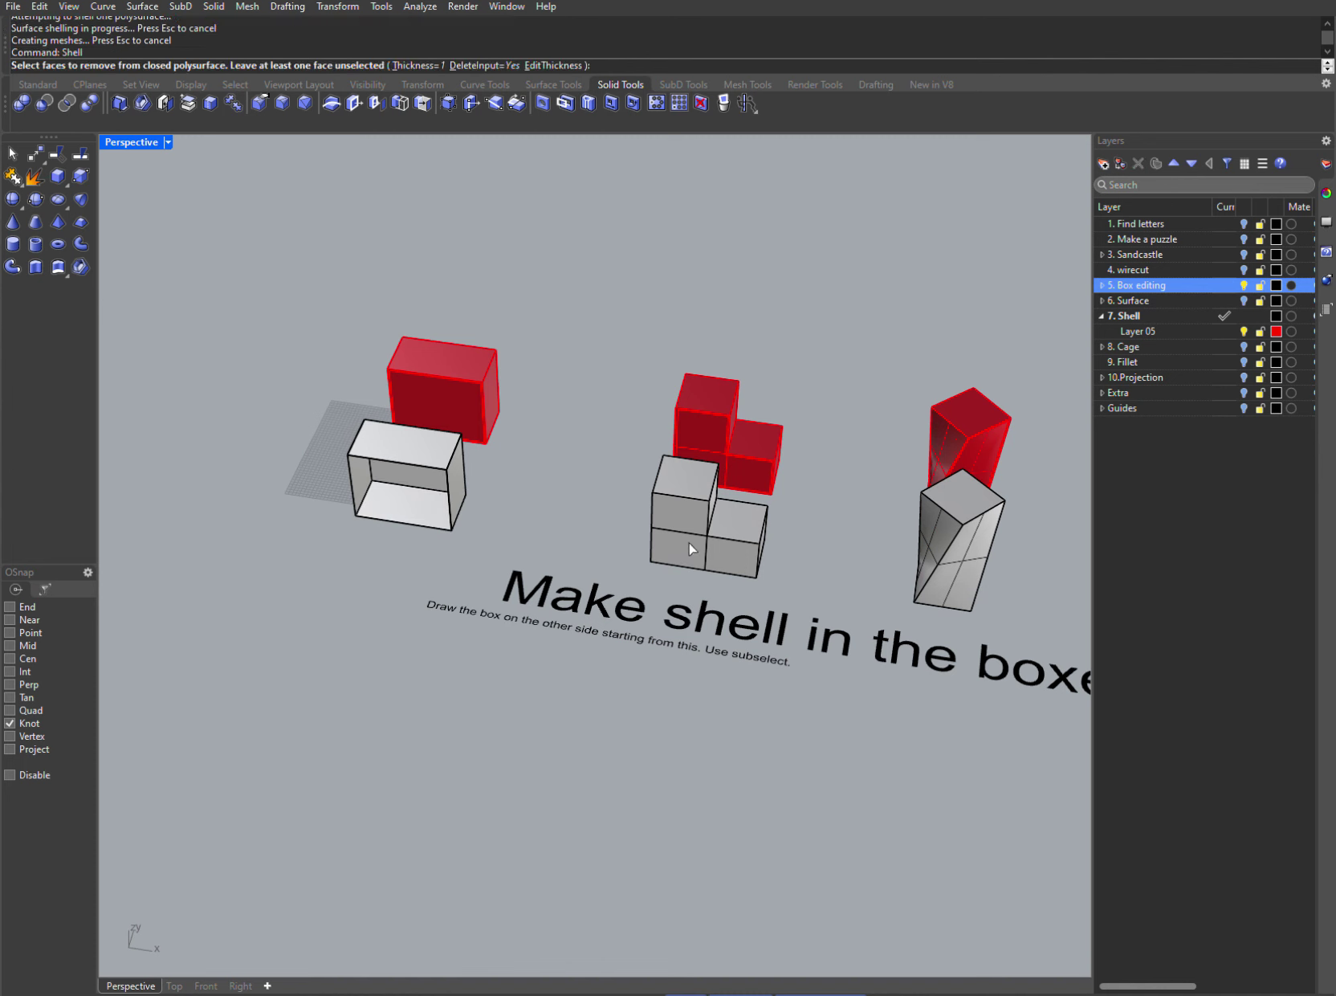
click(694, 507)
key(Return)
- Shell the twisted third box with thickness 1, removing its front face
scroll(834, 543, up, 3)
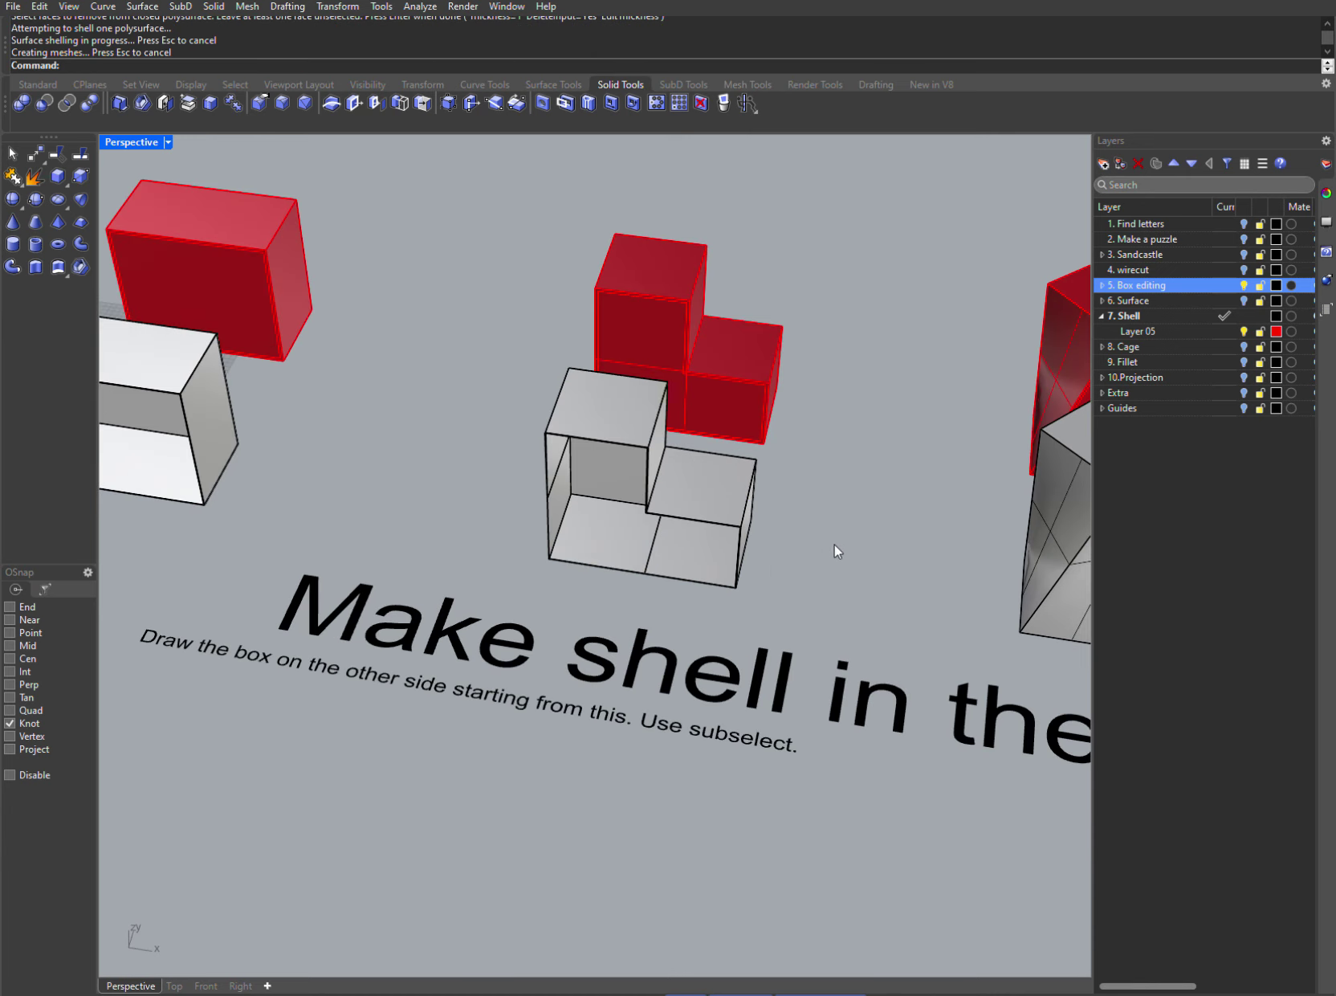
right_drag(834, 544, 775, 653)
key(Return)
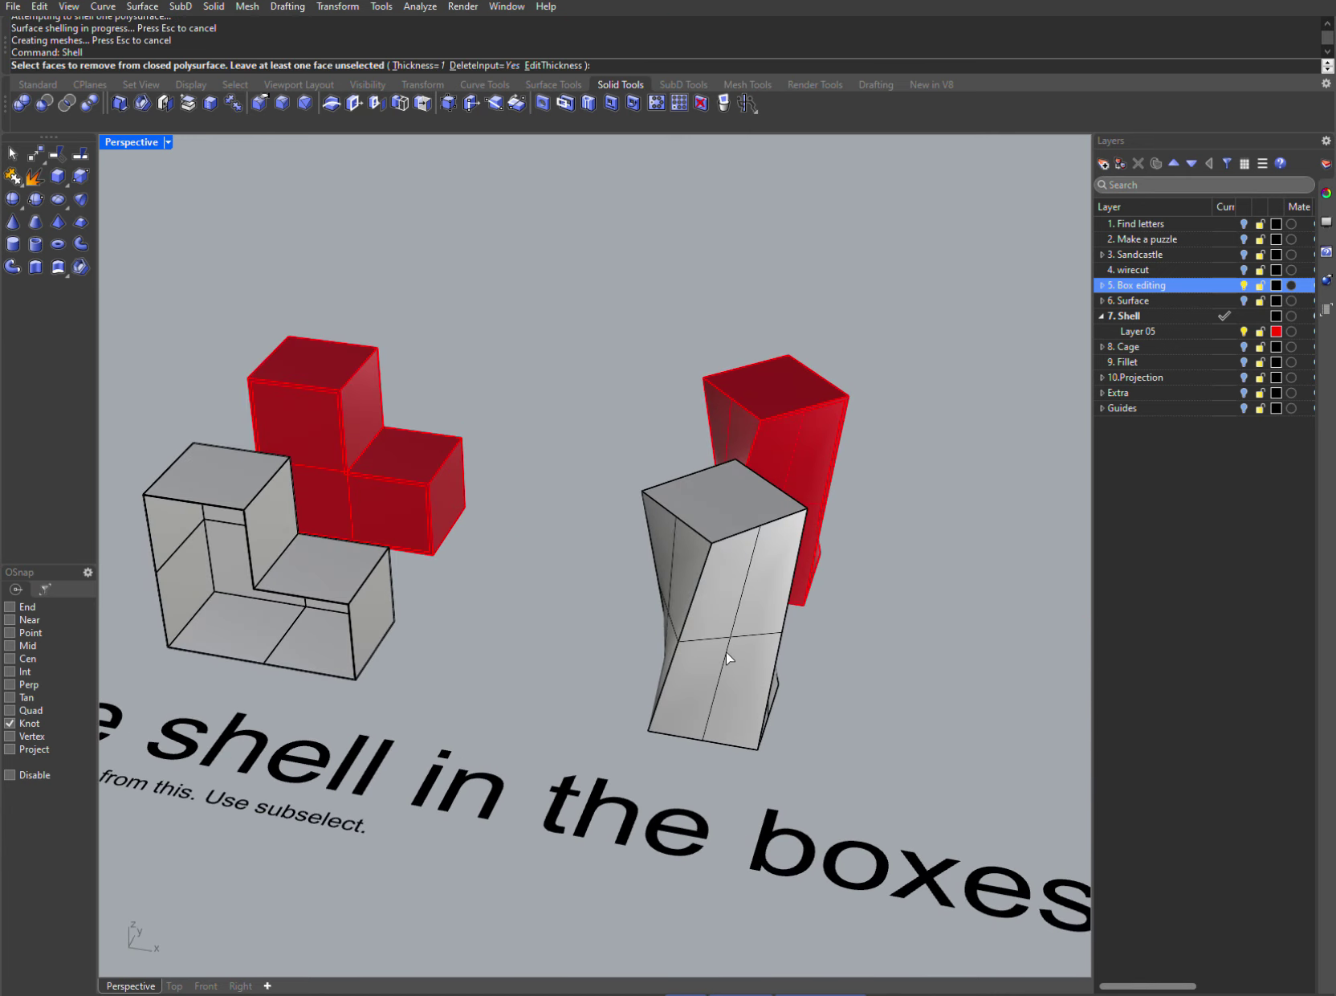
click(726, 654)
key(Return)
- Shell the sloped fourth box with thickness 1, removing both of its front faces
right_drag(839, 672, 711, 657)
key(Return)
click(755, 642)
click(859, 685)
key(Return)
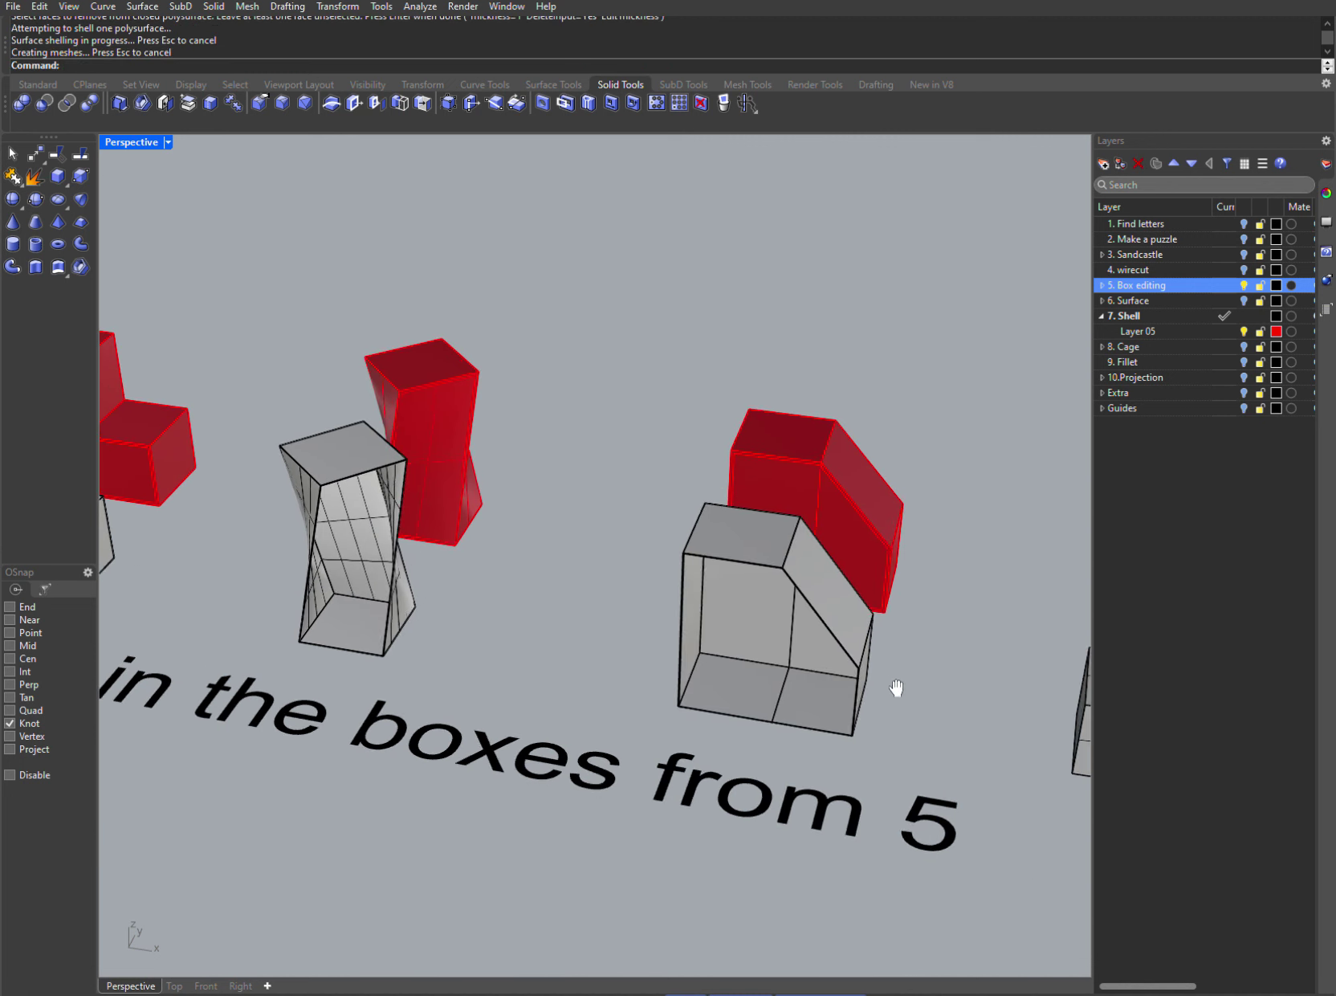
- Try to shell the fifth box with thickness 1, opening its front side
right_drag(896, 688, 723, 672)
key(Return)
click(671, 662)
key(Return)
key(Return)
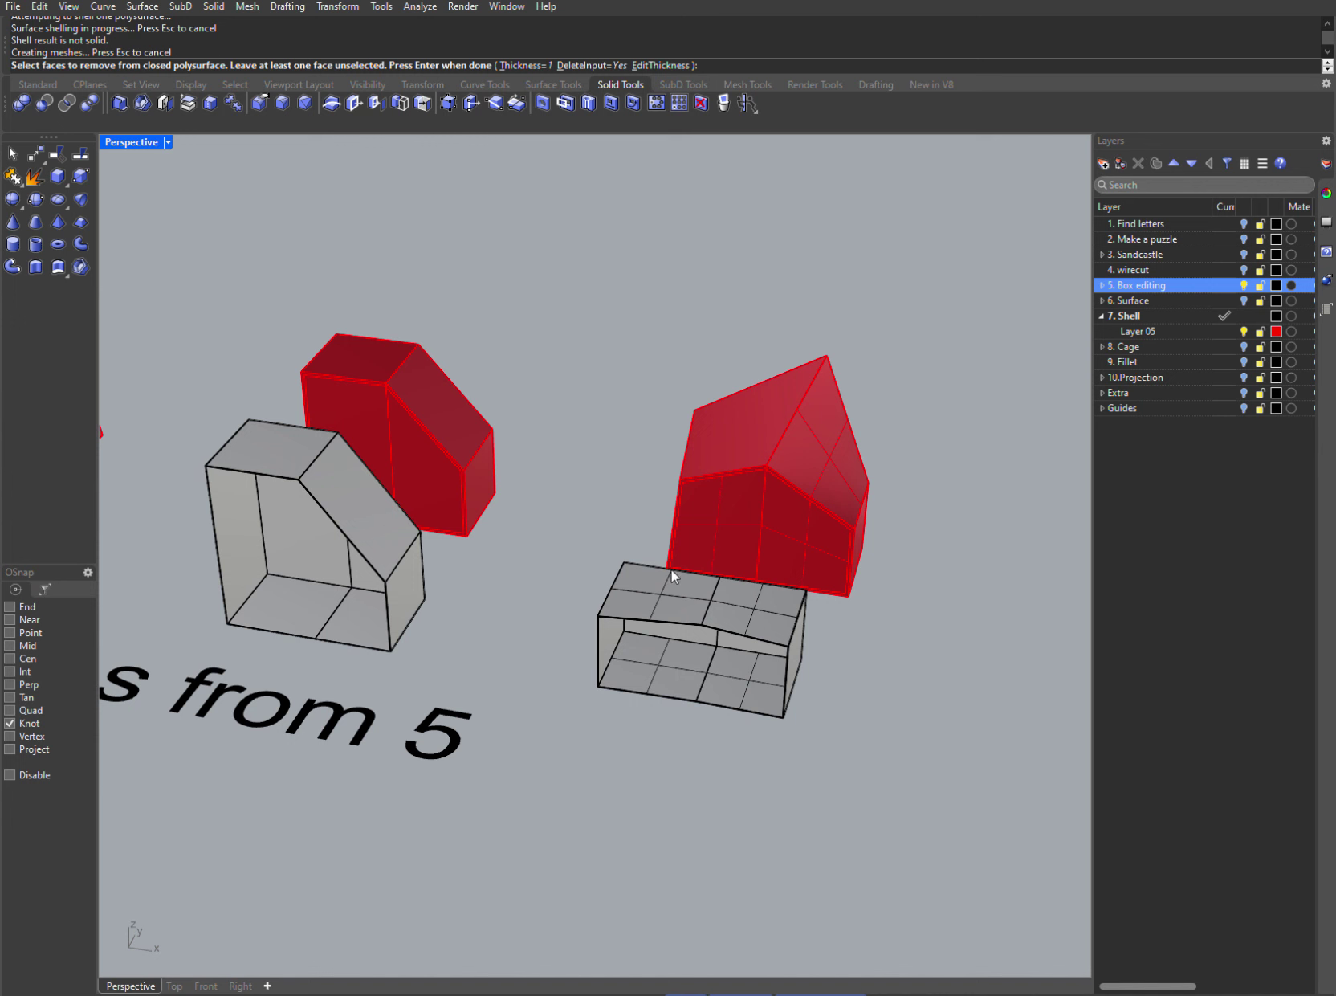
key(Escape)
- Undo the shell on the fifth box
right_drag(696, 526, 501, 630)
key(ctrl+z)
click(963, 470)
shift+right_drag(831, 475, 1116, 453)
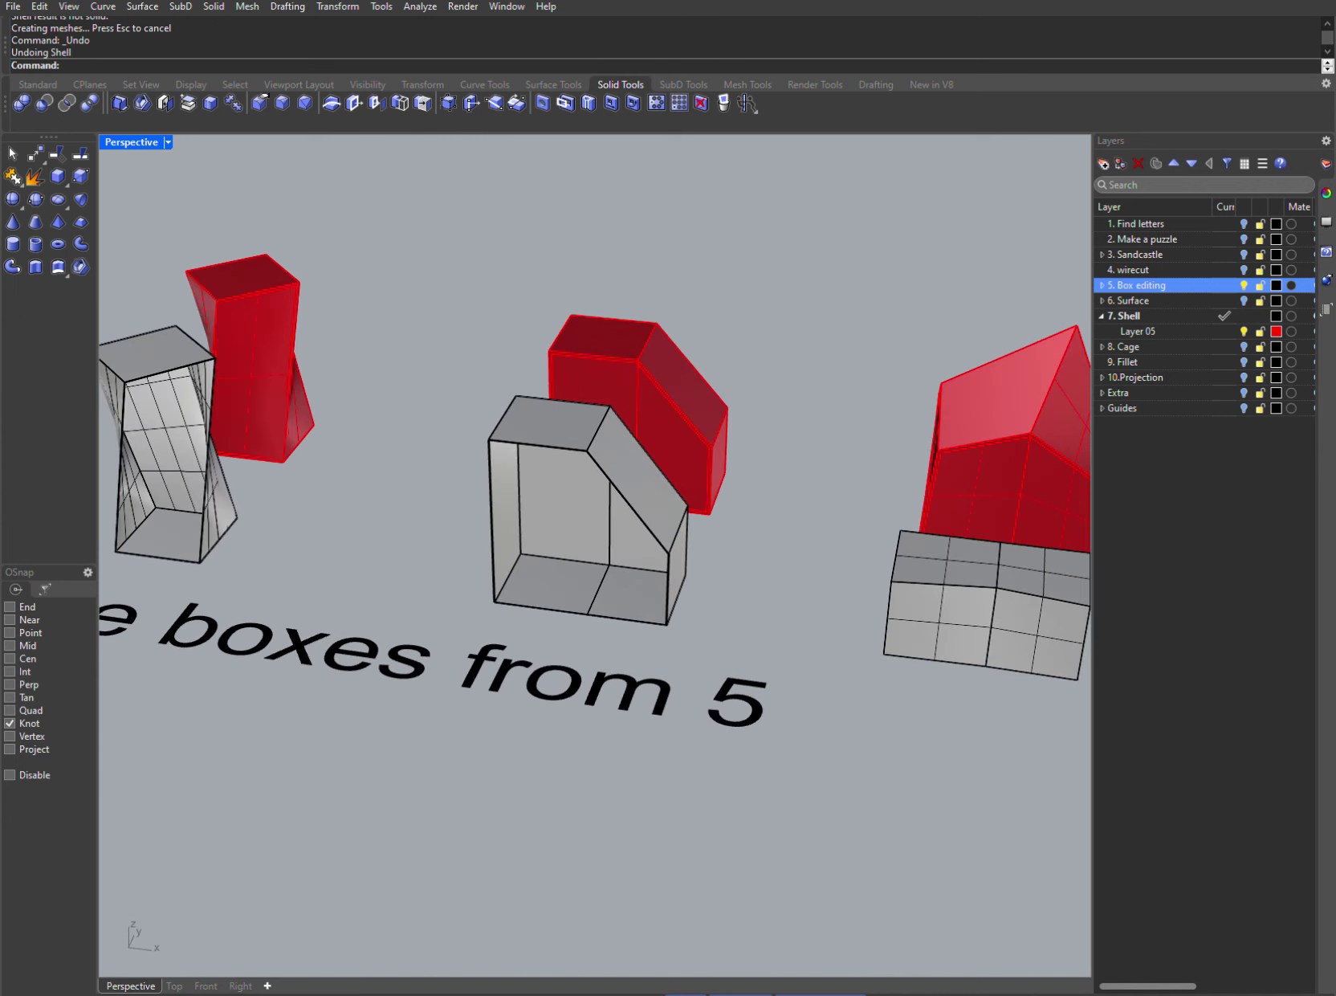
- Make the 8. Cage layer current and hide the 7. Shell and 5. Box editing layers
click(1225, 346)
click(1243, 315)
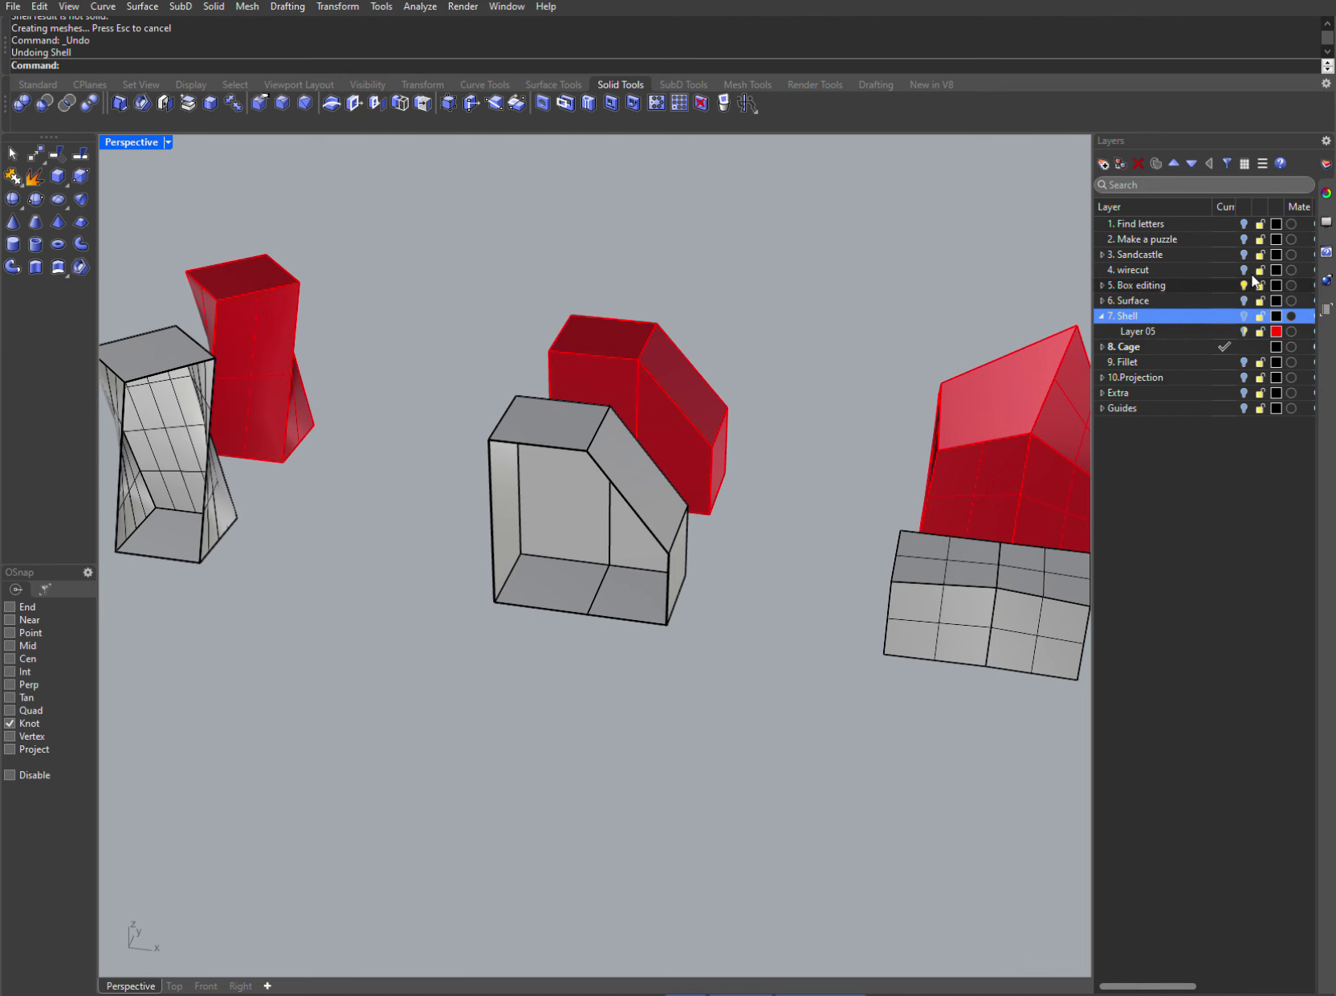
click(1252, 284)
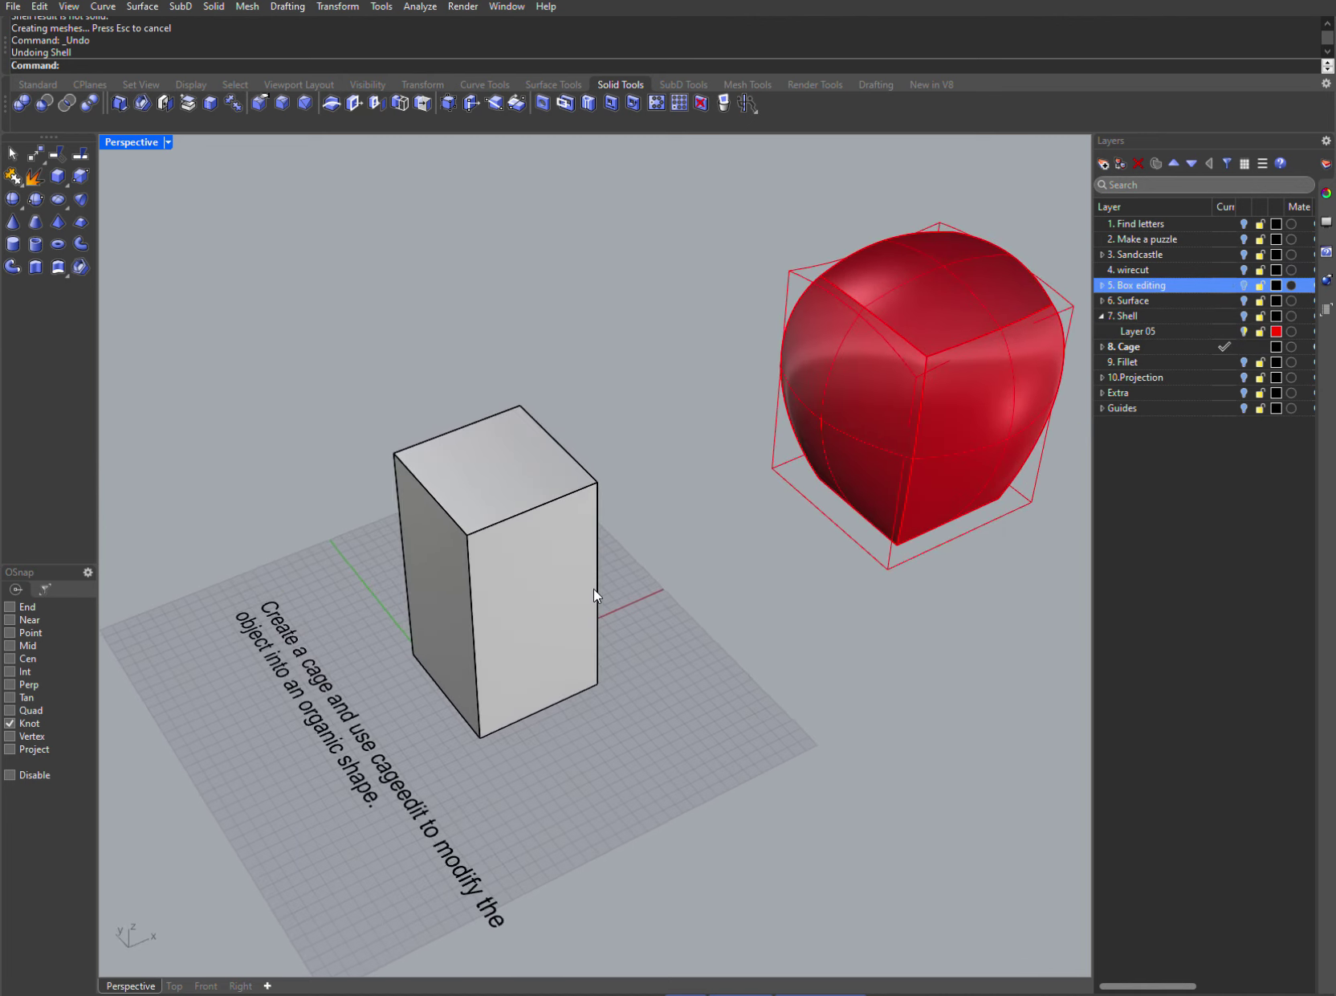
- Draw a cage enclosing the whole box with 4 control points and degree 3 in X, Y and Z
text(Cage)
key(Return)
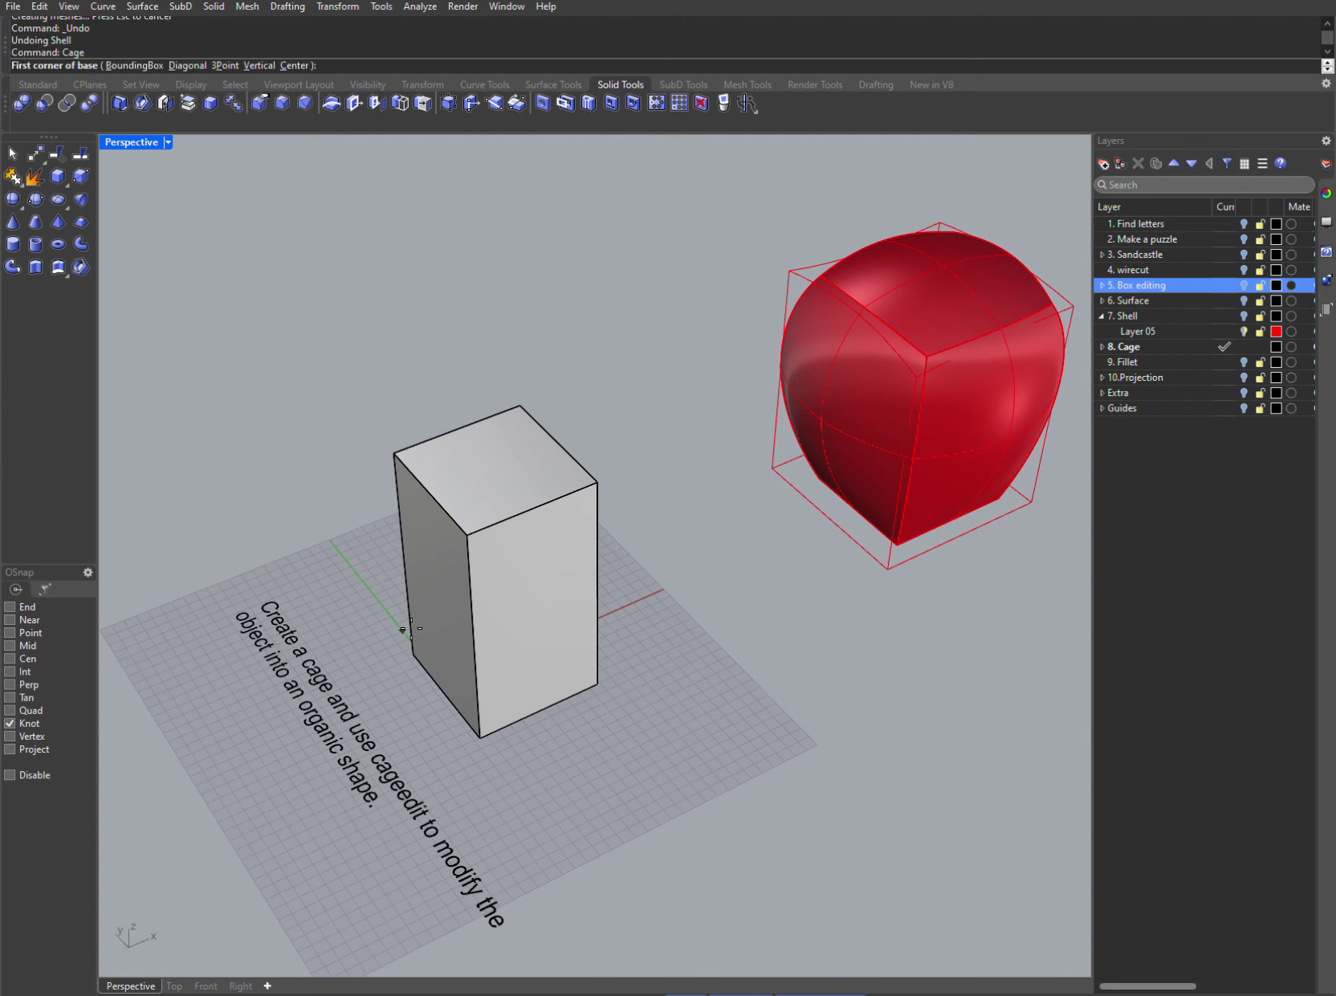
click(388, 652)
click(624, 687)
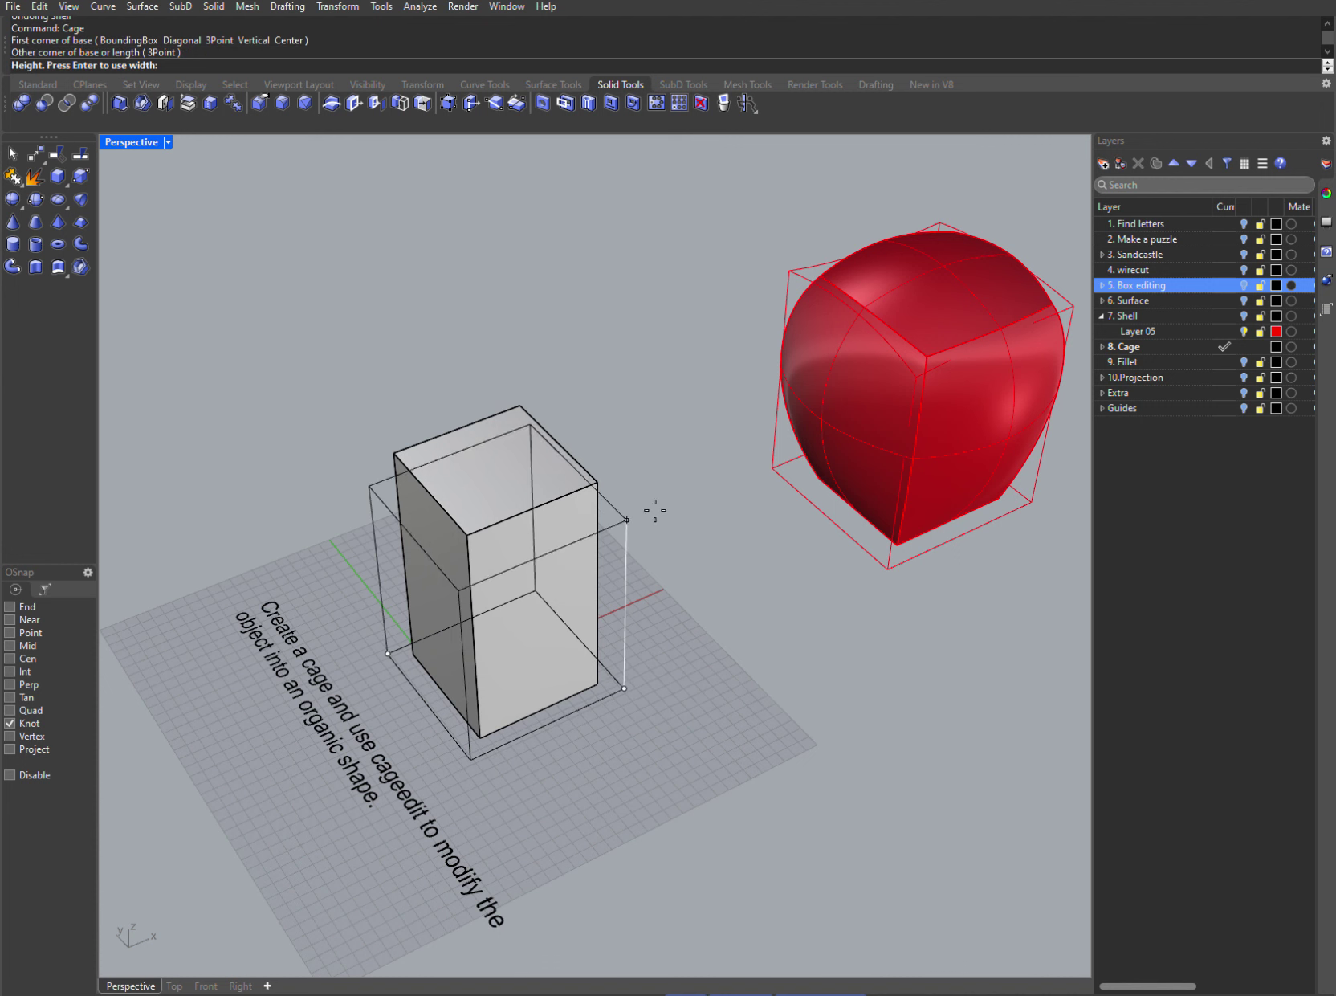
click(635, 456)
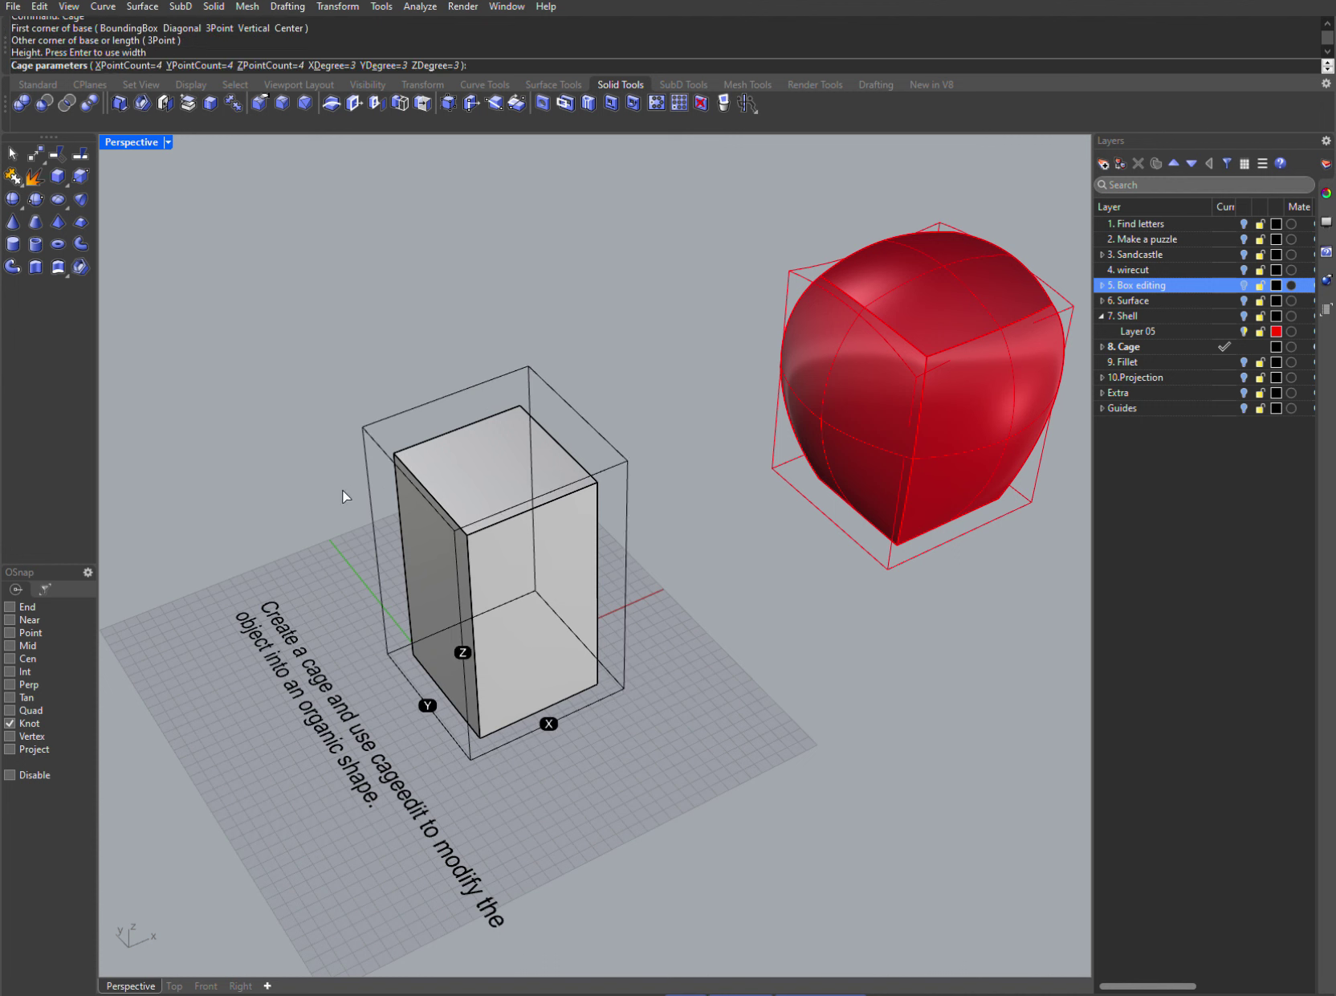
key(Return)
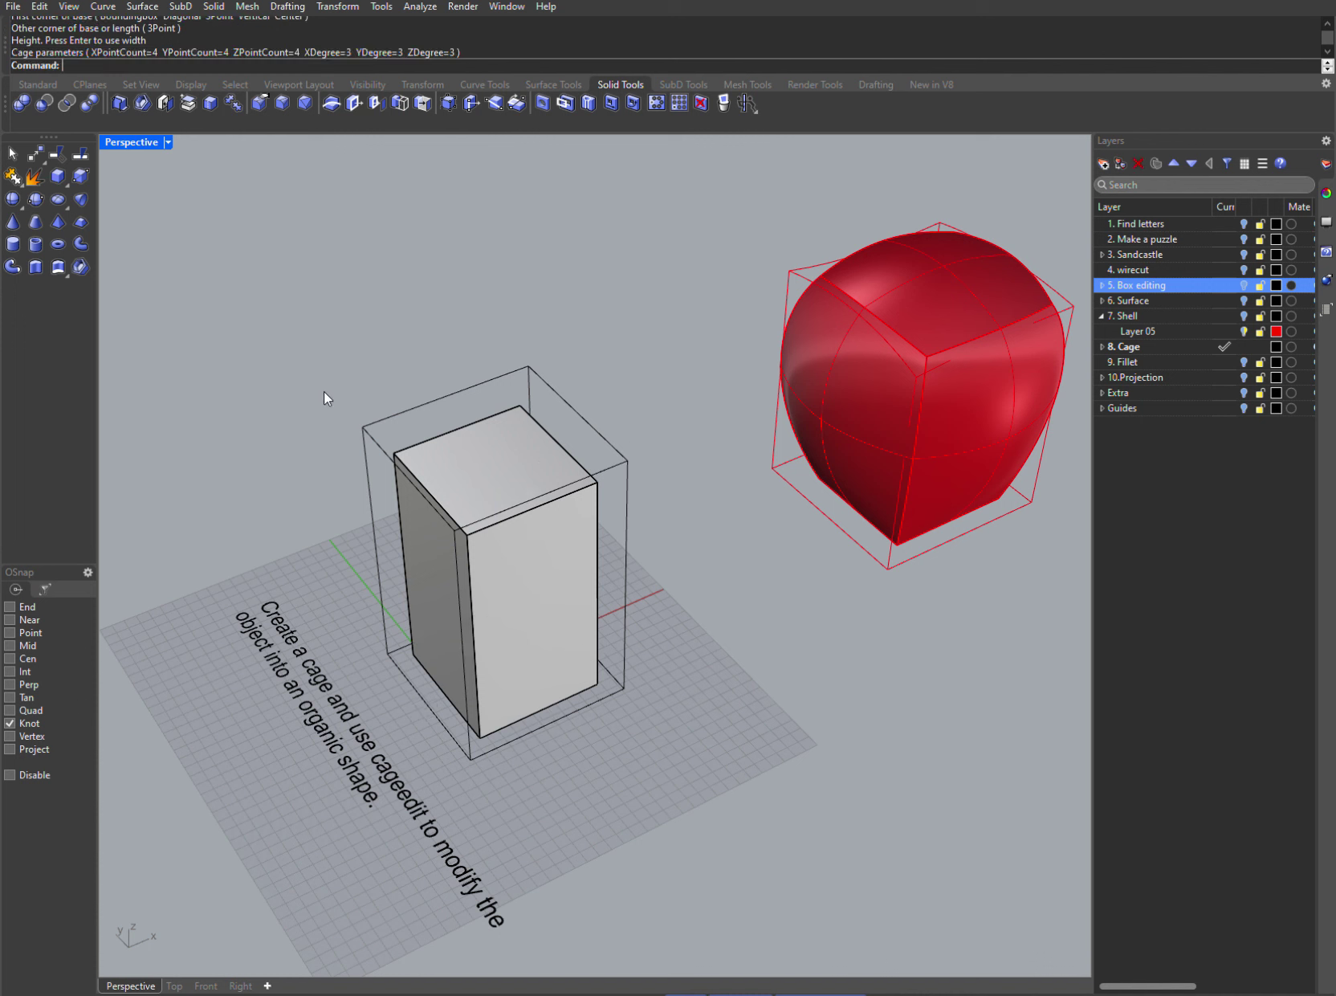
- Bind the box to the cage with CageEdit, using the Global region to edit
text(CageEdit)
key(Return)
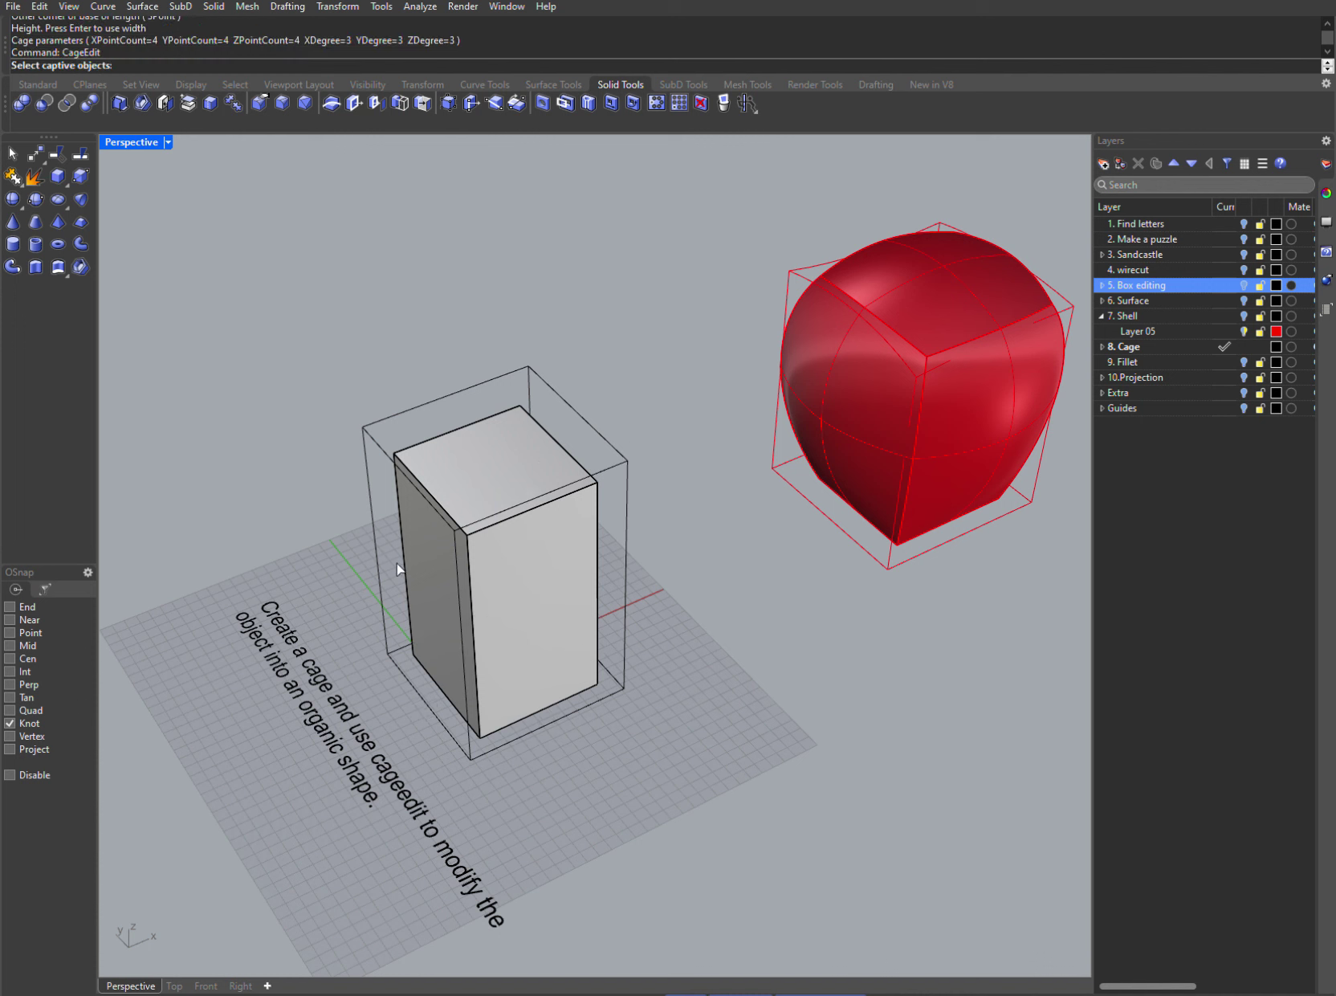
click(504, 572)
key(Return)
key(Return)
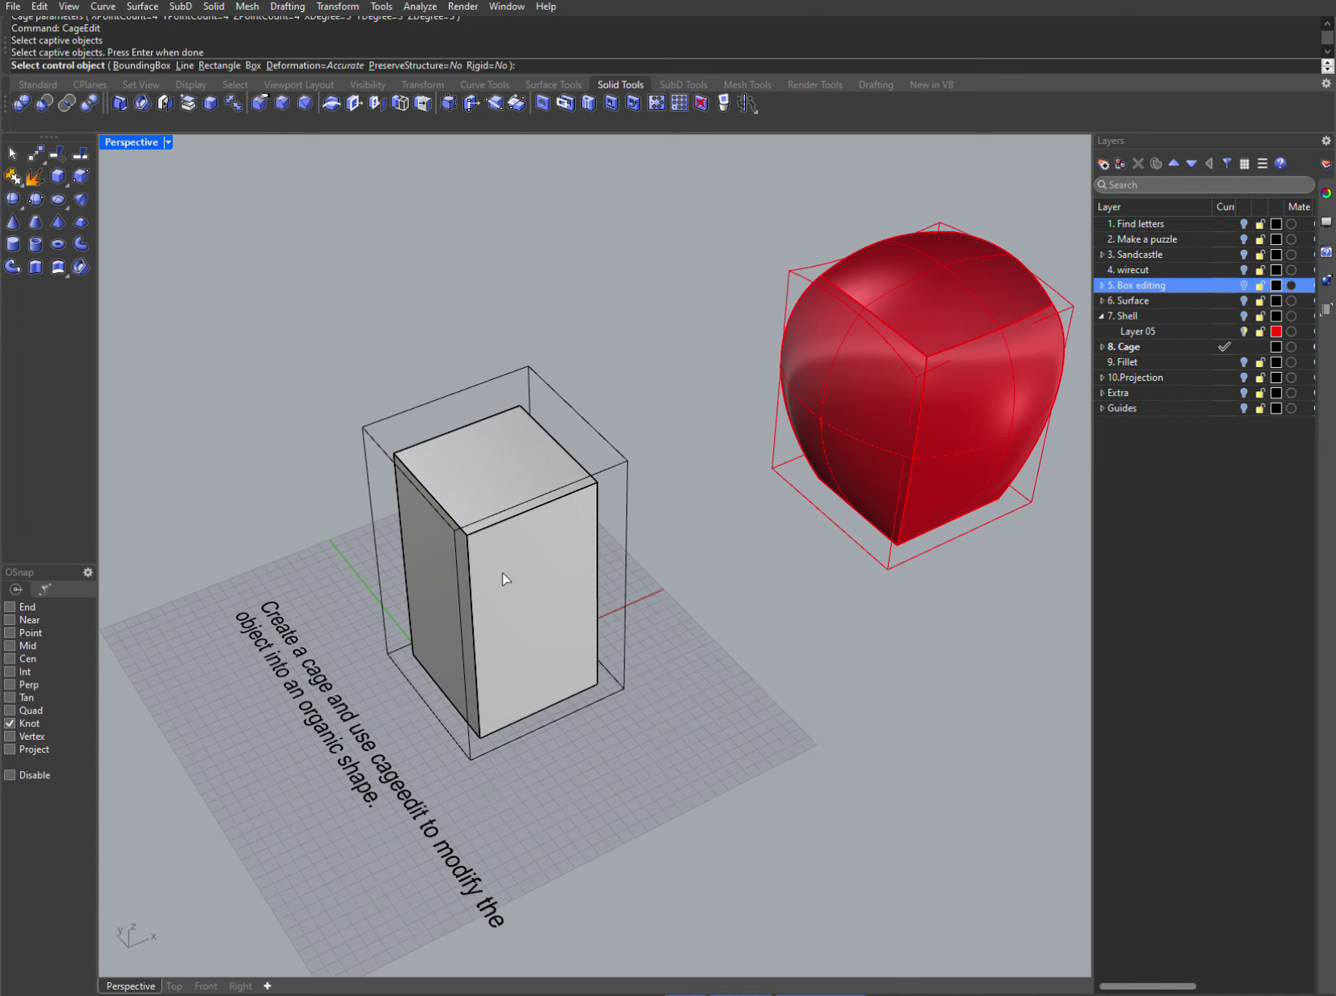
click(628, 529)
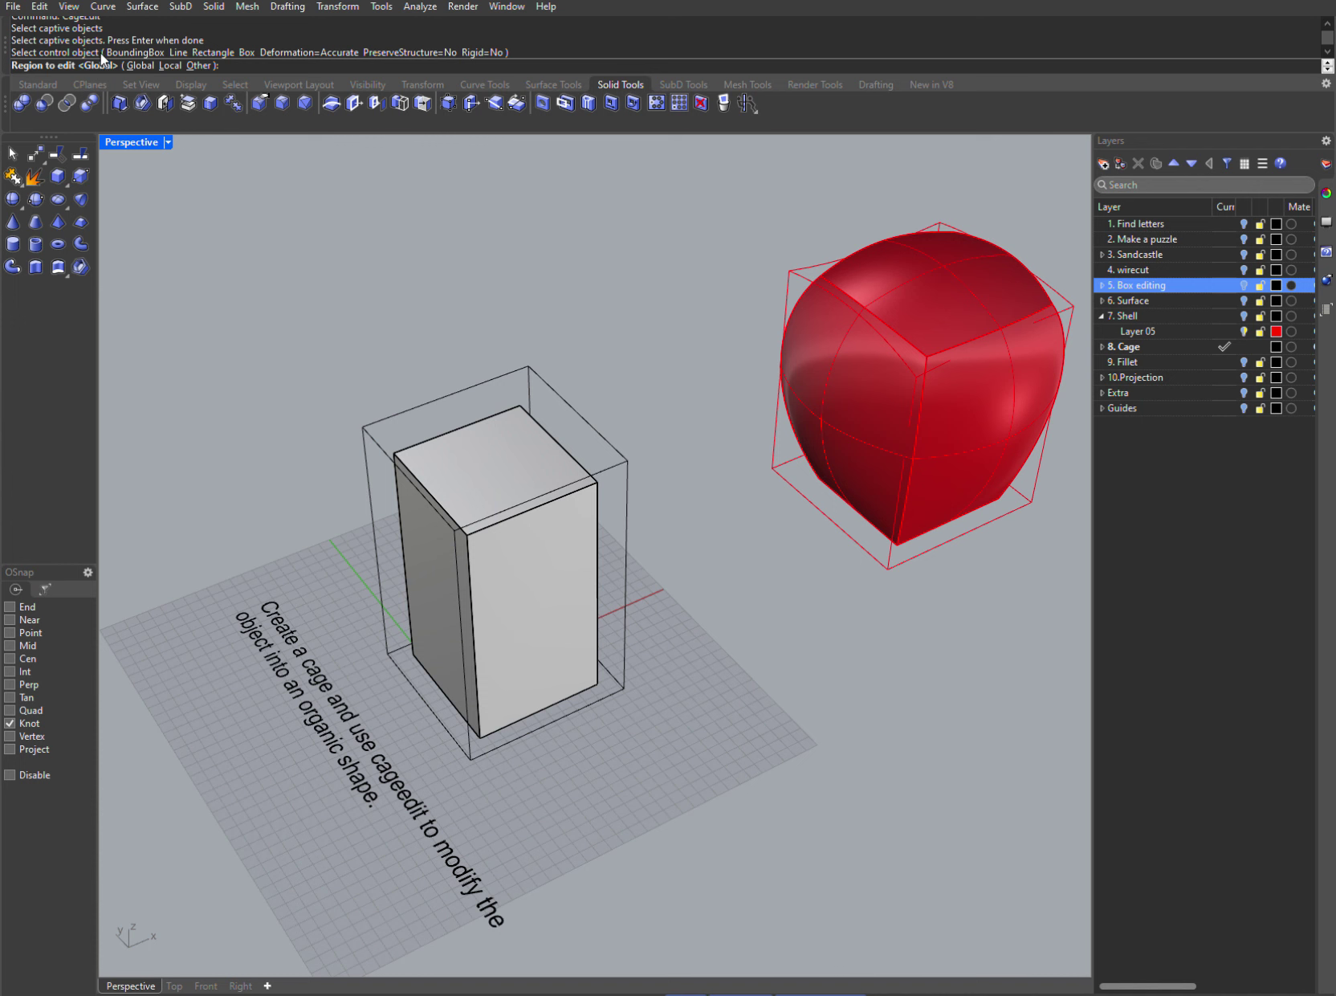
click(142, 65)
- Pull the four middle cage points on the box's front-right side outward to bulge that face
right_drag(499, 622, 617, 595)
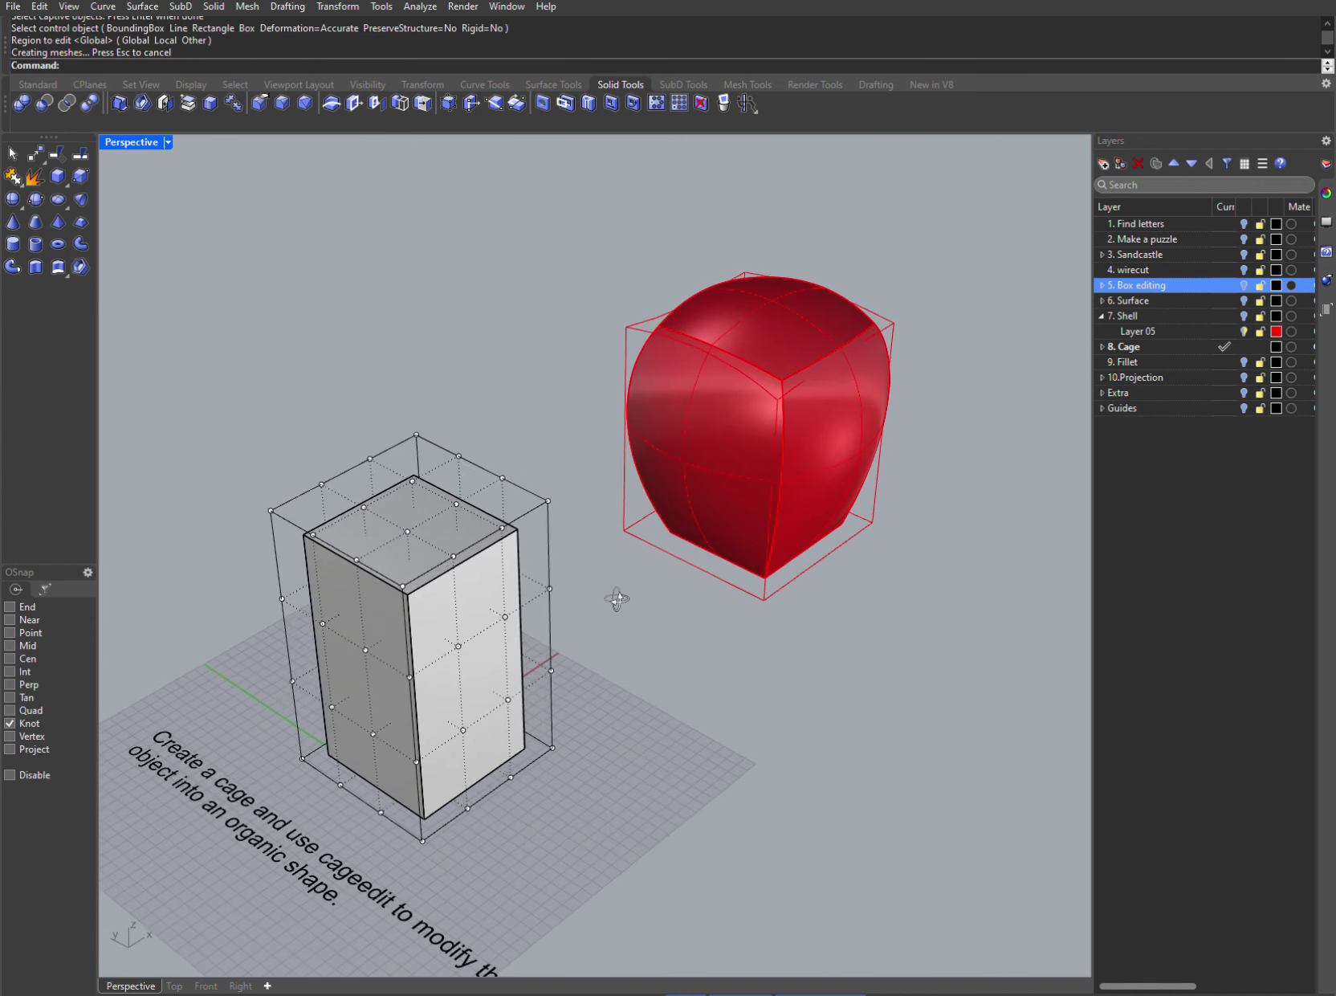
click(507, 699)
drag(464, 711, 461, 655)
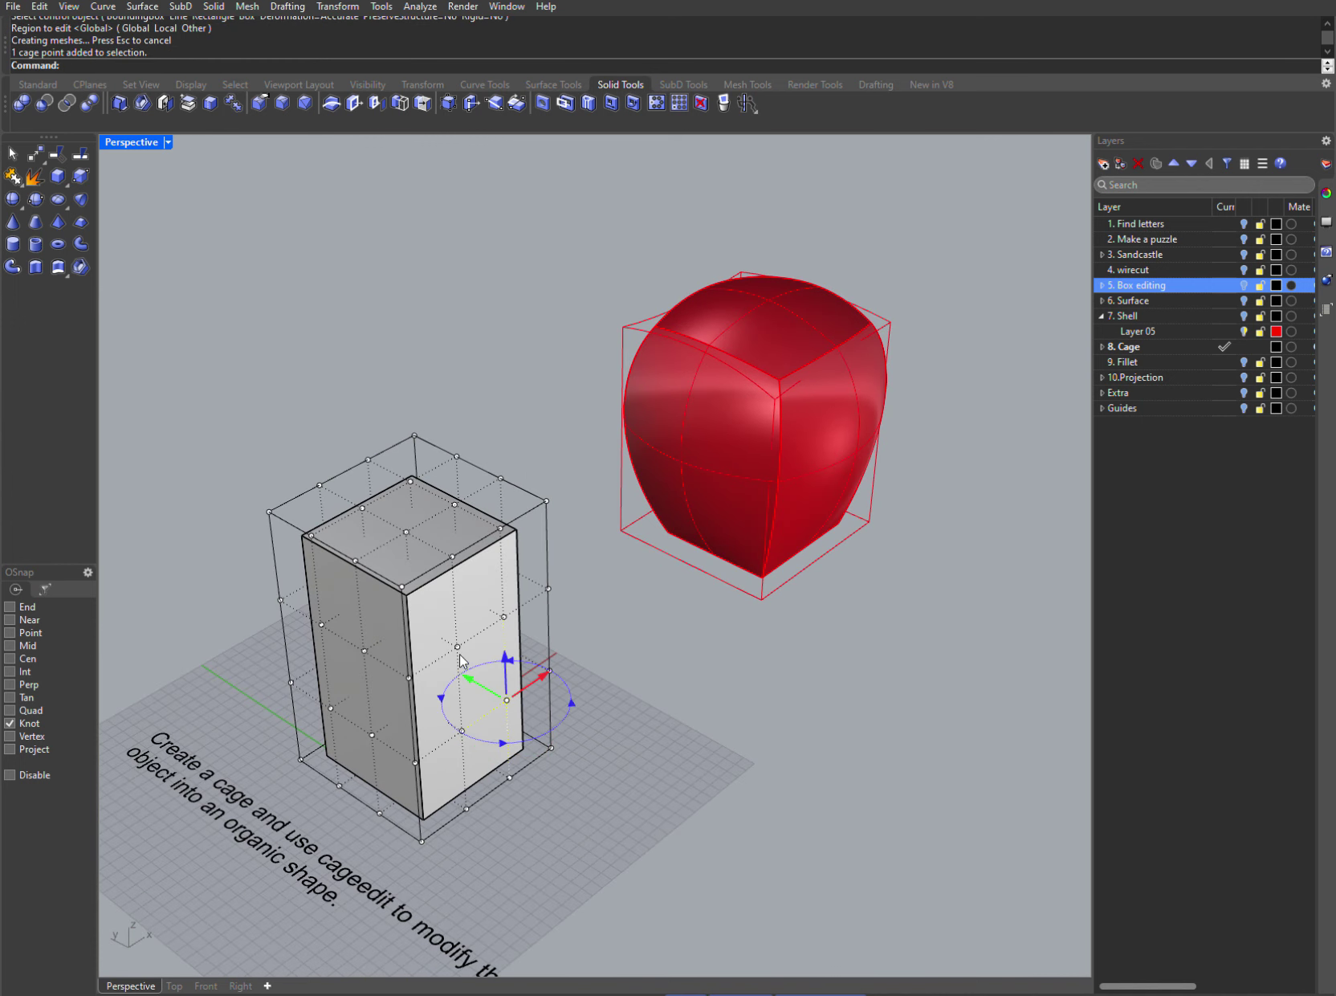
click(551, 713)
scroll(502, 704, up, 4)
click(509, 691)
shift+click(438, 740)
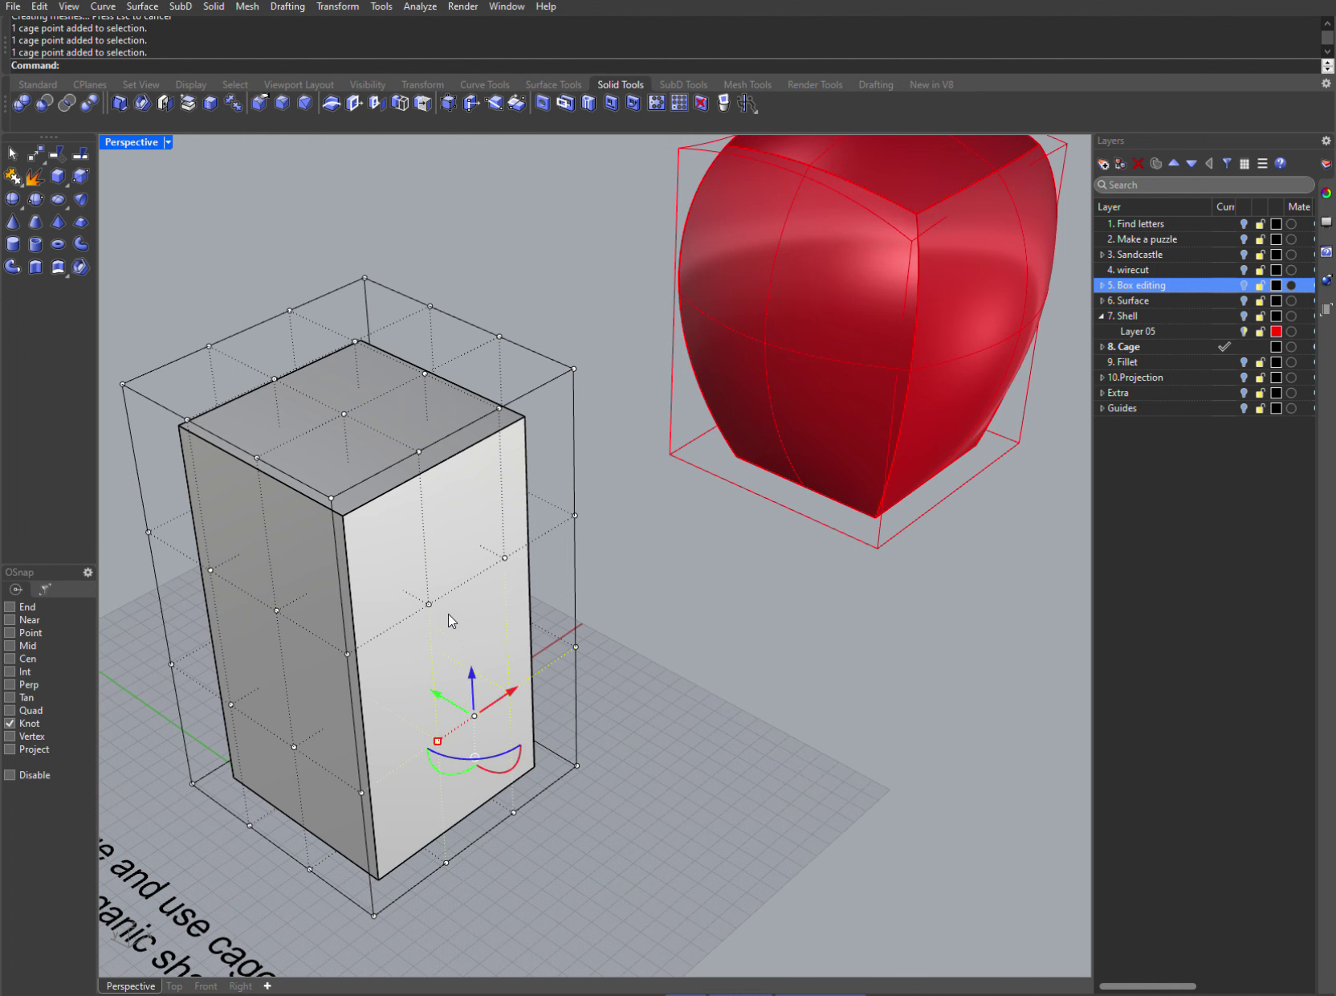
shift+click(428, 604)
shift+click(505, 557)
drag(443, 629, 507, 666)
- Pull the four middle cage points on the box's front-left side outward to bulge that face, and clear the selection
scroll(508, 669, down, 4)
click(375, 718)
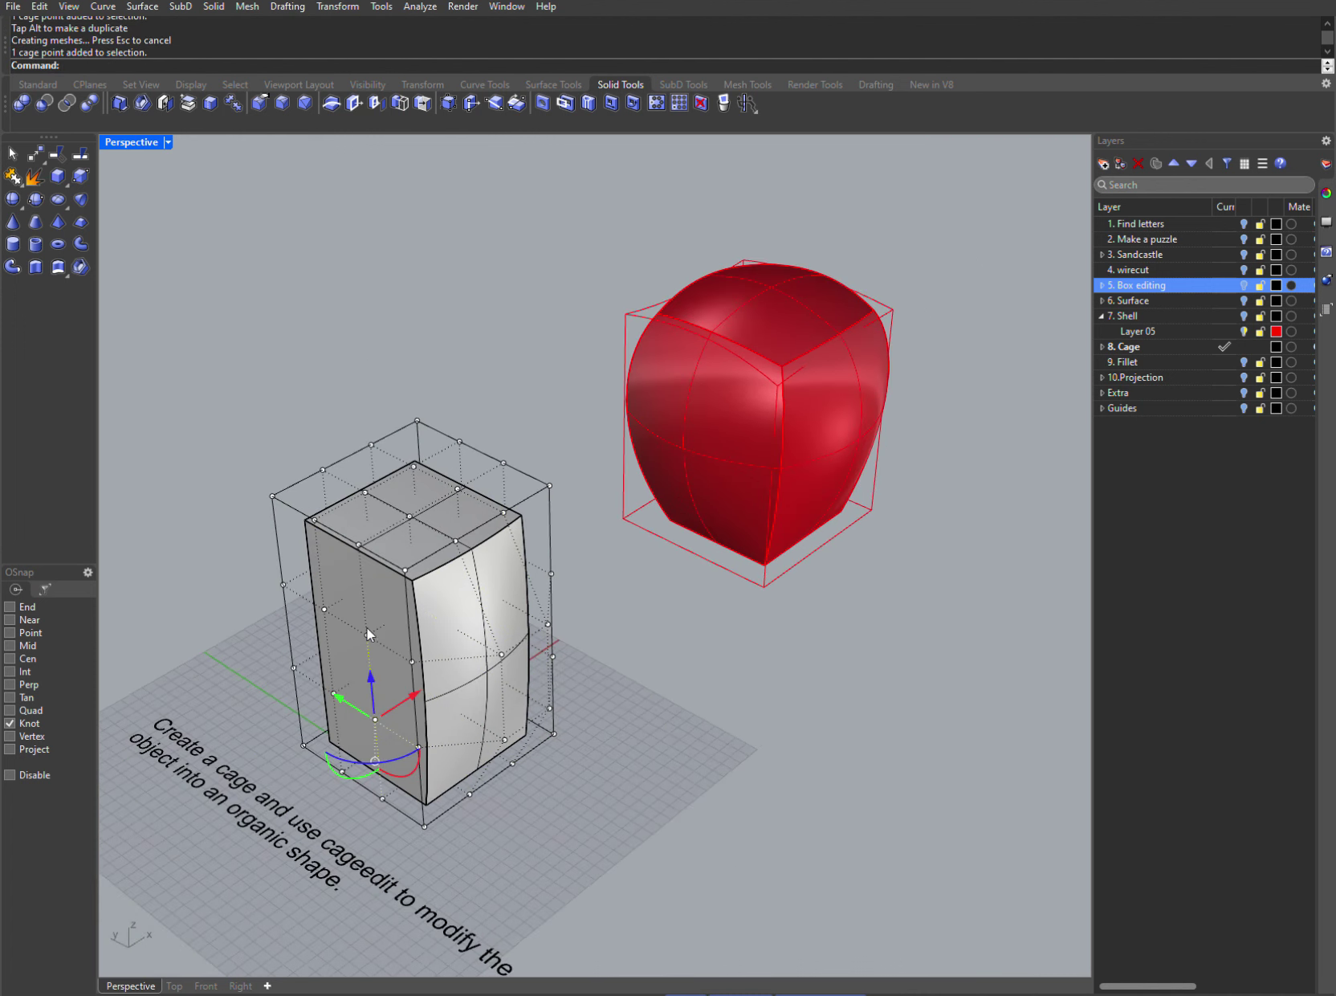
shift+click(367, 635)
shift+click(323, 609)
shift+click(334, 690)
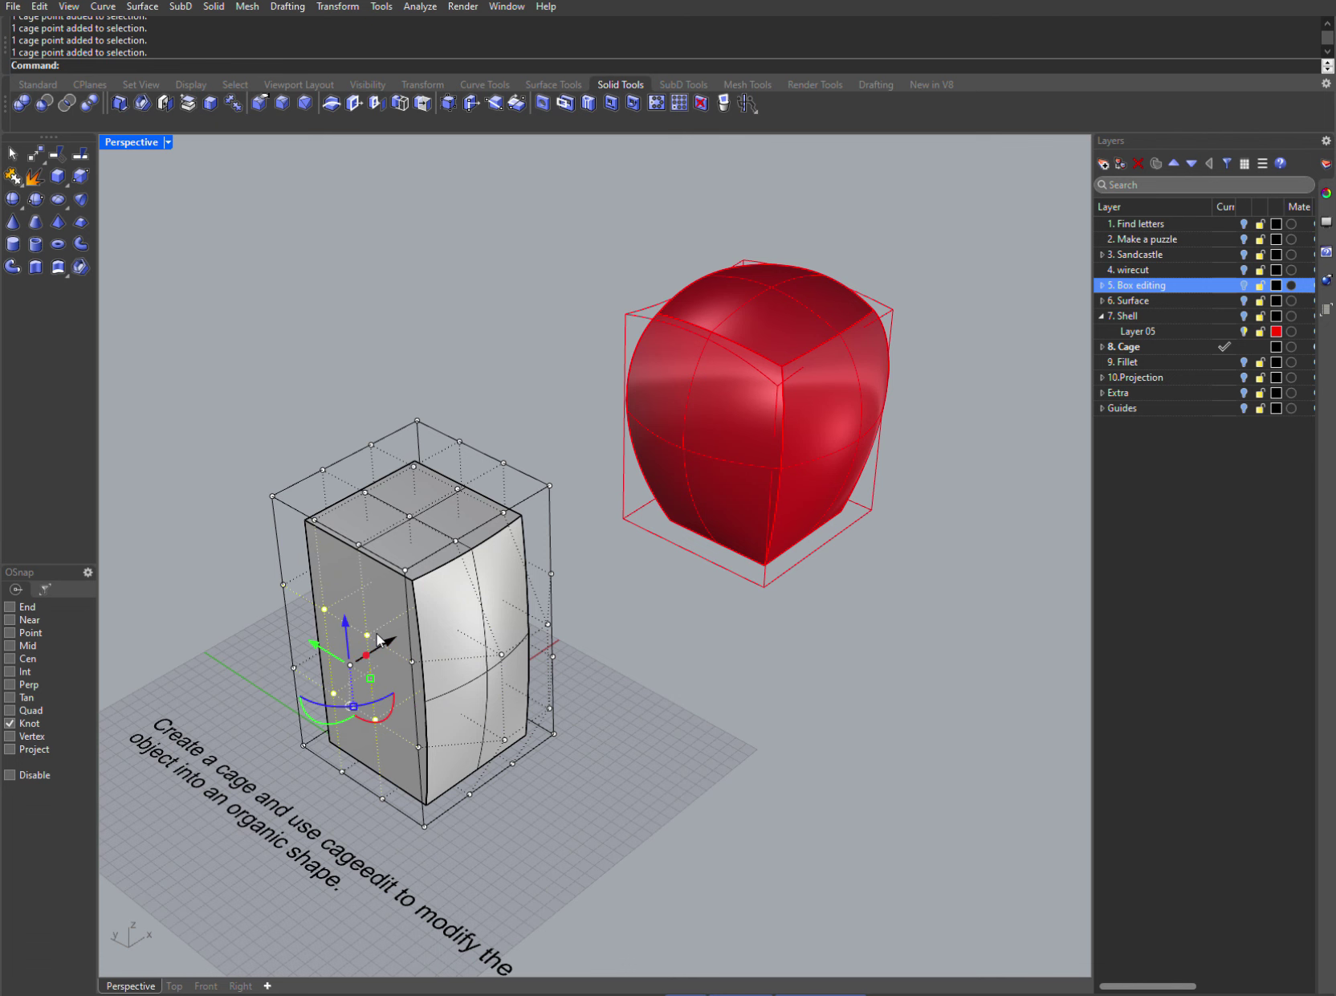
drag(382, 643, 325, 679)
click(277, 639)
- Pull the four middle cage points on the remaining flat side, facing the red example, outward to bulge it
right_drag(277, 638, 370, 664)
click(368, 656)
shift+click(327, 620)
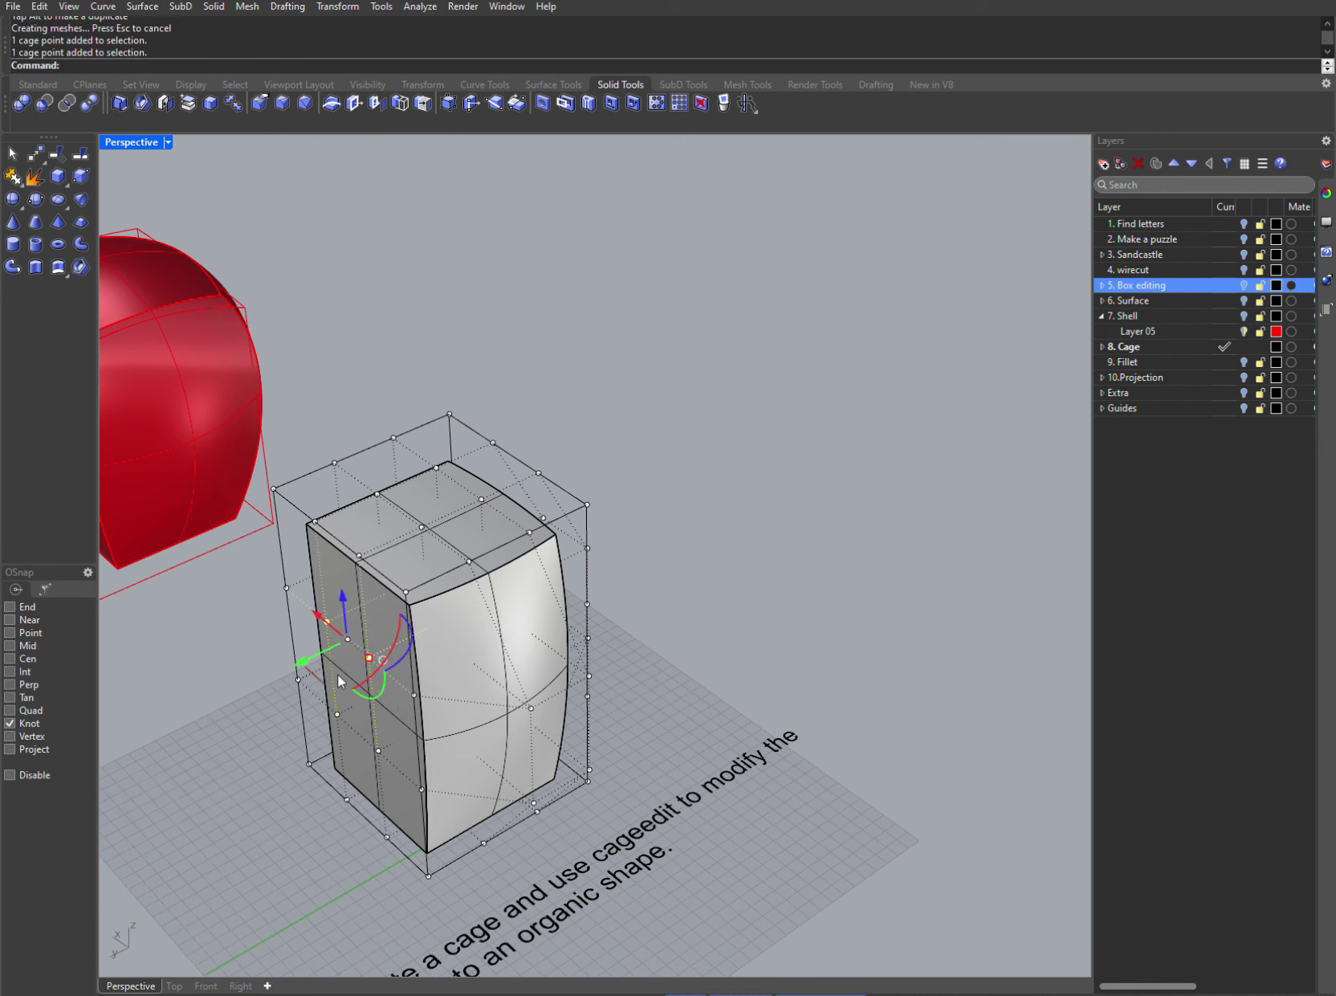
shift+click(337, 713)
shift+click(378, 750)
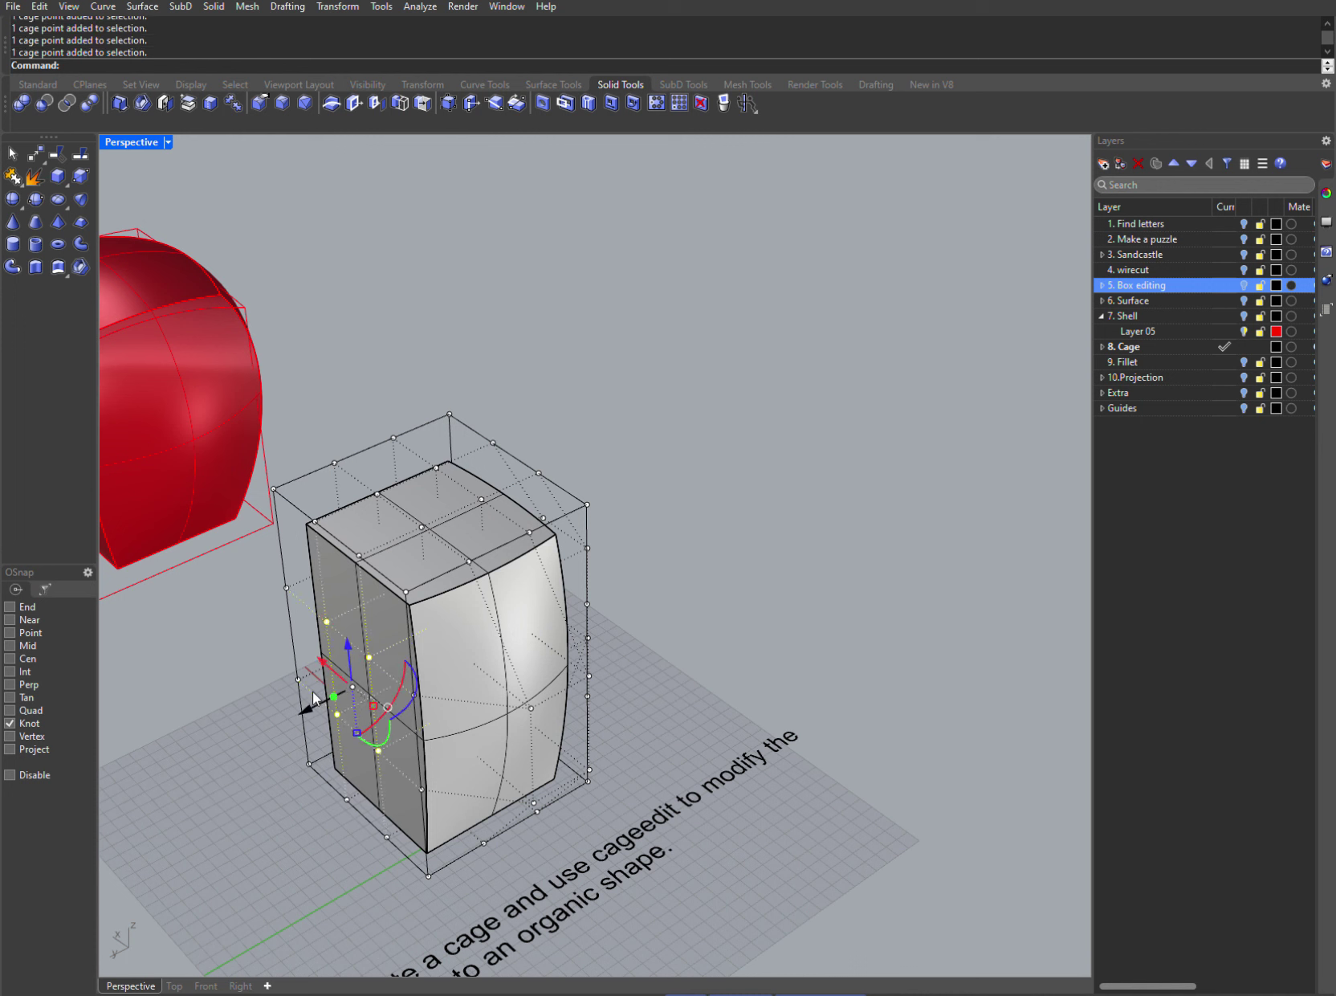
drag(312, 691, 214, 741)
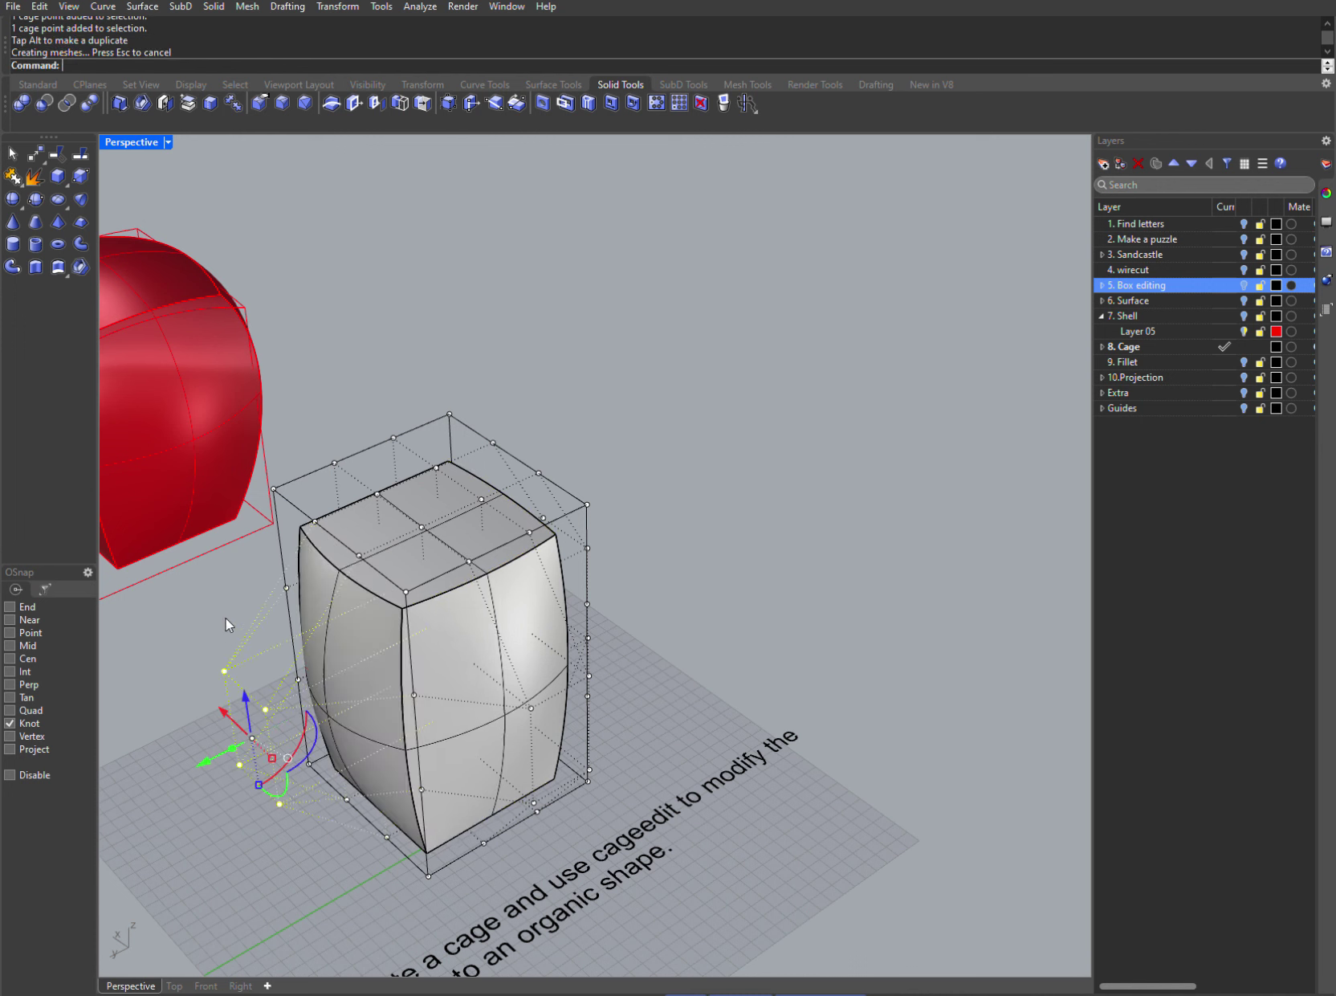
- Raise the four middle cage points above the box to dome its top face, and clear the selection
click(421, 528)
shift+click(436, 467)
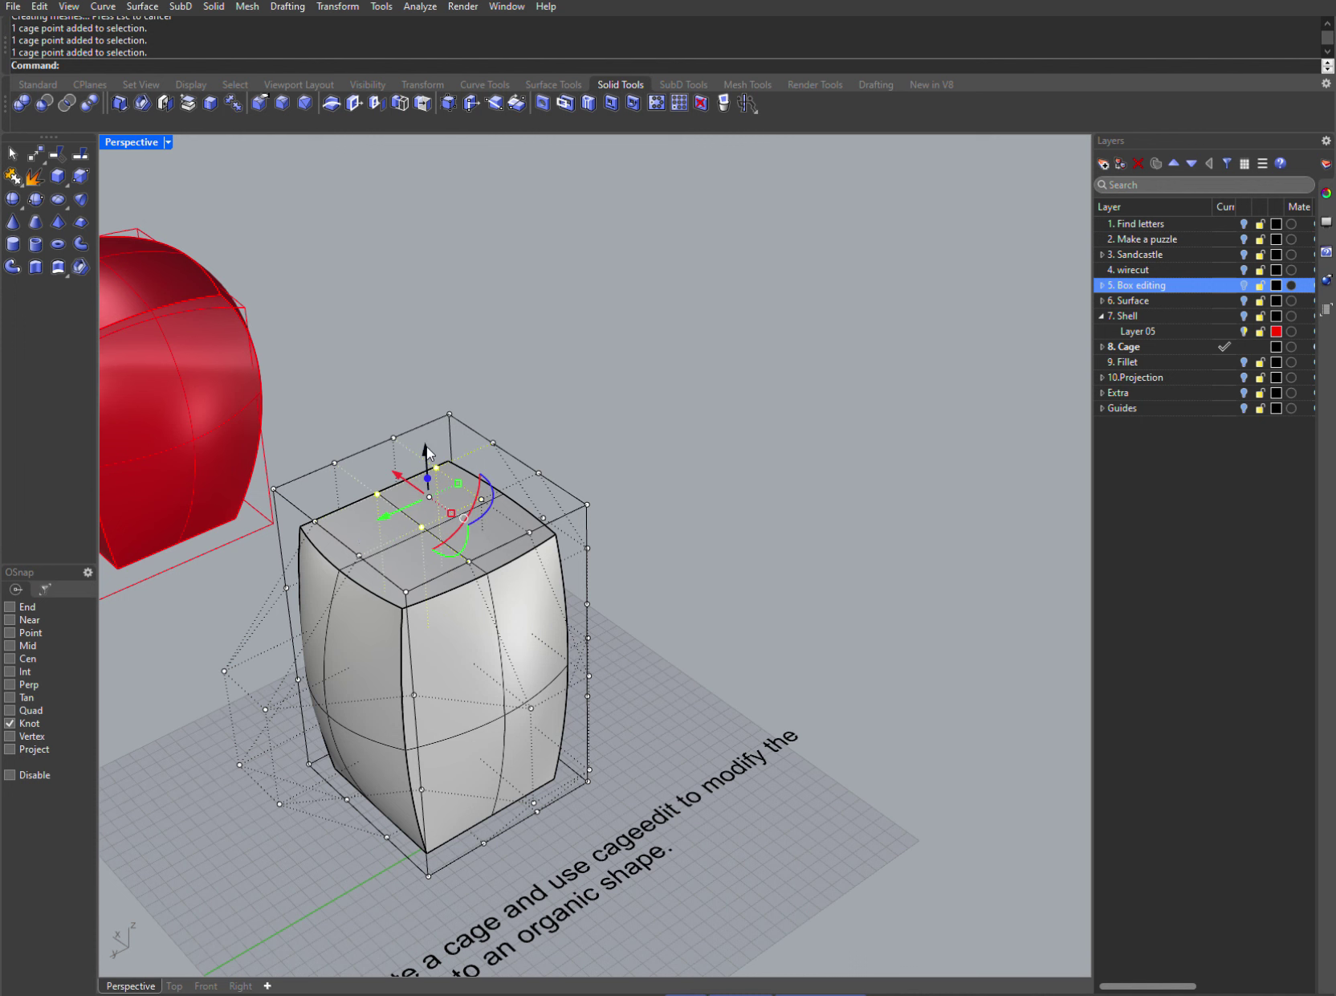
drag(426, 462, 427, 397)
click(663, 455)
scroll(663, 449, down, 3)
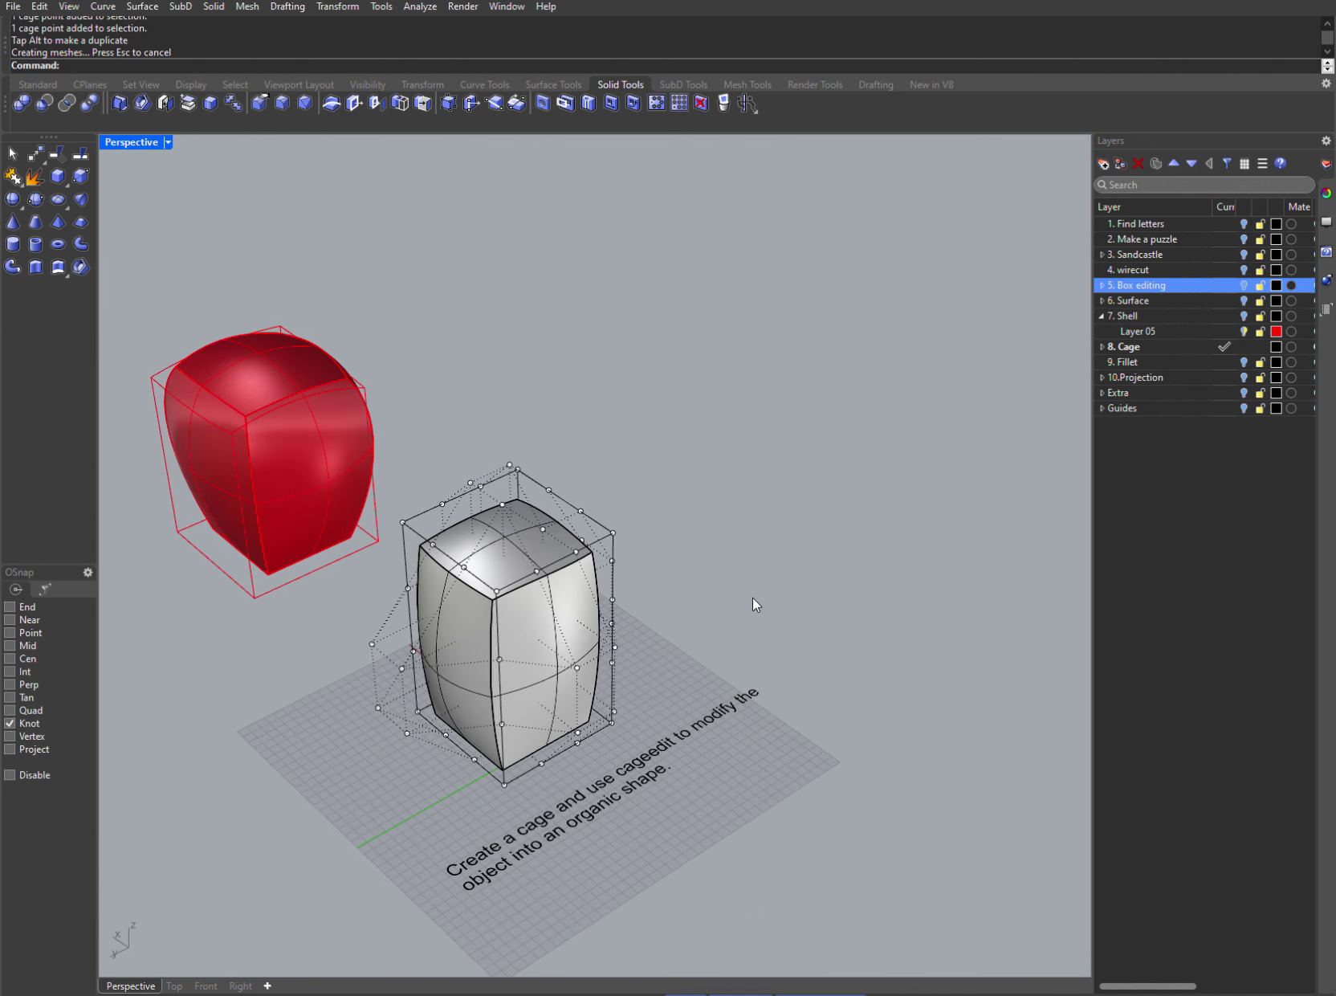
- Make the 9. Fillet layer current and hide the 8. Cage layer
click(1226, 361)
click(1244, 346)
scroll(921, 493, down, 4)
right_drag(859, 522, 597, 502)
scroll(597, 502, up, 4)
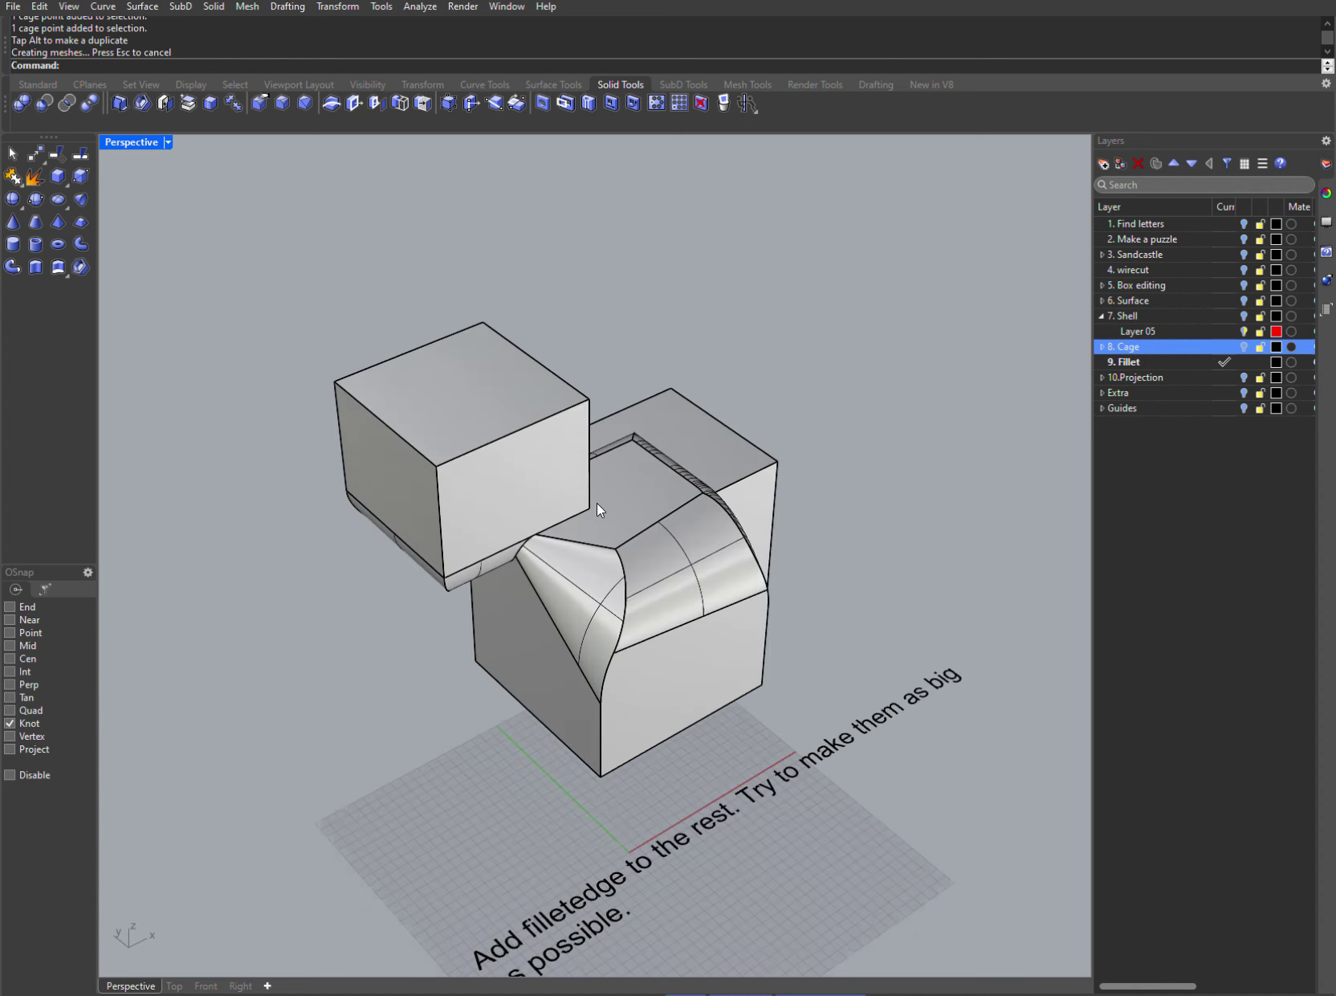
right_drag(771, 546, 658, 578)
shift+right_drag(706, 602, 684, 514)
text(fillet)
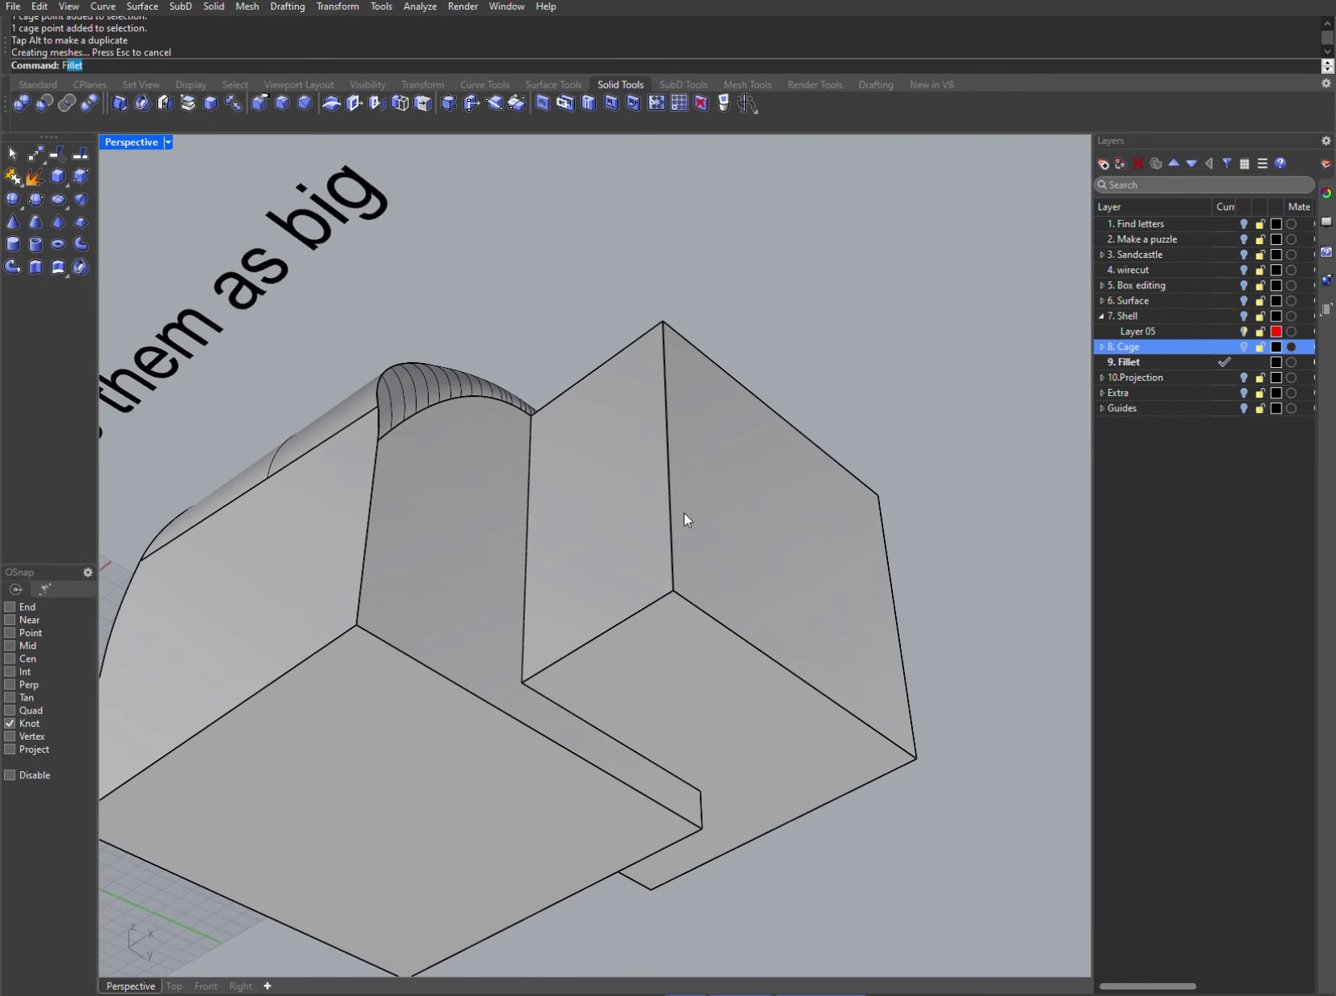
key(Return)
right_drag(746, 568, 723, 641)
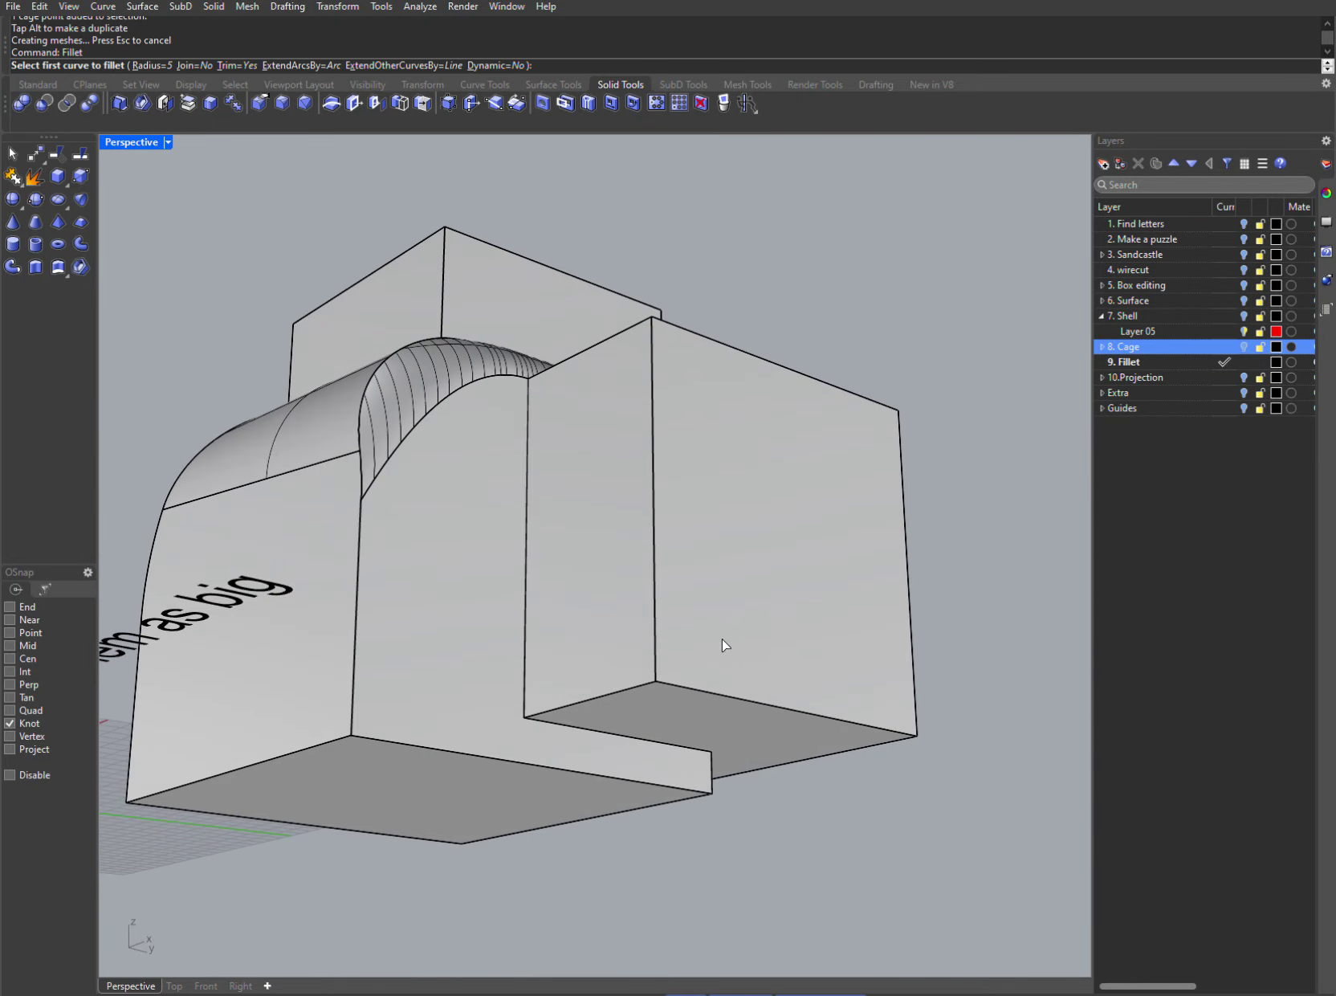
click(634, 734)
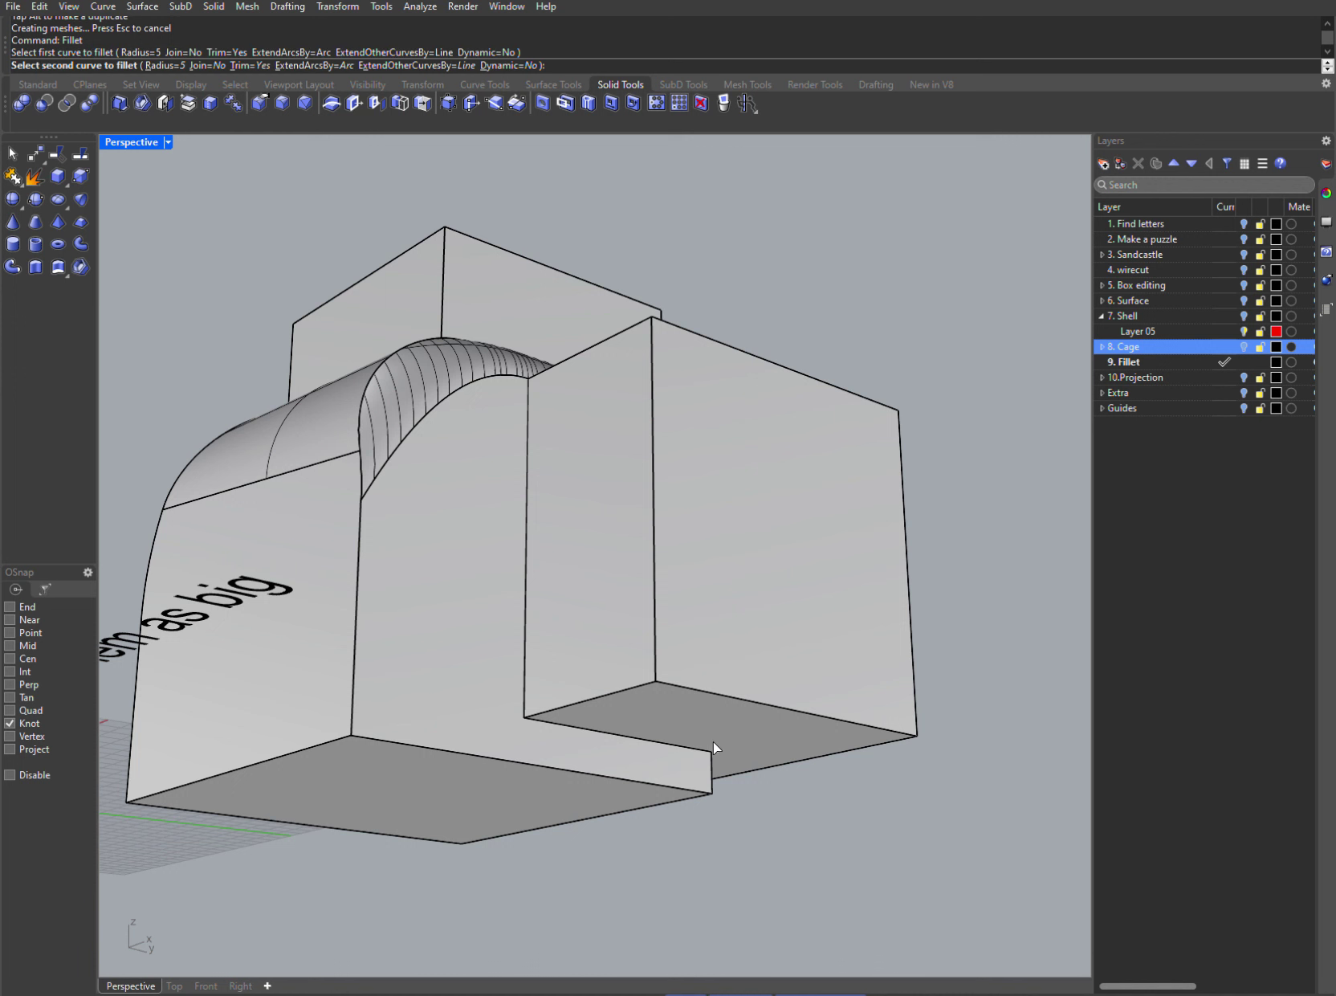
shift+right_drag(714, 742, 682, 708)
key(Escape)
- Start FilletEdge on the horizontal inner edge beneath the overhanging block and set all its radius handles to 5
text(f)
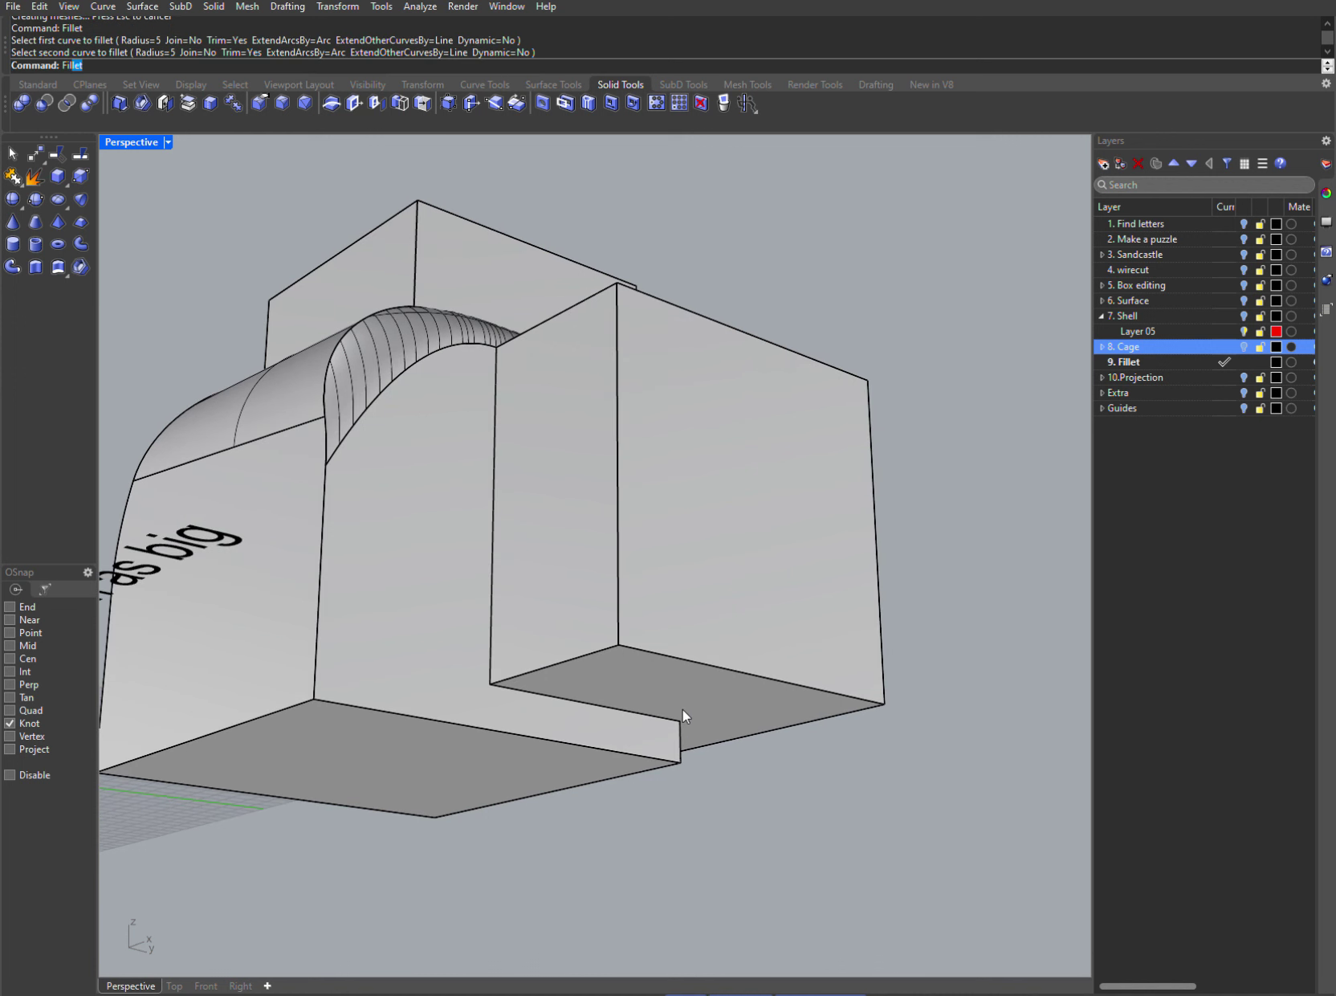
text(letEdge)
key(Return)
scroll(666, 707, up, 5)
click(651, 705)
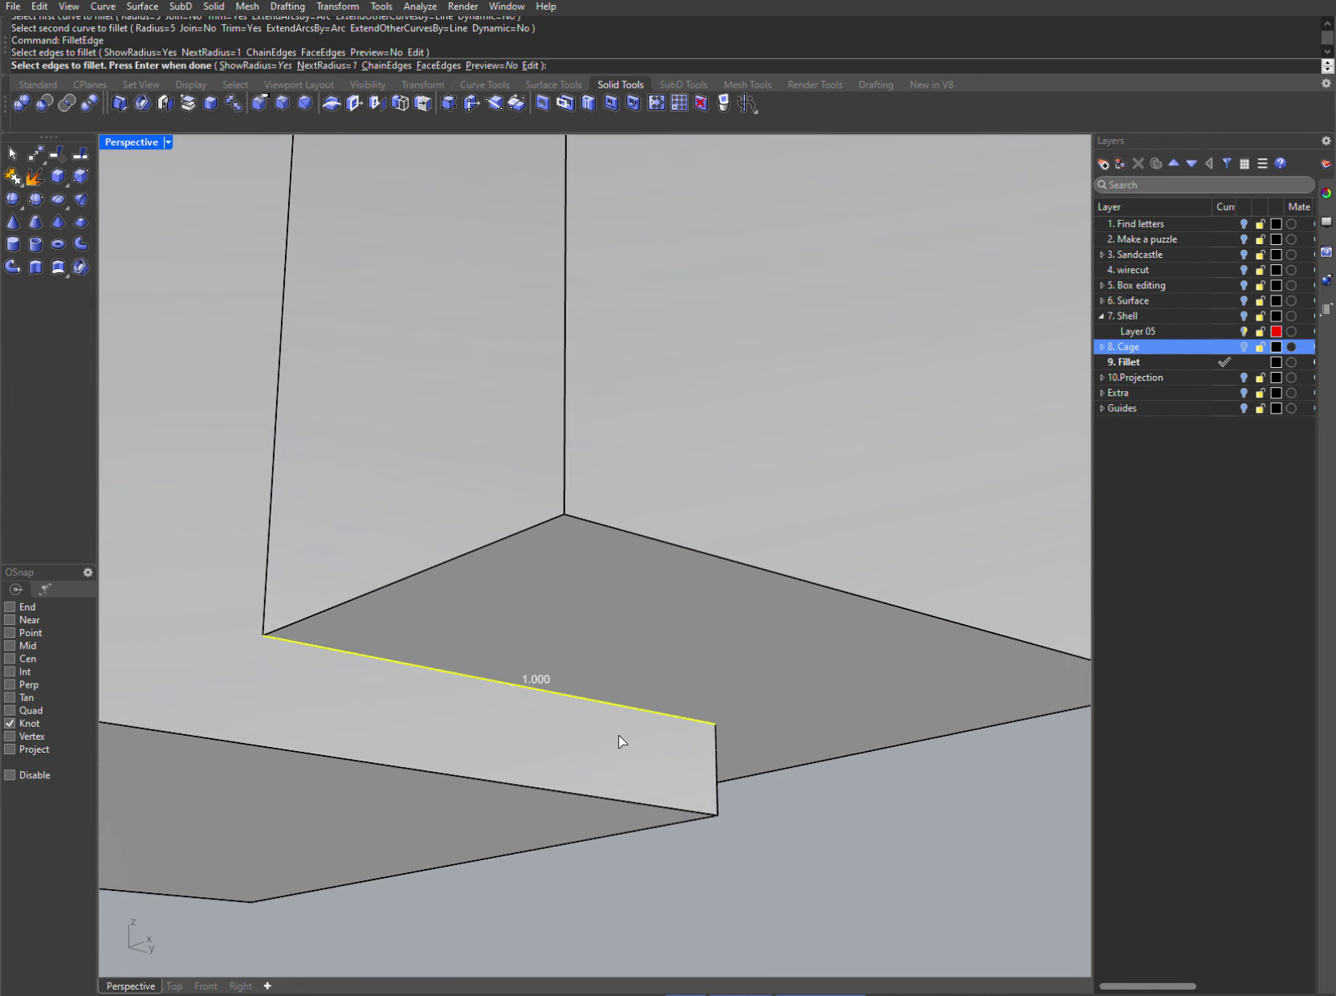
right_drag(620, 739, 590, 741)
key(Return)
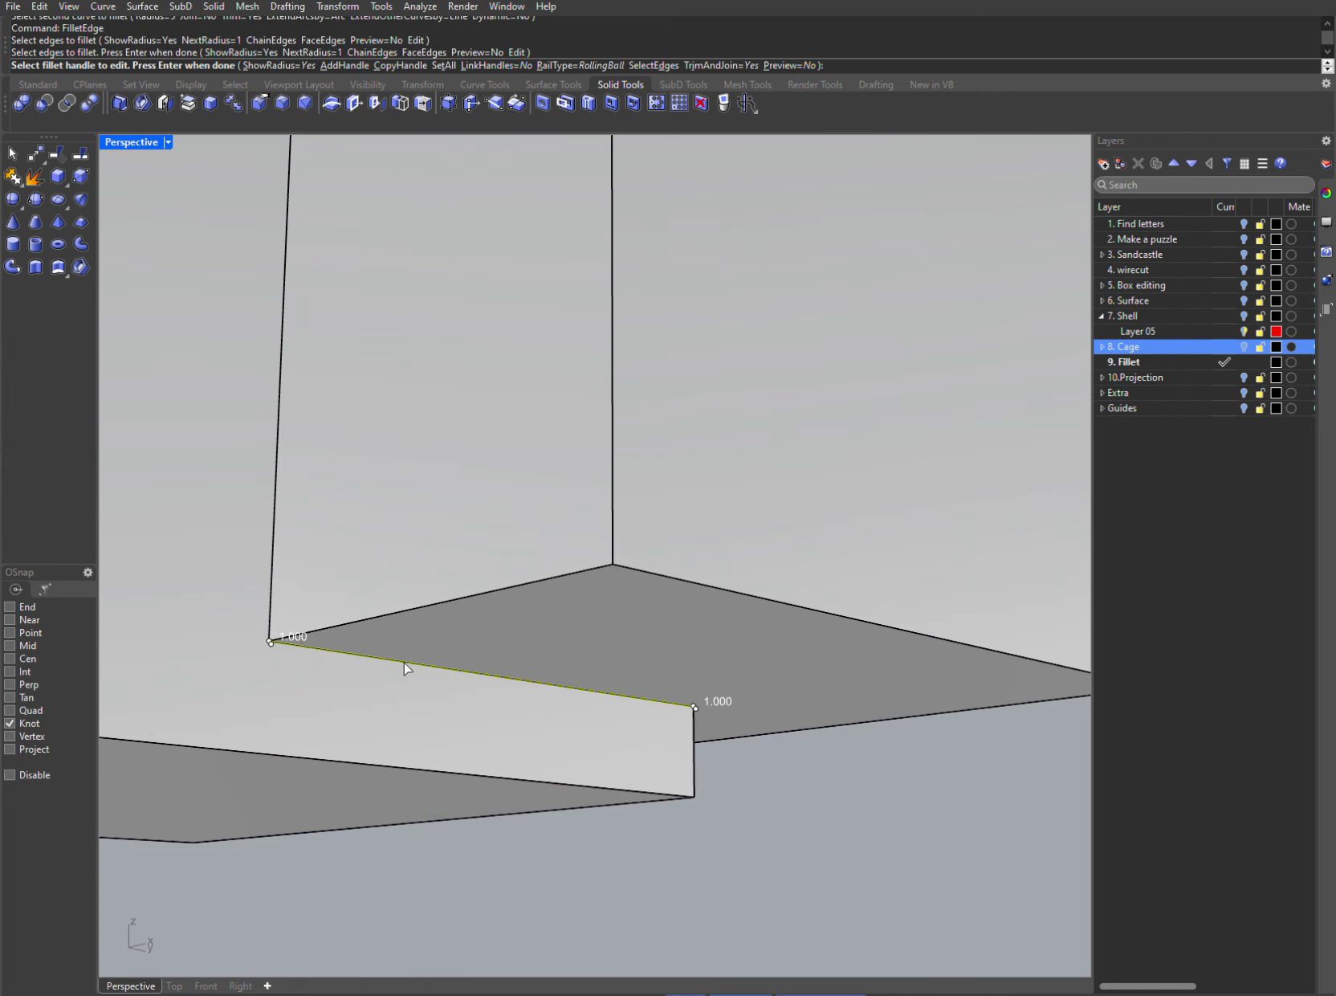
click(444, 65)
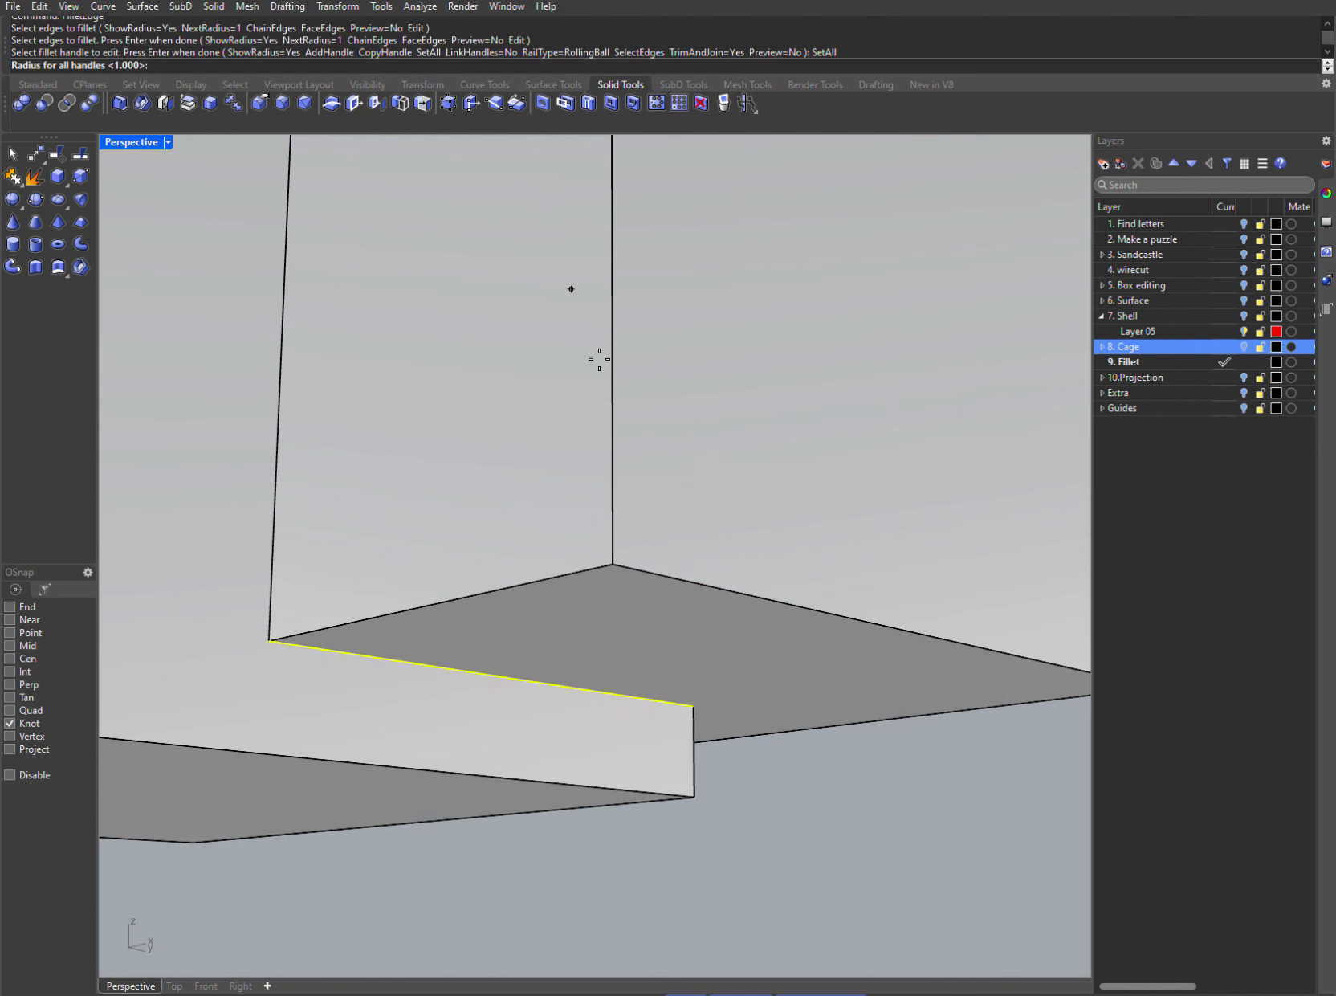
right_drag(259, 636, 290, 667)
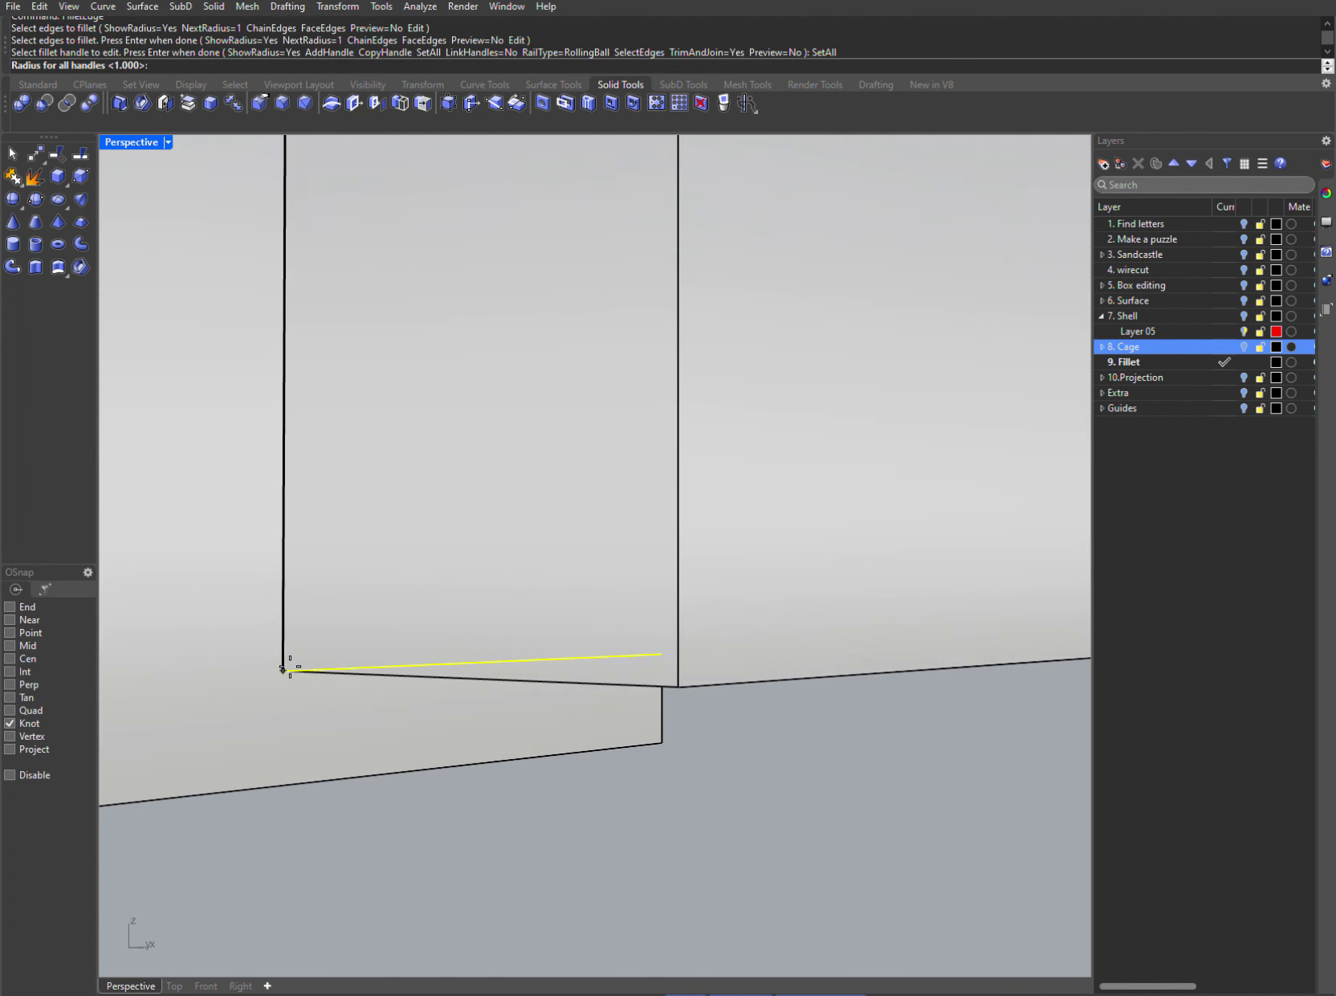
key(Return)
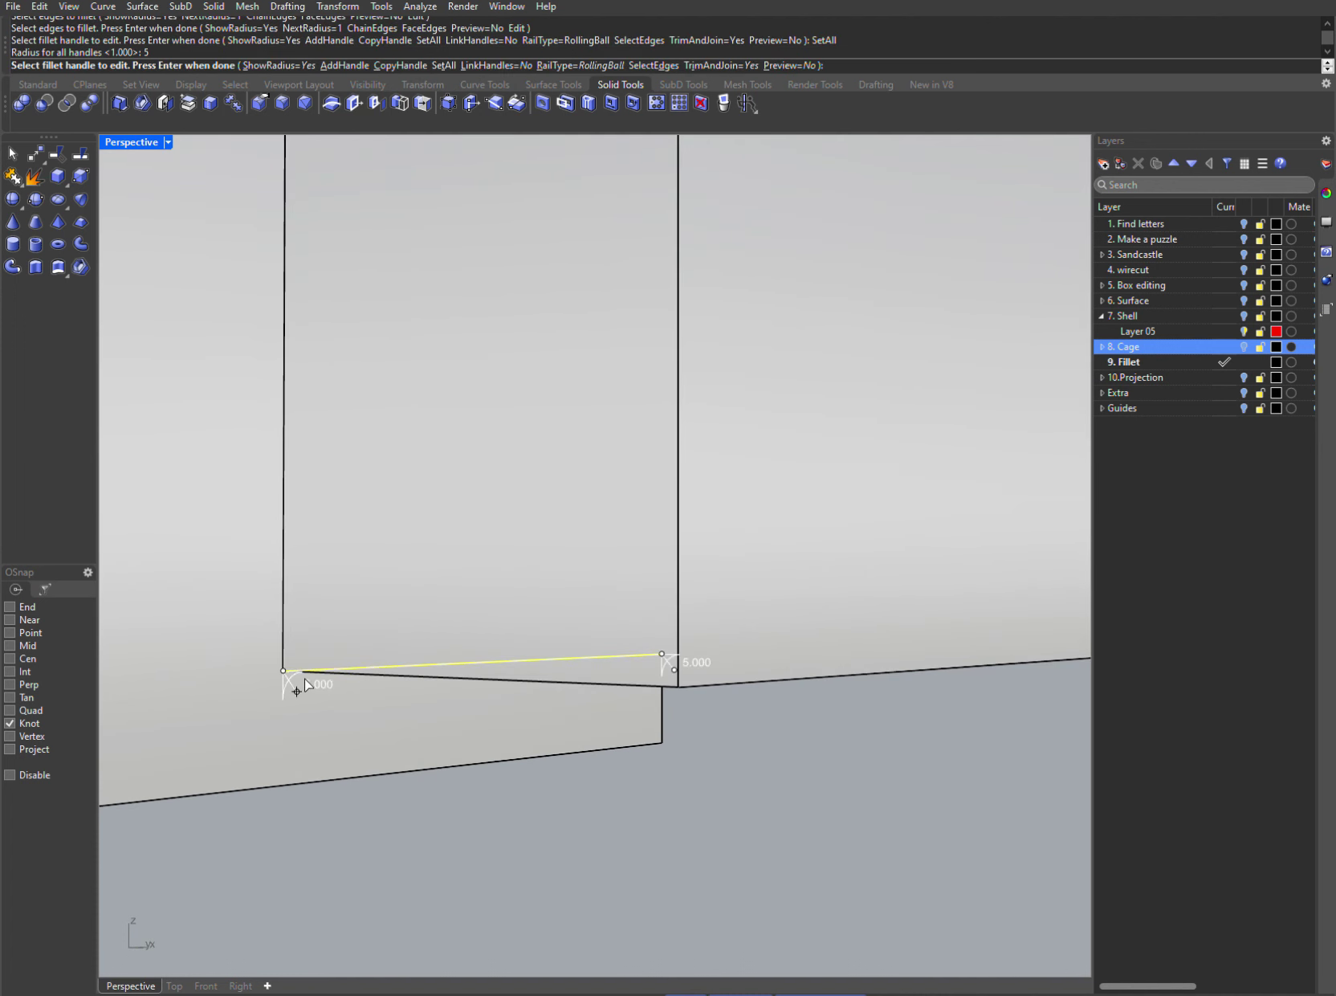
- Set the radius handles at both ends of the edge to 20 and apply the fillet
click(295, 684)
click(337, 752)
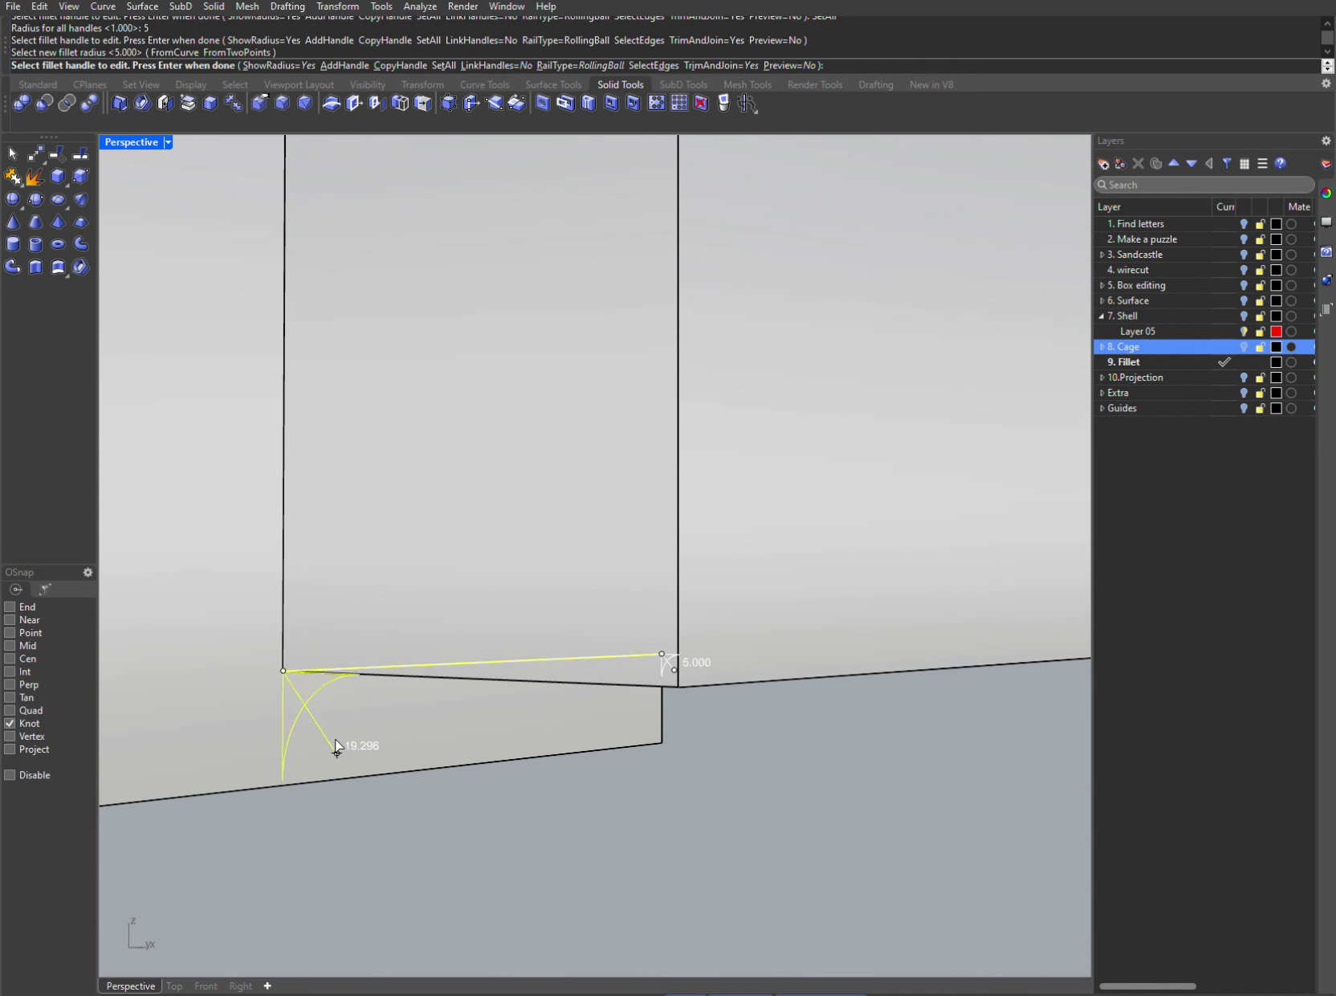
click(343, 738)
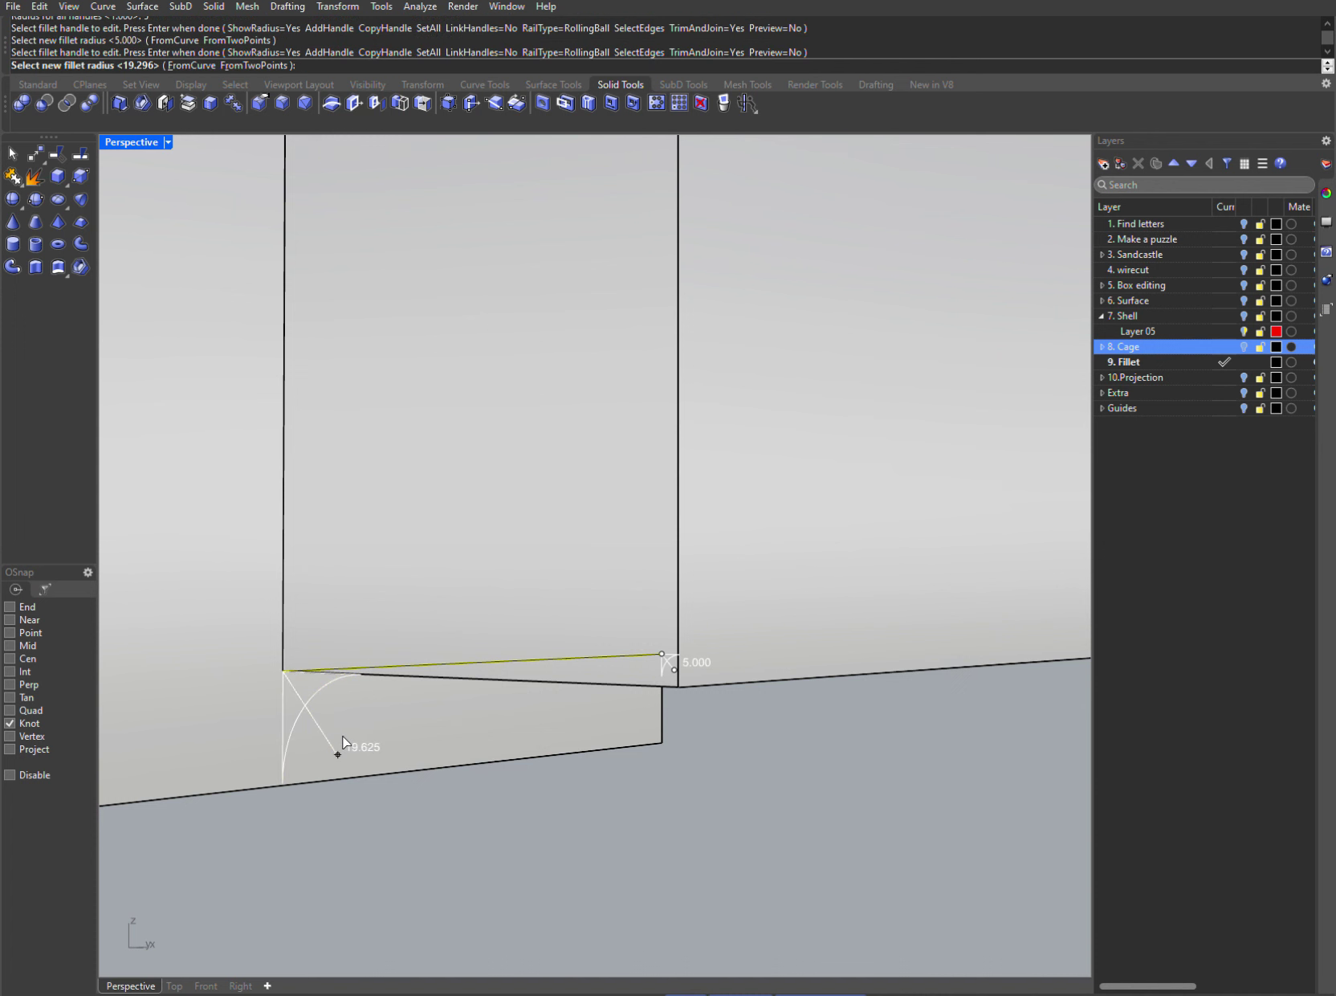
text(20)
key(Return)
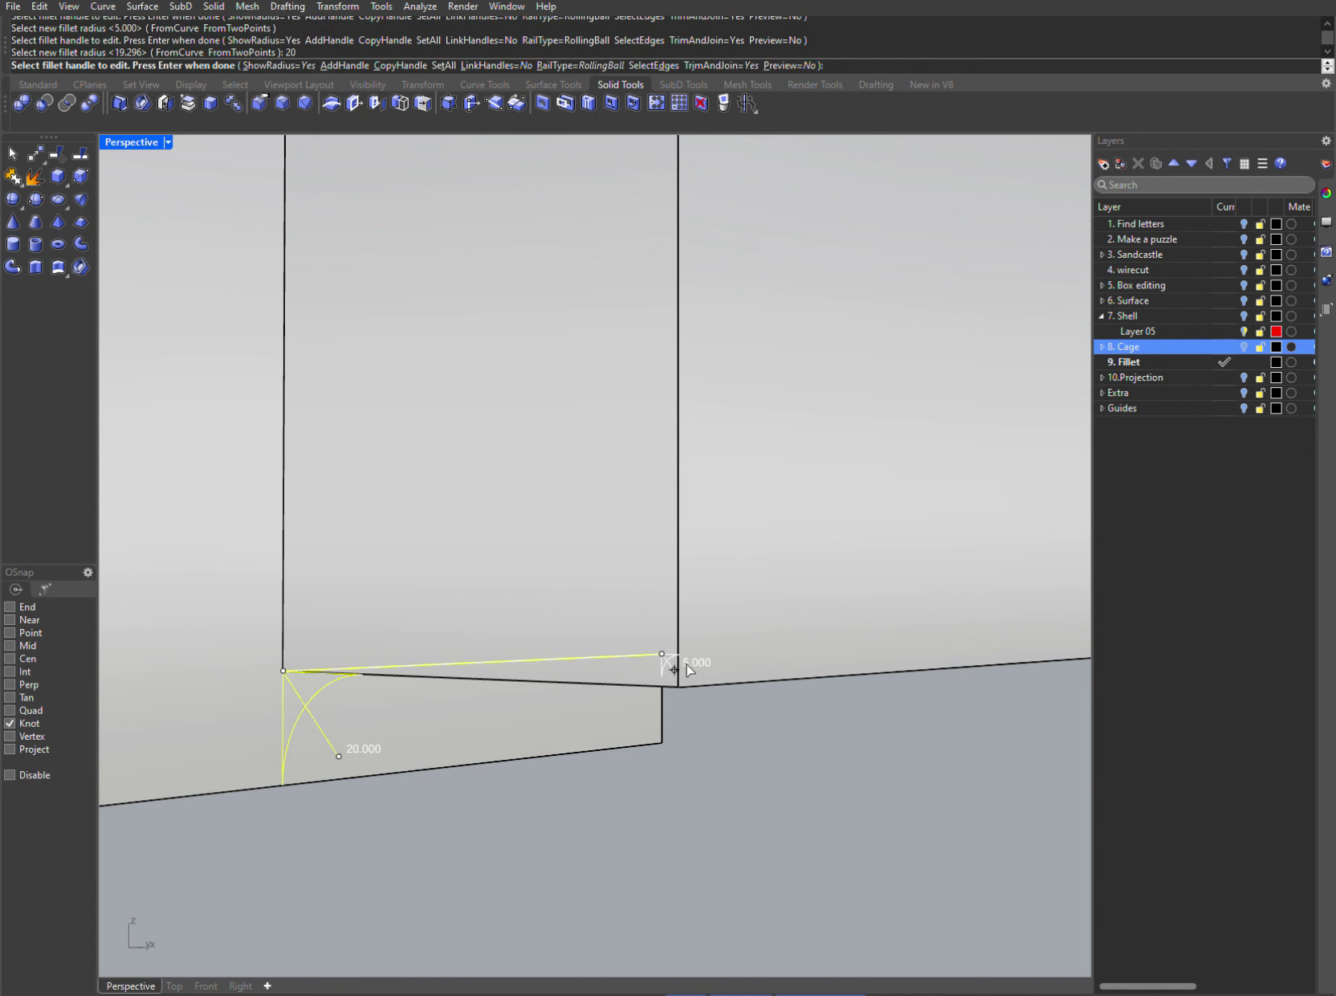
click(662, 656)
text(20)
key(Return)
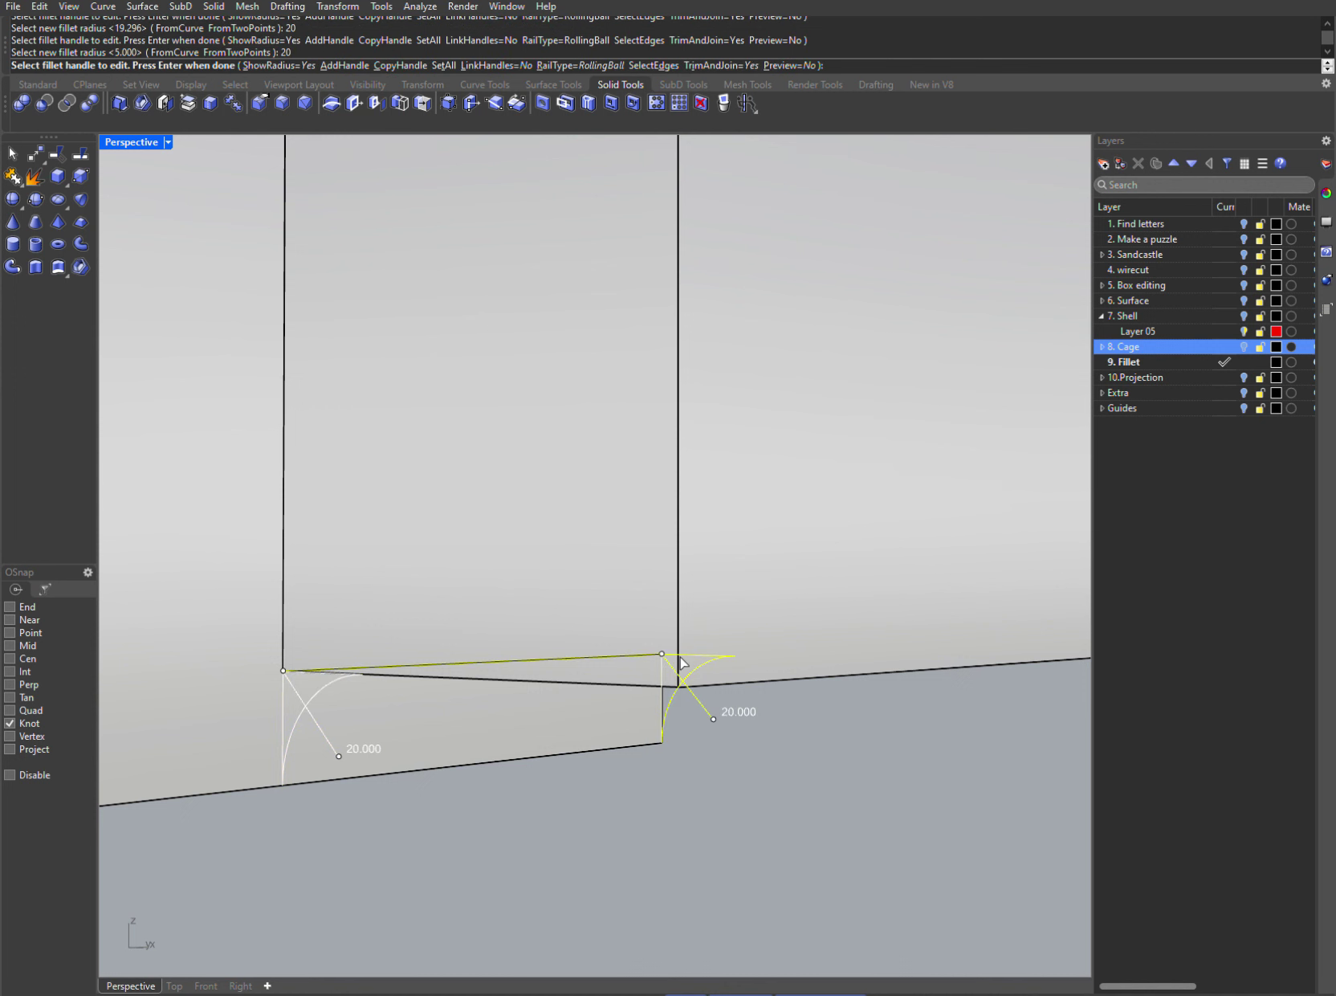
key(Return)
- Try a radius 5 fillet on the vertical inner edge between the two blocks, and undo it
right_drag(719, 726, 608, 769)
key(Return)
click(520, 640)
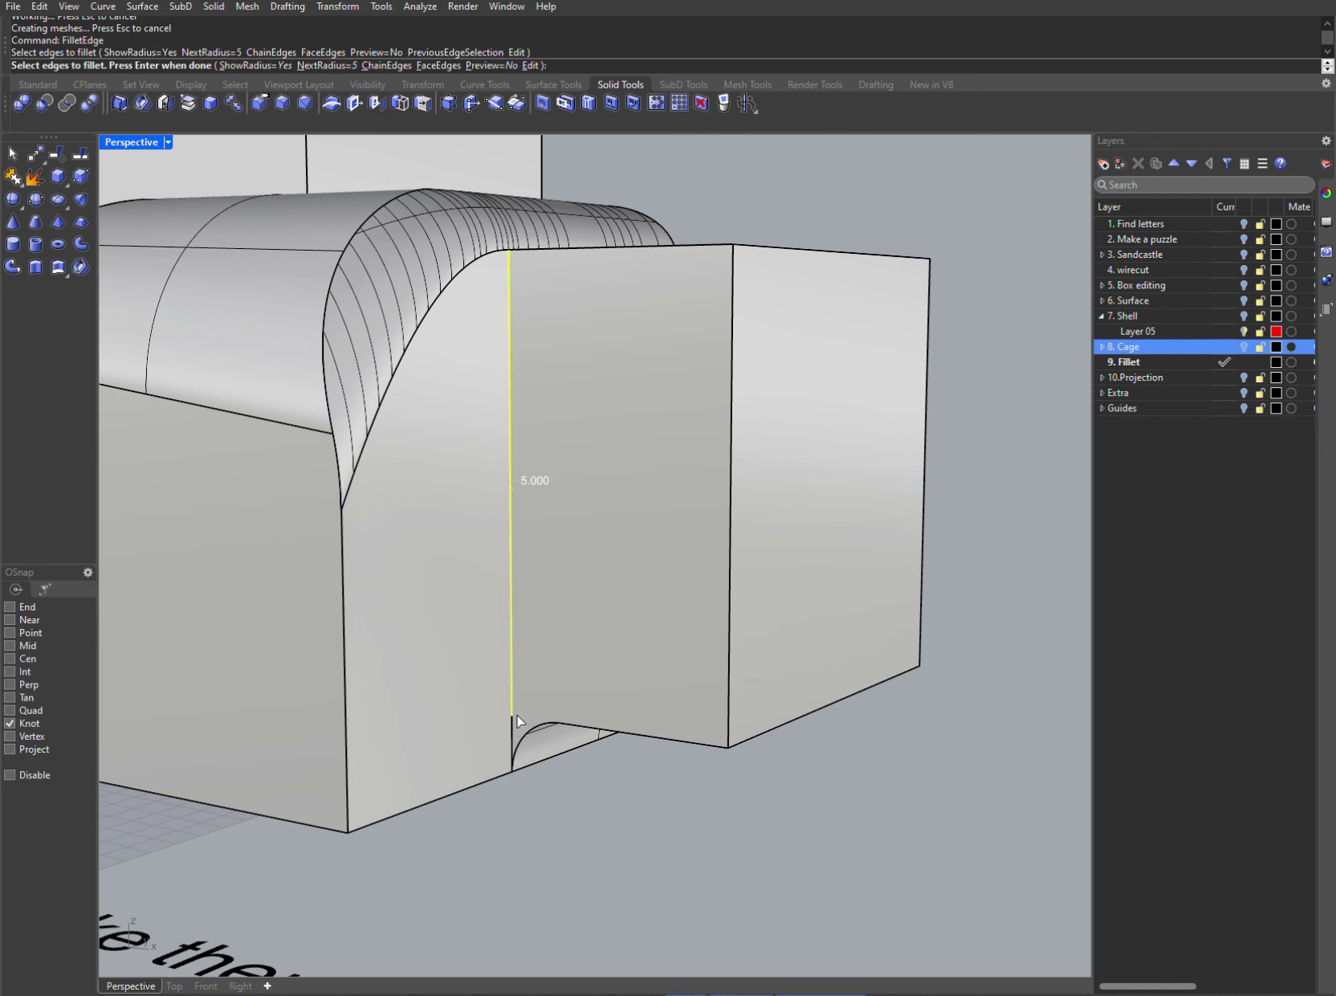
key(Return)
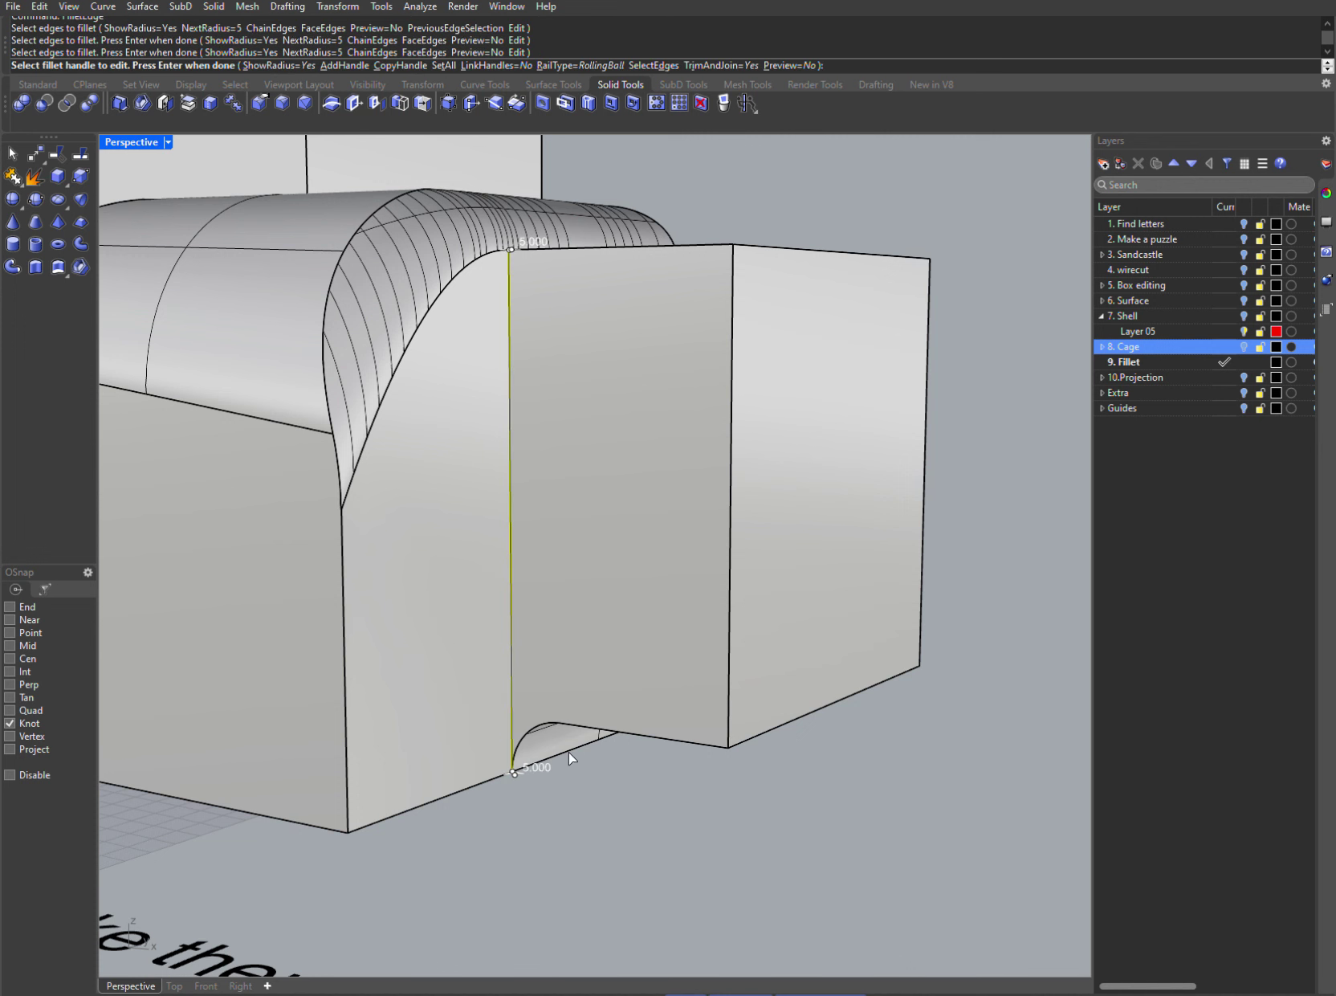
key(Return)
right_drag(589, 744, 567, 674)
key(ctrl+z)
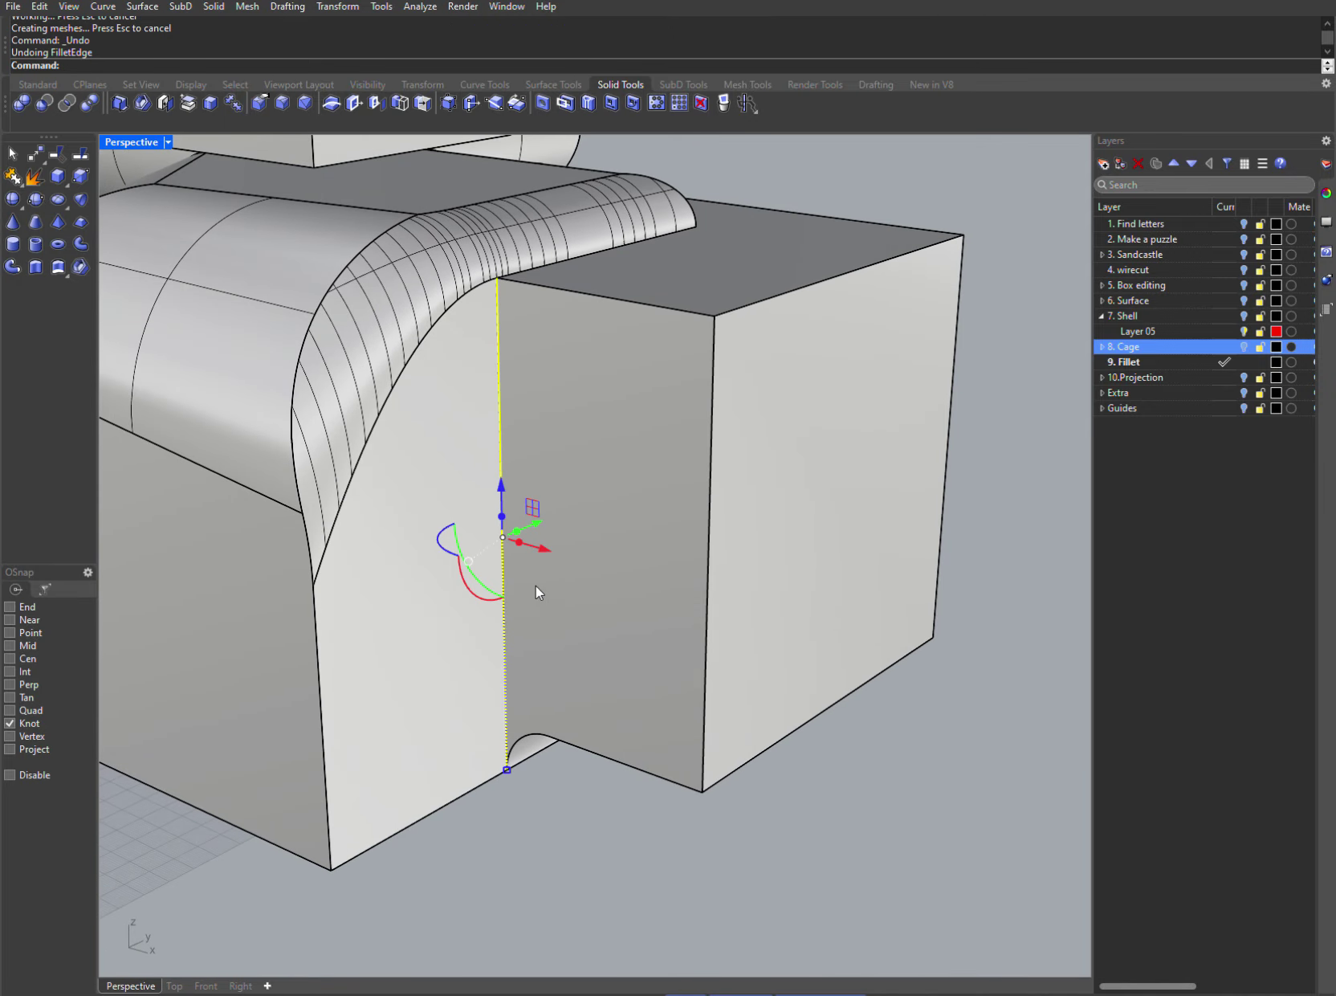
- Start FilletEdge on the vertical inner edge between the two blocks, keeping a radius of 5 for all handles
key(Return)
scroll(530, 415, up, 3)
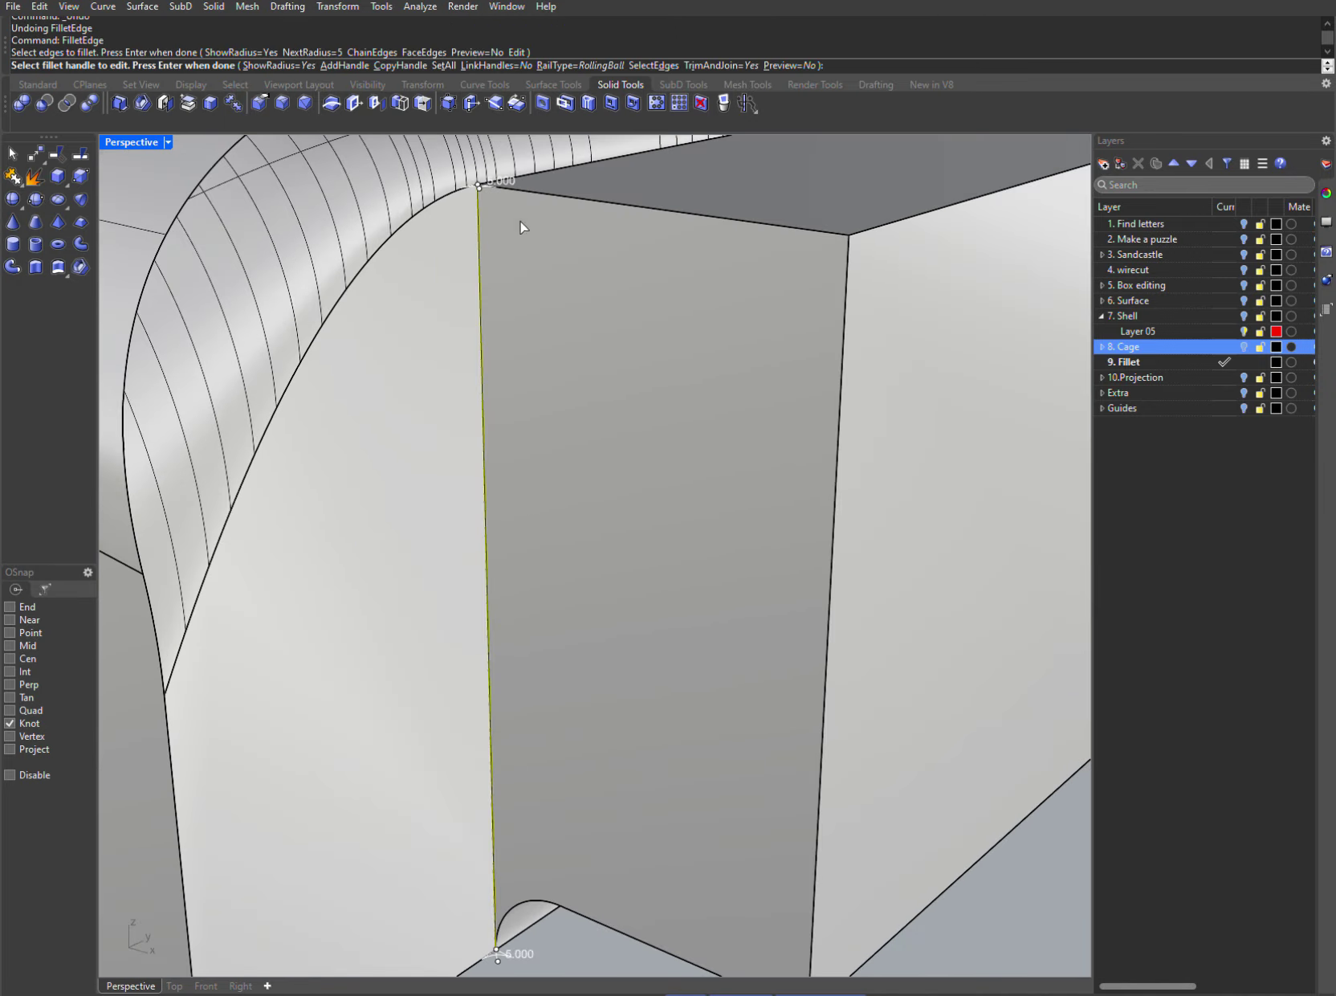
click(454, 64)
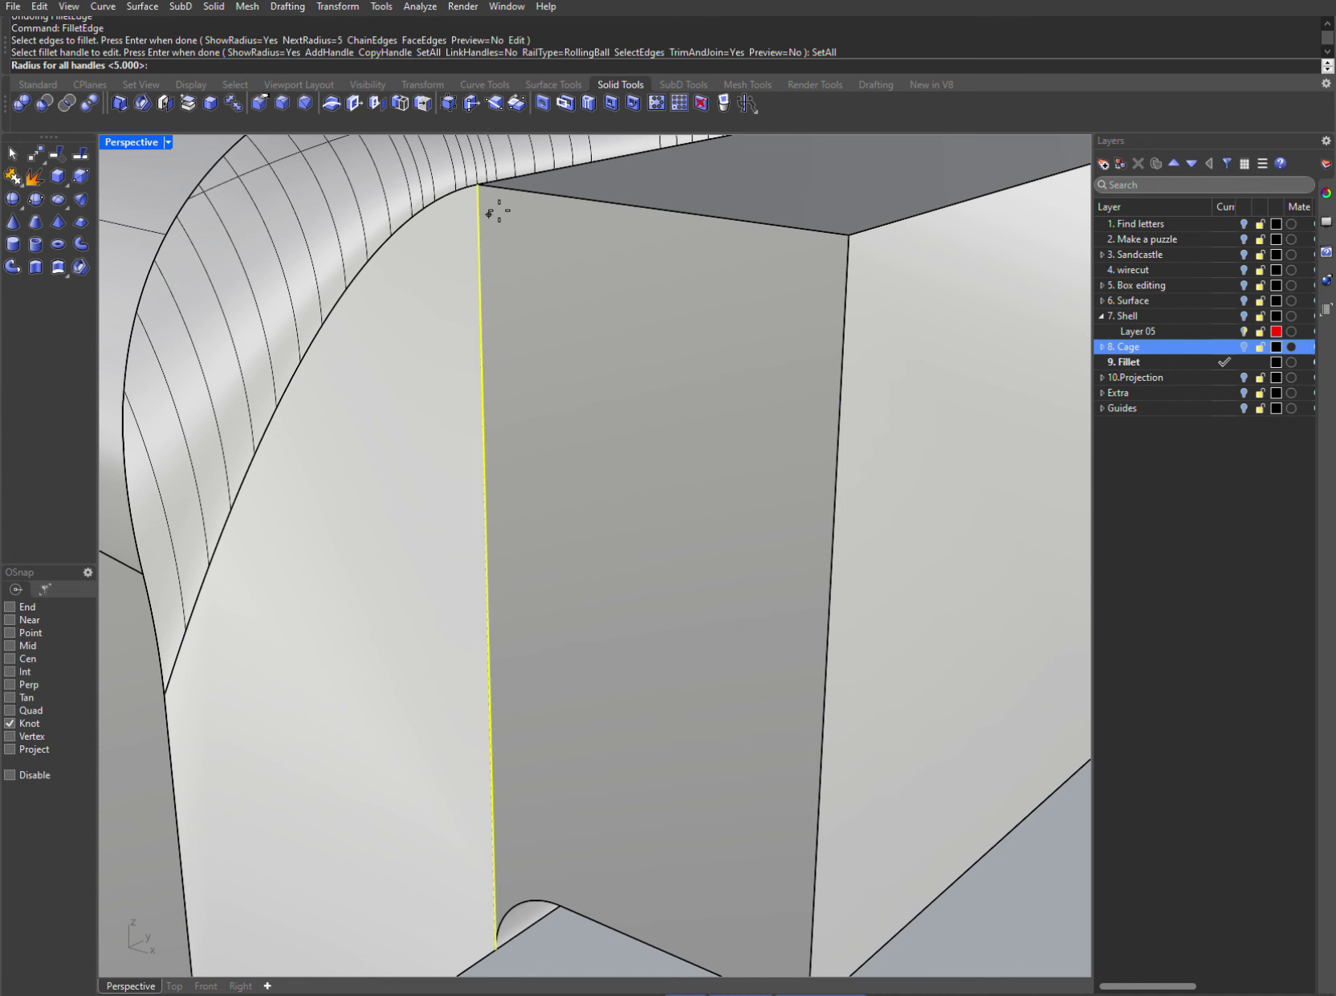
key(Return)
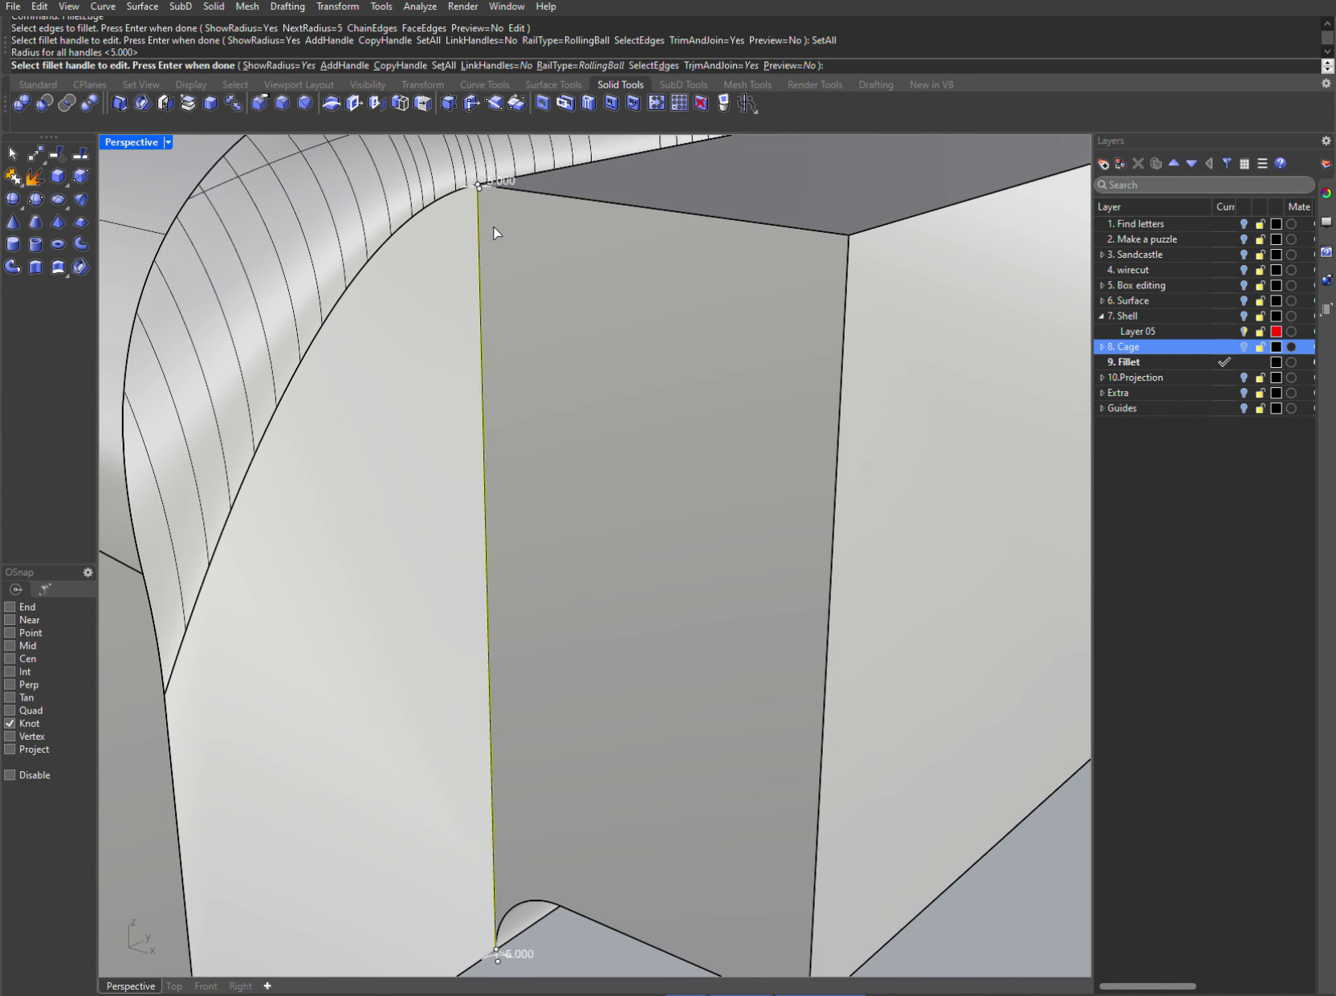
- Try a tapered fillet on the vertical edge by enlarging its upper radius handle freehand to over 40, undo it, and deselect the edge
scroll(492, 233, down, 2)
click(465, 324)
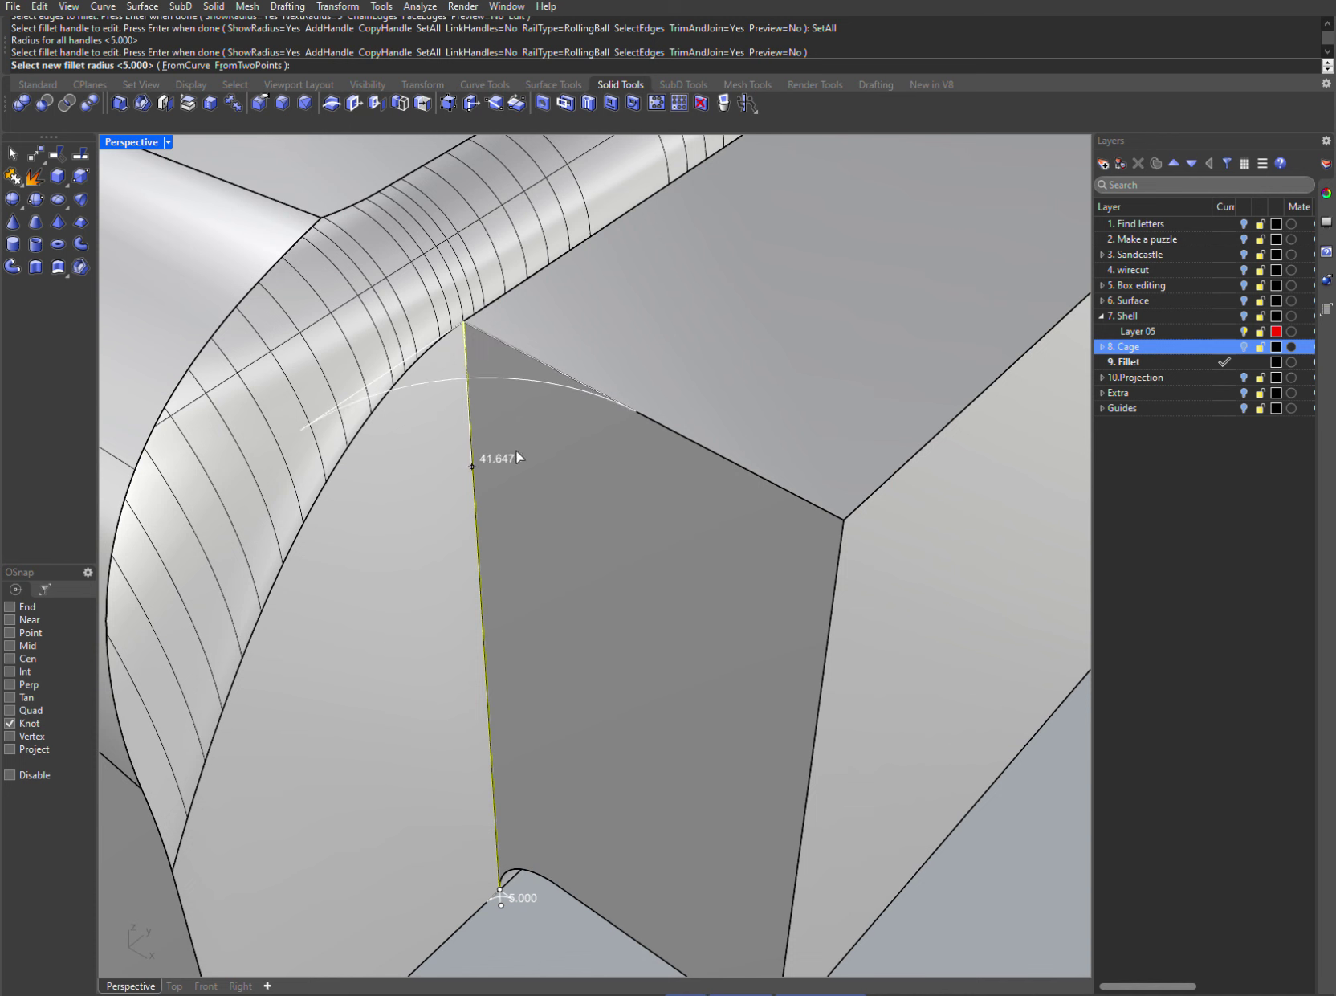
click(543, 472)
scroll(592, 518, down, 4)
right_drag(611, 631, 603, 566)
key(Return)
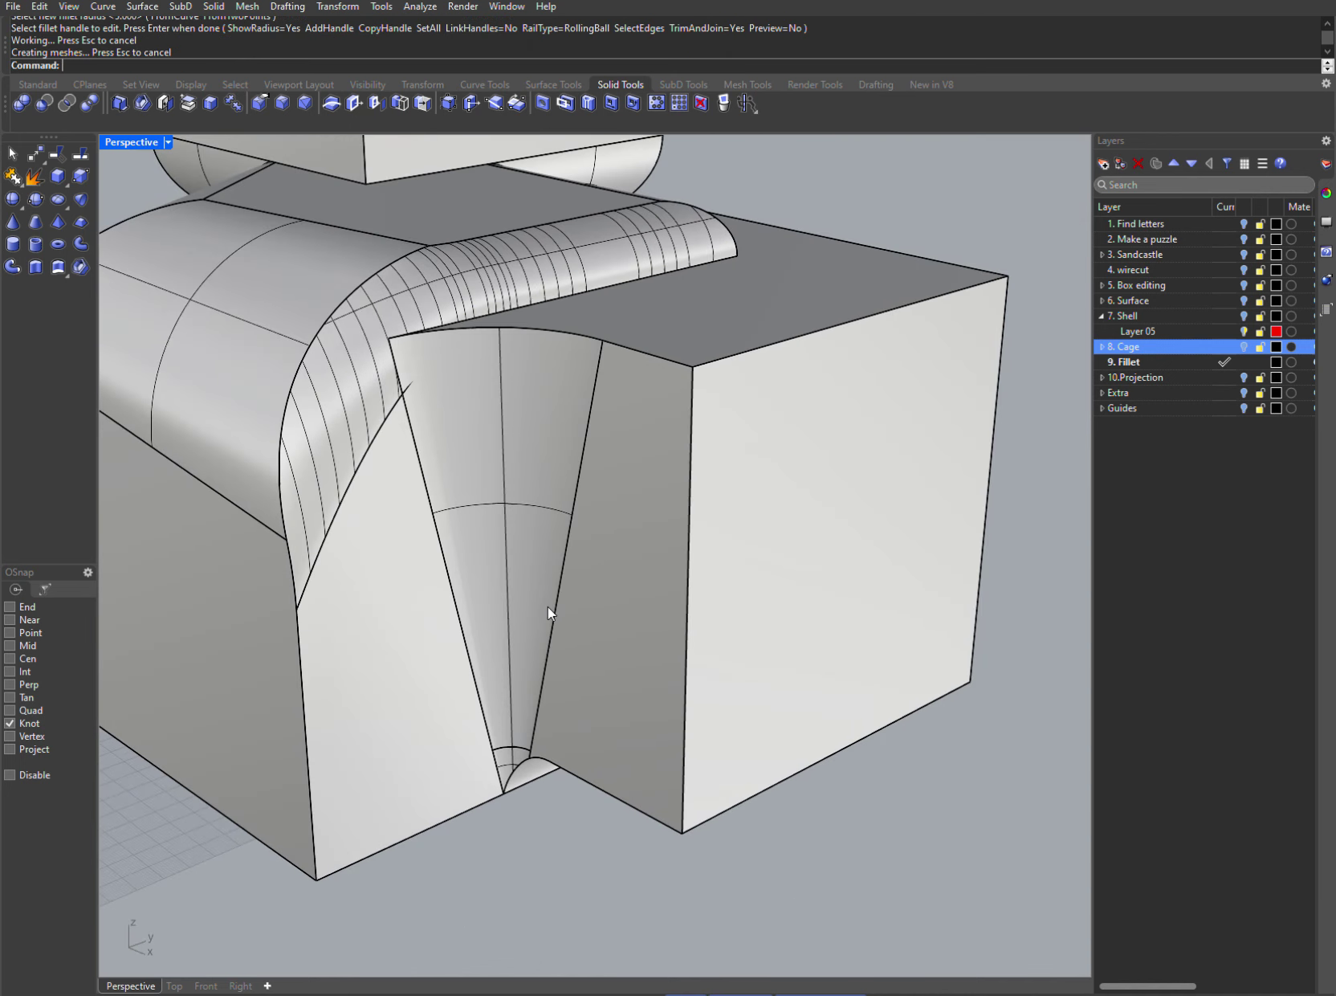
scroll(554, 586, down, 1)
key(ctrl+z)
shift+right_drag(673, 846, 661, 781)
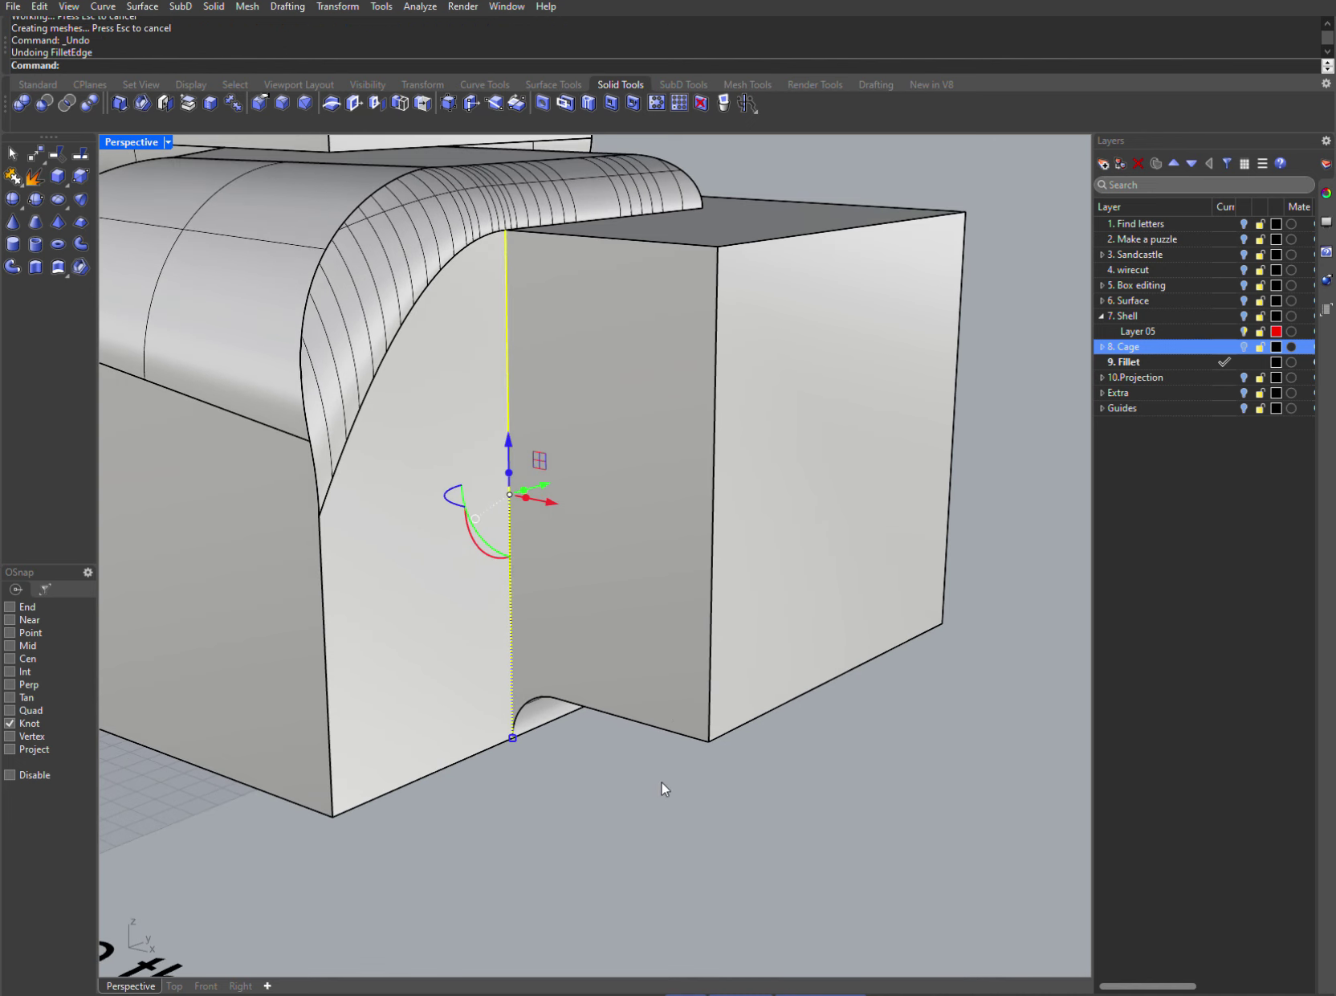
key(Escape)
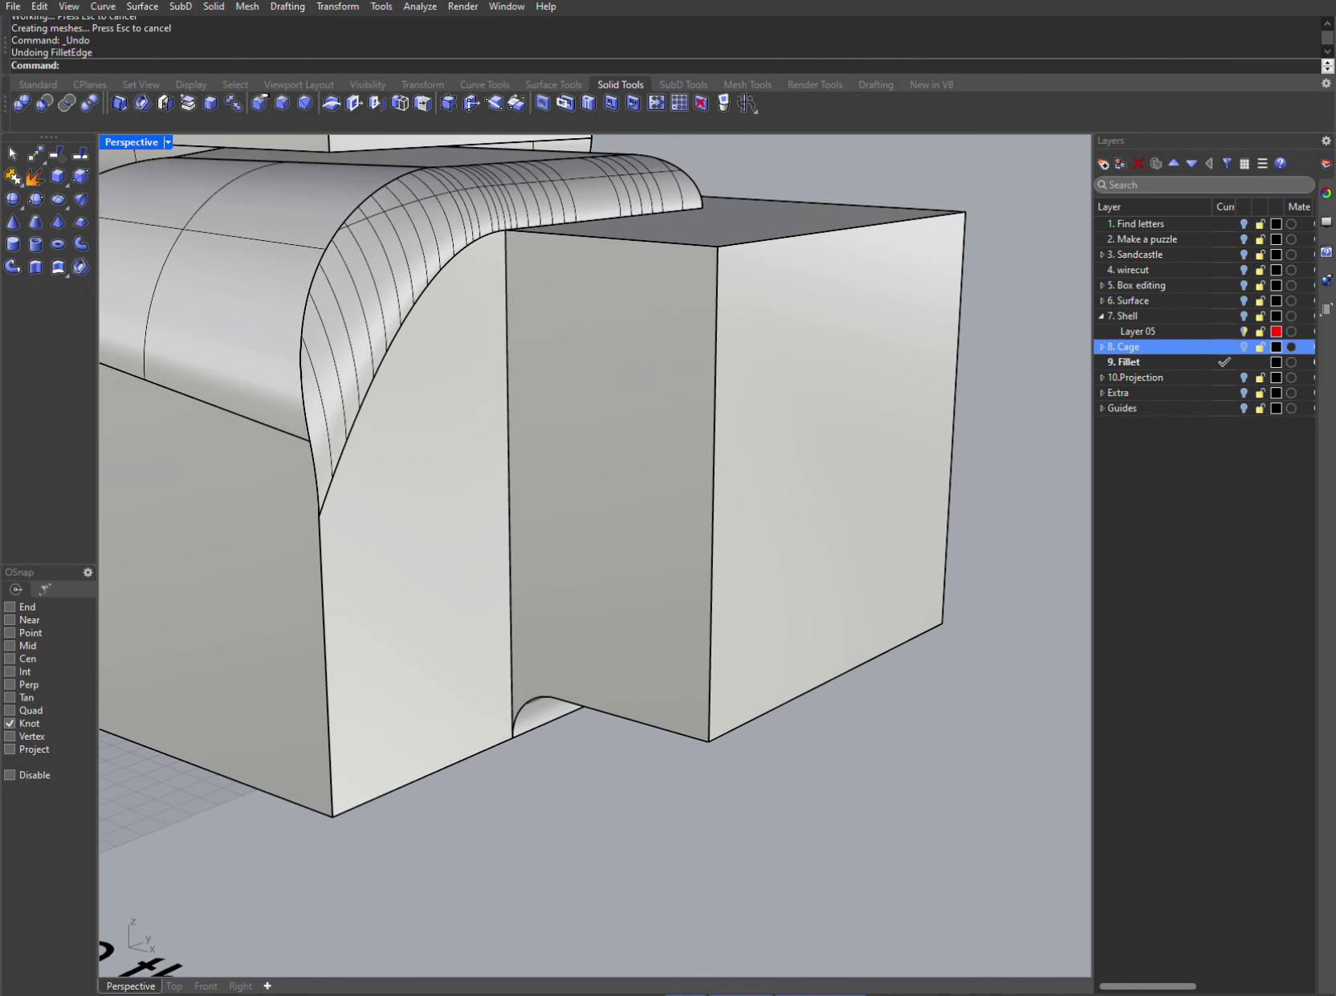
- Make the 10.Projection layer current and hide the 9. Fillet layer, bringing the three section drawings into view
click(1224, 377)
click(1243, 361)
right_drag(722, 450, 544, 601)
scroll(544, 600, down, 8)
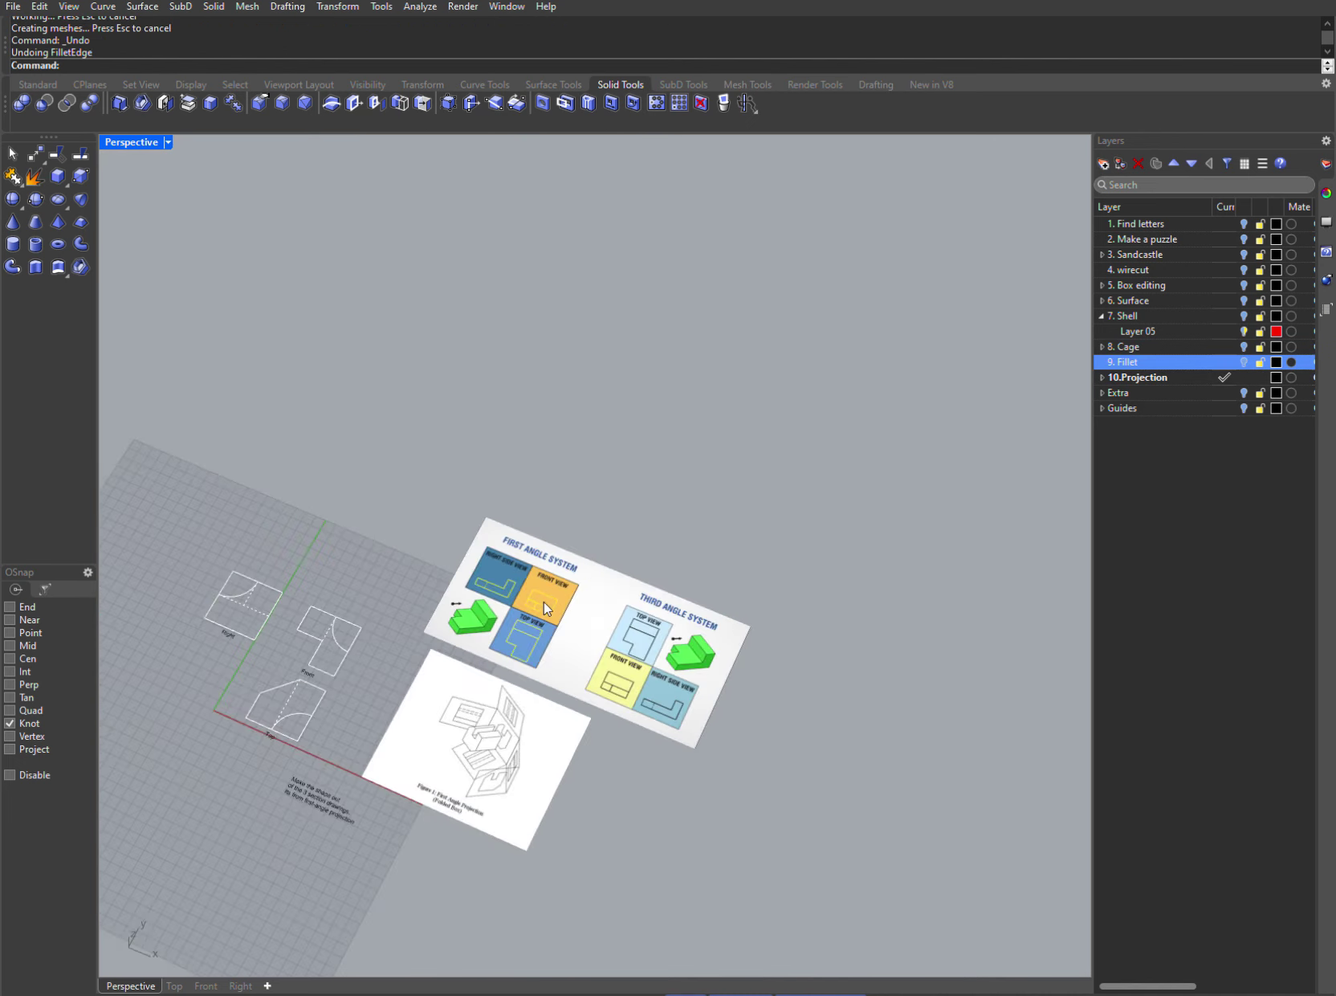
shift+right_drag(321, 643, 533, 514)
scroll(549, 566, up, 8)
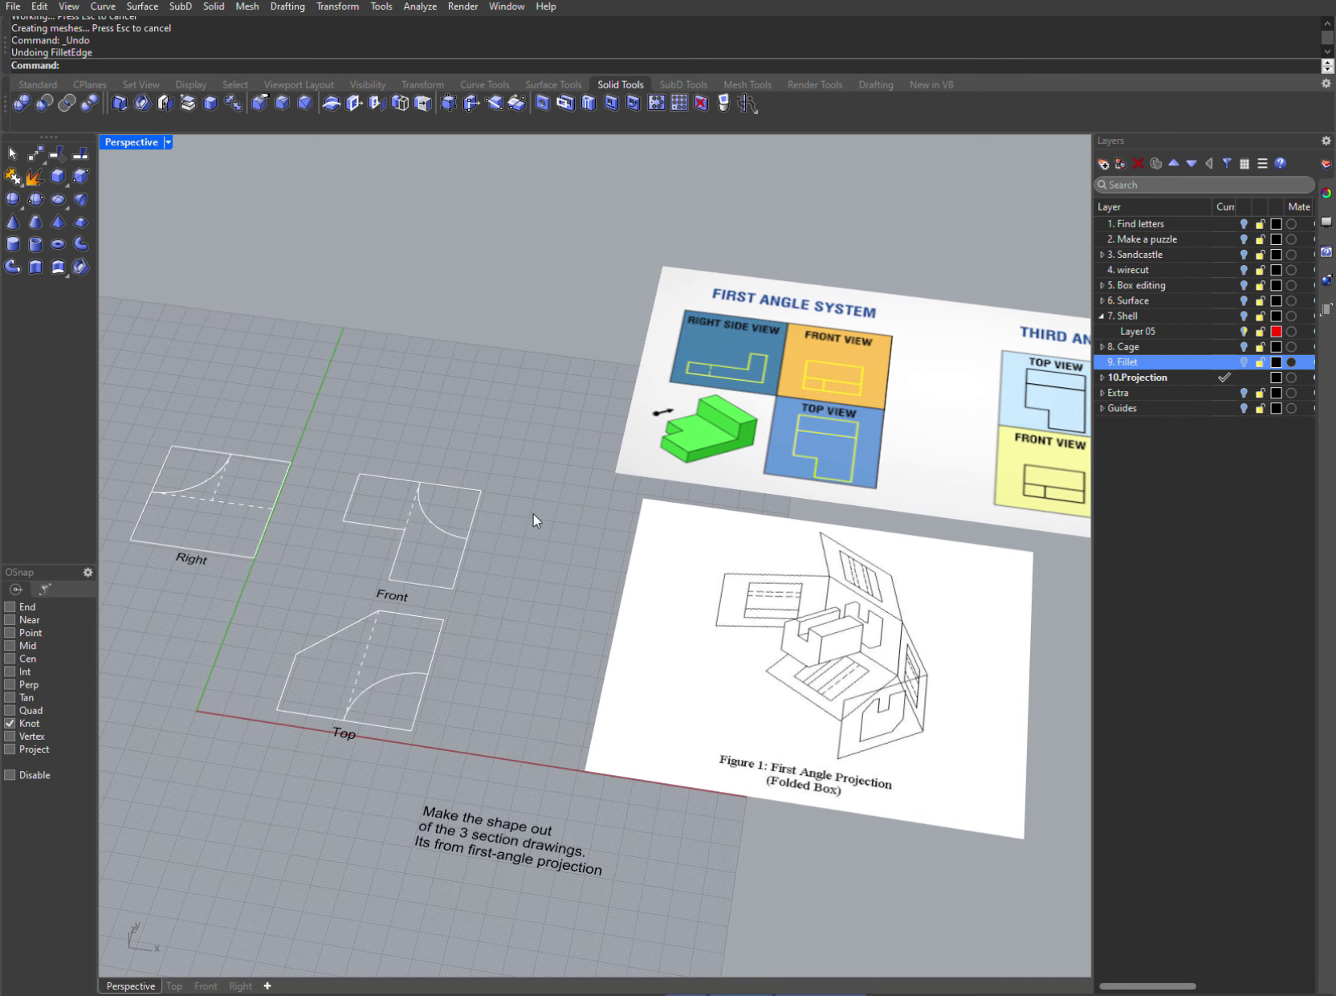